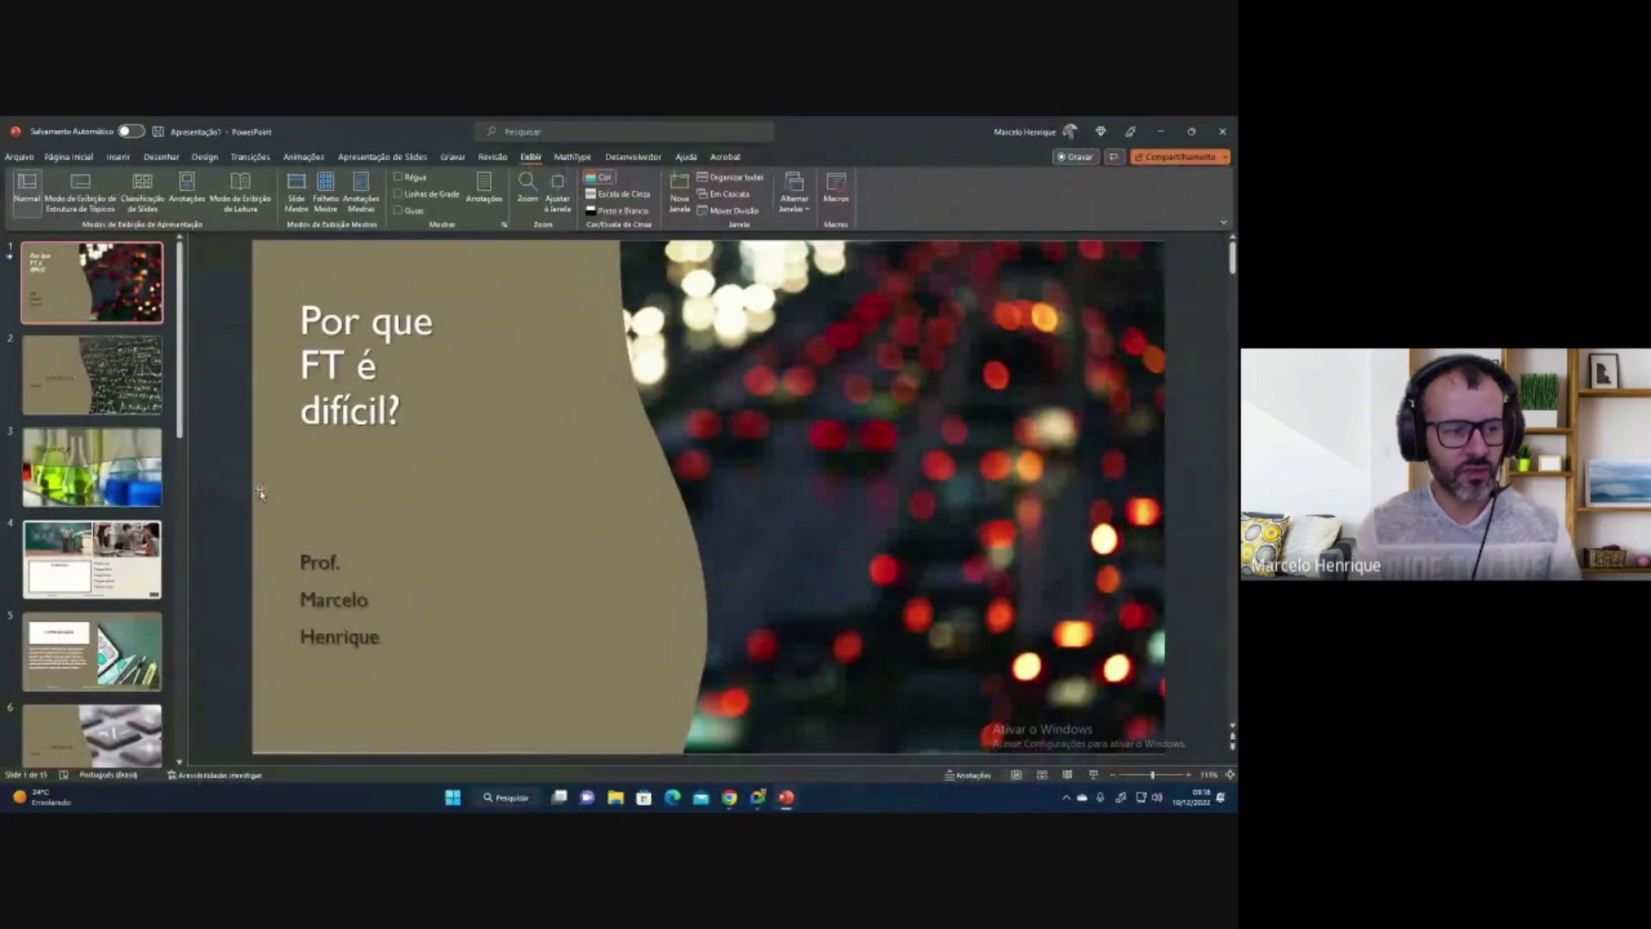
Check which monitor options are offered for running the slide show.
{"action": "left_click", "coordinate": [633, 157]}
{"action": "left_click", "coordinate": [402, 157]}
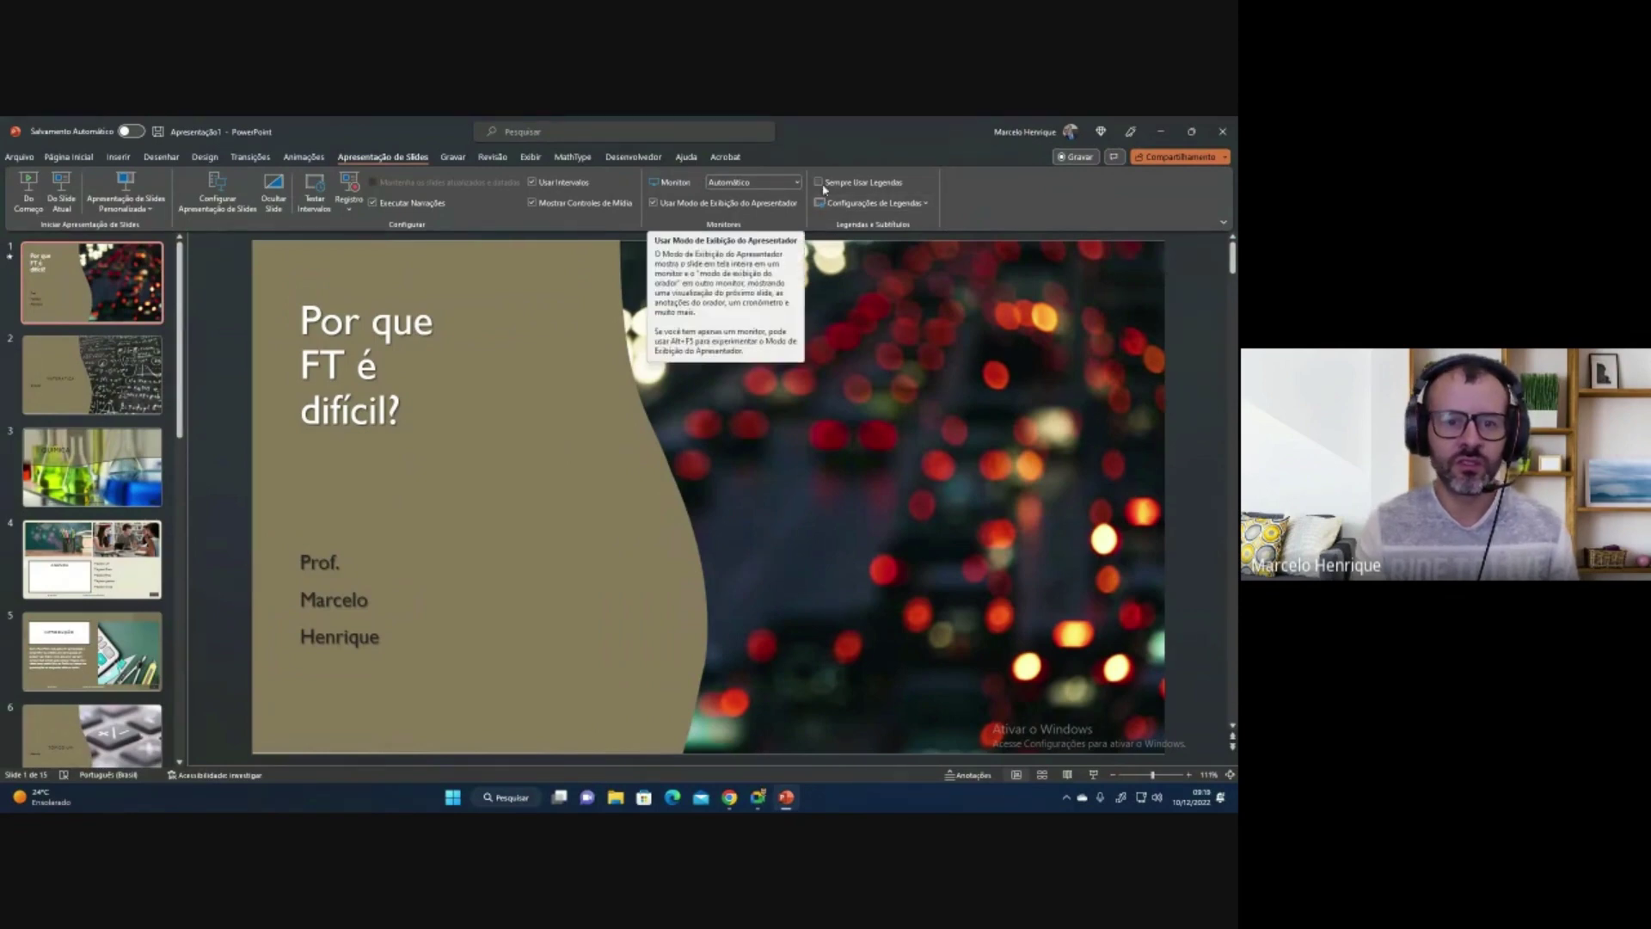
{"action": "left_click", "coordinate": [797, 183]}
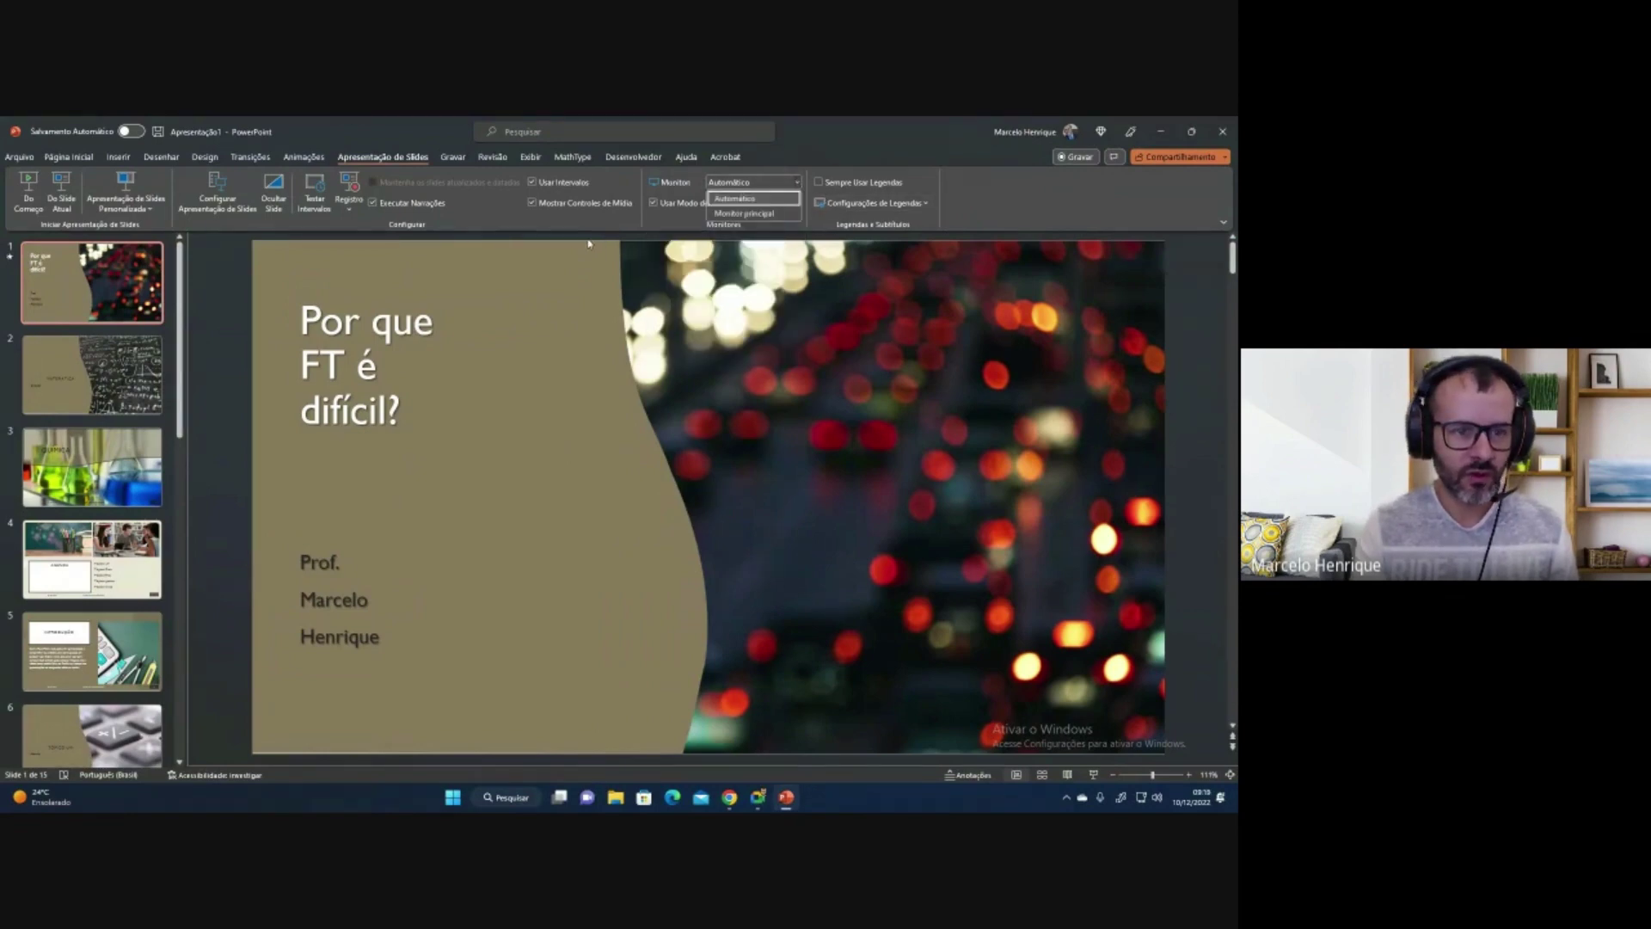
{"action": "left_click", "coordinate": [594, 231]}
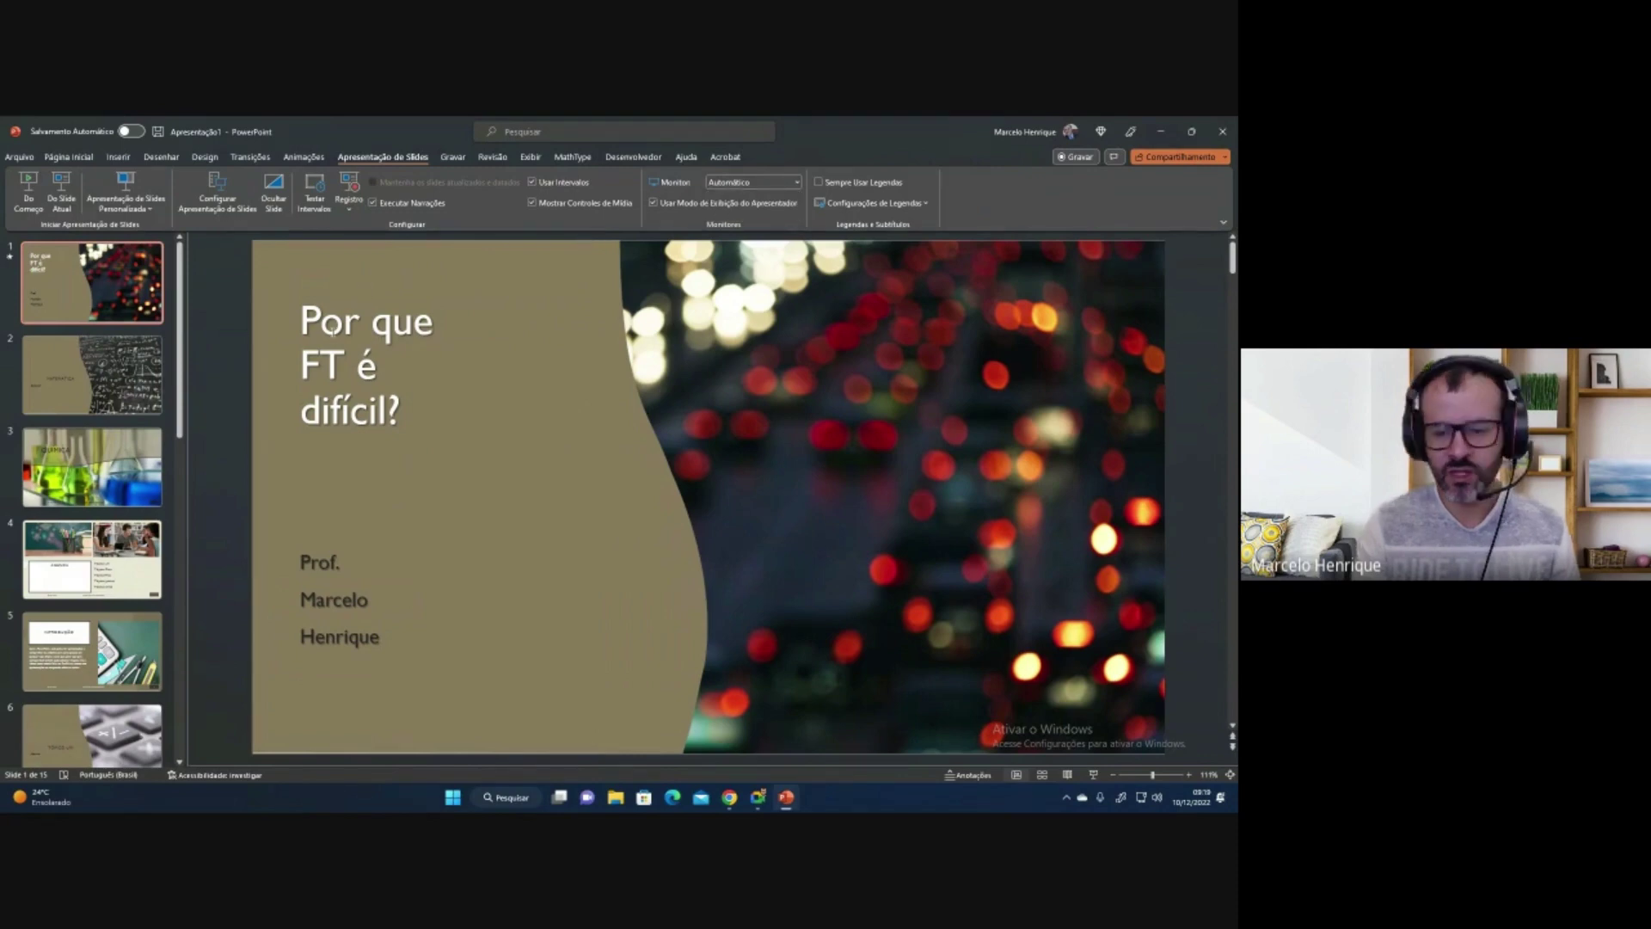
{"action": "mouse_move", "coordinate": [631, 338]}
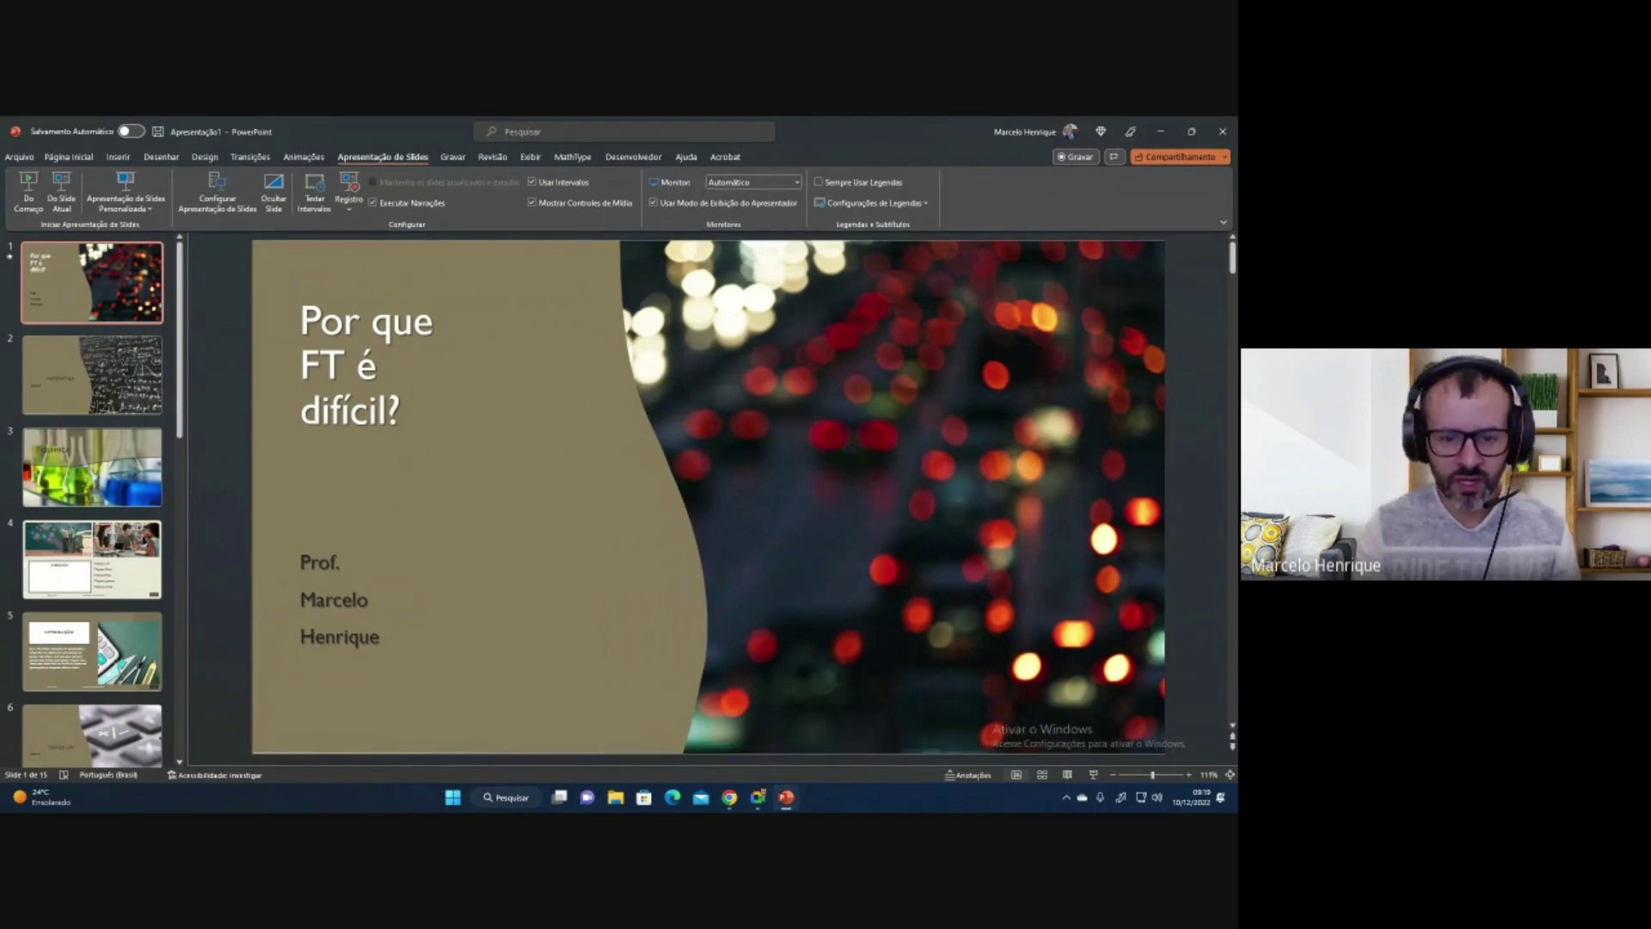
Show all slides in Slide Sorter view, preview the deck in Reading View and leave the preview.
{"action": "left_click", "coordinate": [1041, 776]}
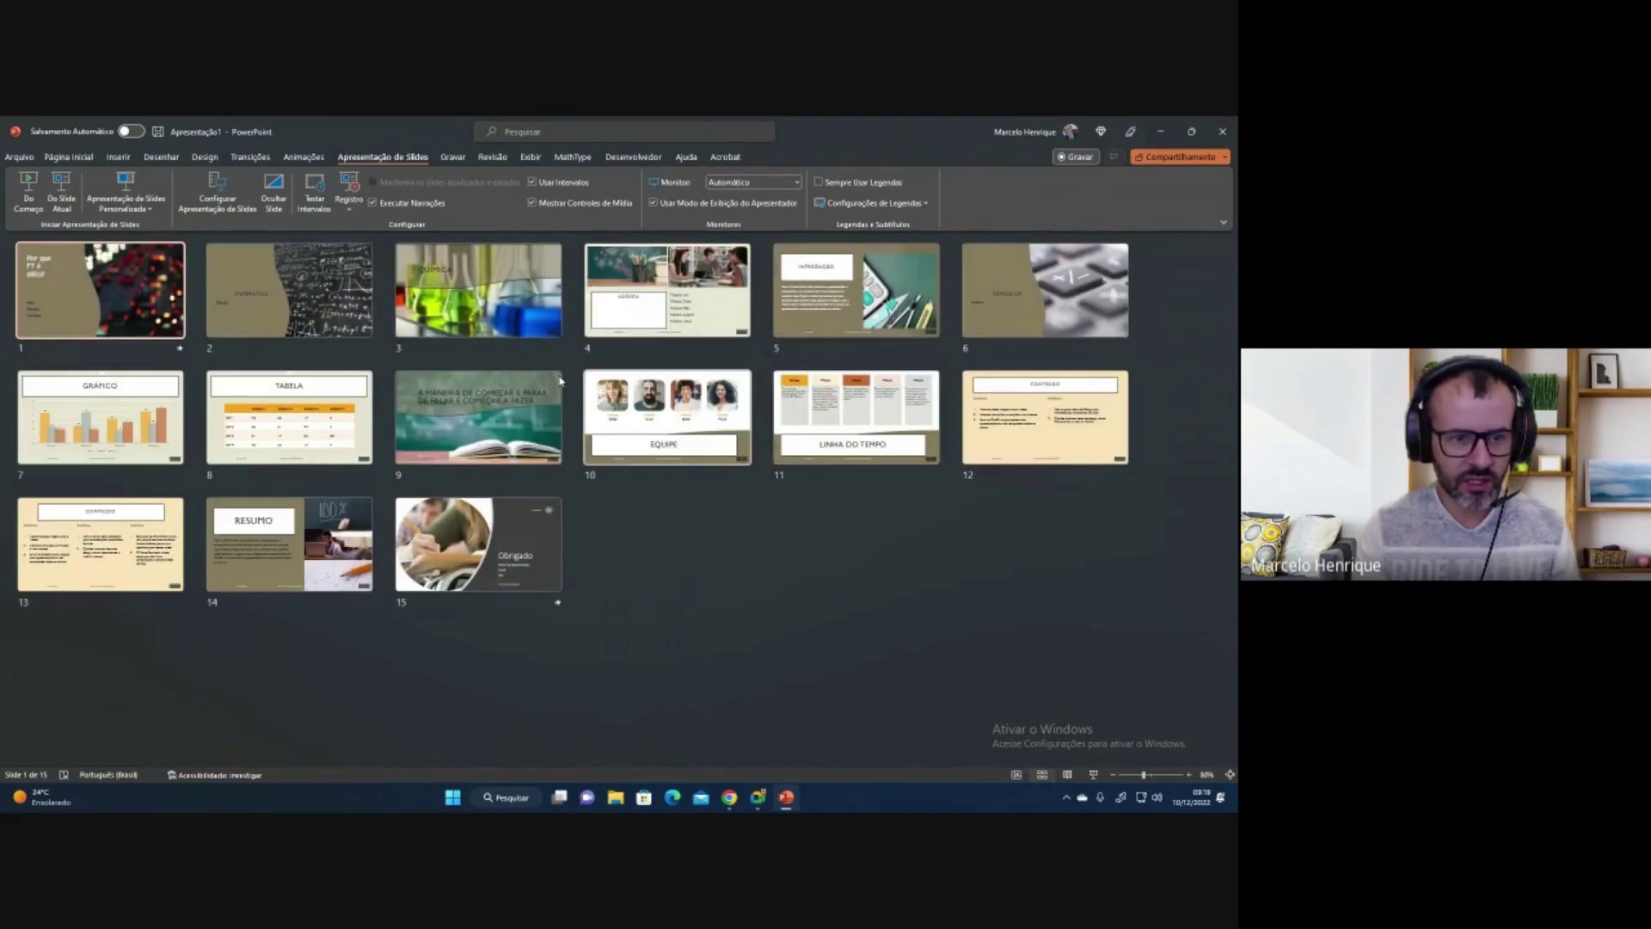
{"action": "left_click", "coordinate": [1068, 775]}
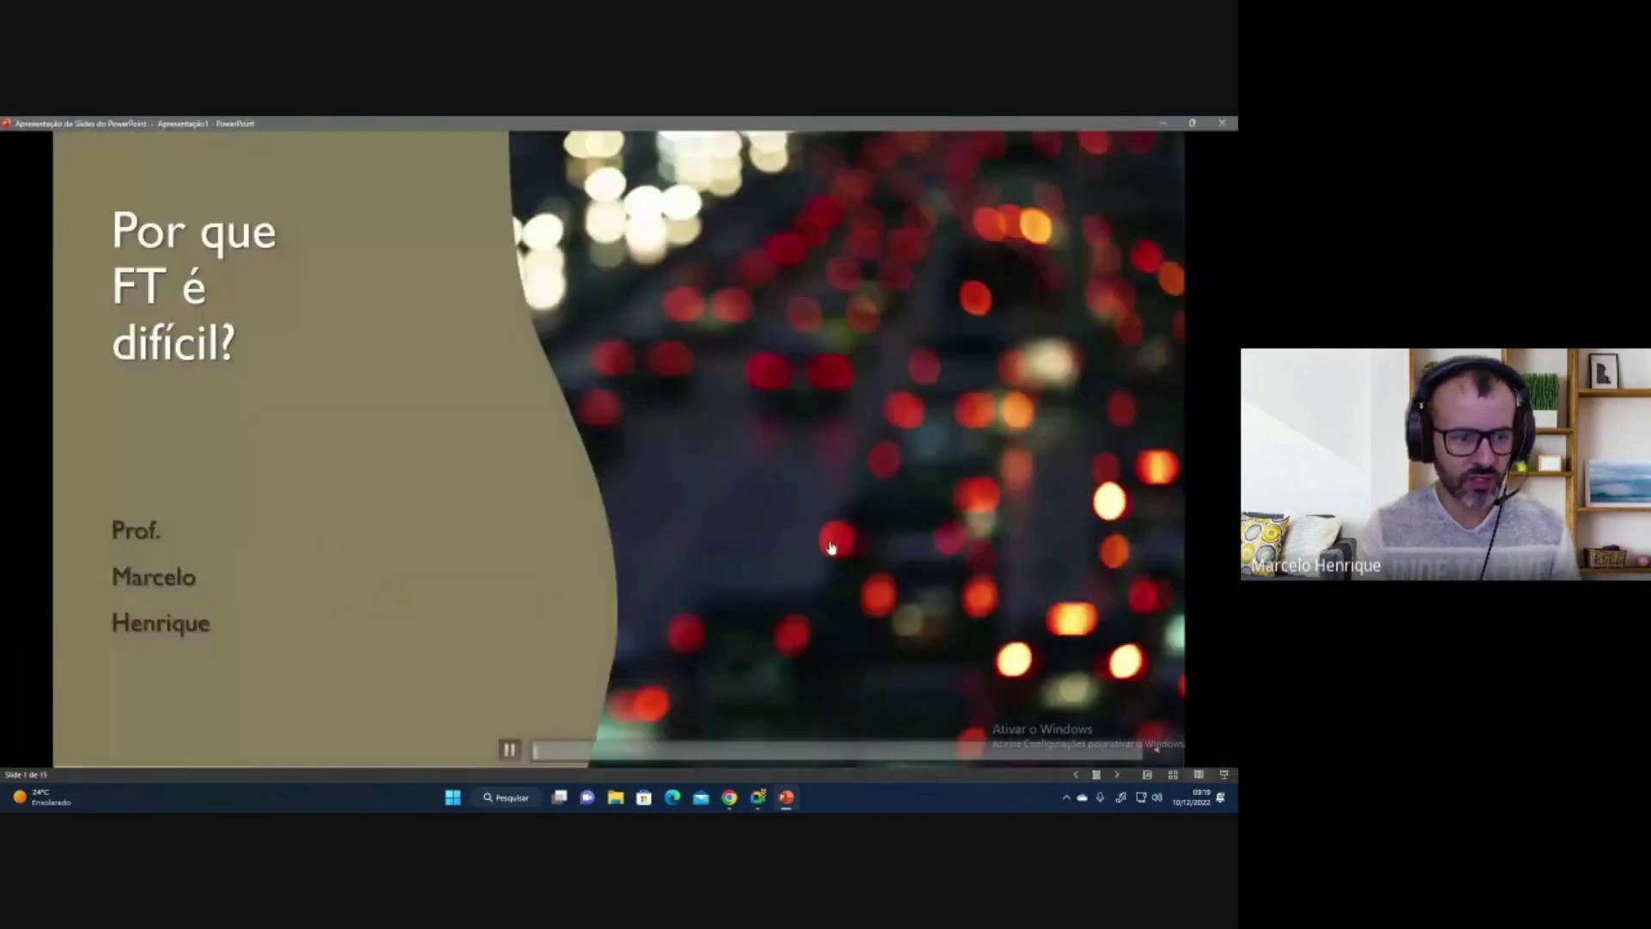
{"action": "key", "text": "Escape"}
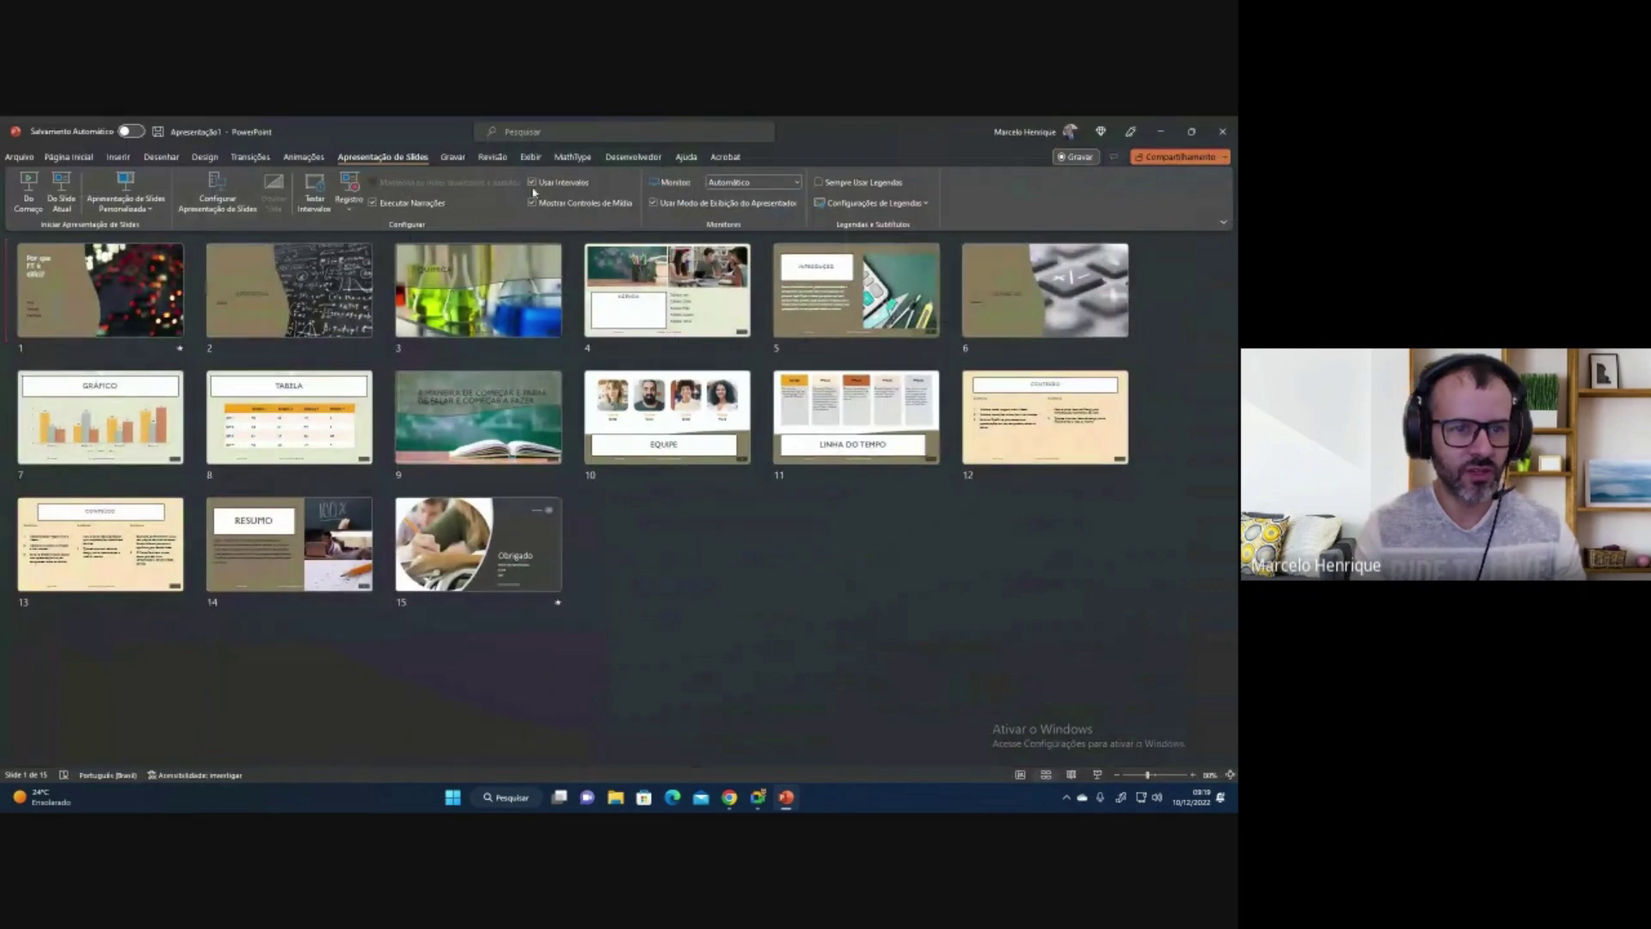
Switch to Notes Page view and set the slide show monitor to Monitor principal.
{"action": "left_click", "coordinate": [531, 156]}
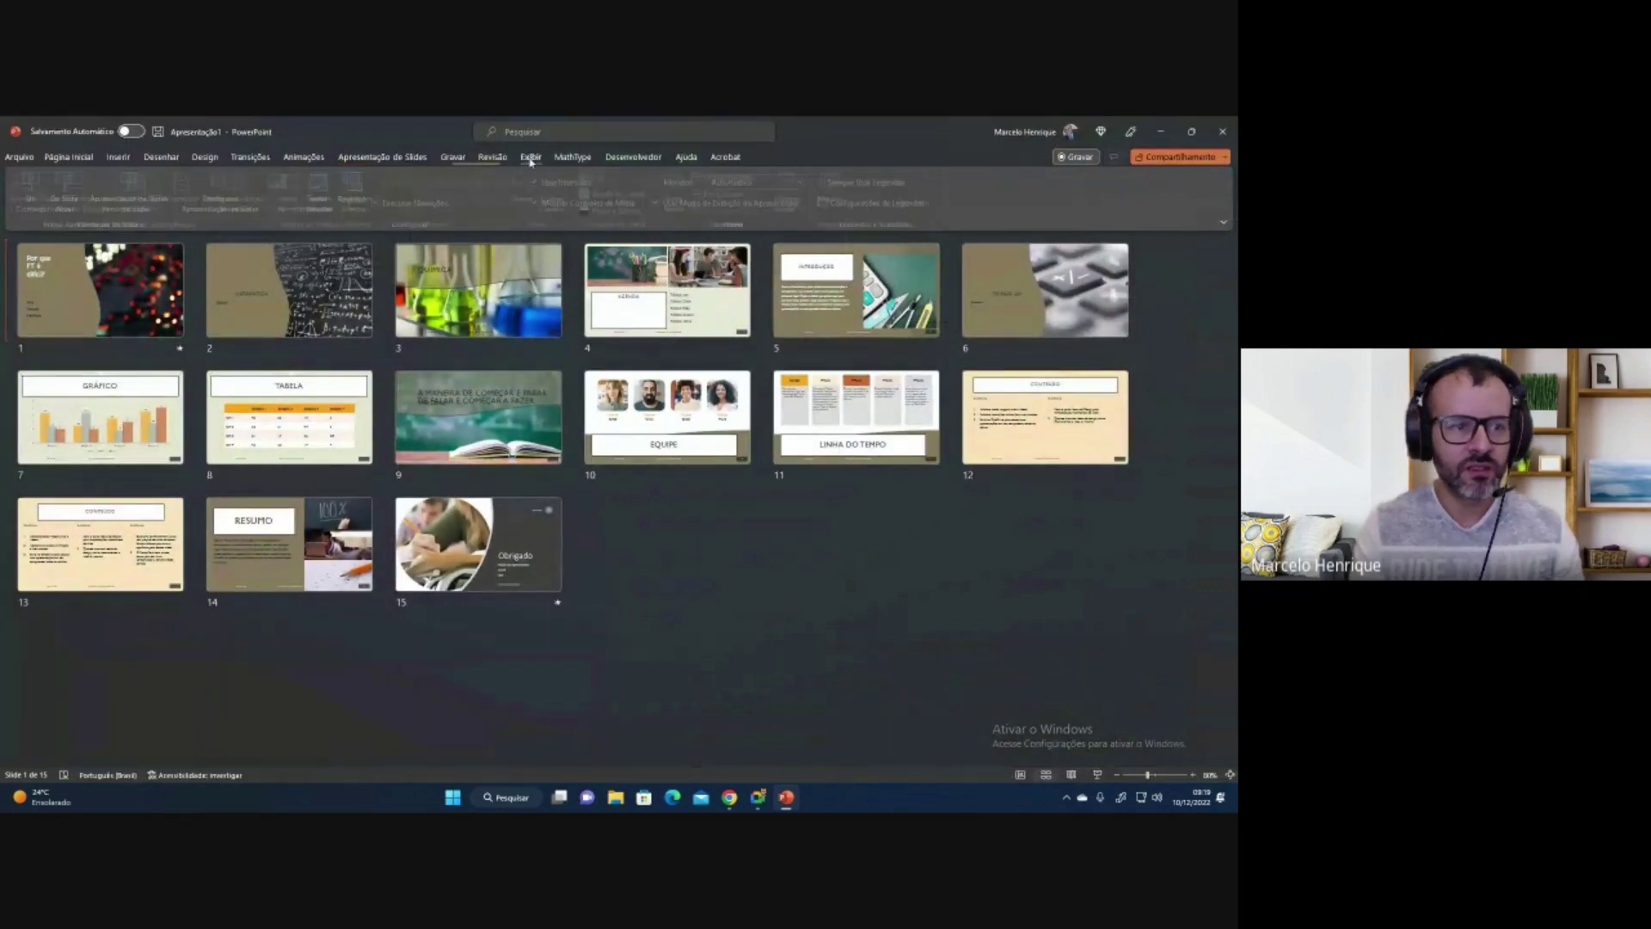
{"action": "left_click", "coordinate": [193, 206]}
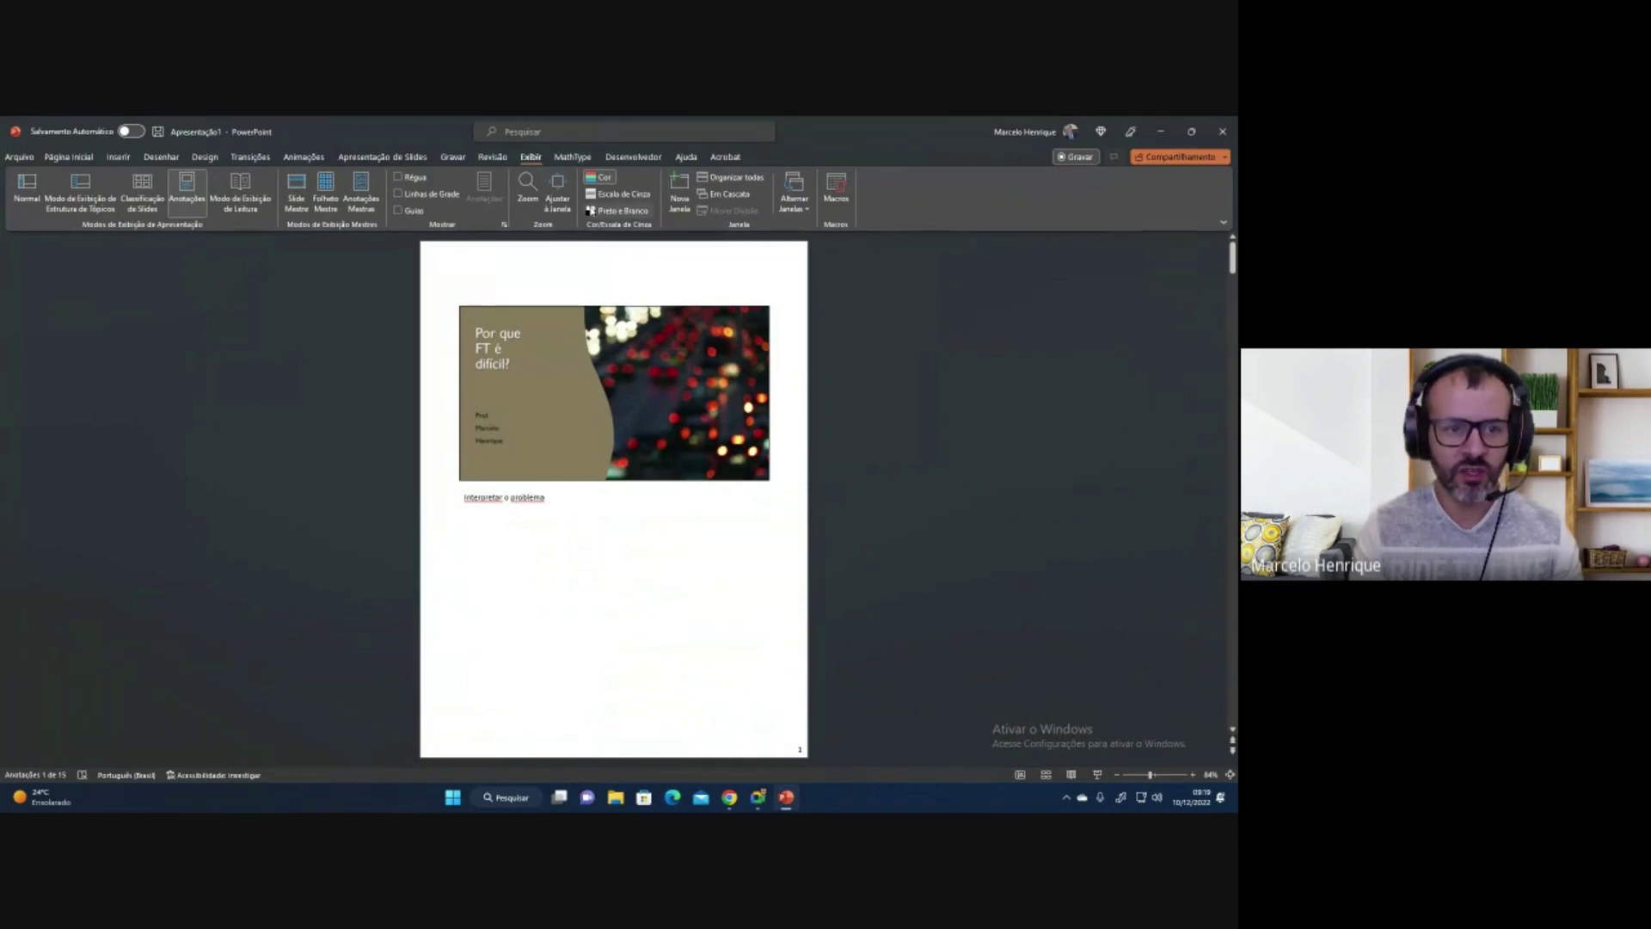
{"action": "left_click", "coordinate": [416, 158]}
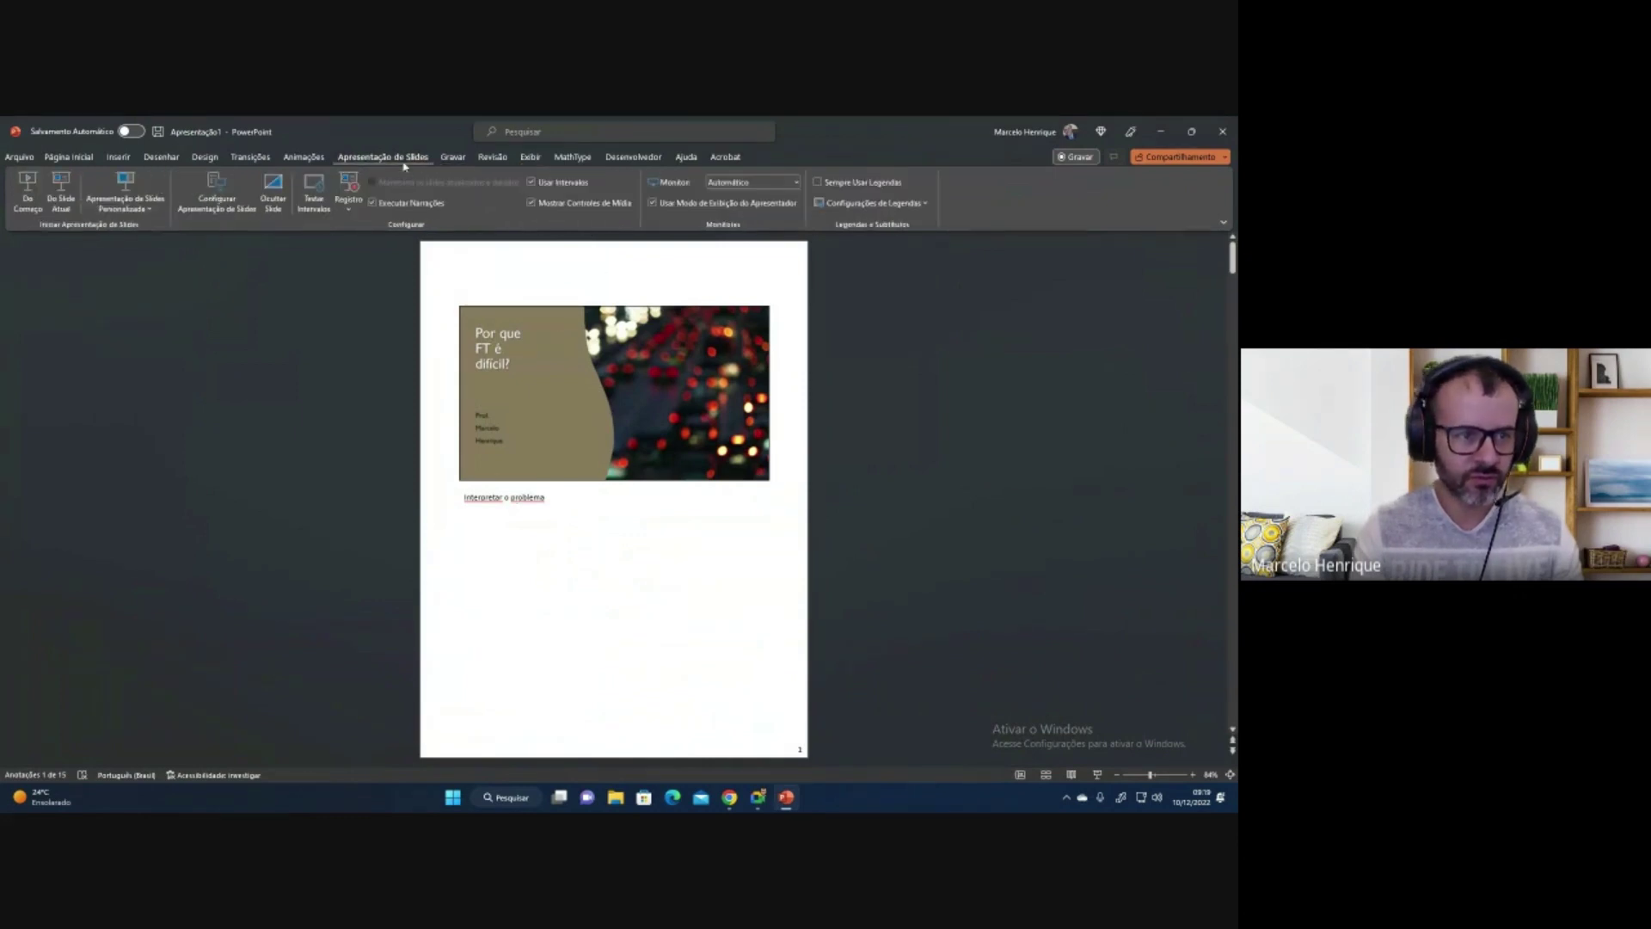
{"action": "left_click", "coordinate": [794, 183]}
{"action": "left_click", "coordinate": [782, 215]}
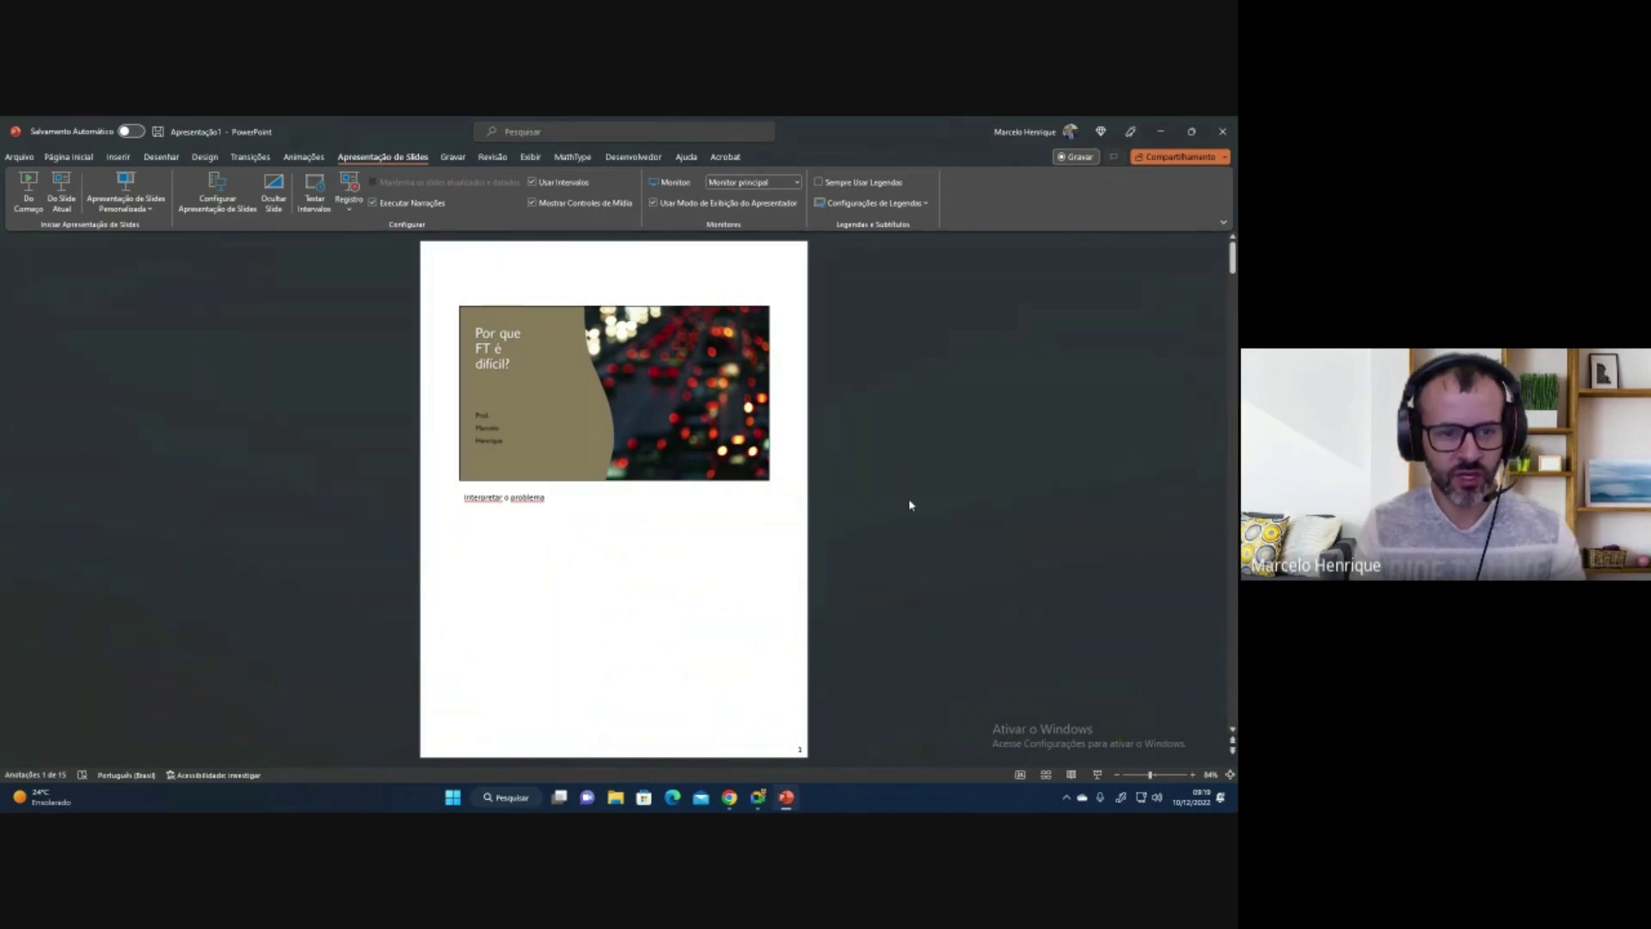
Run the slide show from the first slide, switching between the show, the Google Meet window and the PowerPoint editing window.
{"action": "key", "text": "F5"}
{"action": "key", "text": "alt+Tab"}
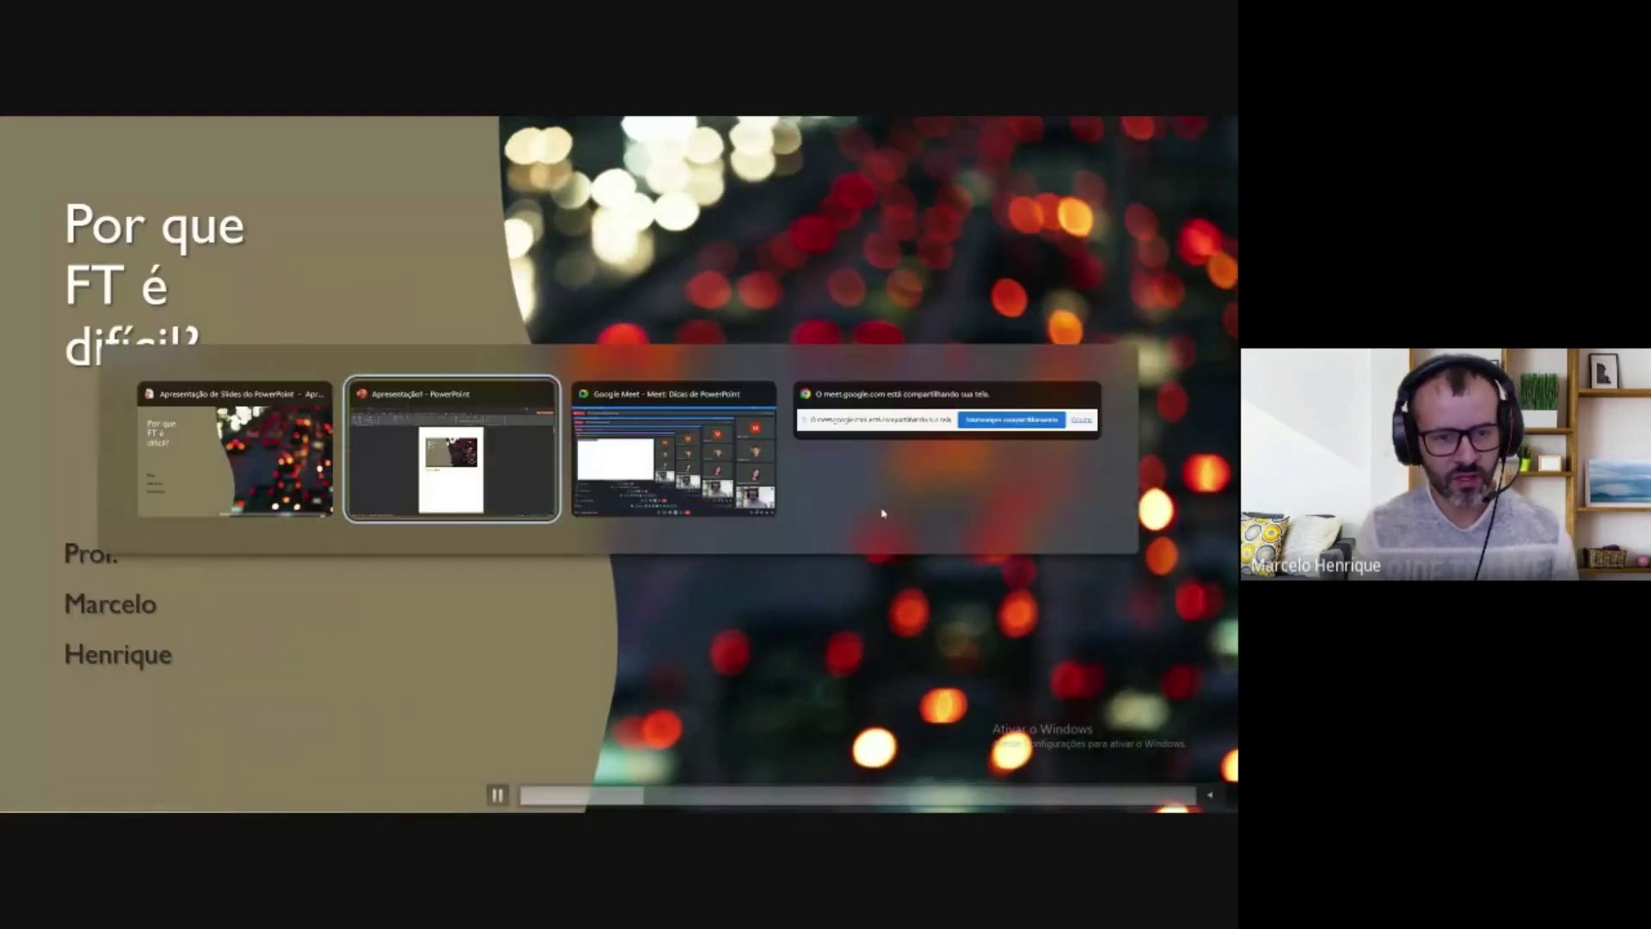
{"action": "key", "text": "alt+Tab"}
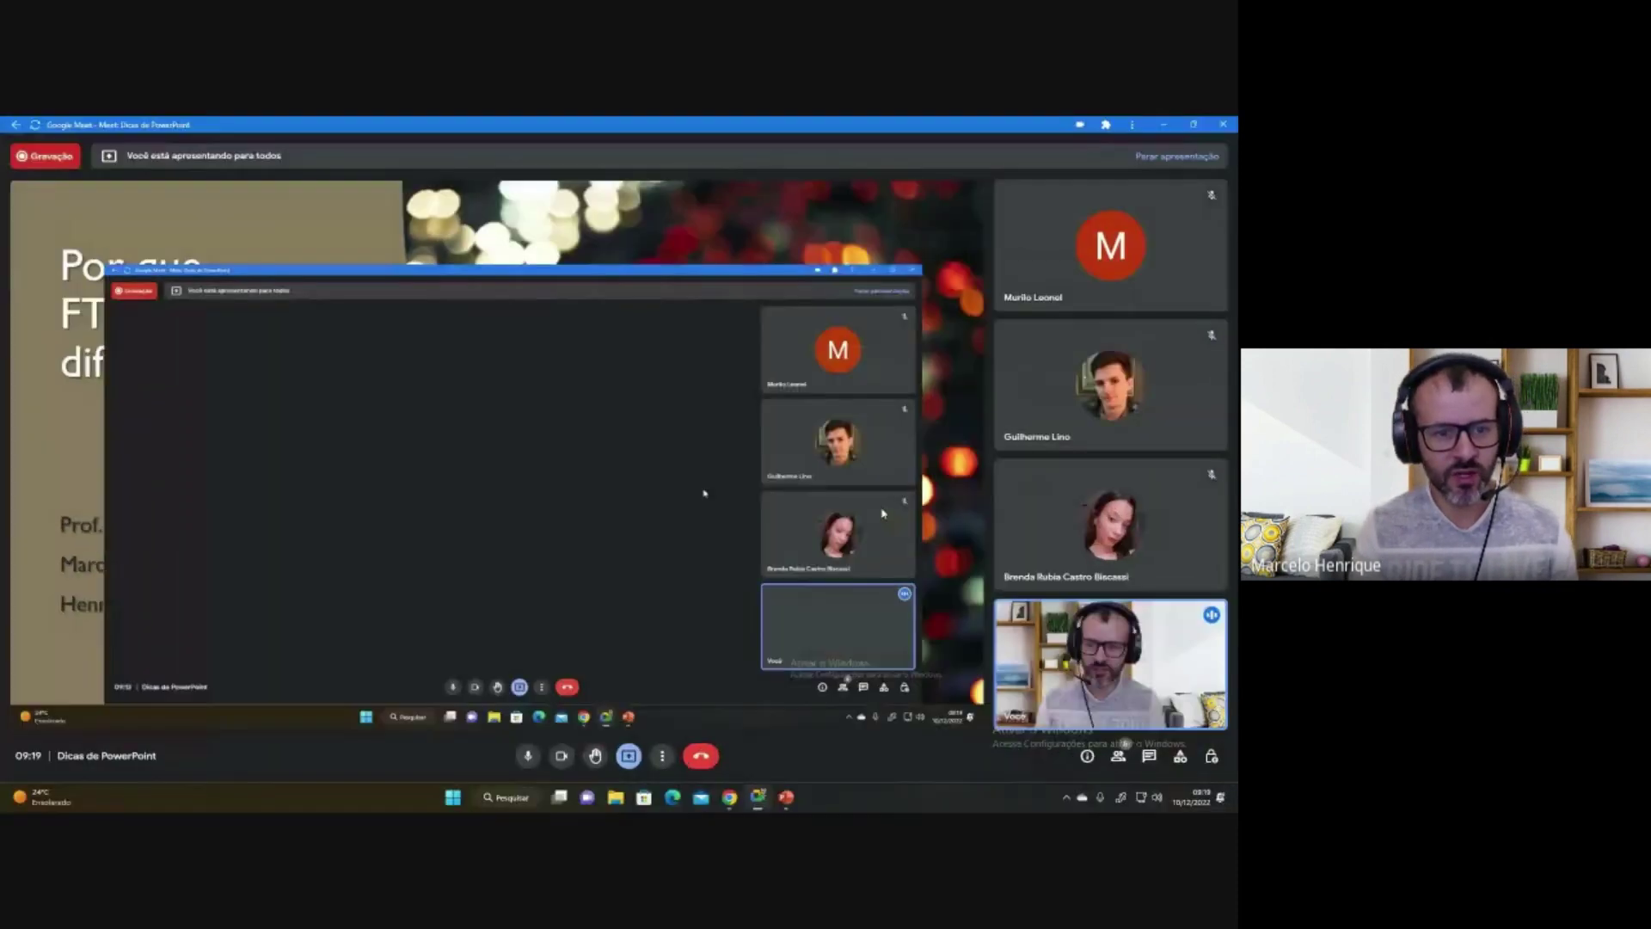
{"action": "key", "text": "alt+Tab"}
{"action": "key", "text": "alt+Tab"}
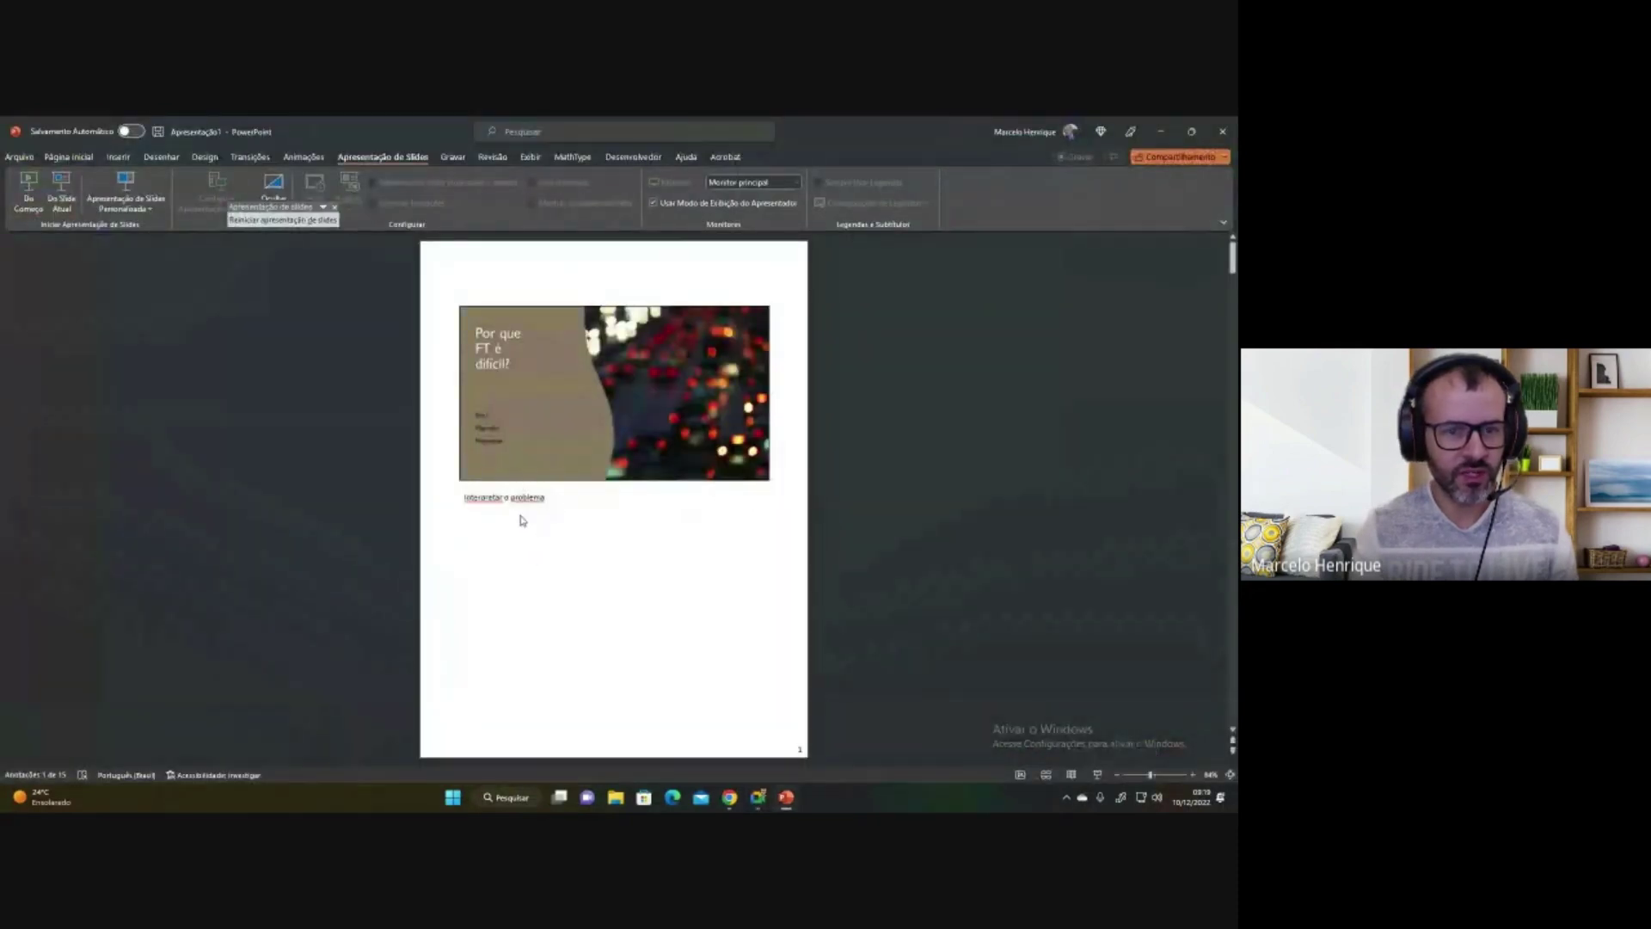
{"action": "key", "text": "alt+Tab"}
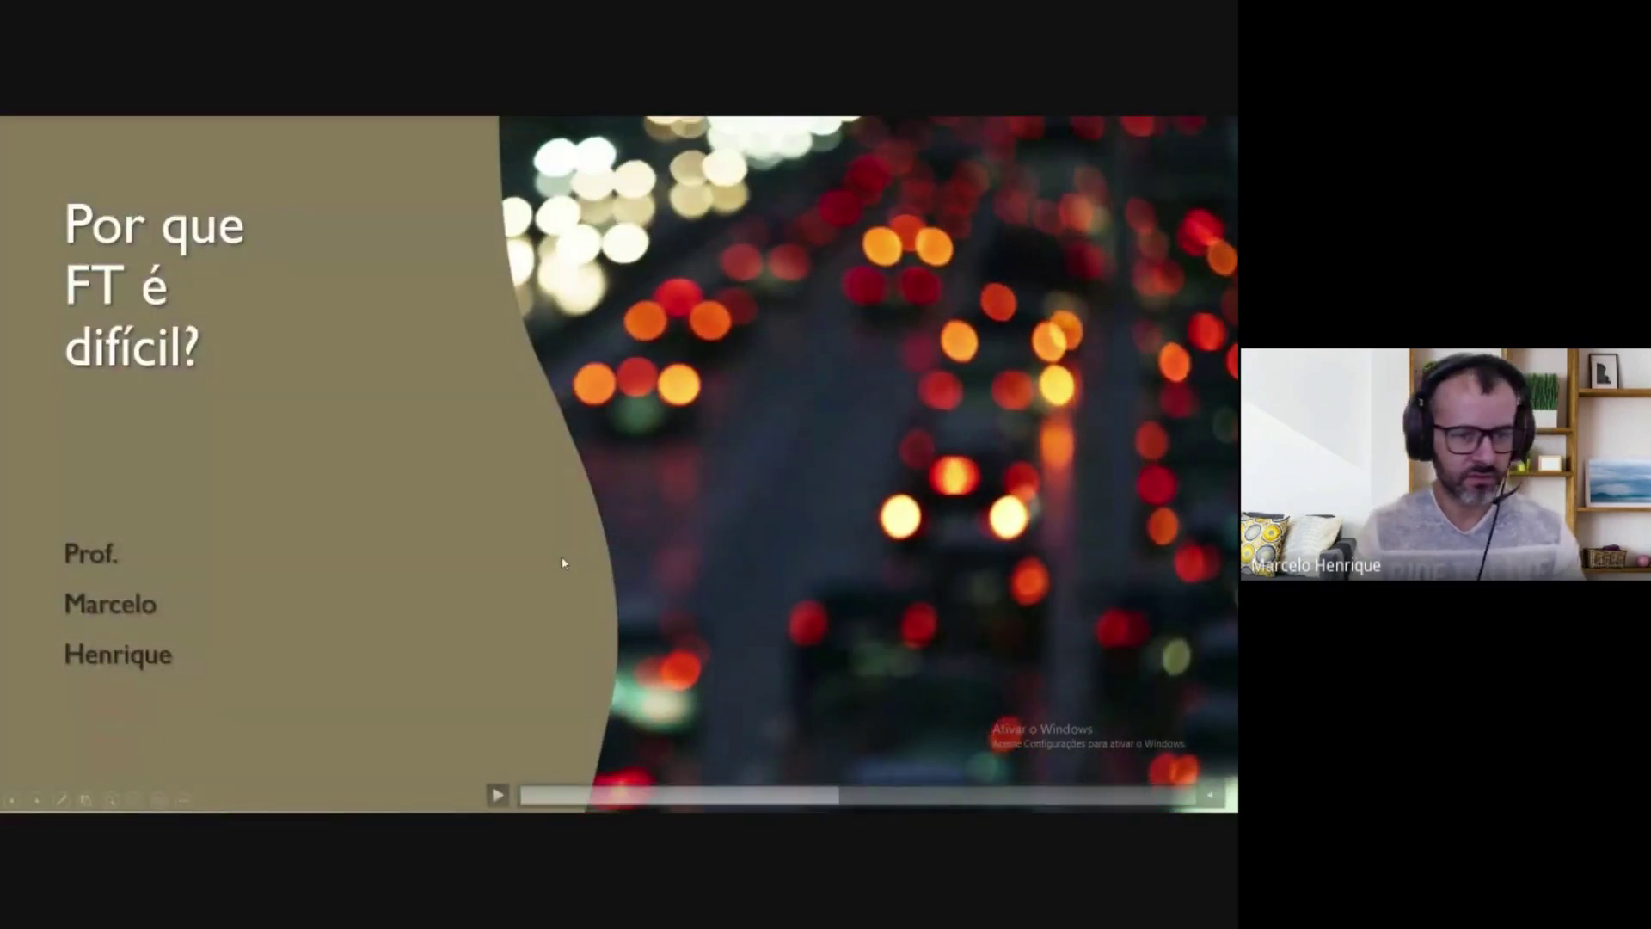
{"action": "key", "text": "alt+Tab"}
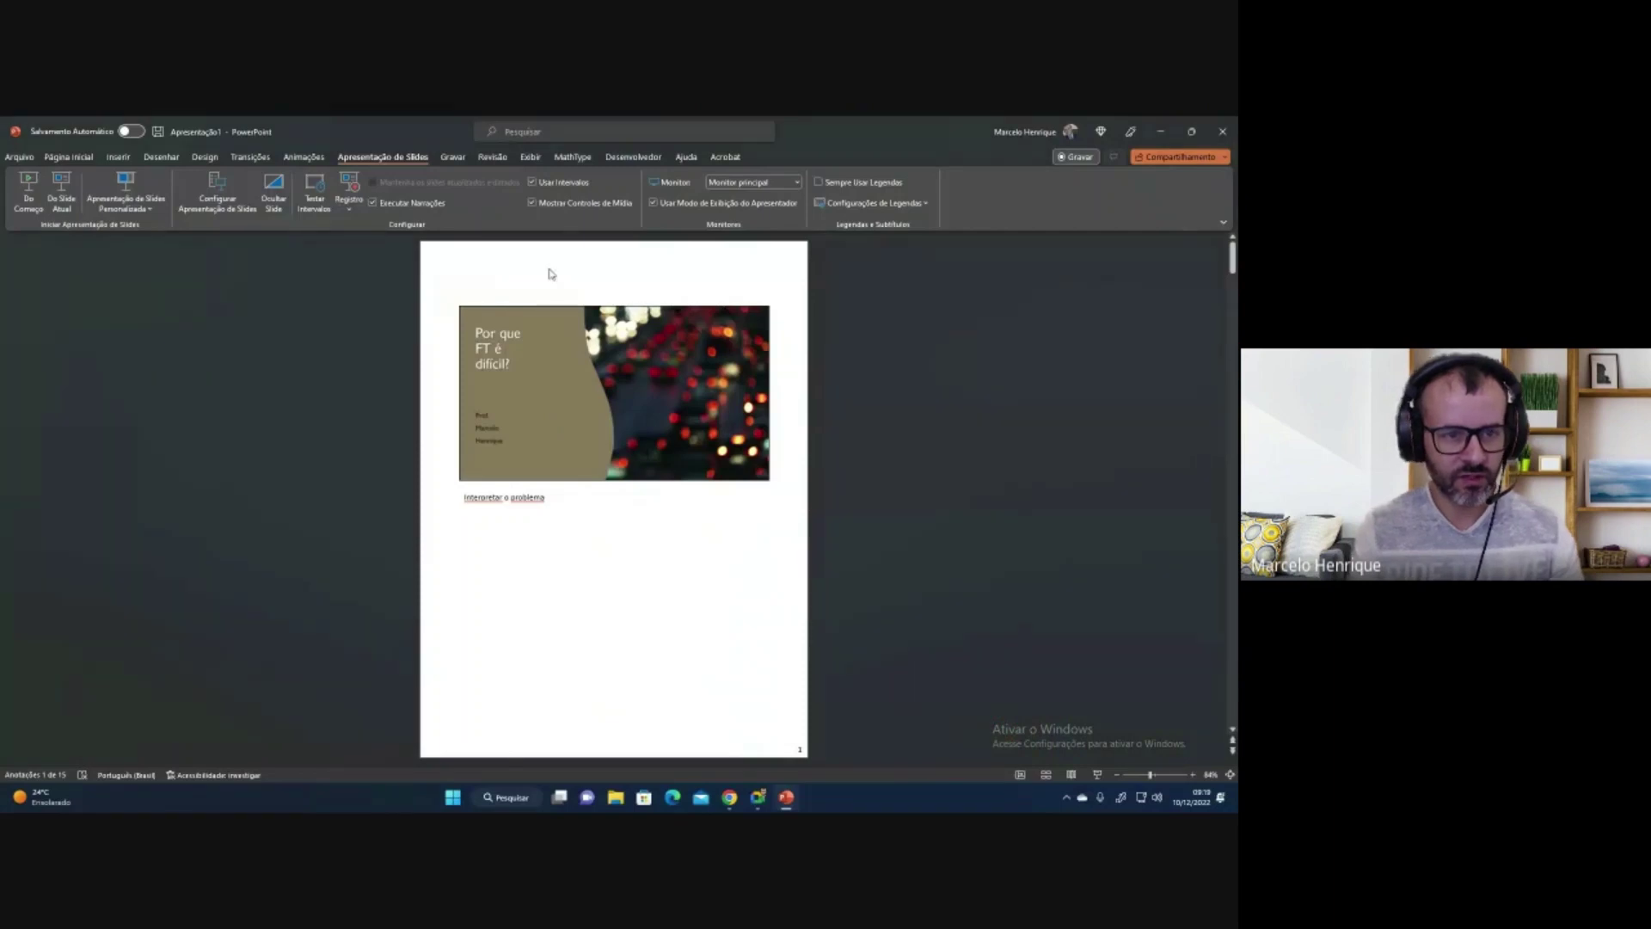
{"action": "left_click", "coordinate": [656, 203]}
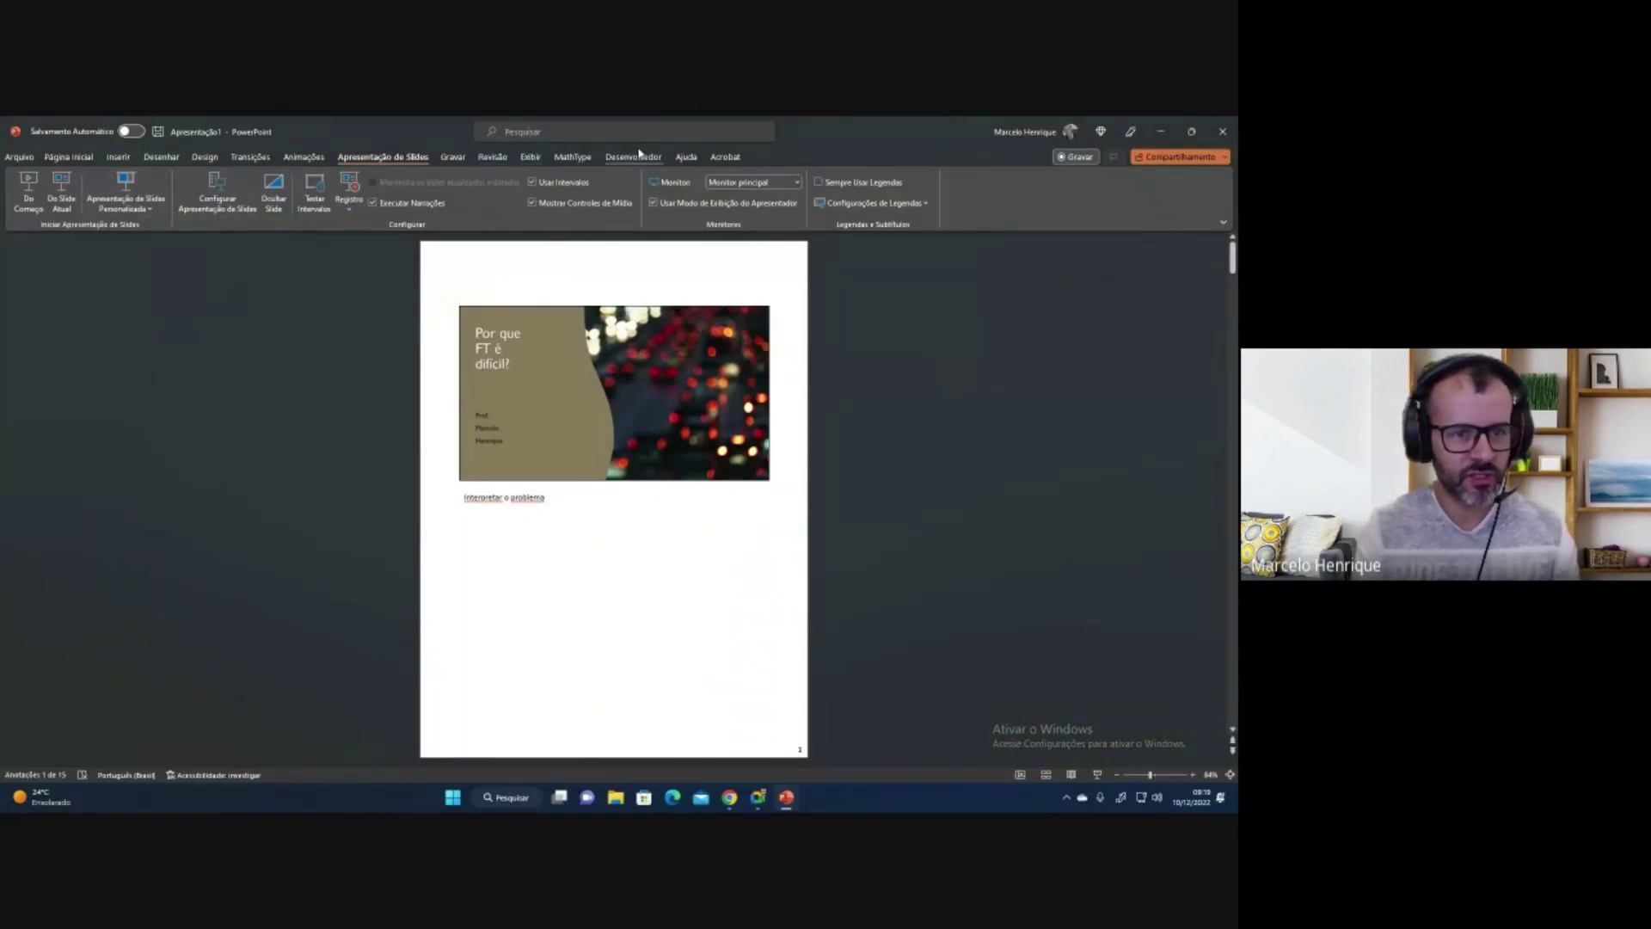
Examine the text of the whole presentation in Outline View and return to Normal view.
{"action": "left_click", "coordinate": [531, 156]}
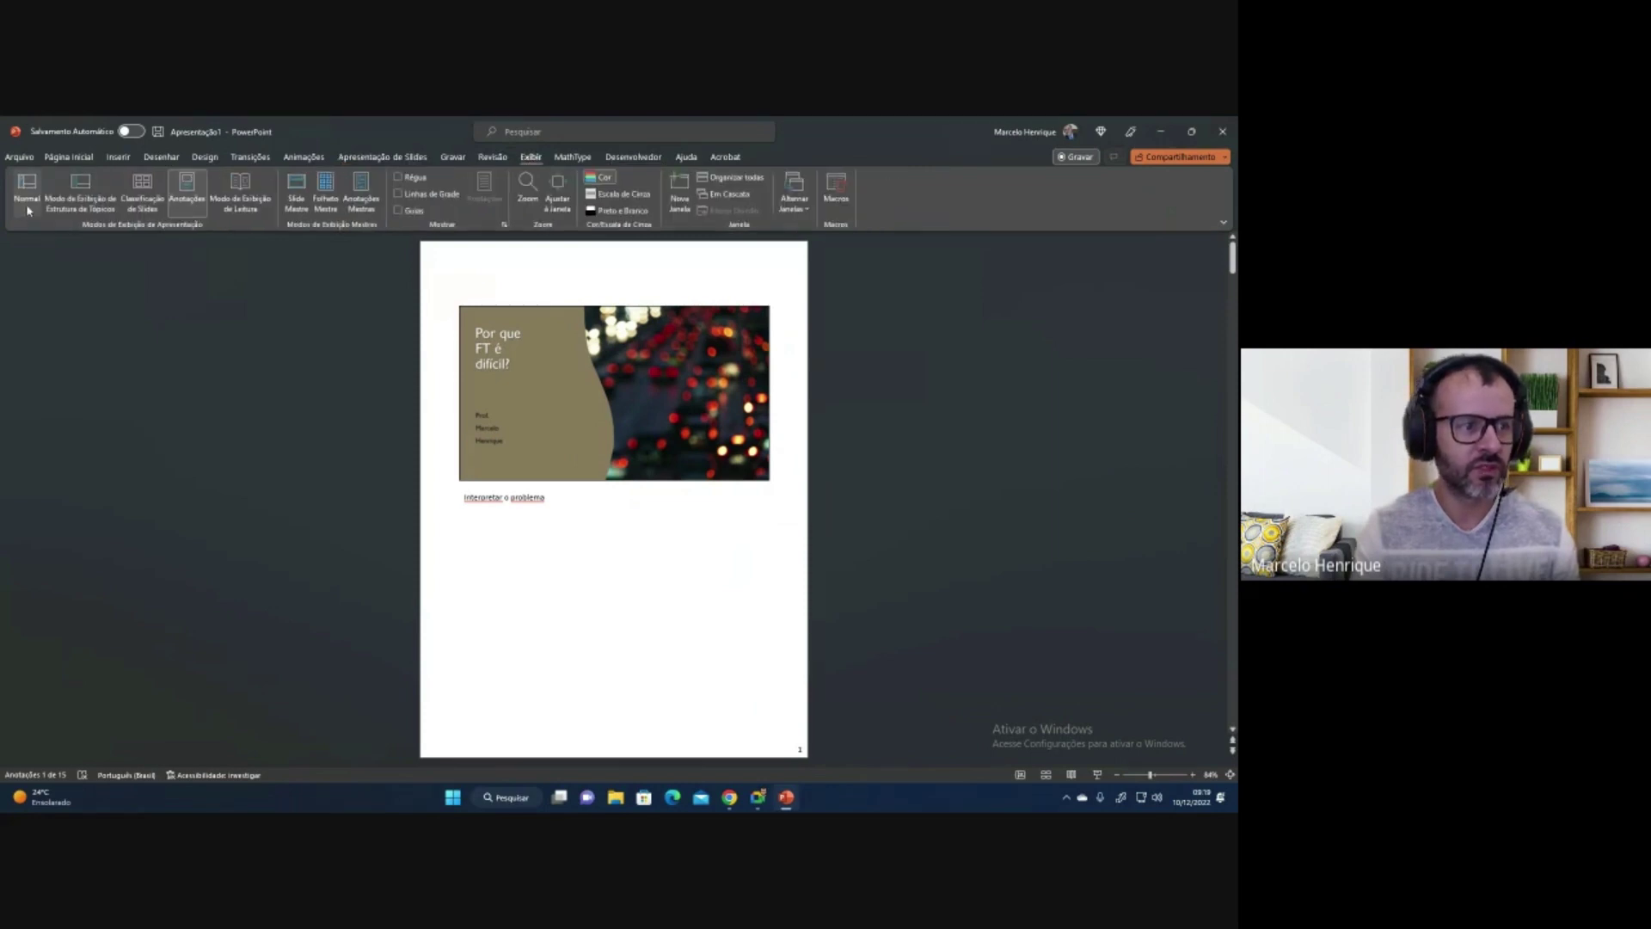
{"action": "left_click", "coordinate": [26, 189]}
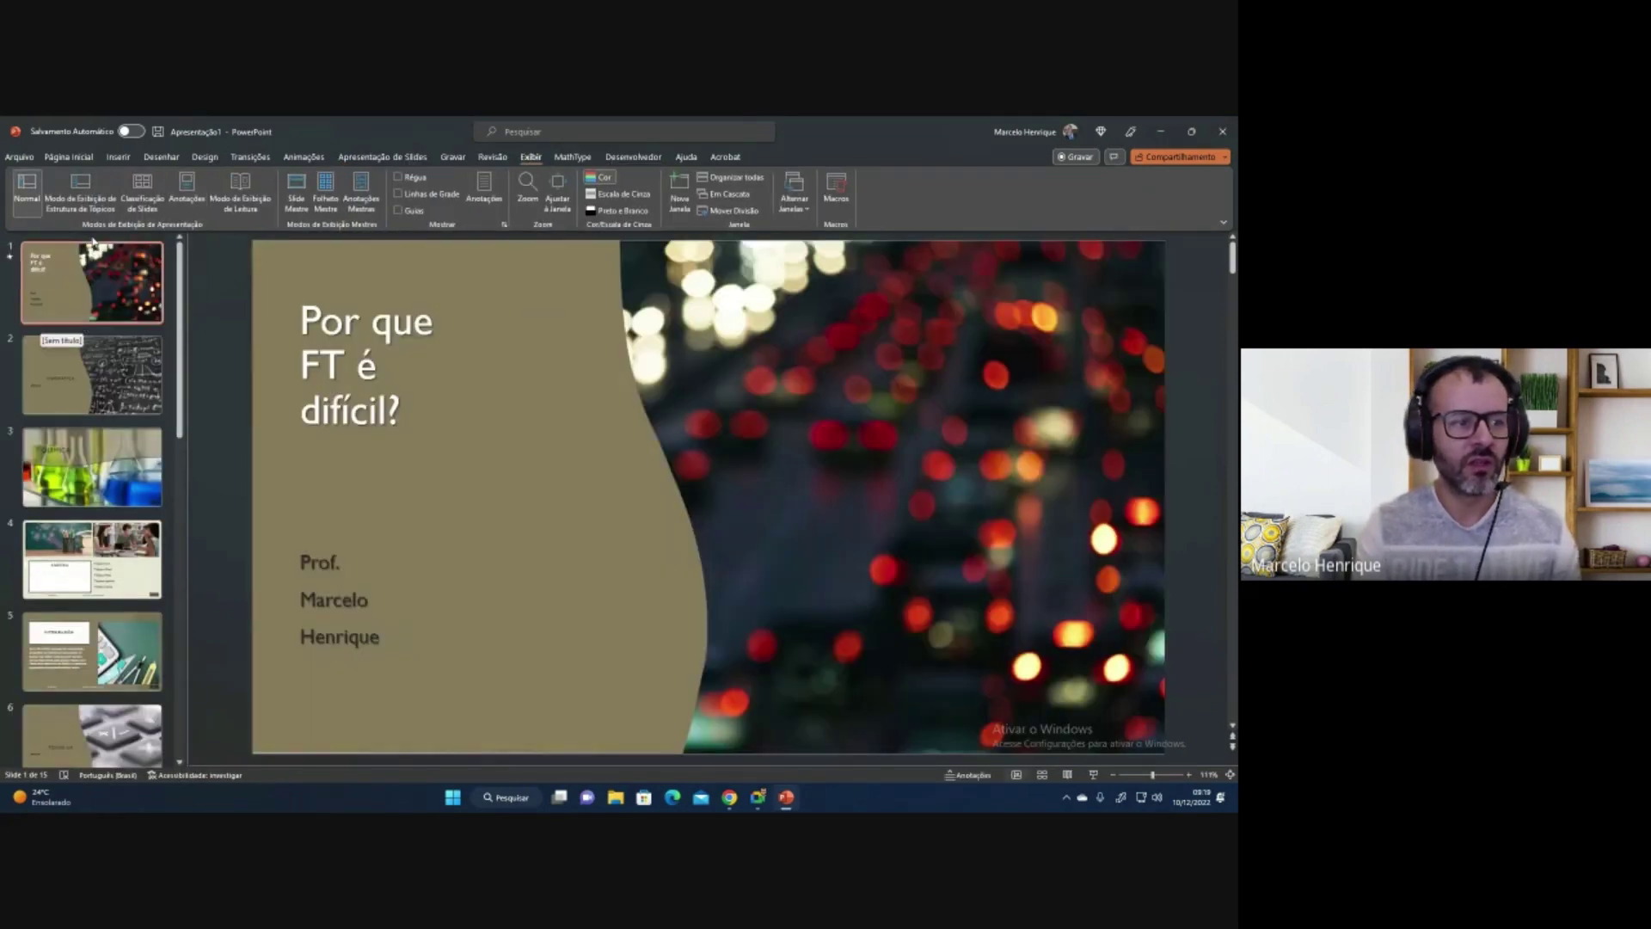
{"action": "left_click", "coordinate": [80, 189]}
{"action": "scroll", "coordinate": [192, 537], "scroll_direction": "down", "scroll_amount": 5}
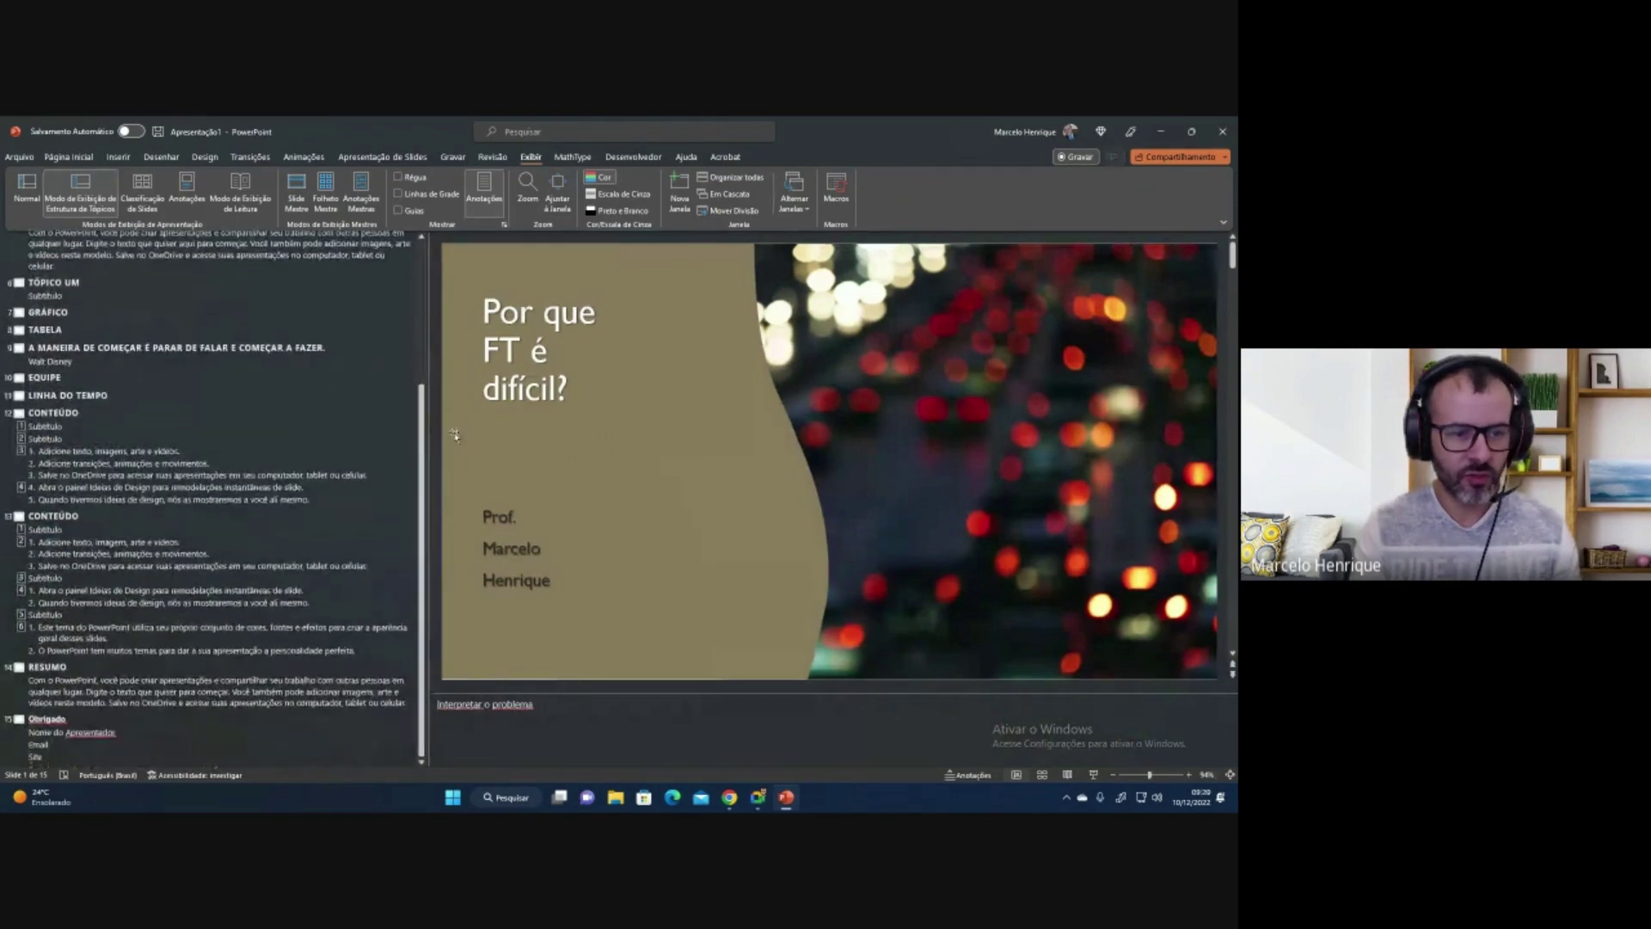
{"action": "scroll", "coordinate": [426, 464], "scroll_direction": "up", "scroll_amount": 5}
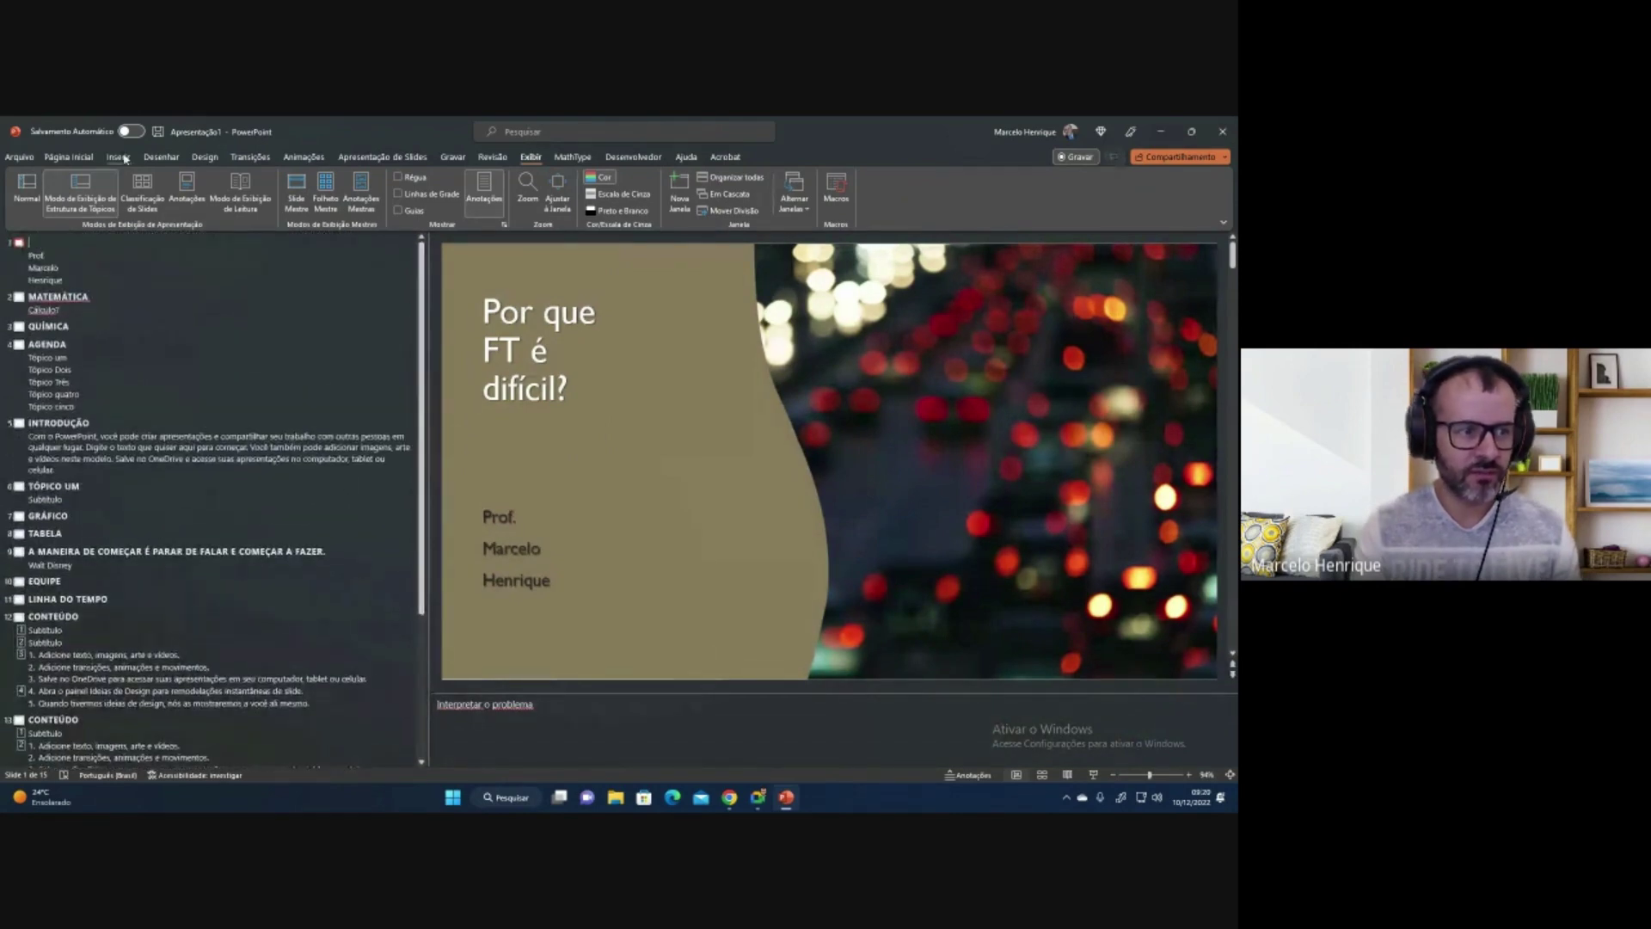
{"action": "left_click", "coordinate": [86, 158]}
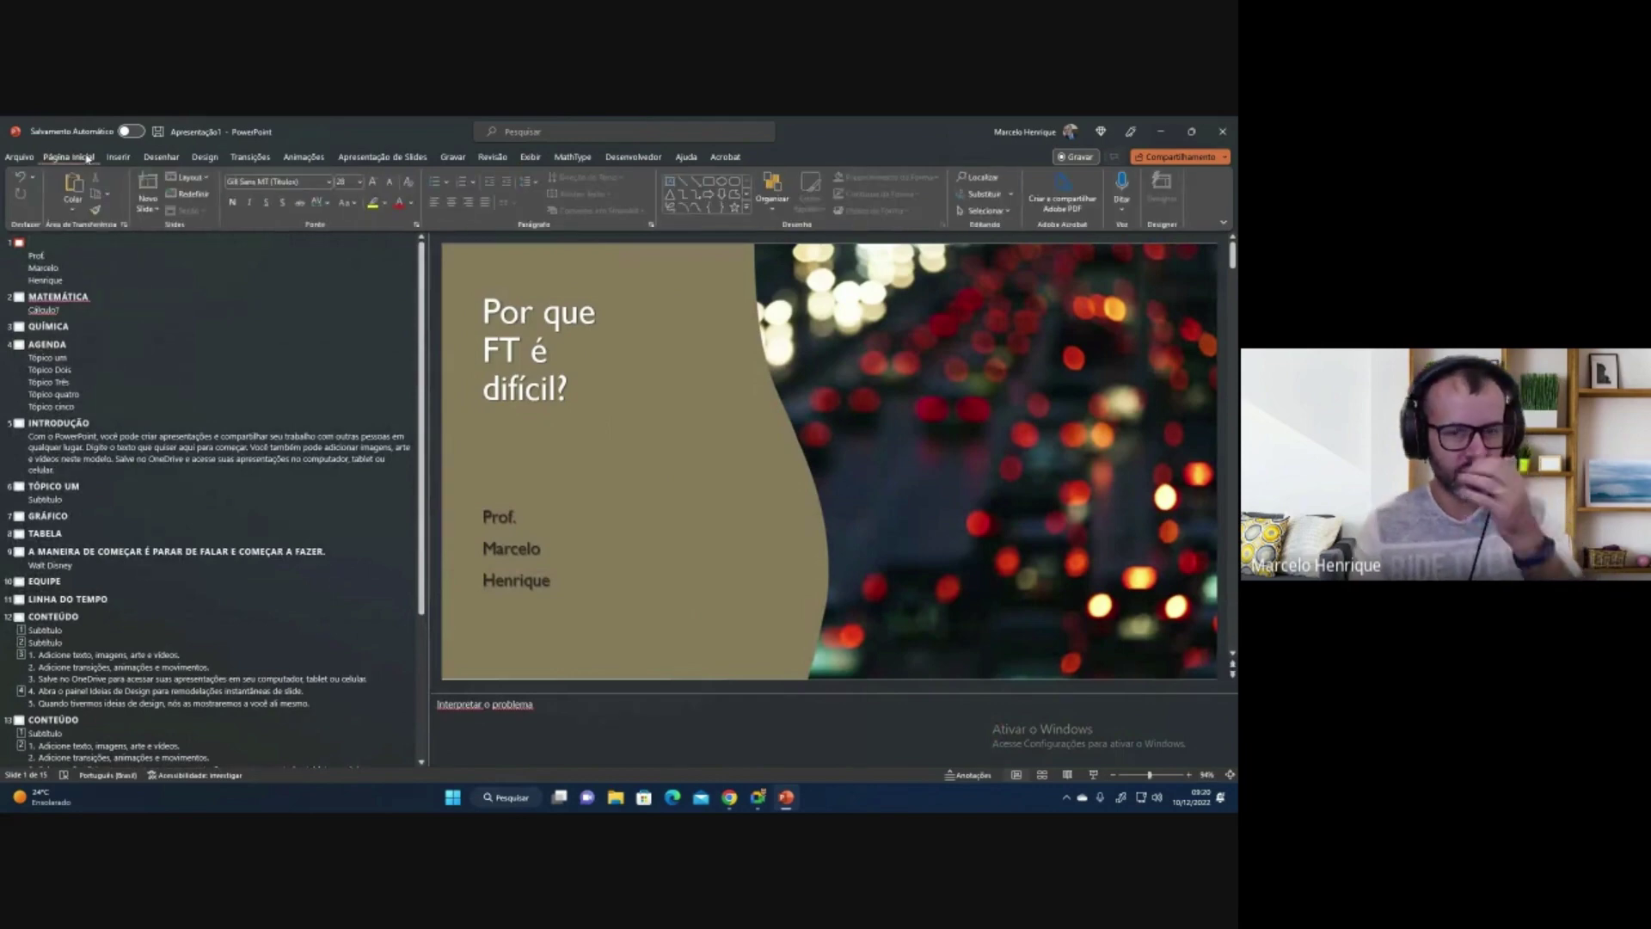
{"action": "left_click", "coordinate": [528, 158]}
{"action": "left_click", "coordinate": [34, 188]}
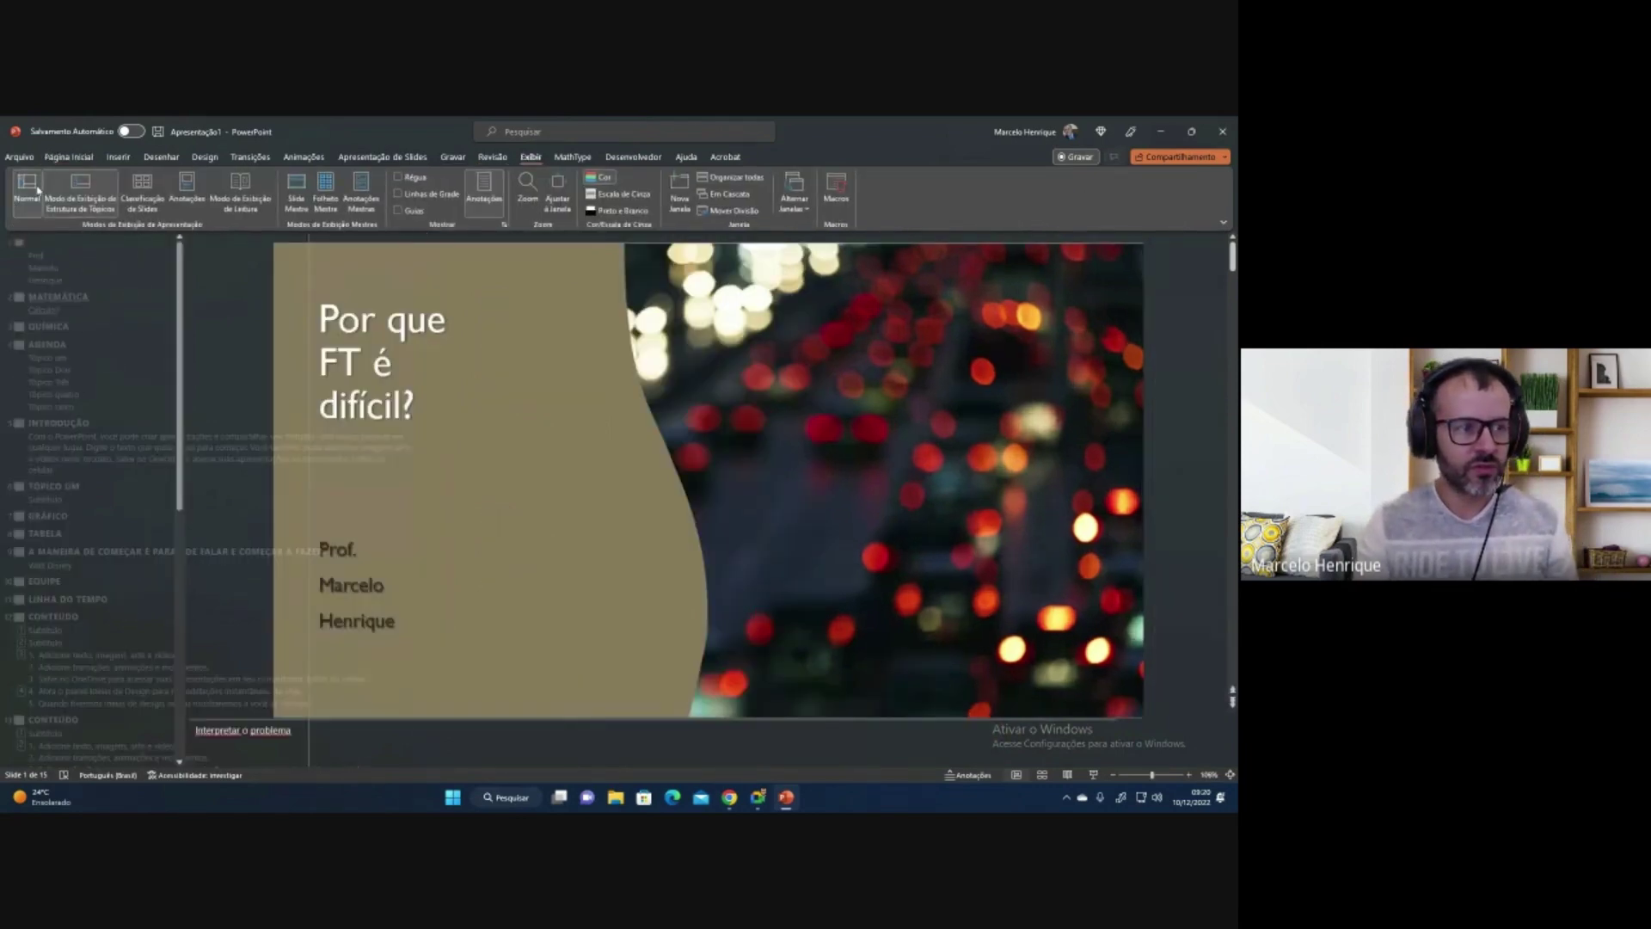
Preview the slide show starting from slide 4, Agenda, and exit it.
{"action": "left_click", "coordinate": [402, 157]}
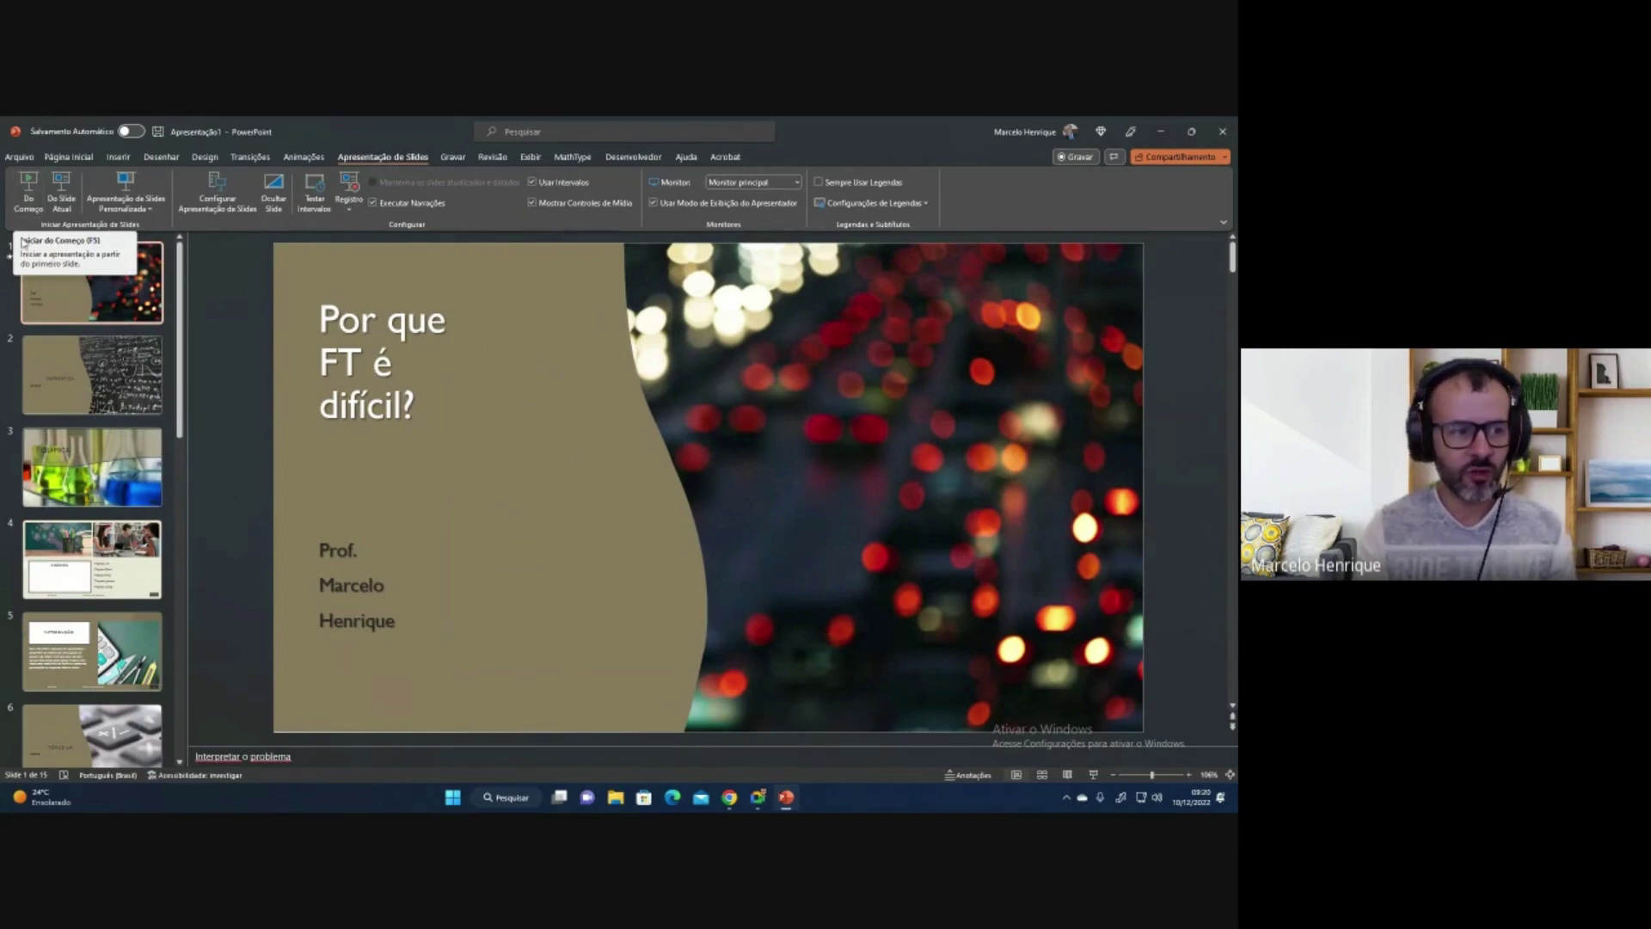
{"action": "left_click", "coordinate": [62, 564]}
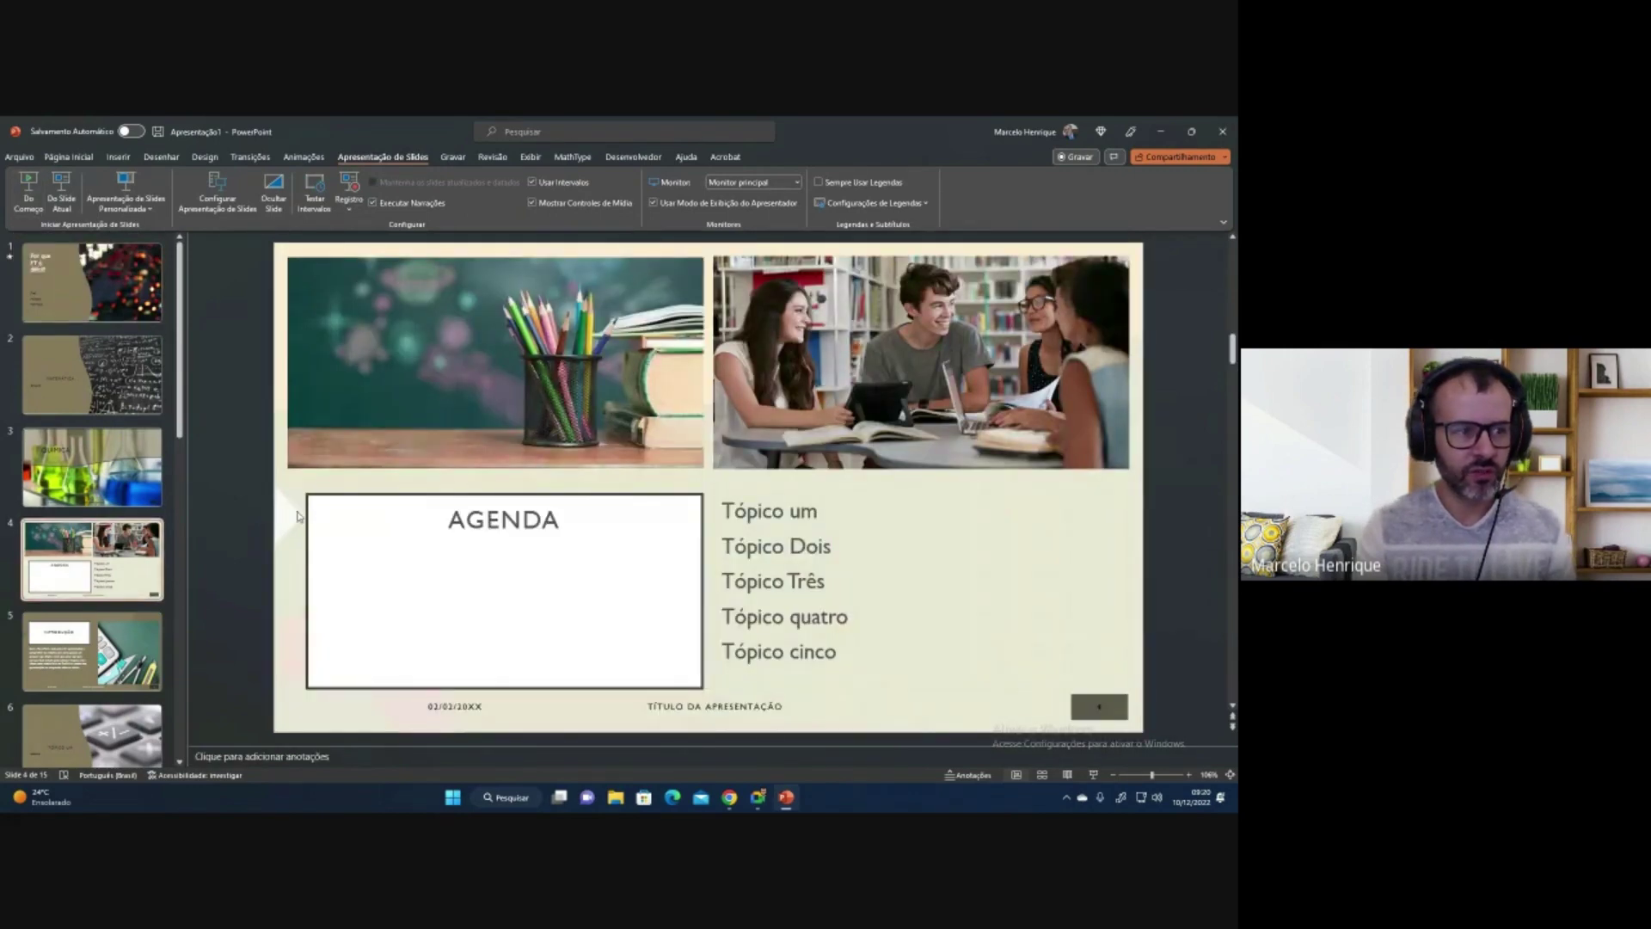
{"action": "left_click", "coordinate": [62, 203]}
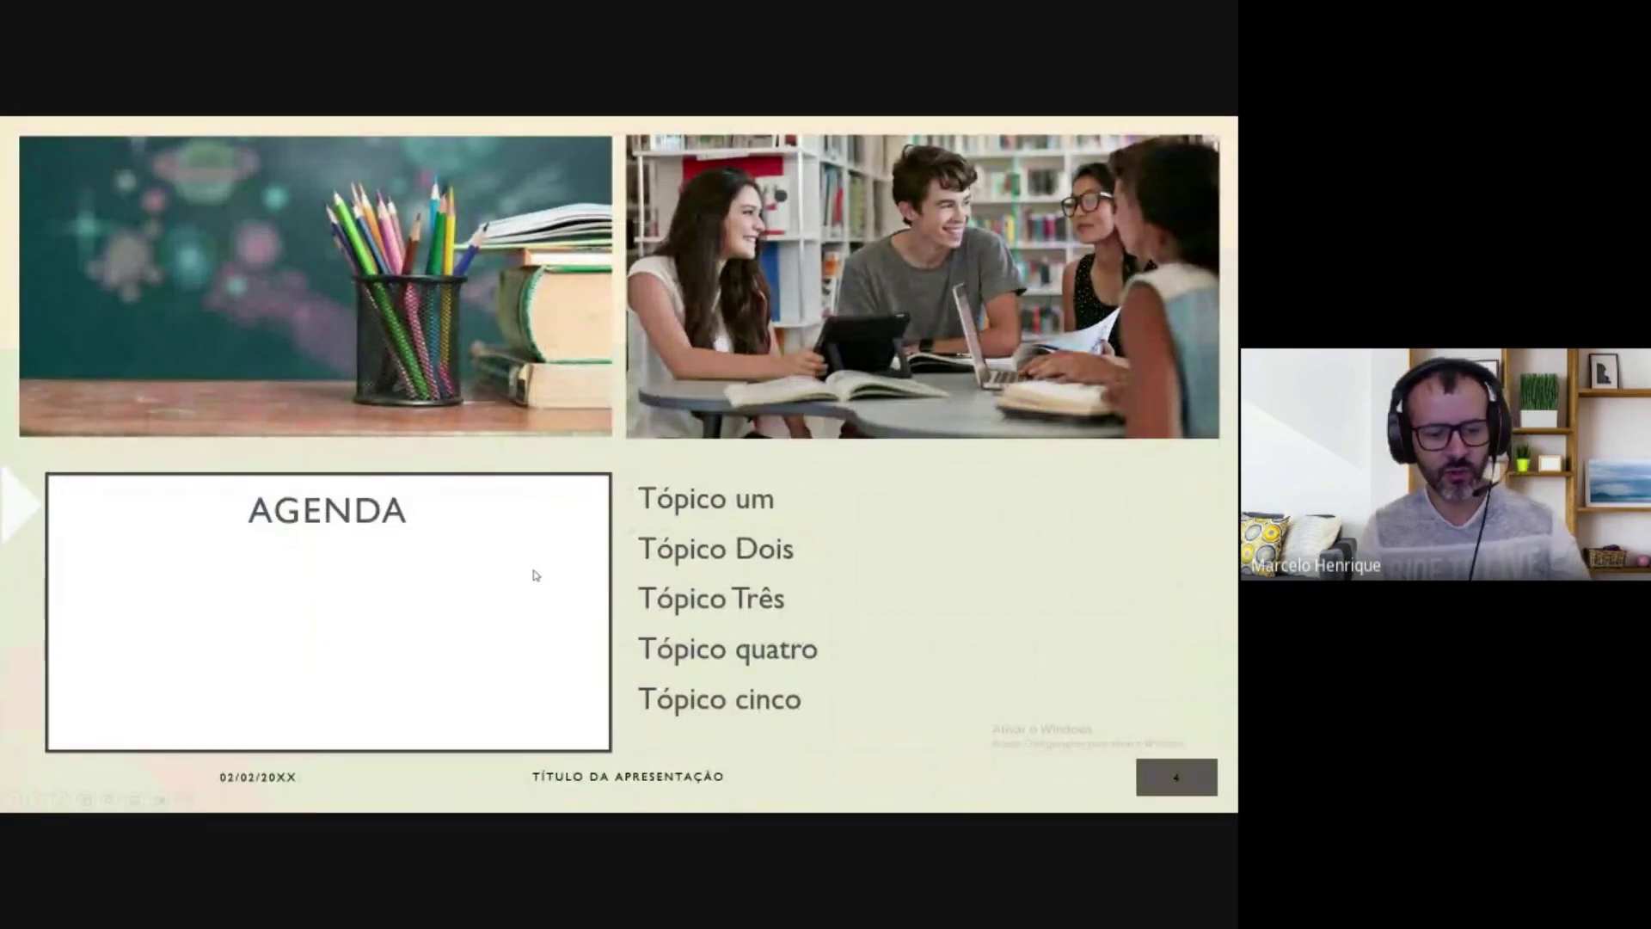
{"action": "key", "text": "Escape"}
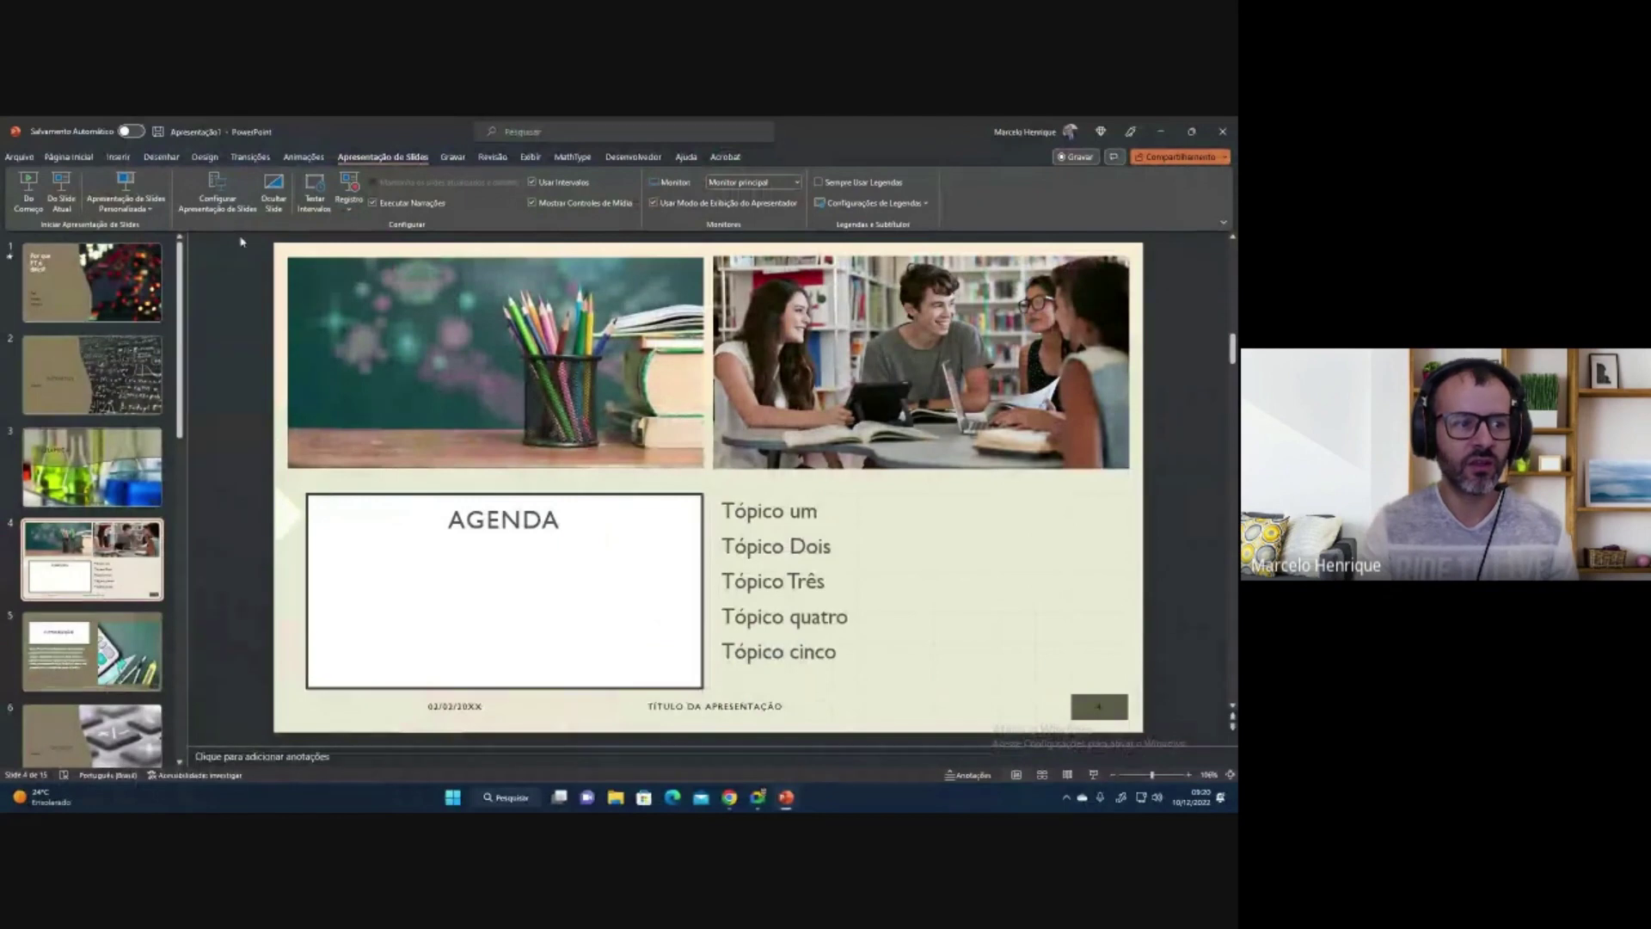
Define a new custom slide show and add slides 1 to 8, from Slide 1 through Tabela, to it.
{"action": "left_click", "coordinate": [125, 203]}
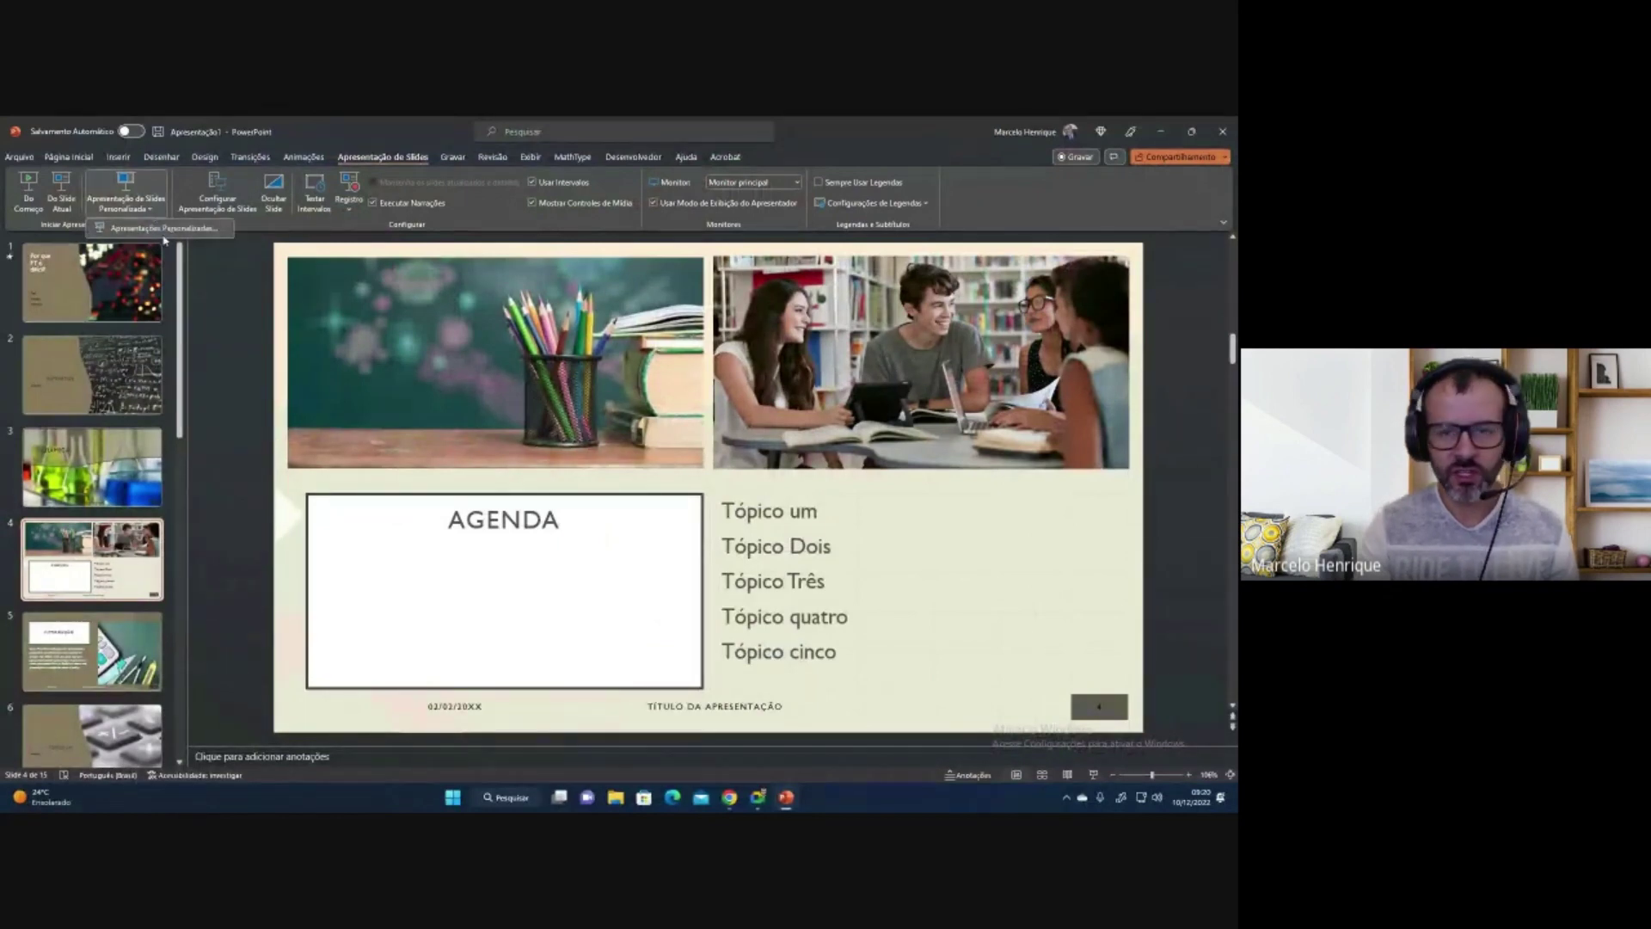
{"action": "left_click", "coordinate": [163, 229]}
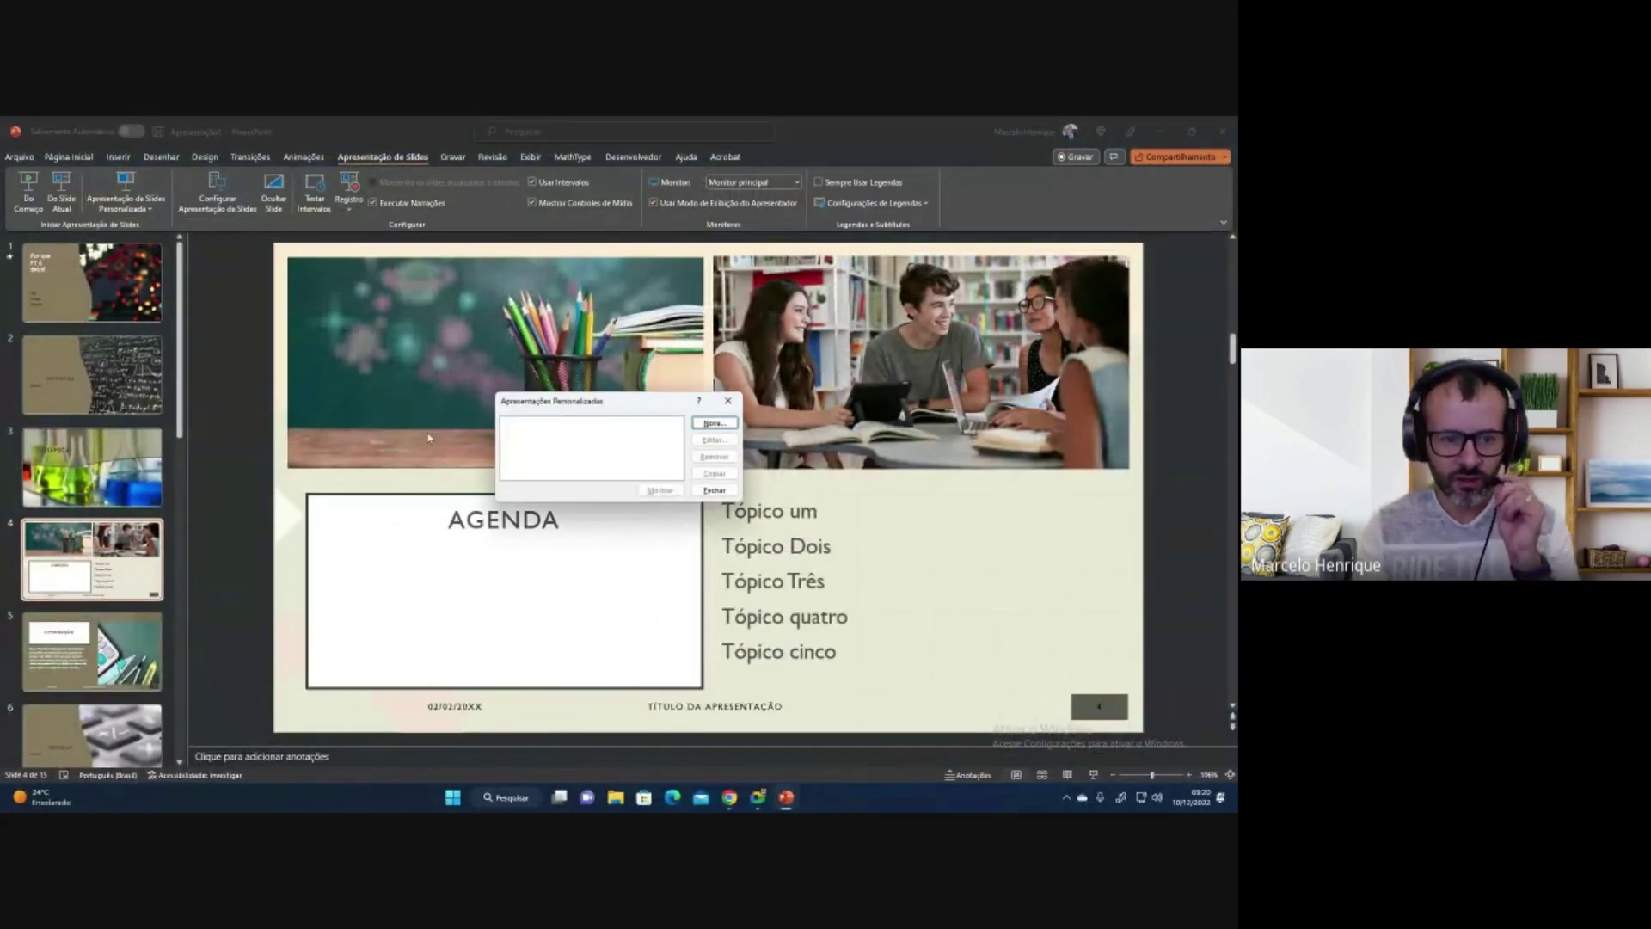
{"action": "left_click", "coordinate": [713, 424]}
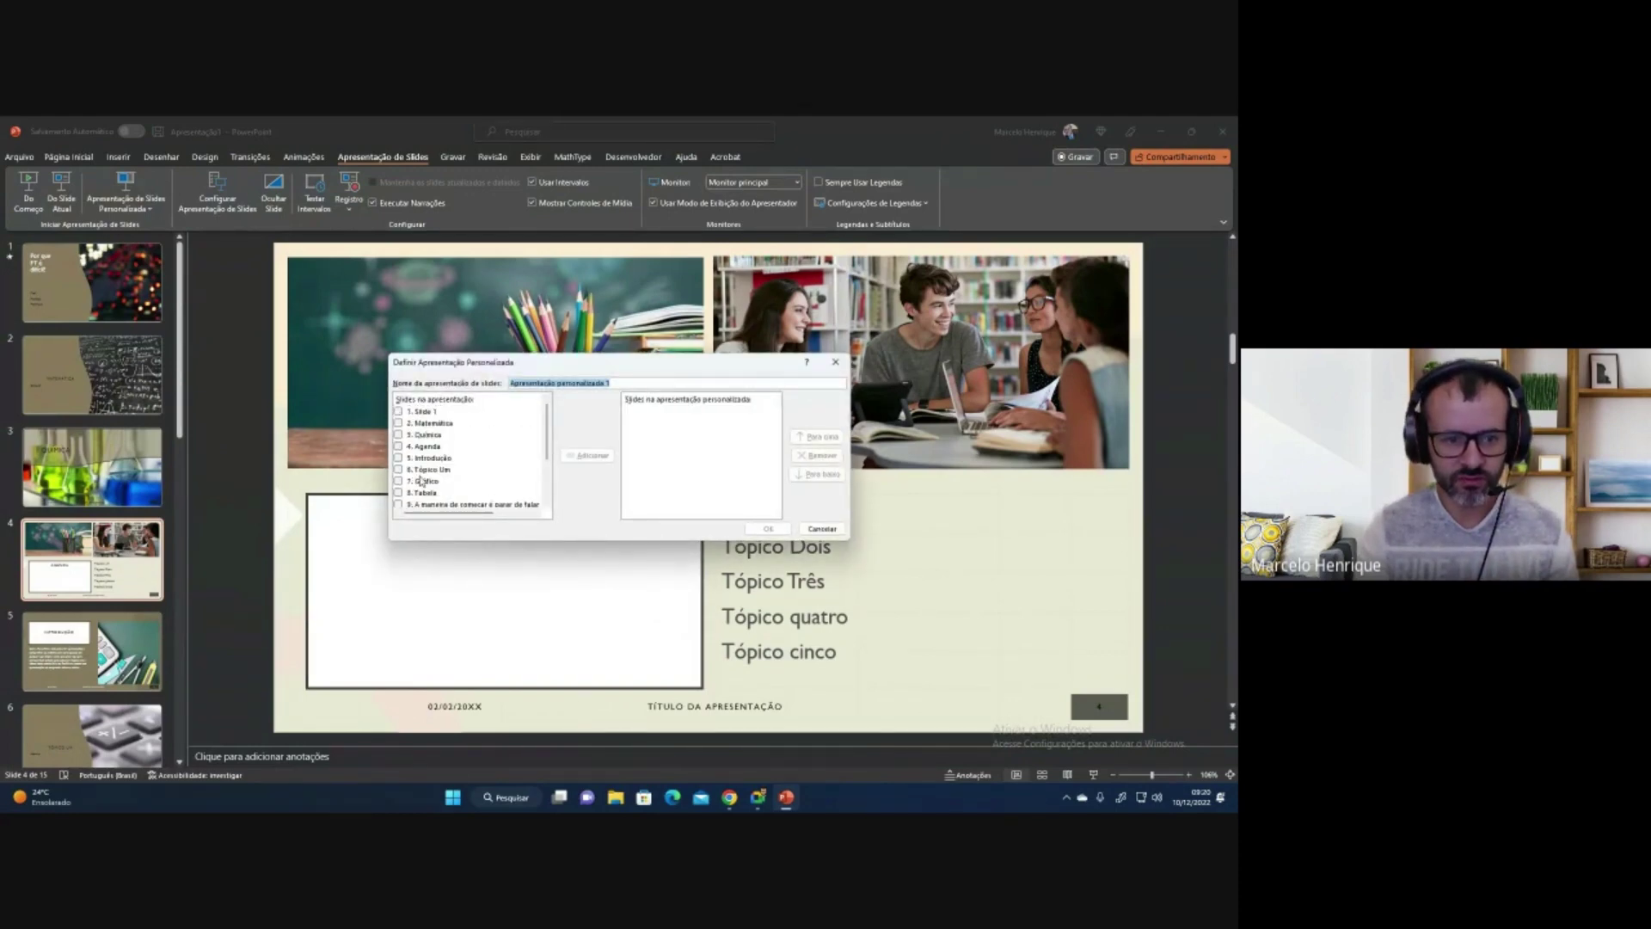
{"action": "left_click", "coordinate": [398, 411]}
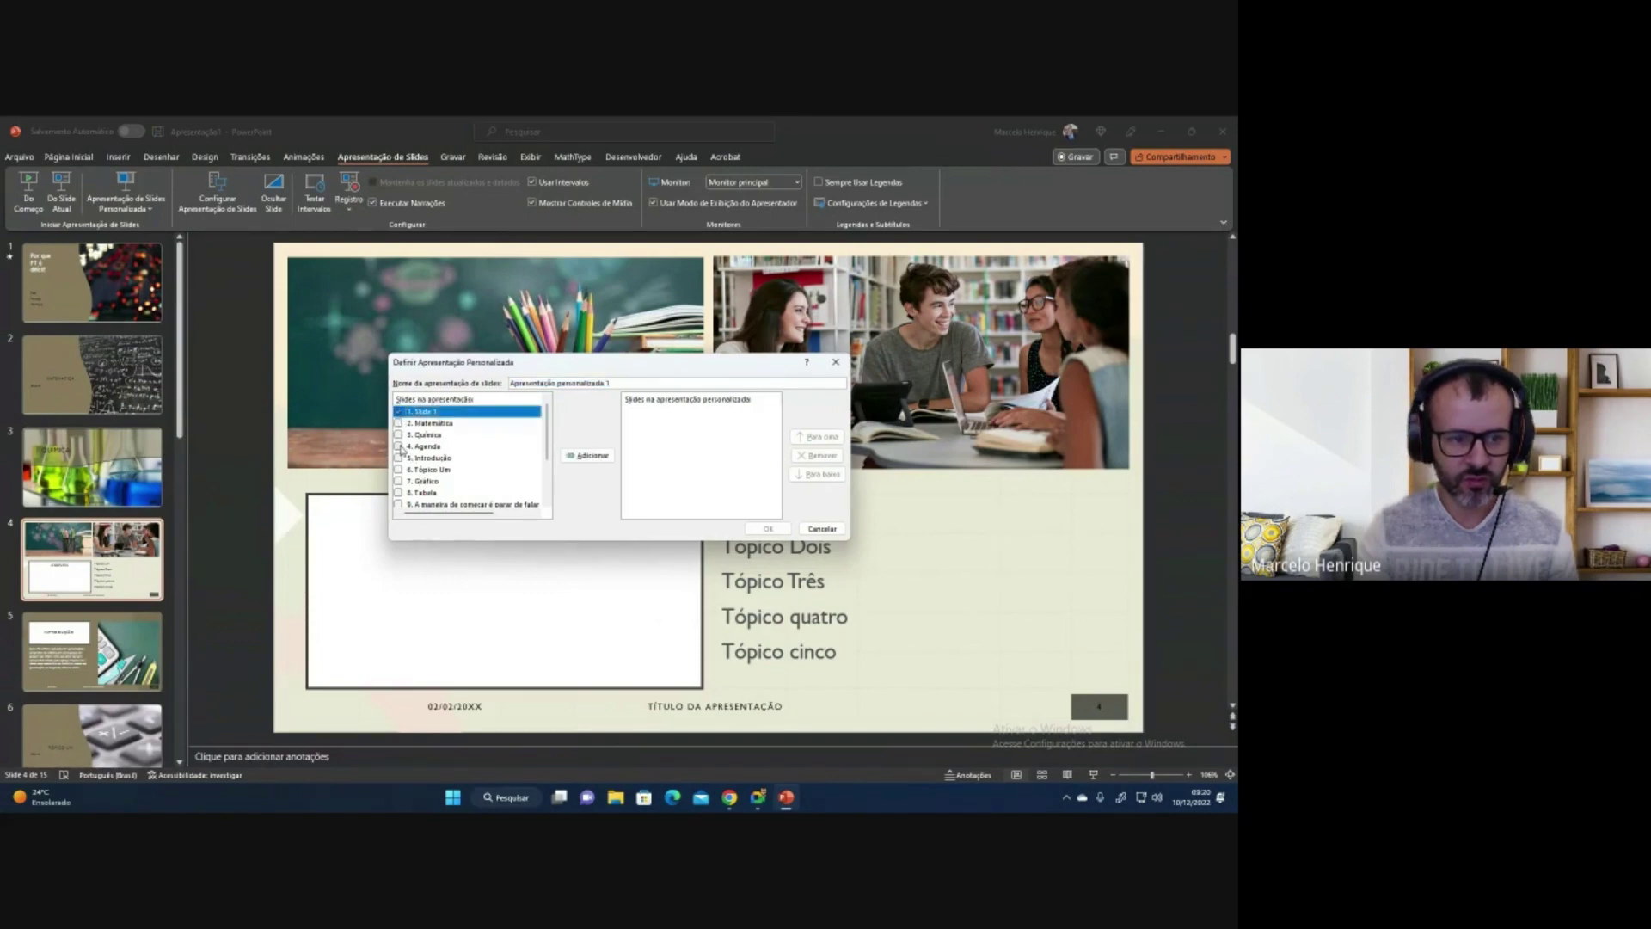
{"action": "left_click", "coordinate": [399, 447]}
{"action": "left_click", "coordinate": [397, 493]}
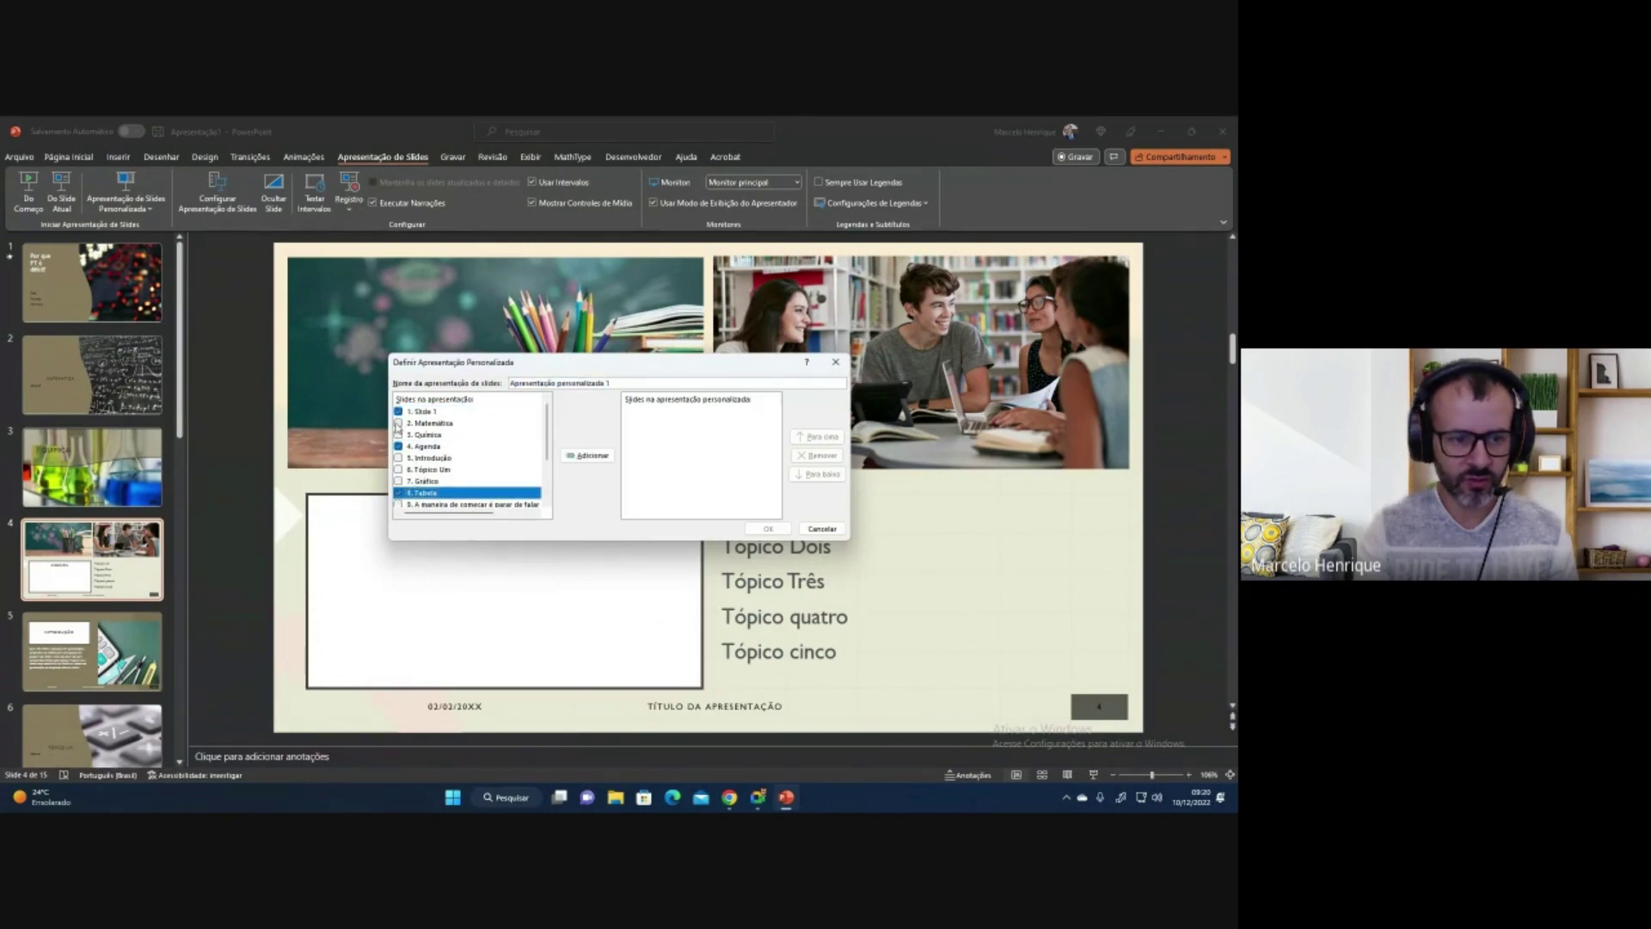
{"action": "left_click", "coordinate": [398, 424]}
{"action": "left_click", "coordinate": [399, 434]}
{"action": "left_click", "coordinate": [398, 457]}
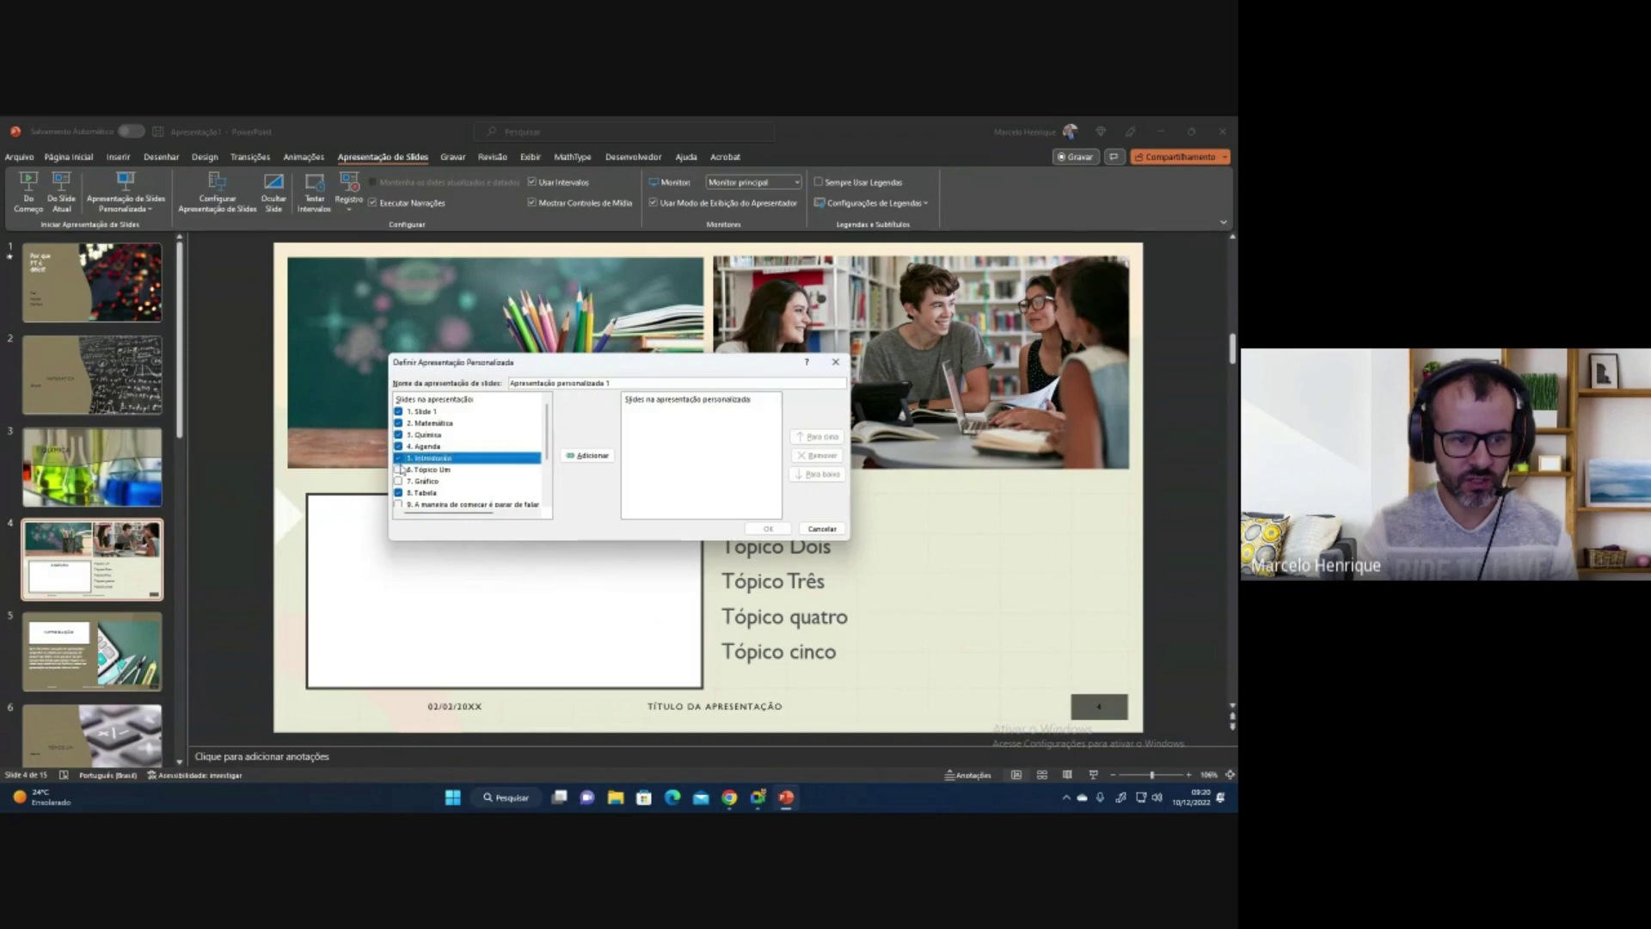
{"action": "left_click", "coordinate": [398, 469]}
{"action": "left_click", "coordinate": [399, 481]}
{"action": "left_click", "coordinate": [588, 455]}
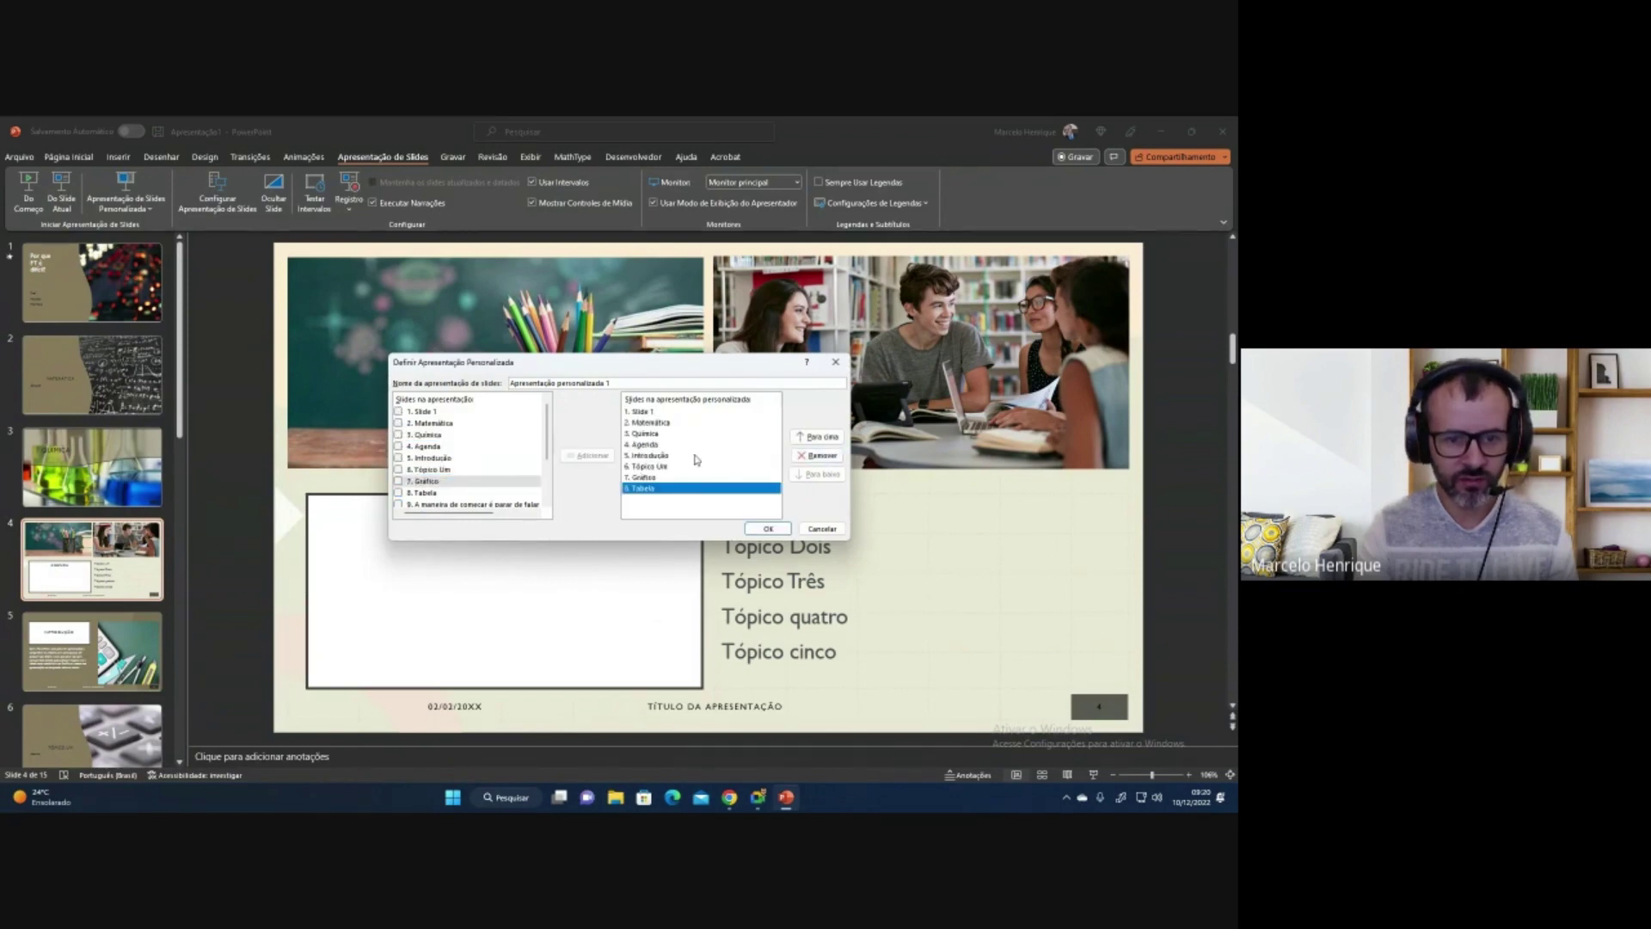
Reorder the custom show so Tabela is second and Matemática fourth, and save the custom show definition.
{"action": "left_click", "coordinate": [813, 437]}
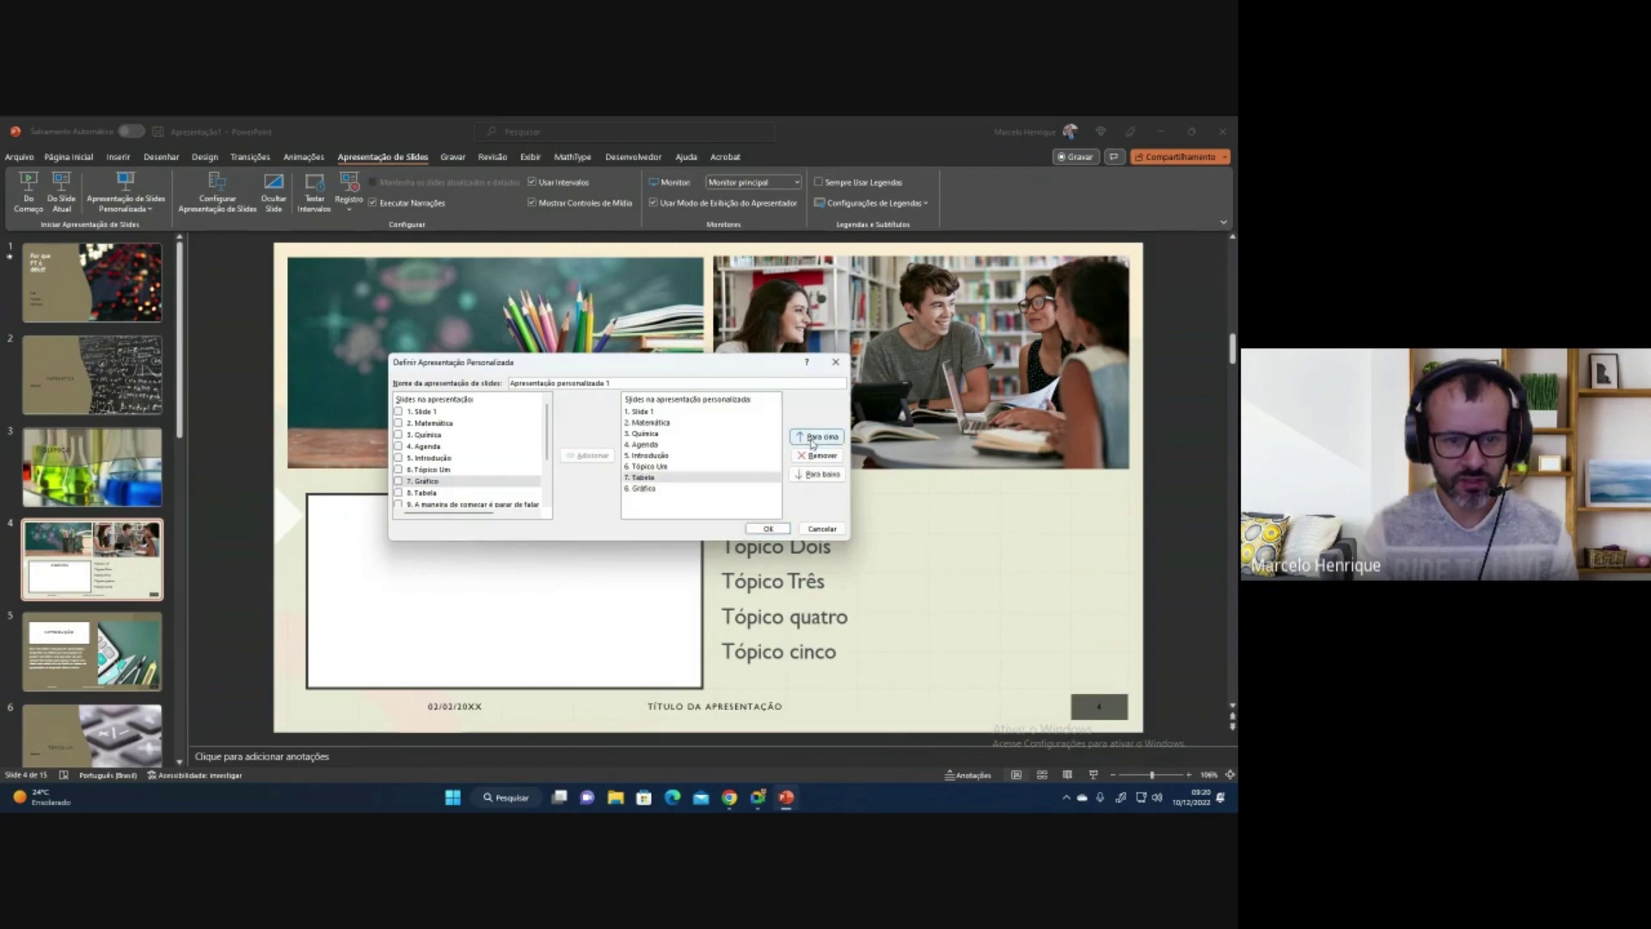
{"action": "left_click", "coordinate": [814, 437]}
{"action": "left_click", "coordinate": [813, 437]}
{"action": "left_click", "coordinate": [814, 437]}
{"action": "left_click", "coordinate": [813, 437]}
{"action": "left_click", "coordinate": [813, 437]}
{"action": "left_click", "coordinate": [667, 435]}
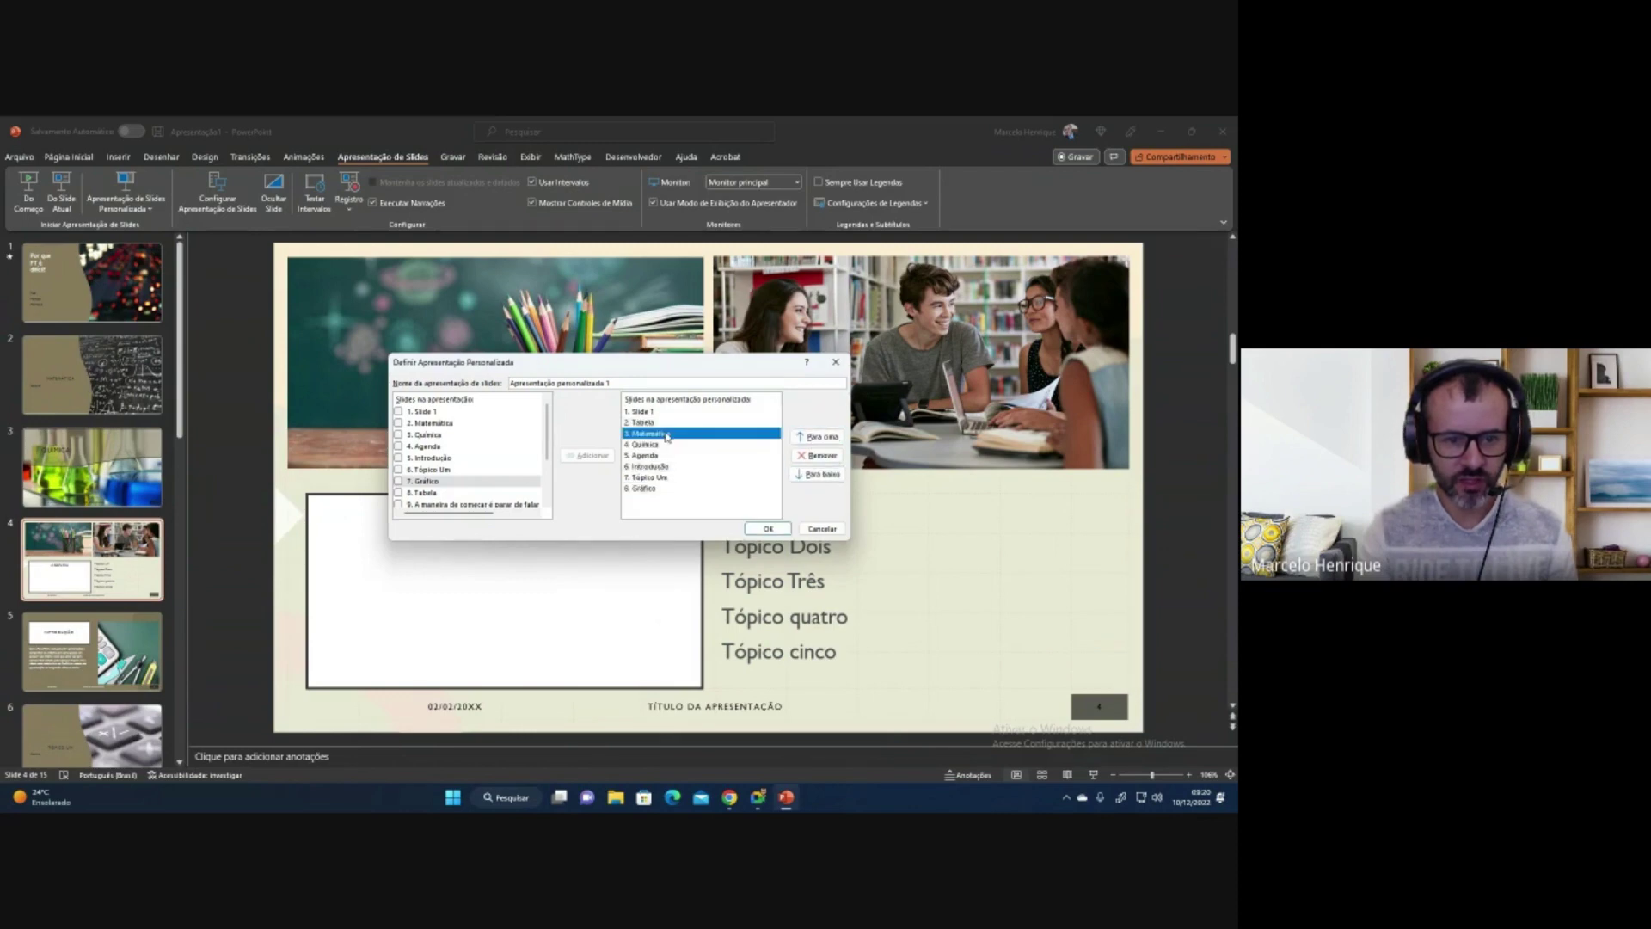
{"action": "left_click", "coordinate": [817, 474]}
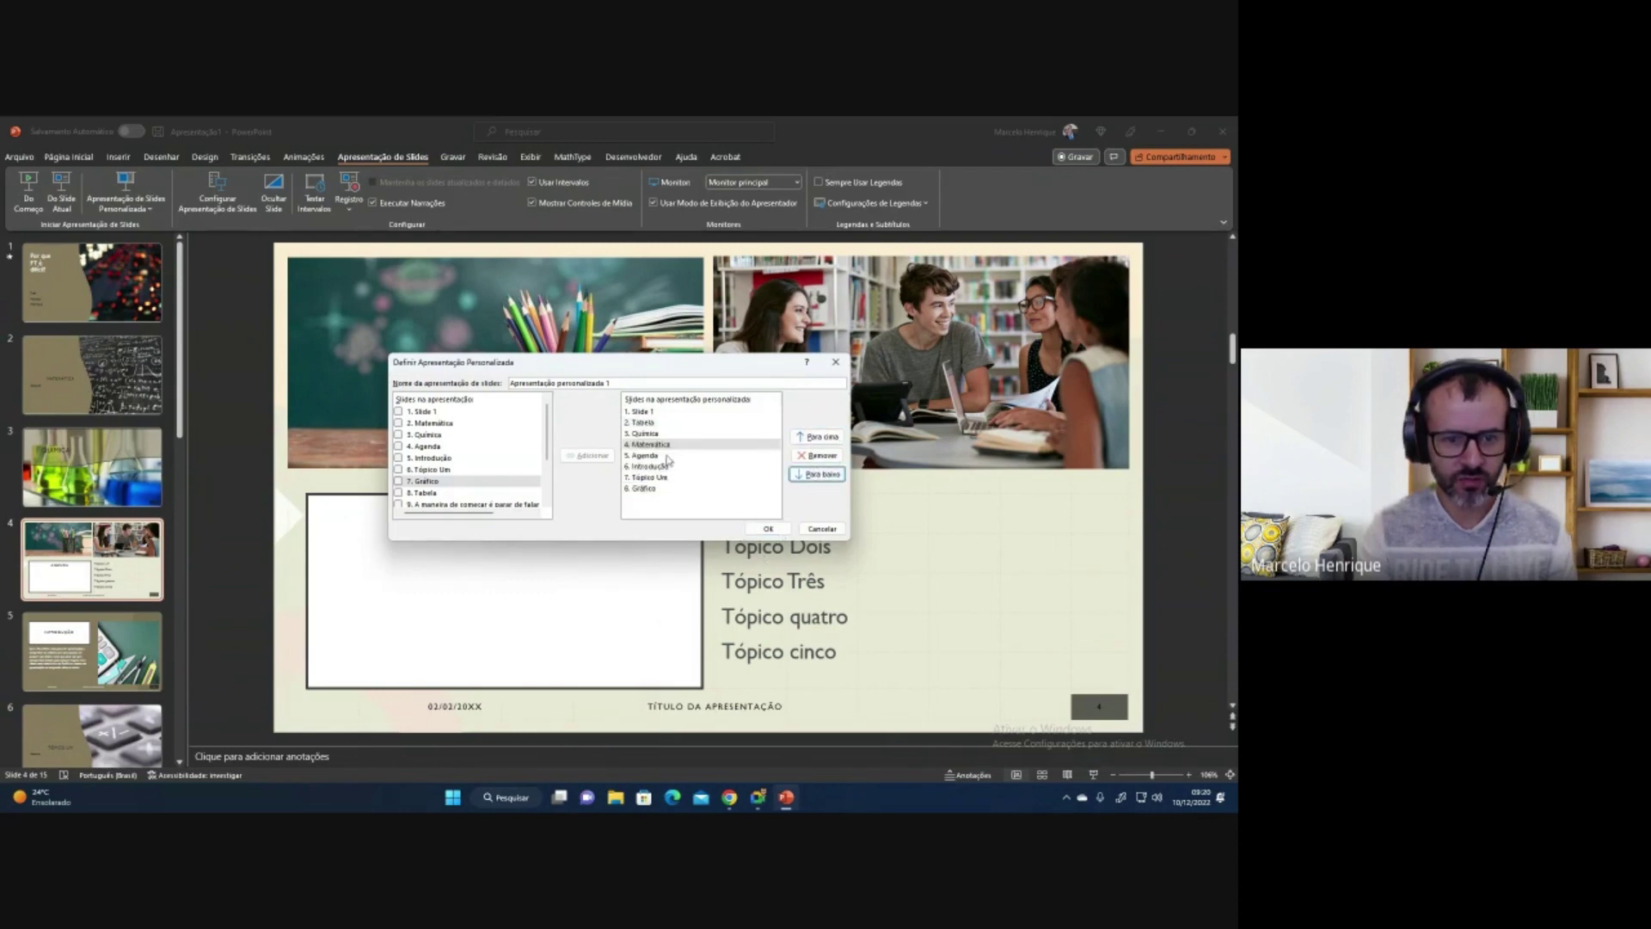
{"action": "left_click", "coordinate": [770, 529]}
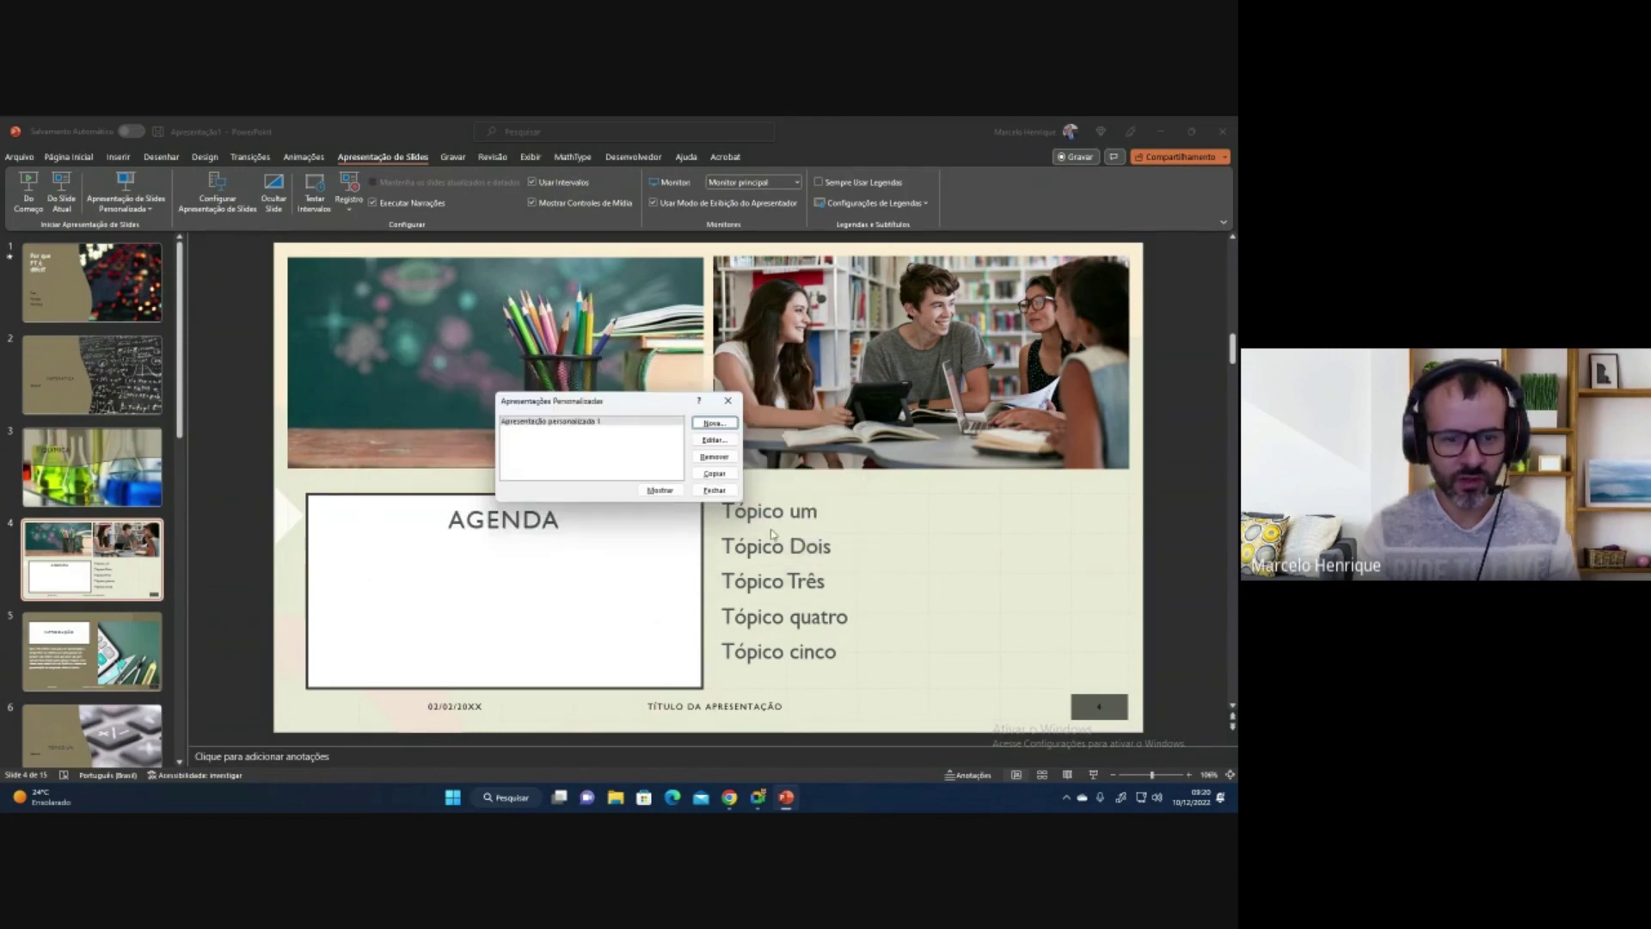
Play the custom show up to the Matemática slide, exit it, and view the list of available custom shows.
{"action": "left_click", "coordinate": [674, 495]}
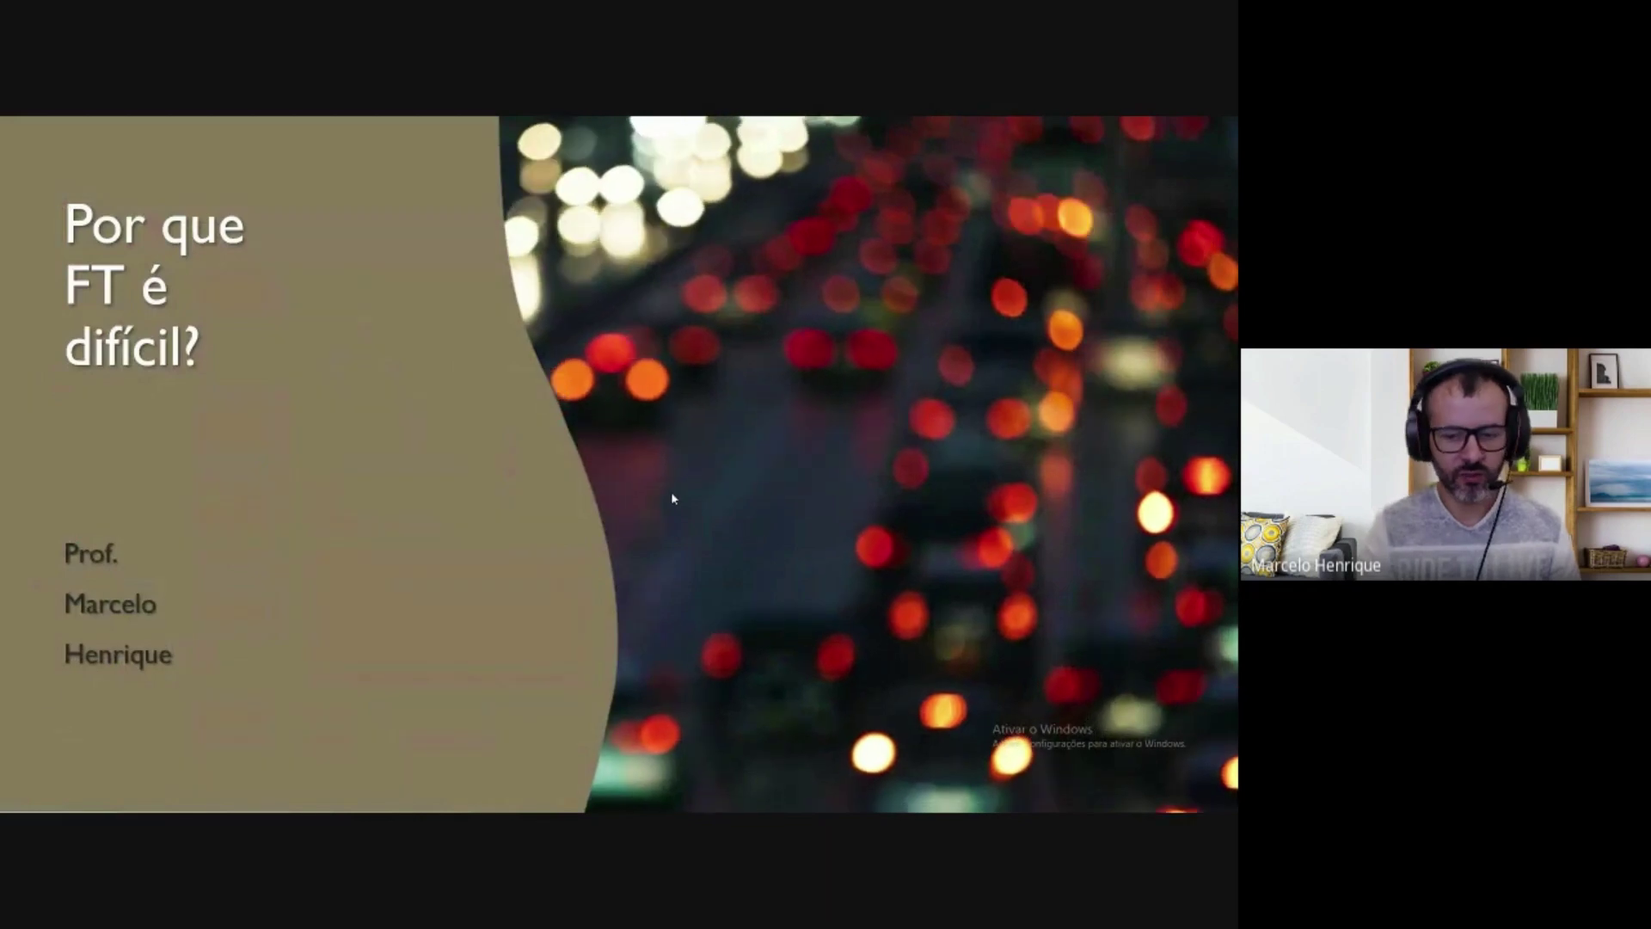
{"action": "left_click", "coordinate": [673, 497]}
{"action": "left_click", "coordinate": [674, 497]}
{"action": "left_click", "coordinate": [673, 497]}
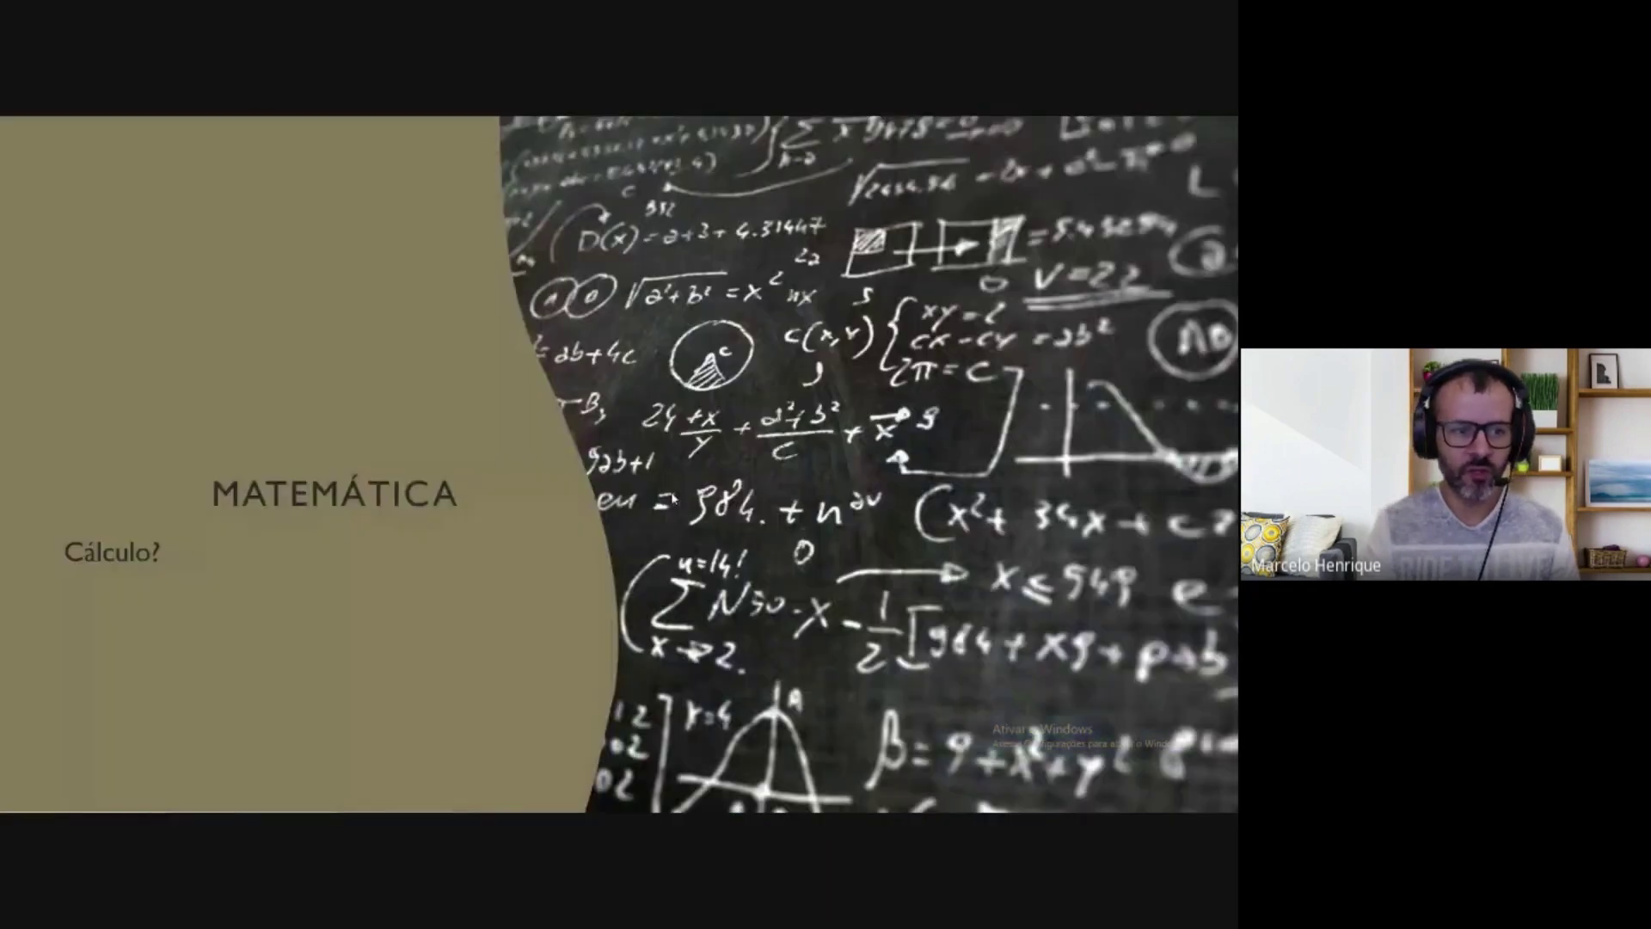
{"action": "key", "text": "Escape"}
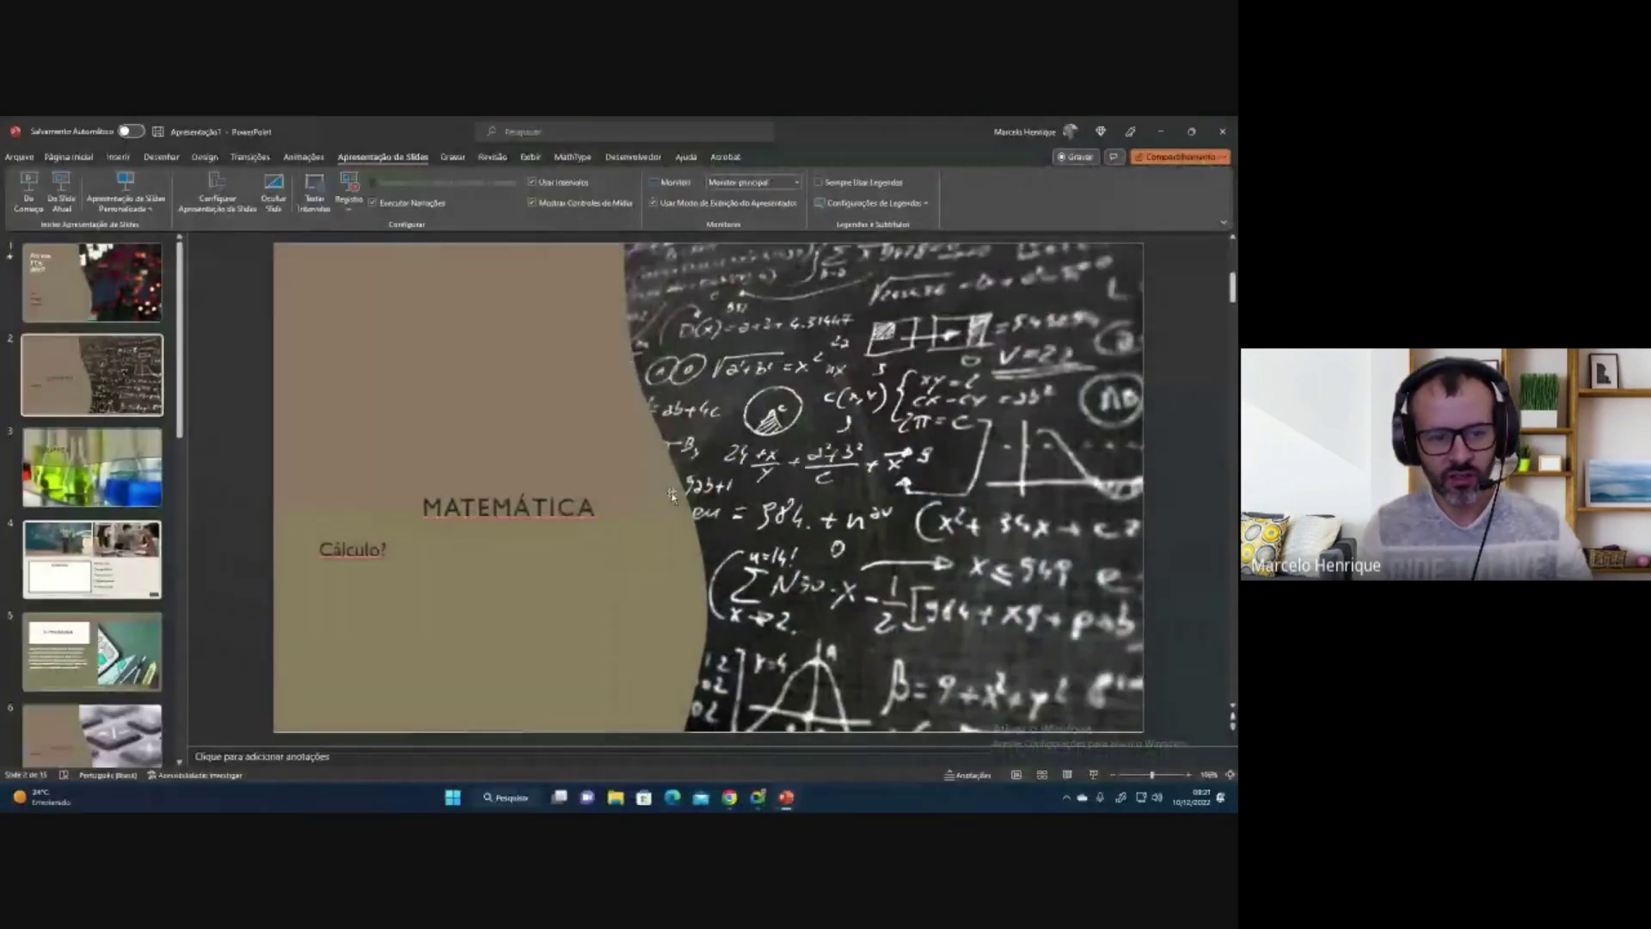
{"action": "left_click", "coordinate": [126, 199]}
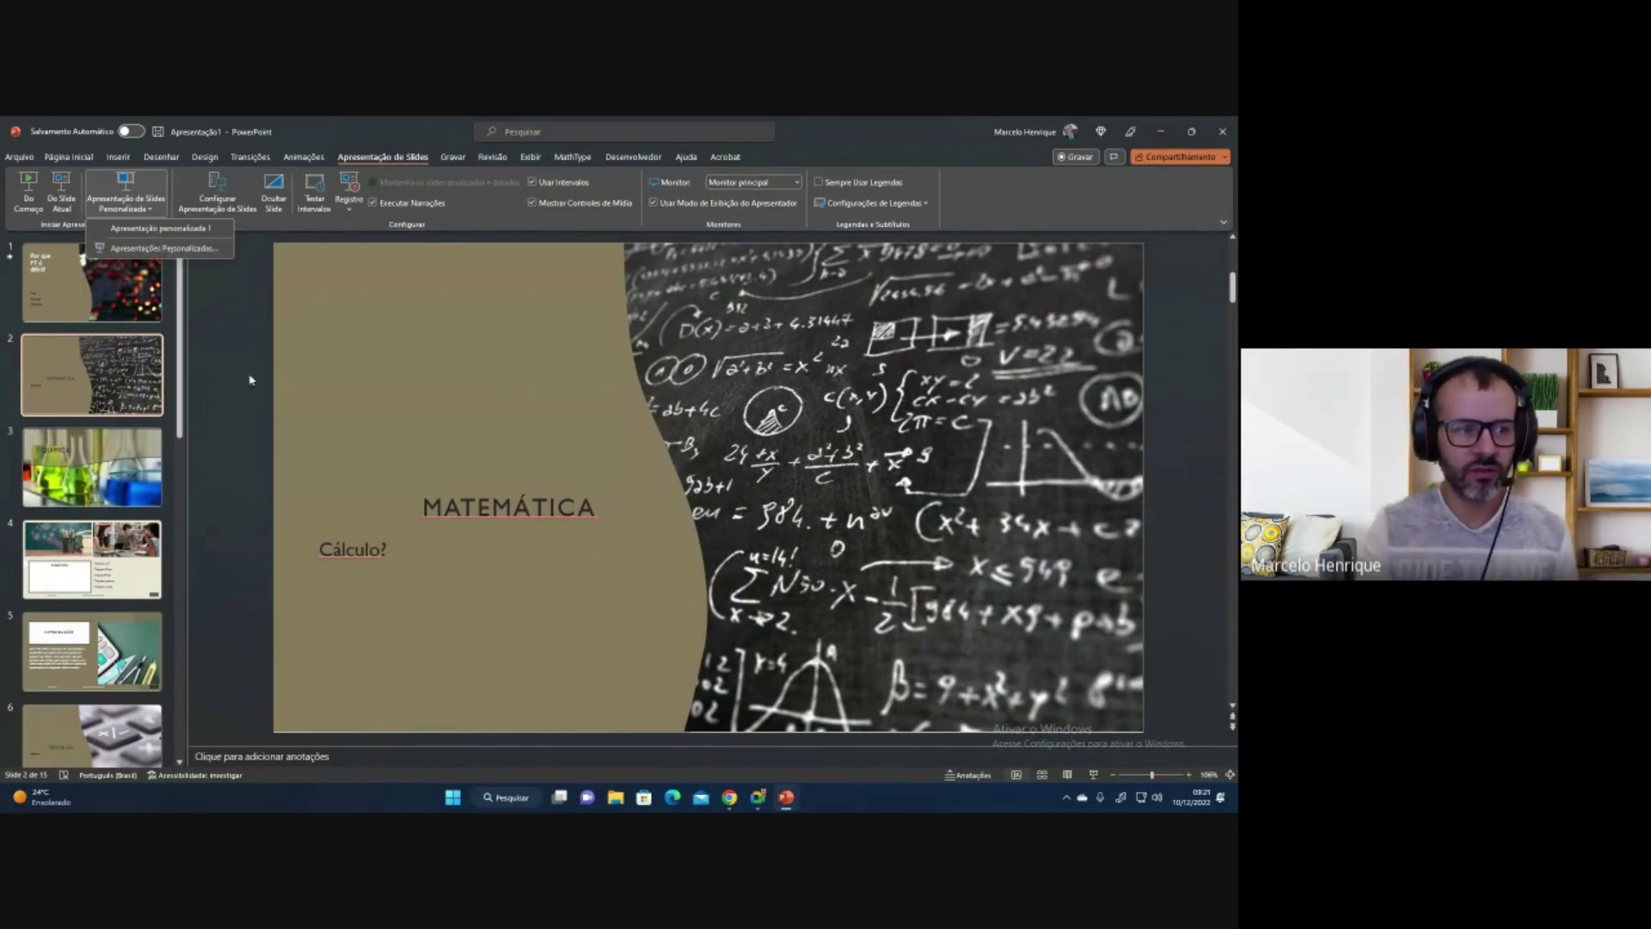
{"action": "left_click", "coordinate": [156, 189]}
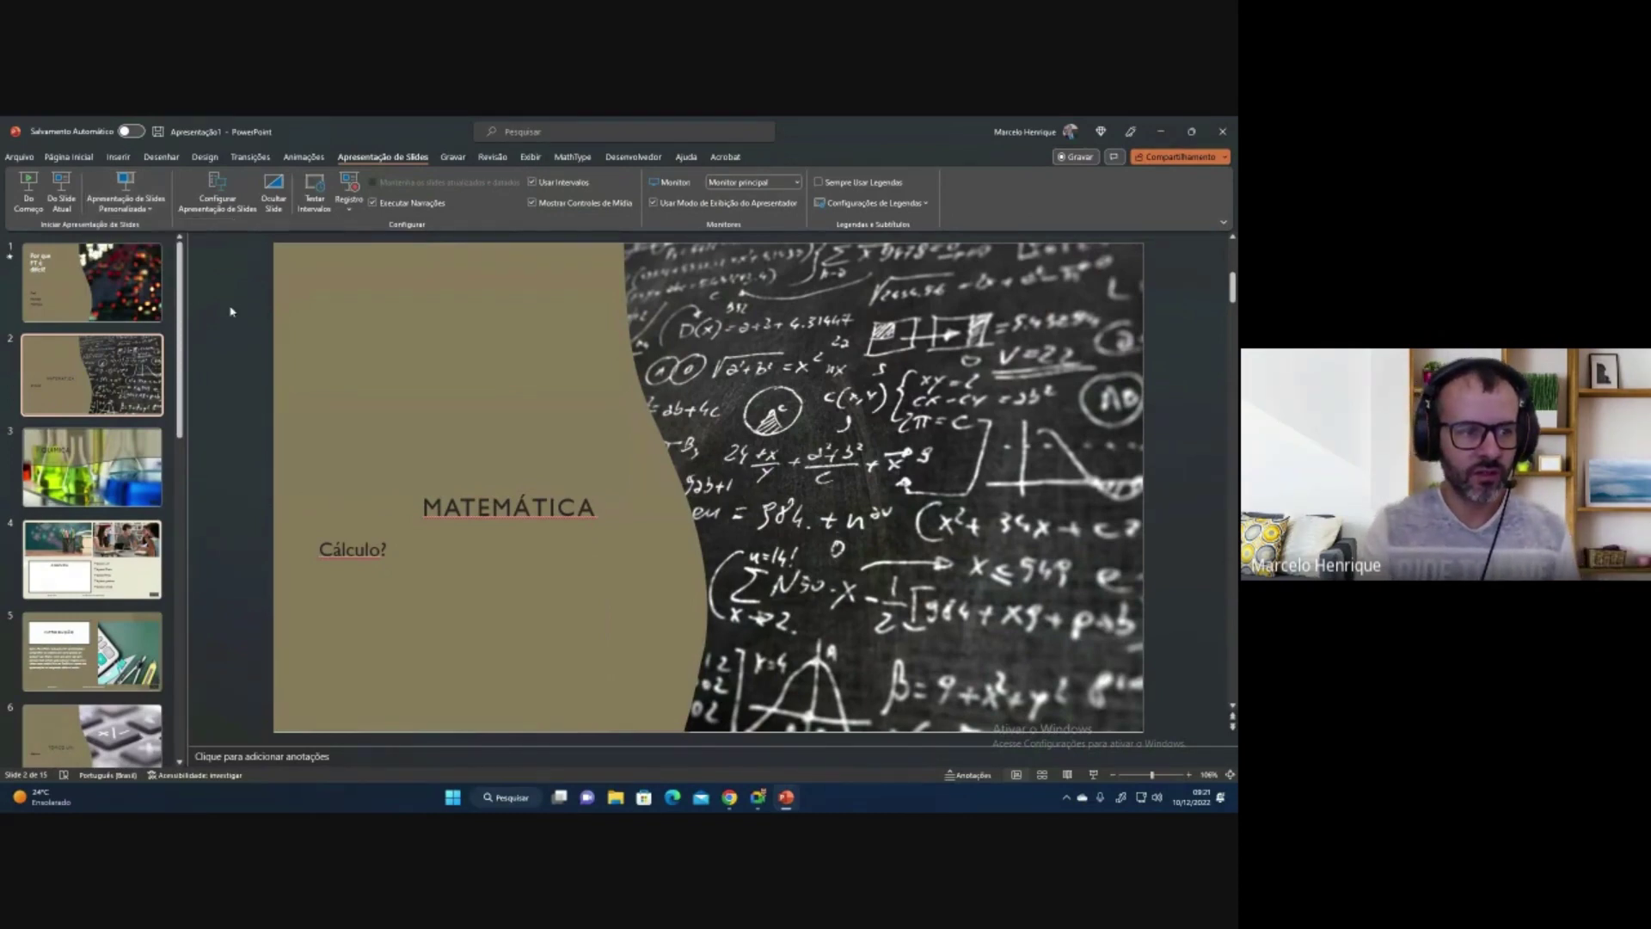
Configure the slide show with the type "Exibida por um orador (tela inteira)" on the monitor "Monitor principal".
{"action": "left_click", "coordinate": [236, 209]}
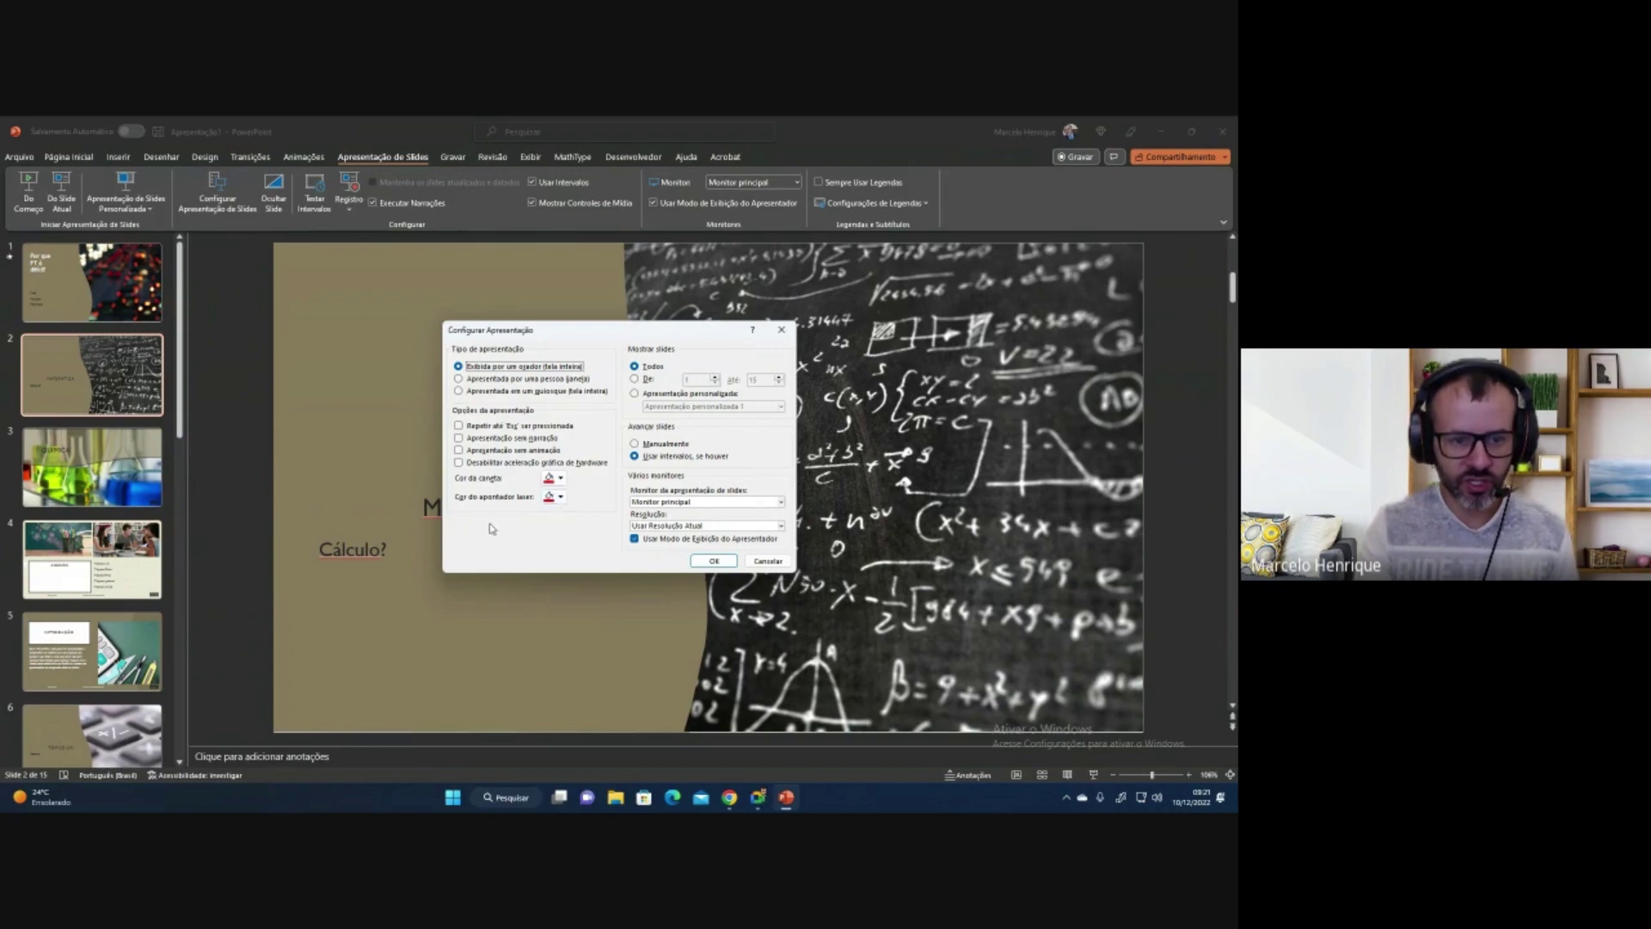
{"action": "left_click", "coordinate": [725, 504]}
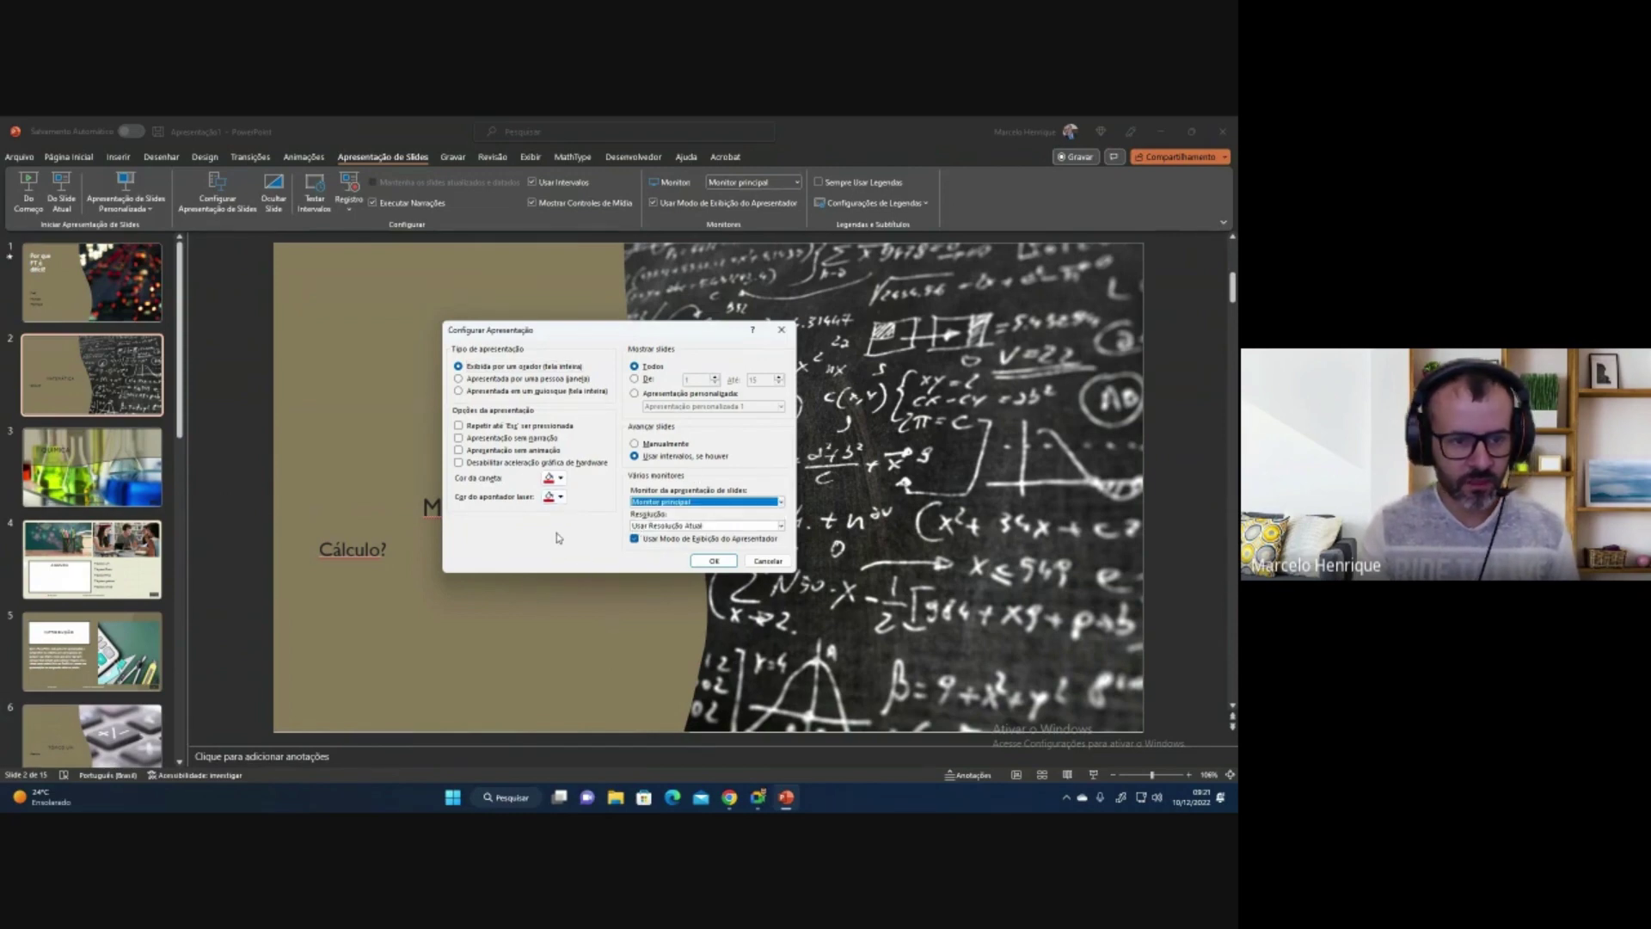
{"action": "left_click", "coordinate": [505, 366]}
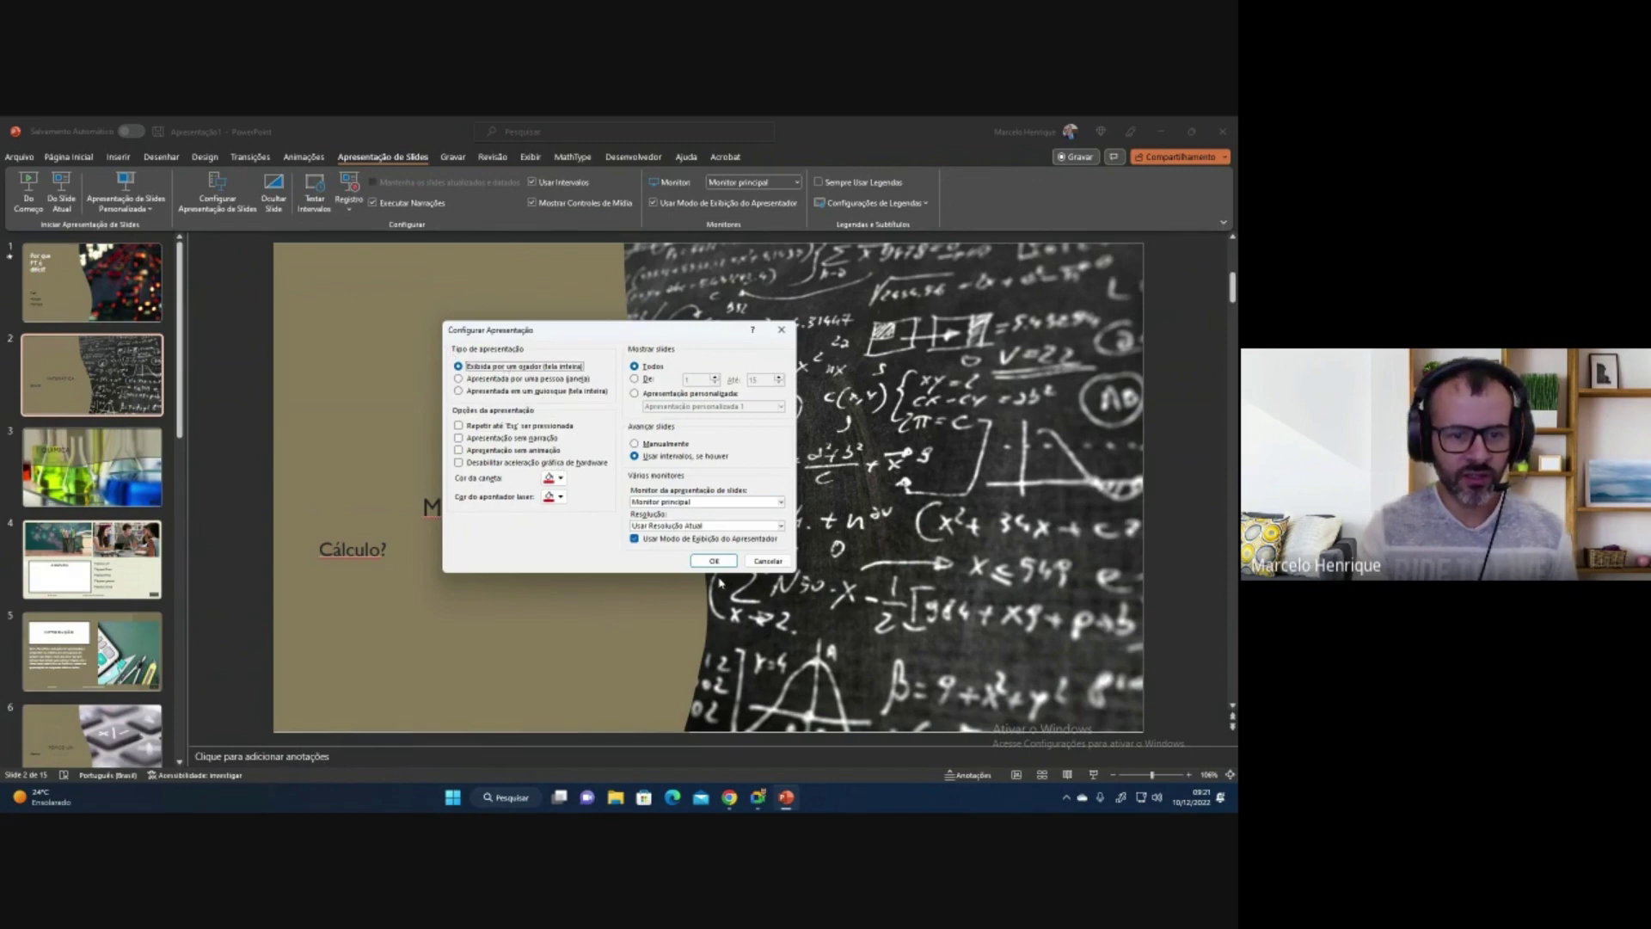
{"action": "left_click", "coordinate": [713, 561]}
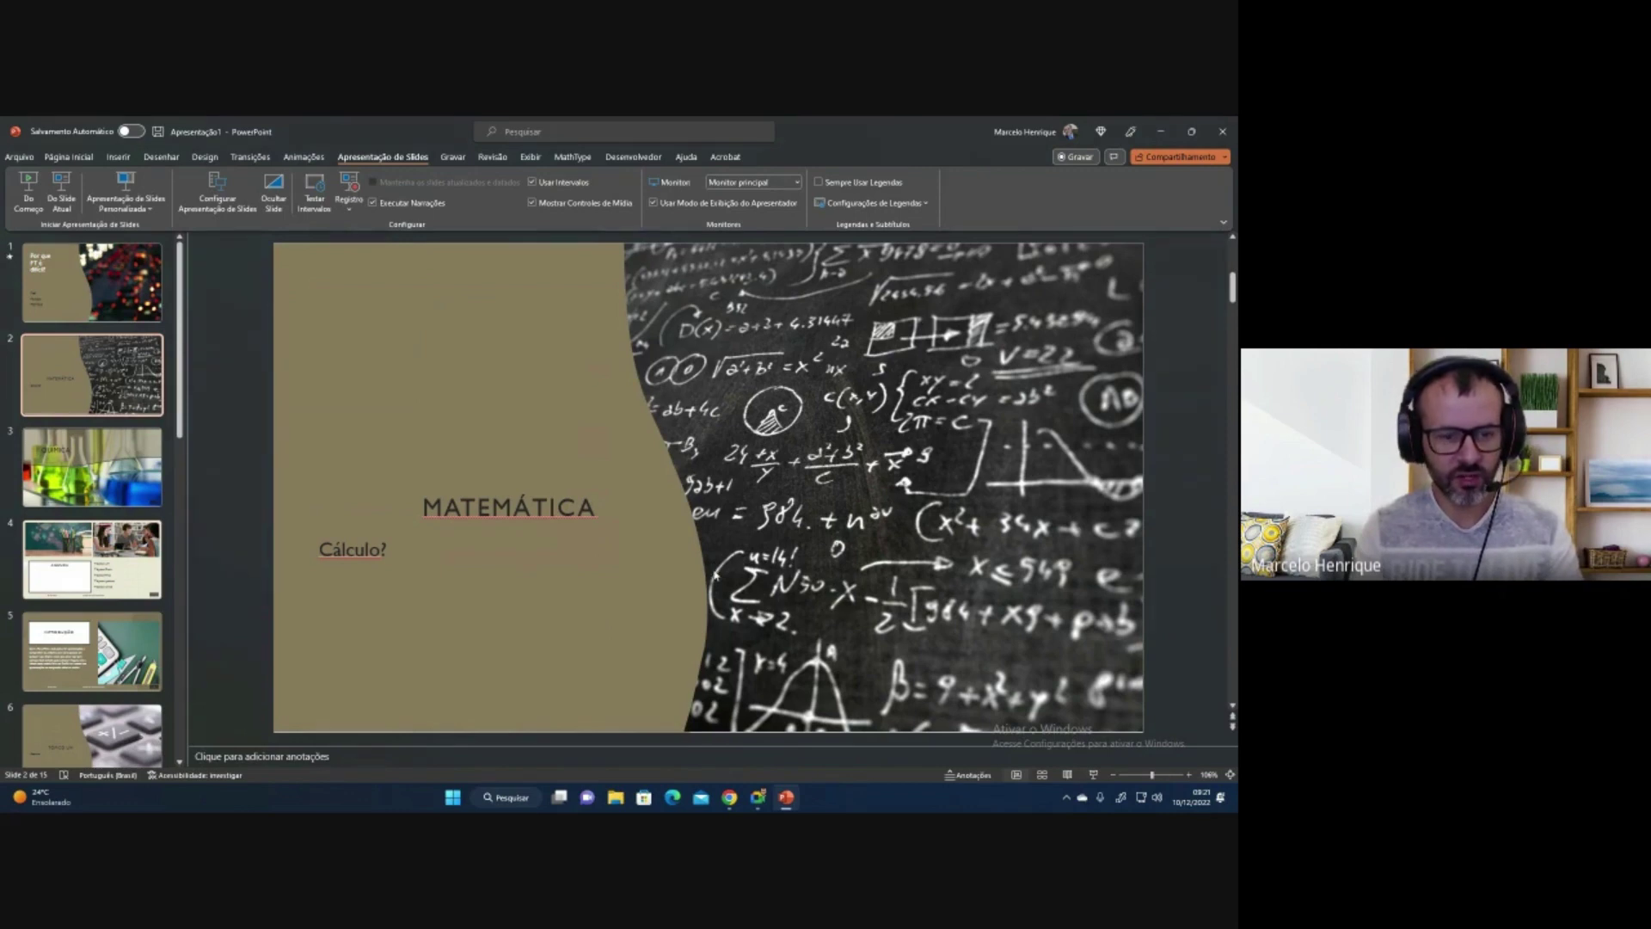
Preview the speaker-type full-screen show from the first slide, check the open windows in the window switcher, and exit the show.
{"action": "key", "text": "F5"}
{"action": "key", "text": "alt+Tab"}
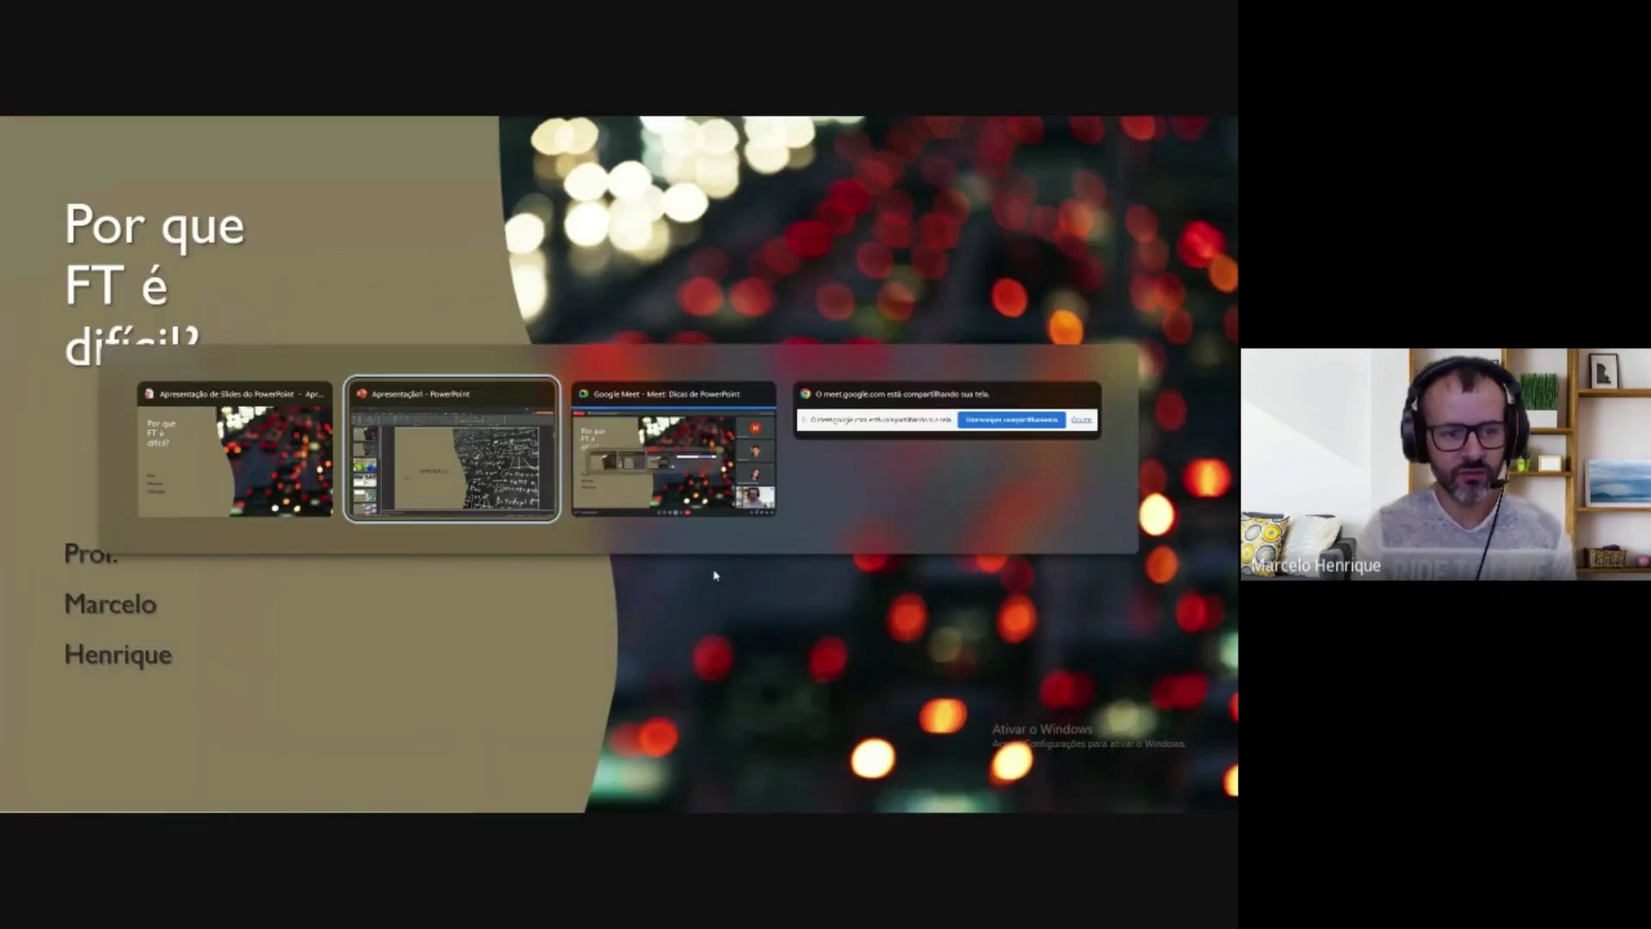
{"action": "key", "text": "alt+Tab"}
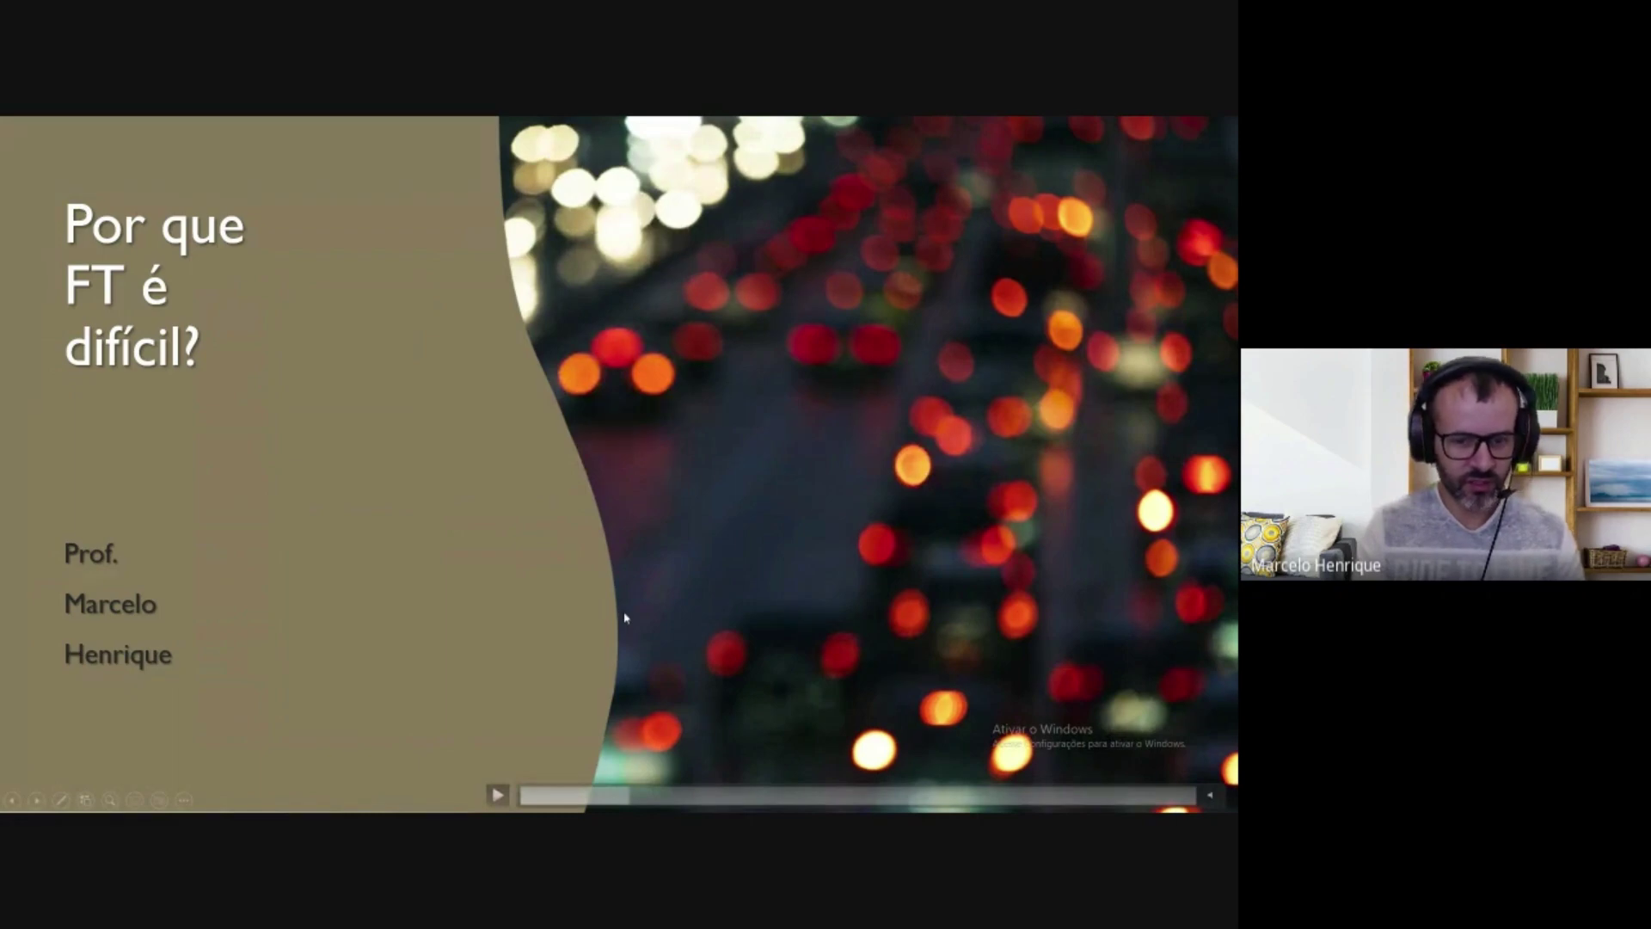
{"action": "key", "text": "Escape"}
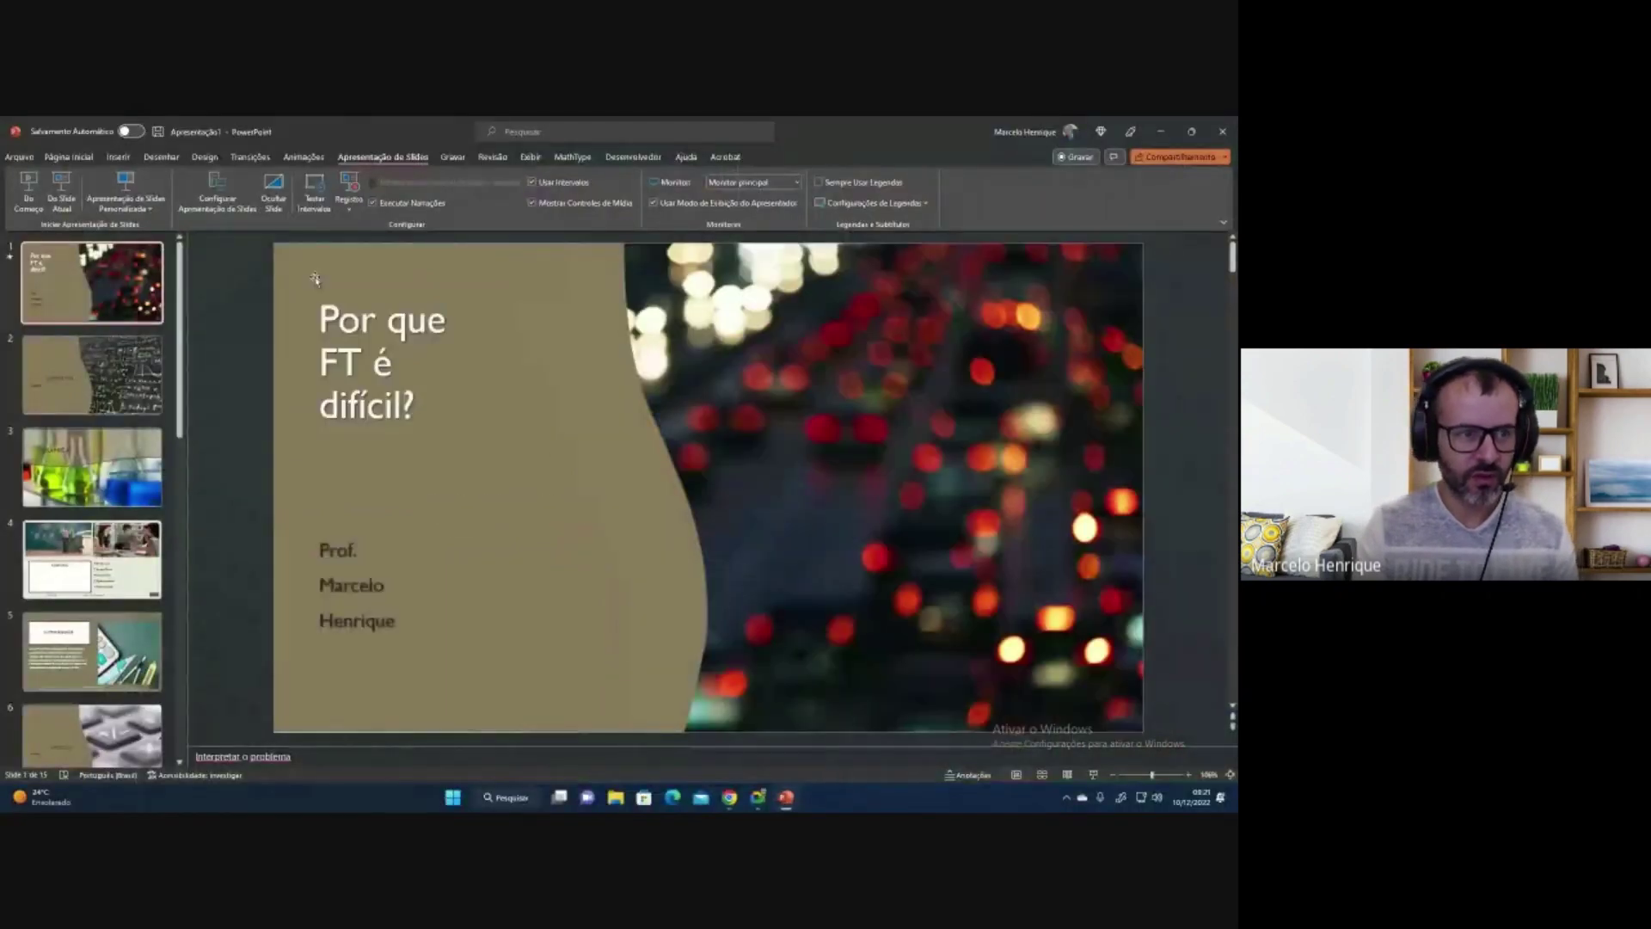
Set the slide show type to "Apresentada por uma pessoa (janela)".
{"action": "left_click", "coordinate": [217, 197]}
{"action": "left_click", "coordinate": [567, 379]}
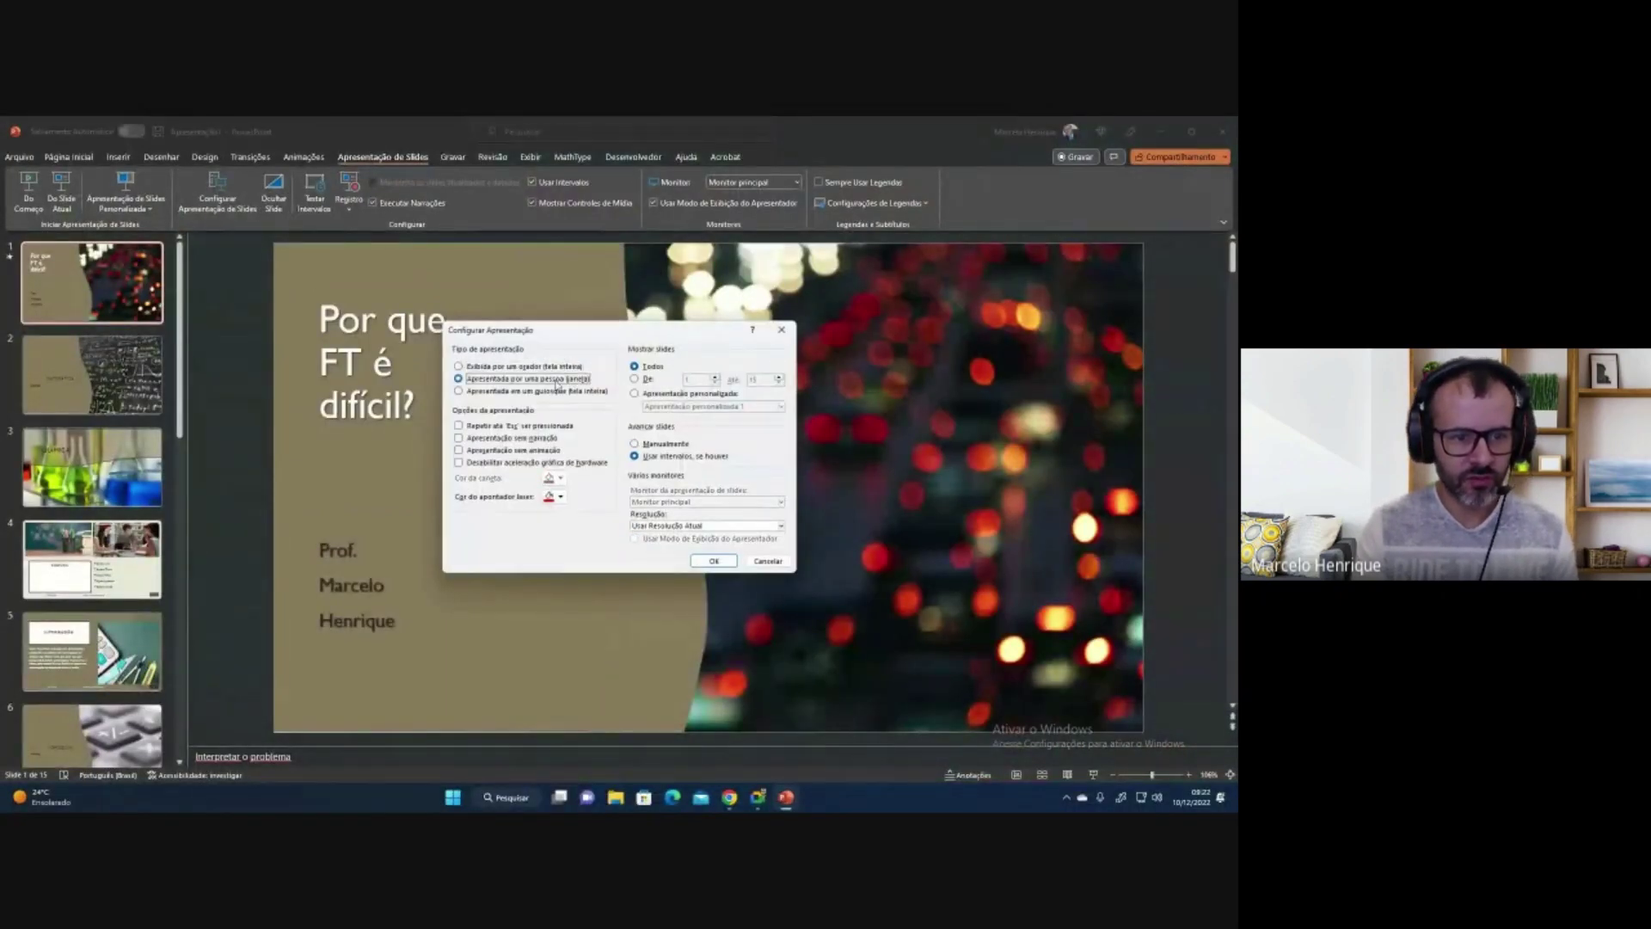
{"action": "left_click", "coordinate": [713, 562]}
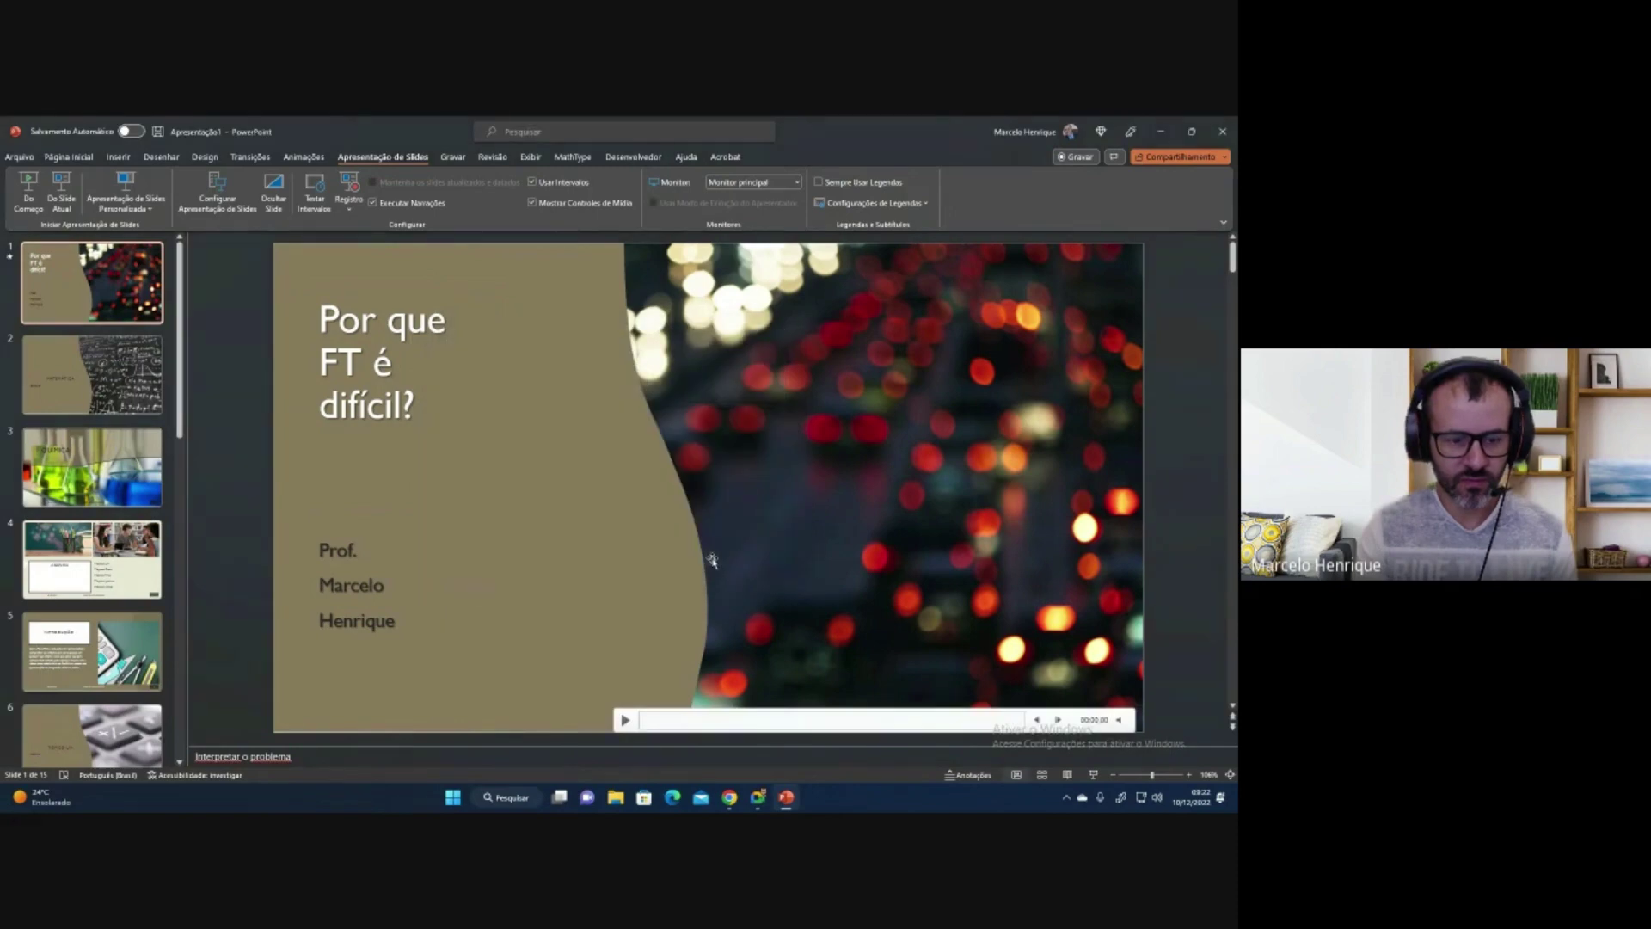
Preview the windowed slide show from the first slide, switch to the Google Meet window and back, and exit the show.
{"action": "key", "text": "F5"}
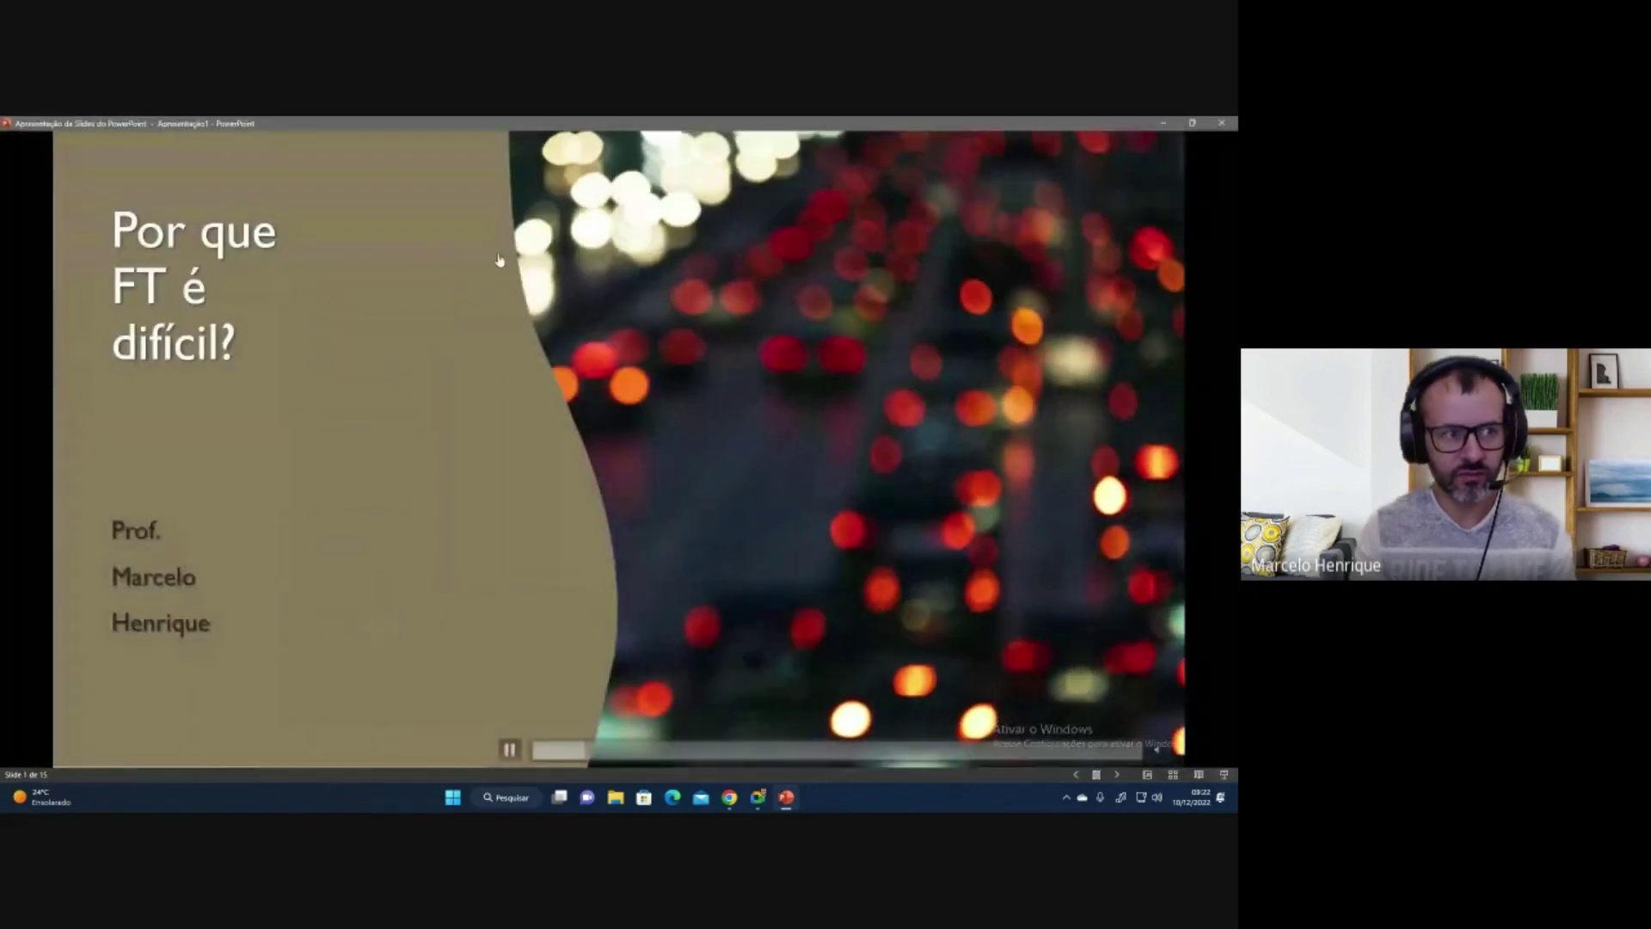
{"action": "key", "text": "alt+Tab"}
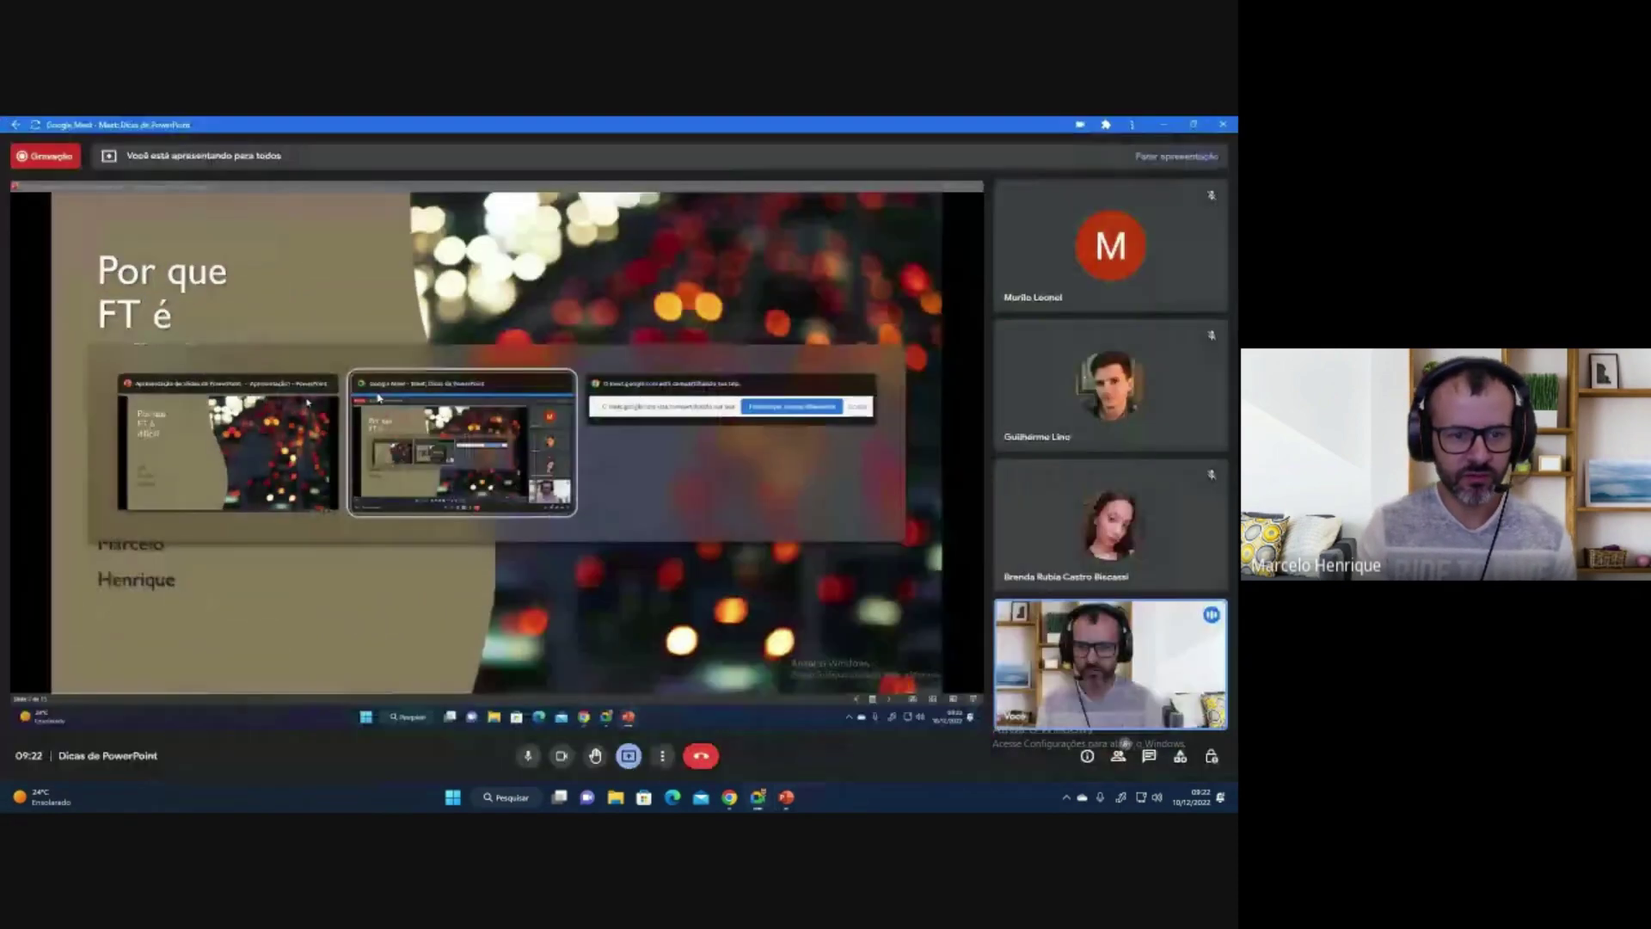
{"action": "key", "text": "alt+Tab"}
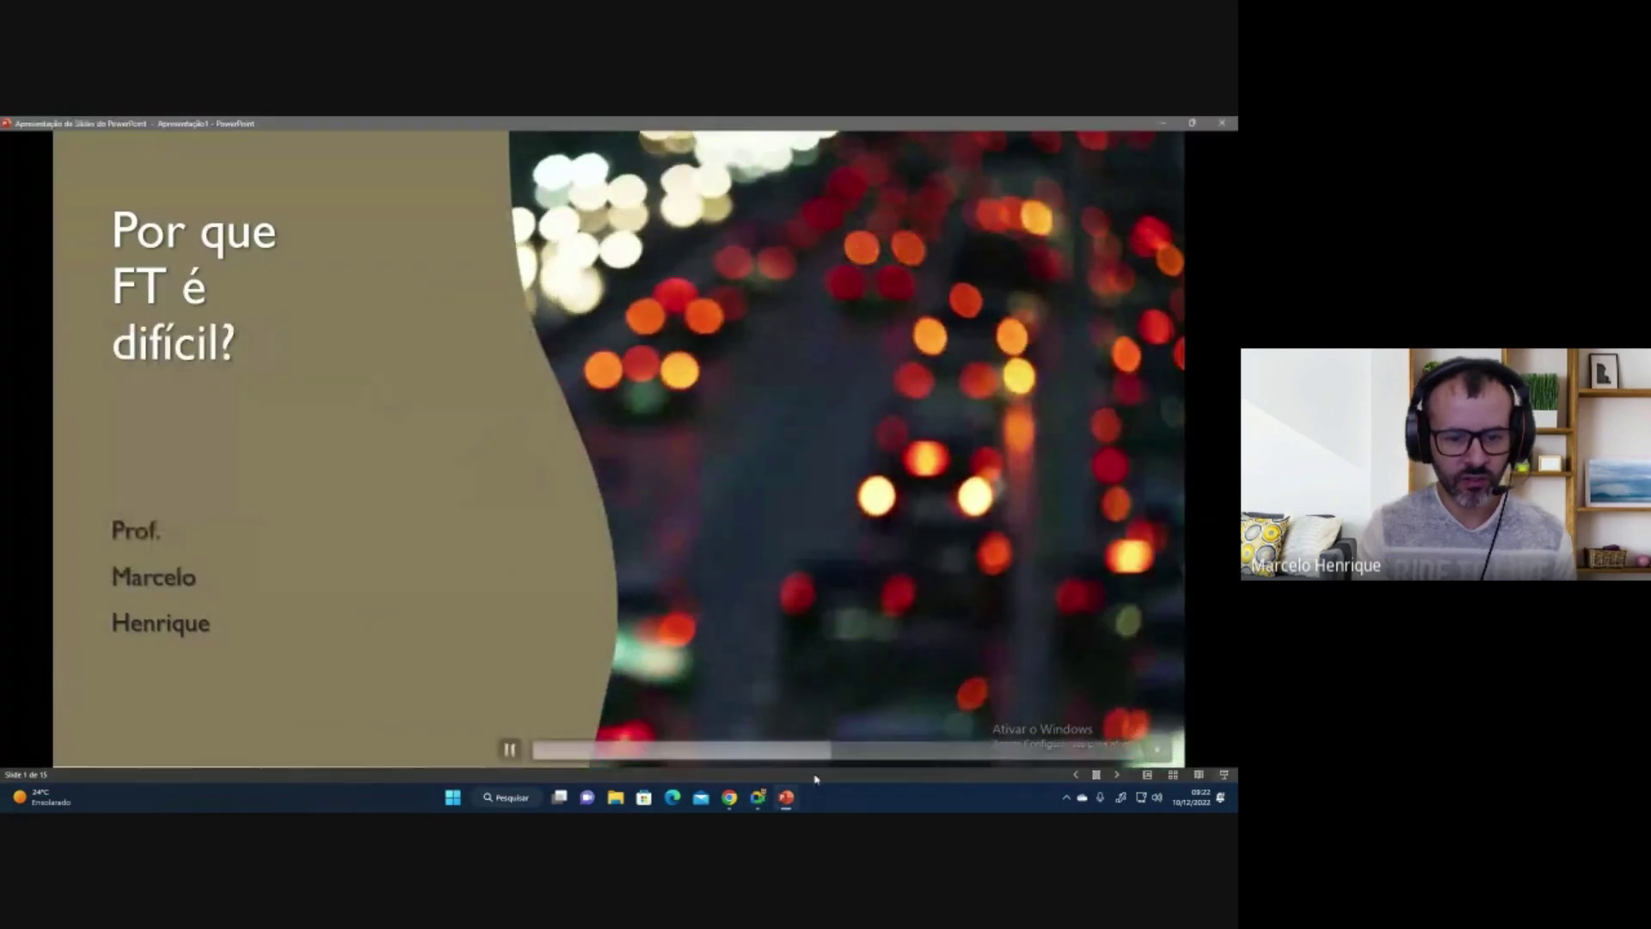
{"action": "mouse_move", "coordinate": [793, 809]}
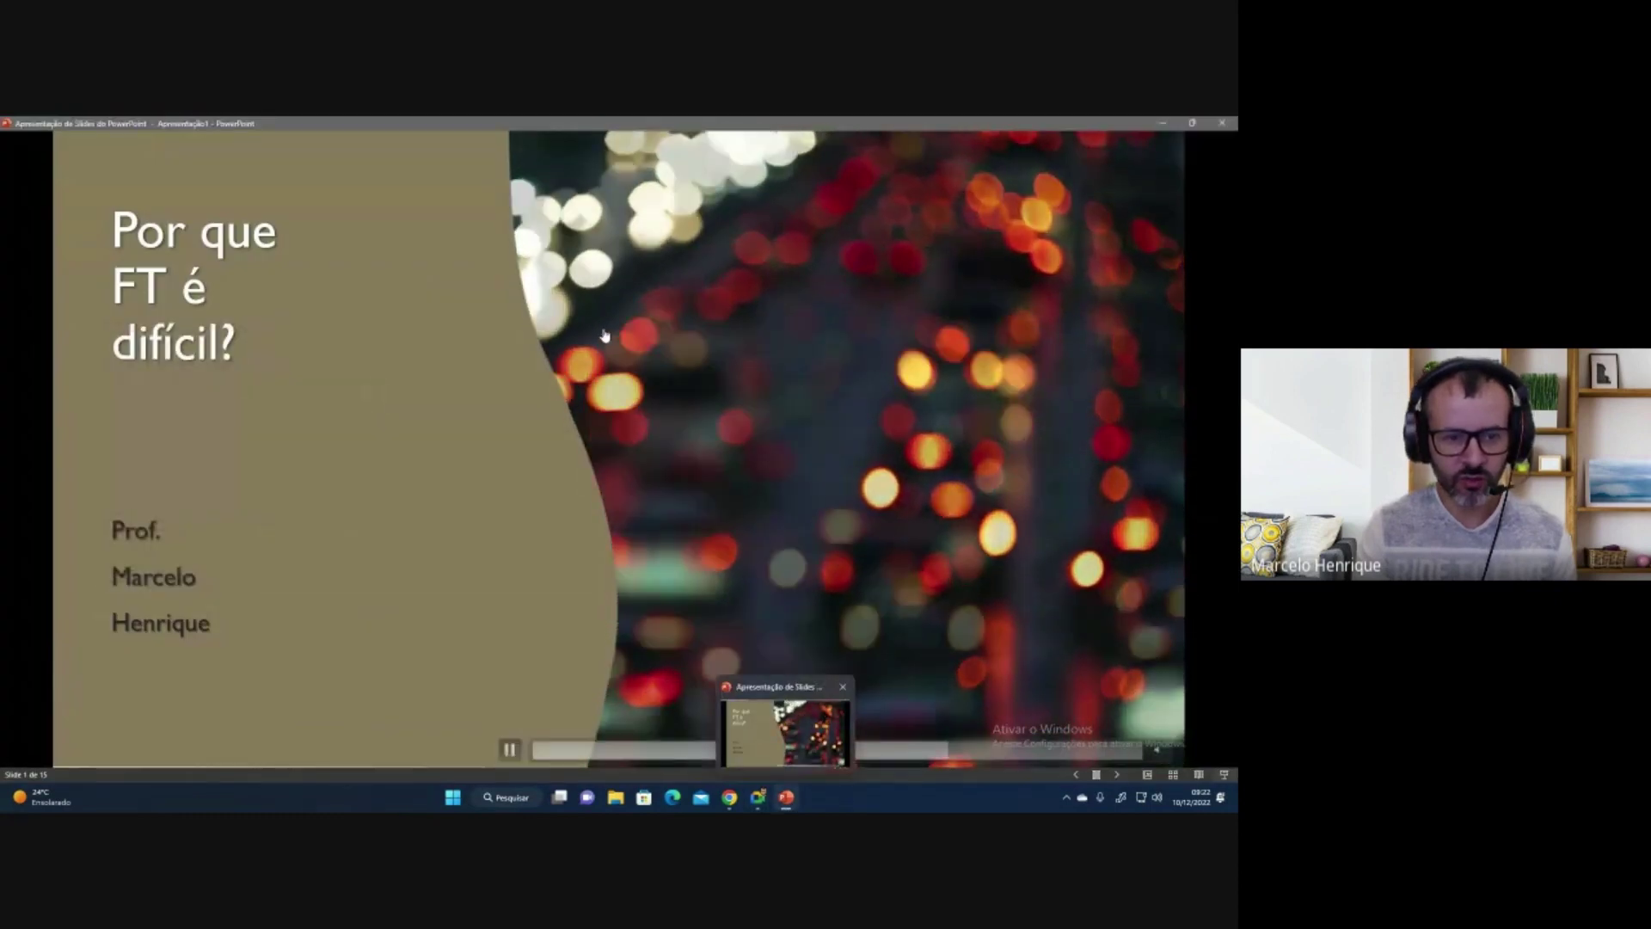
{"action": "left_click", "coordinate": [498, 386]}
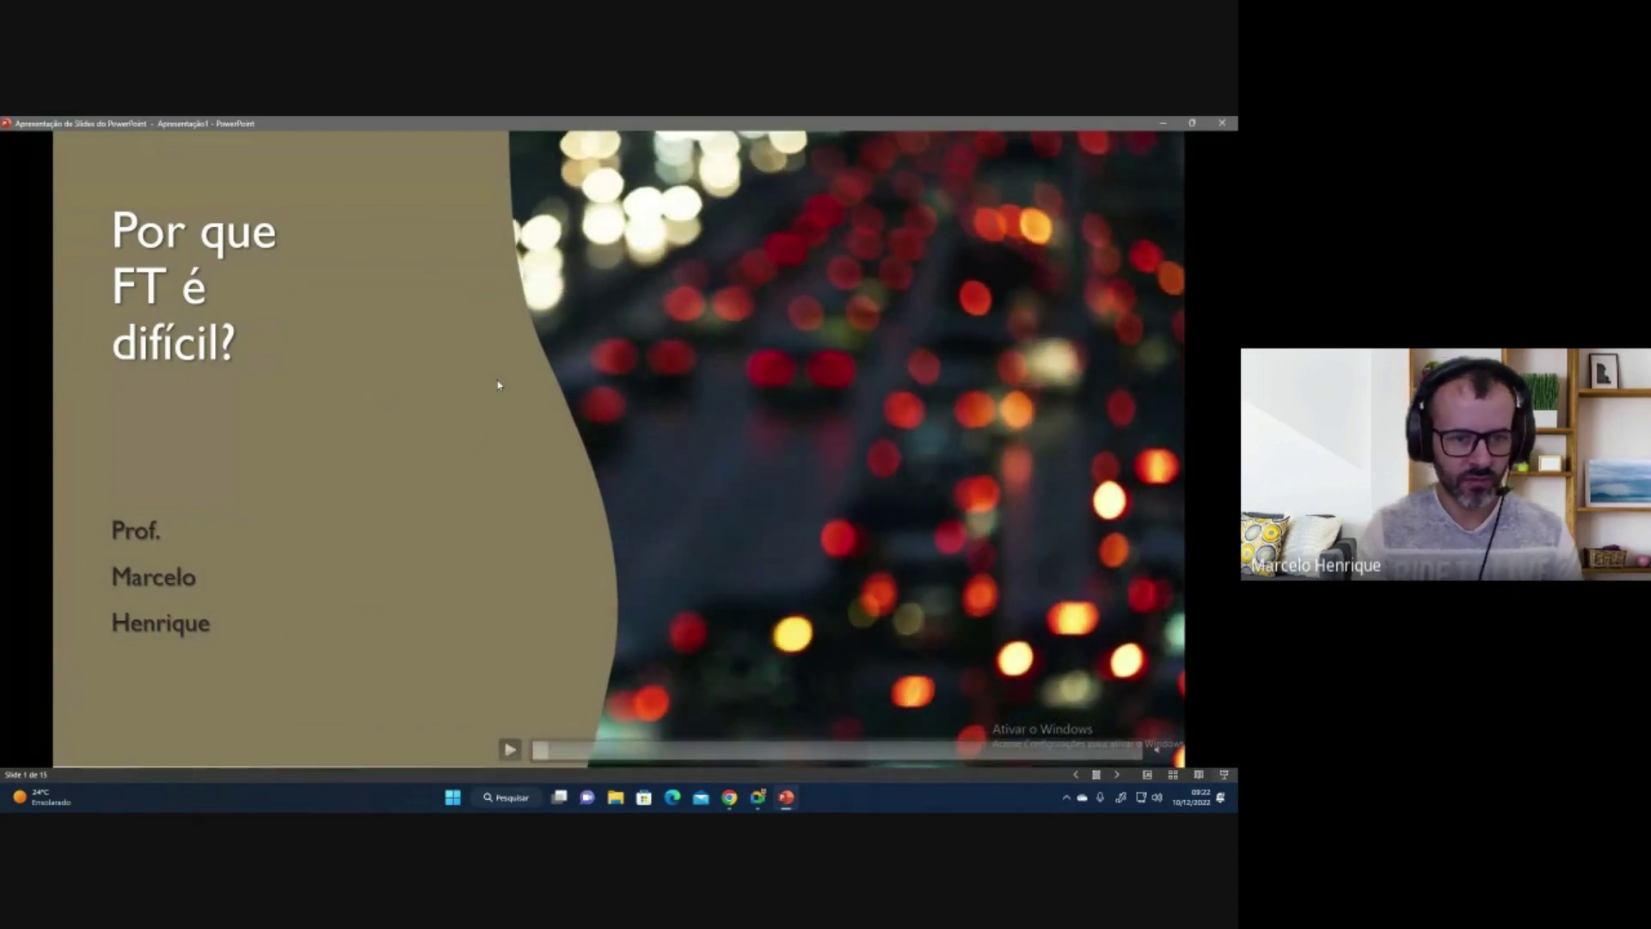
{"action": "key", "text": "Escape"}
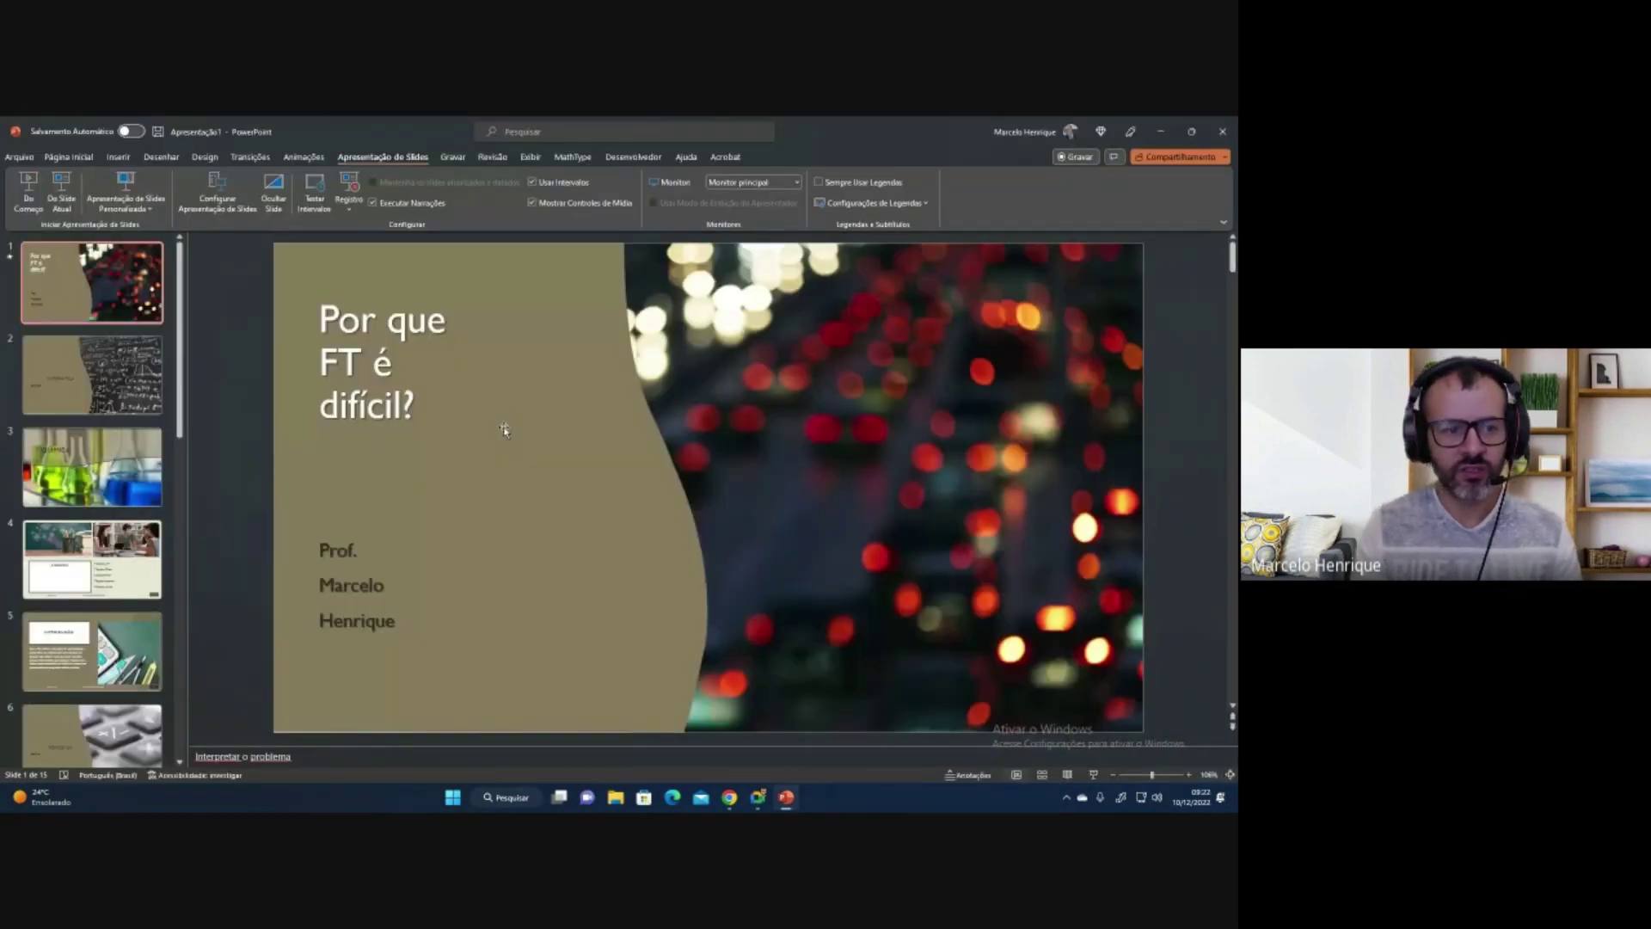
Set the slide show type to "Apresentada em um quiosque (tela inteira)".
{"action": "left_click", "coordinate": [218, 191]}
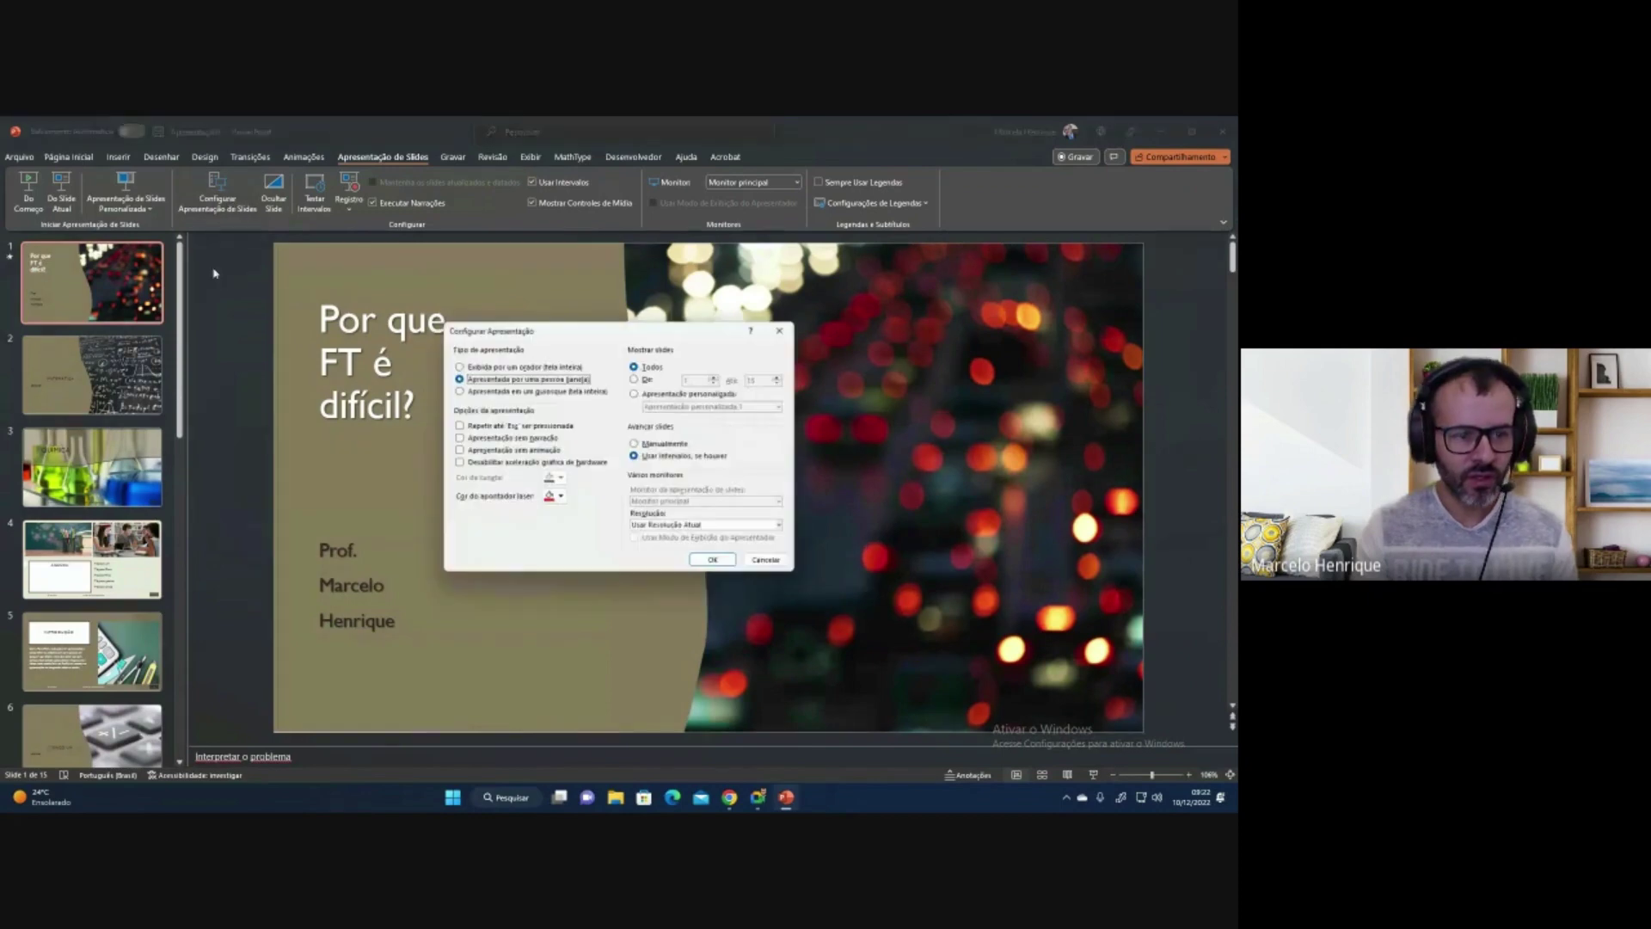
{"action": "left_click", "coordinate": [540, 393]}
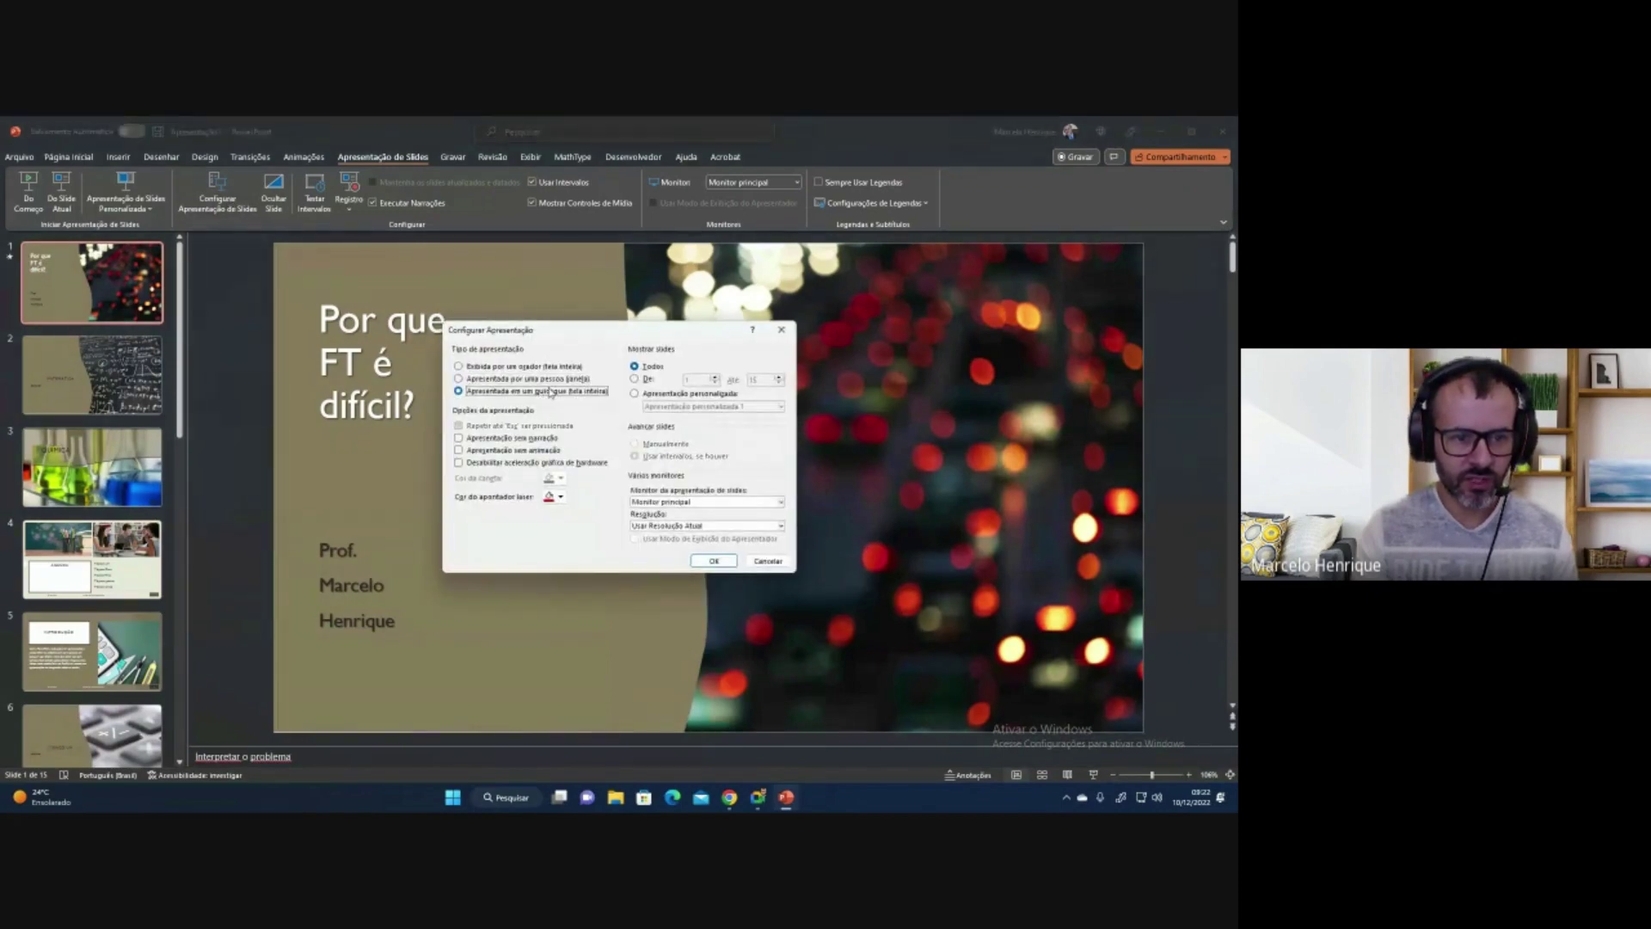
{"action": "left_click", "coordinate": [714, 560]}
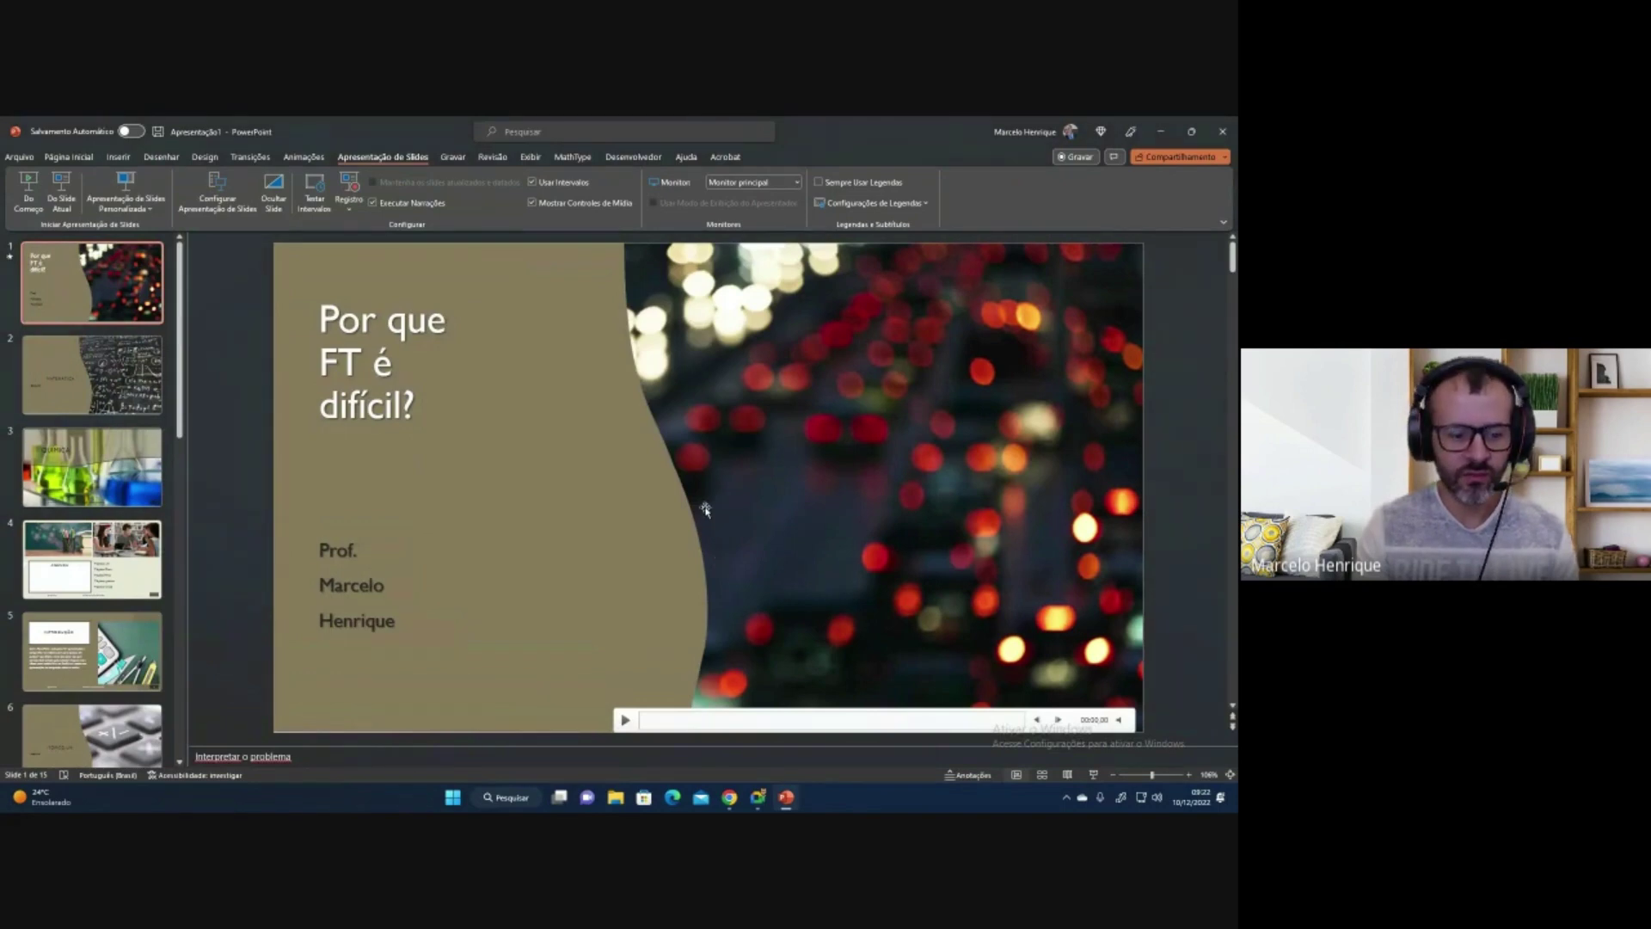
Preview the kiosk slide show, switch to the editing window and back, pause the slide's video, and exit the show.
{"action": "key", "text": "F5"}
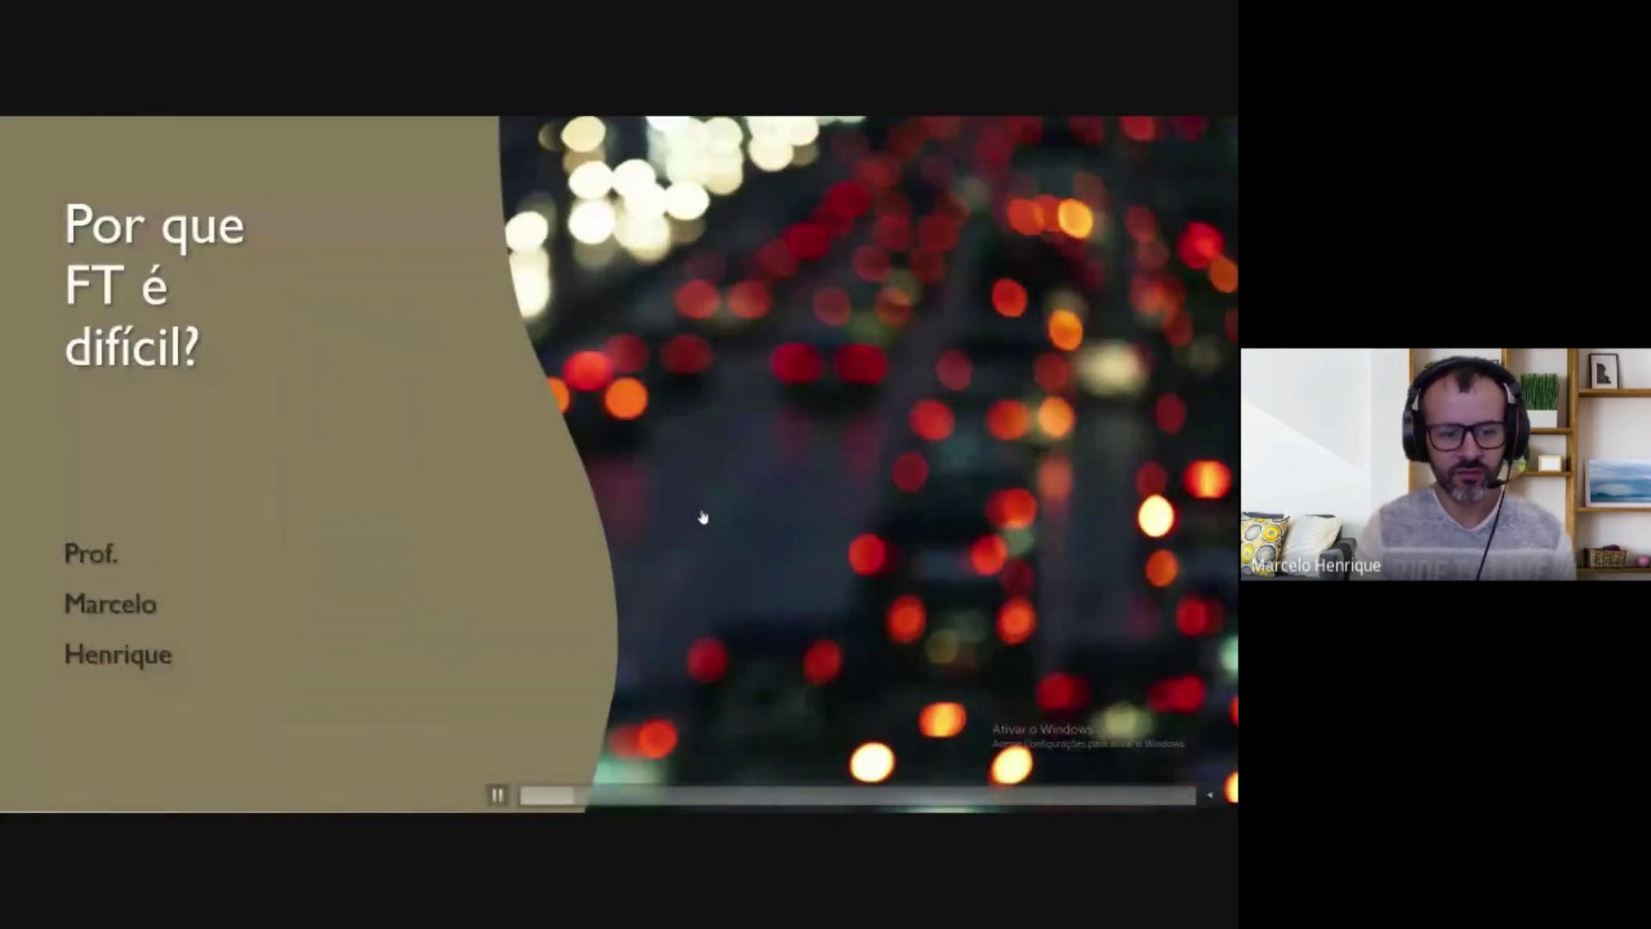
{"action": "key", "text": "alt+Tab"}
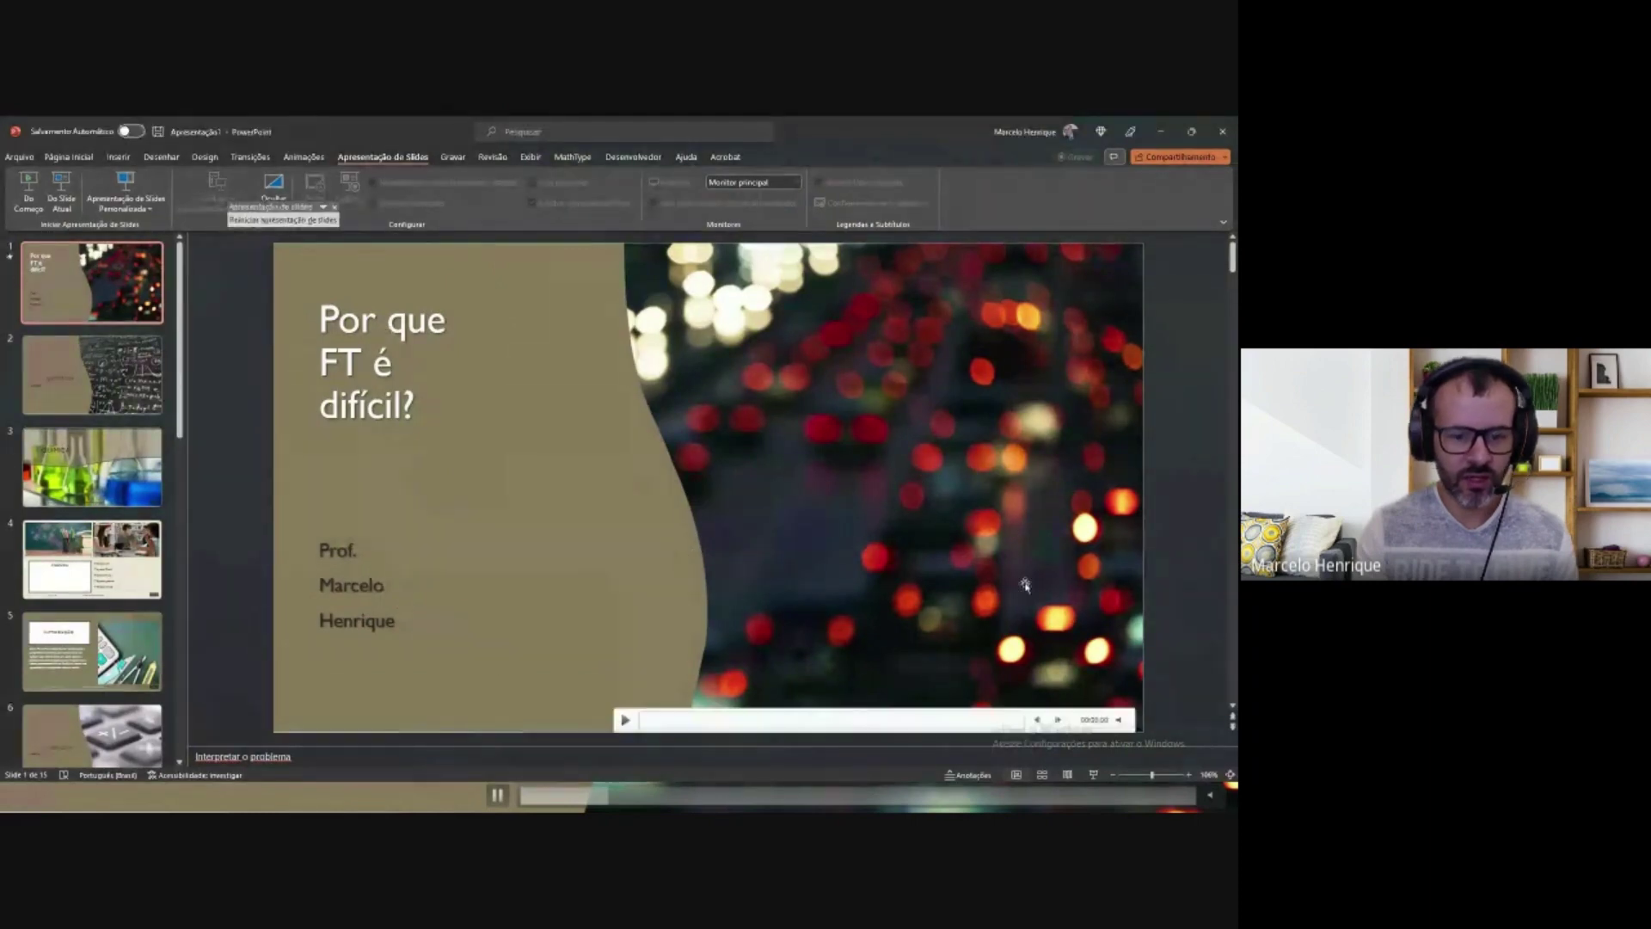
{"action": "key", "text": "alt+Tab"}
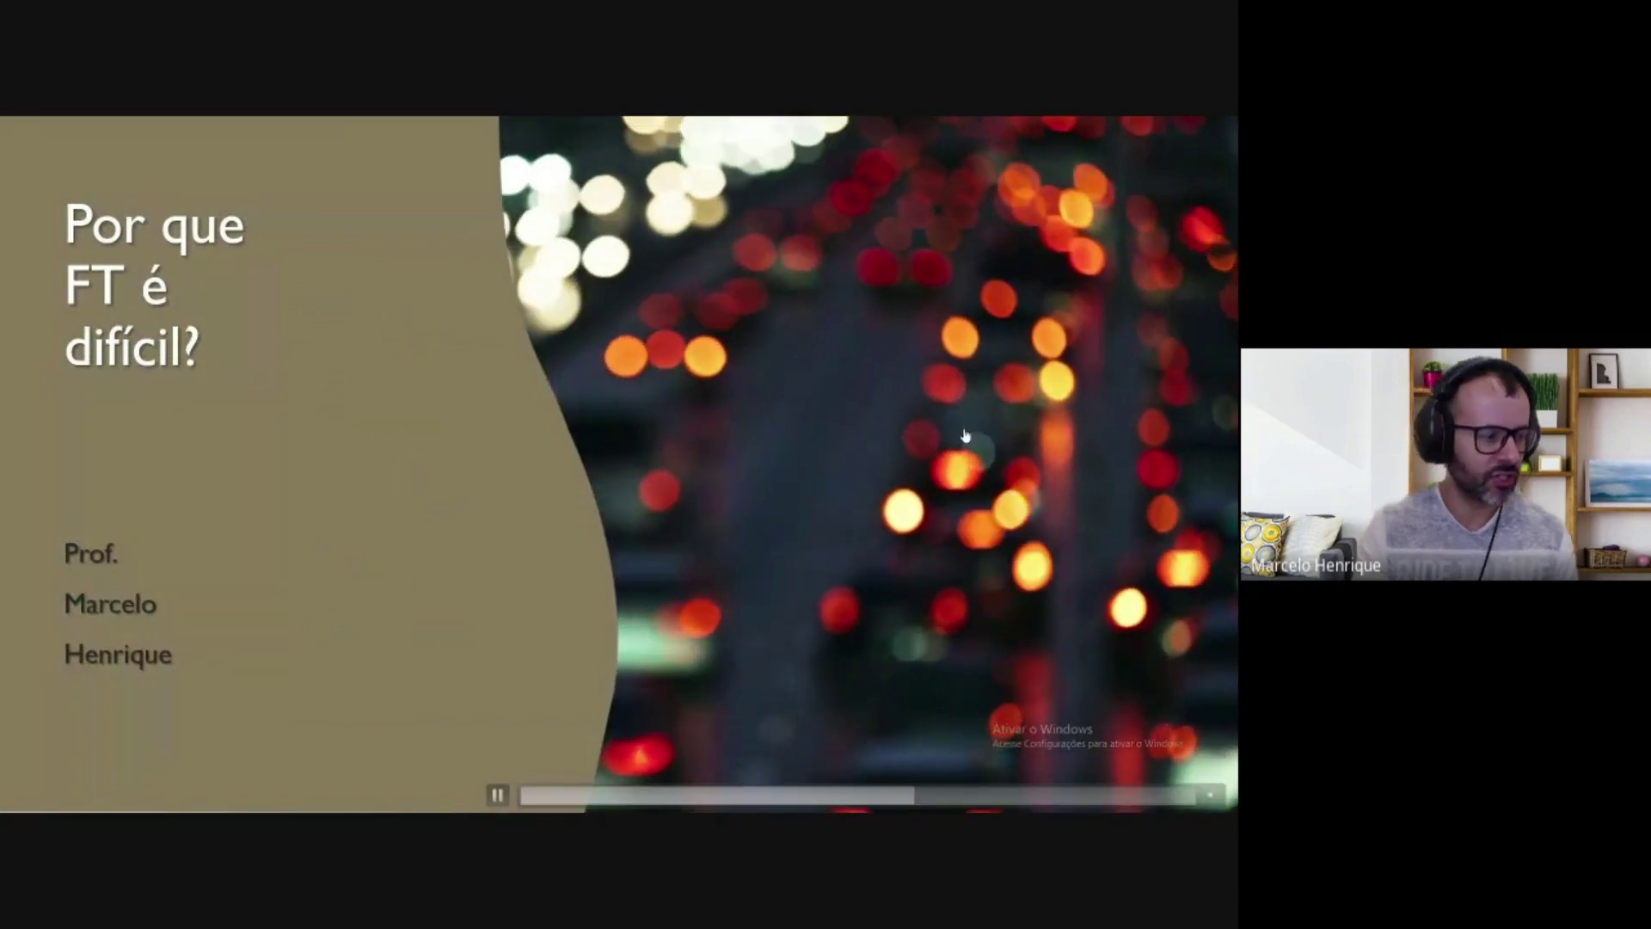
{"action": "left_click", "coordinate": [964, 435]}
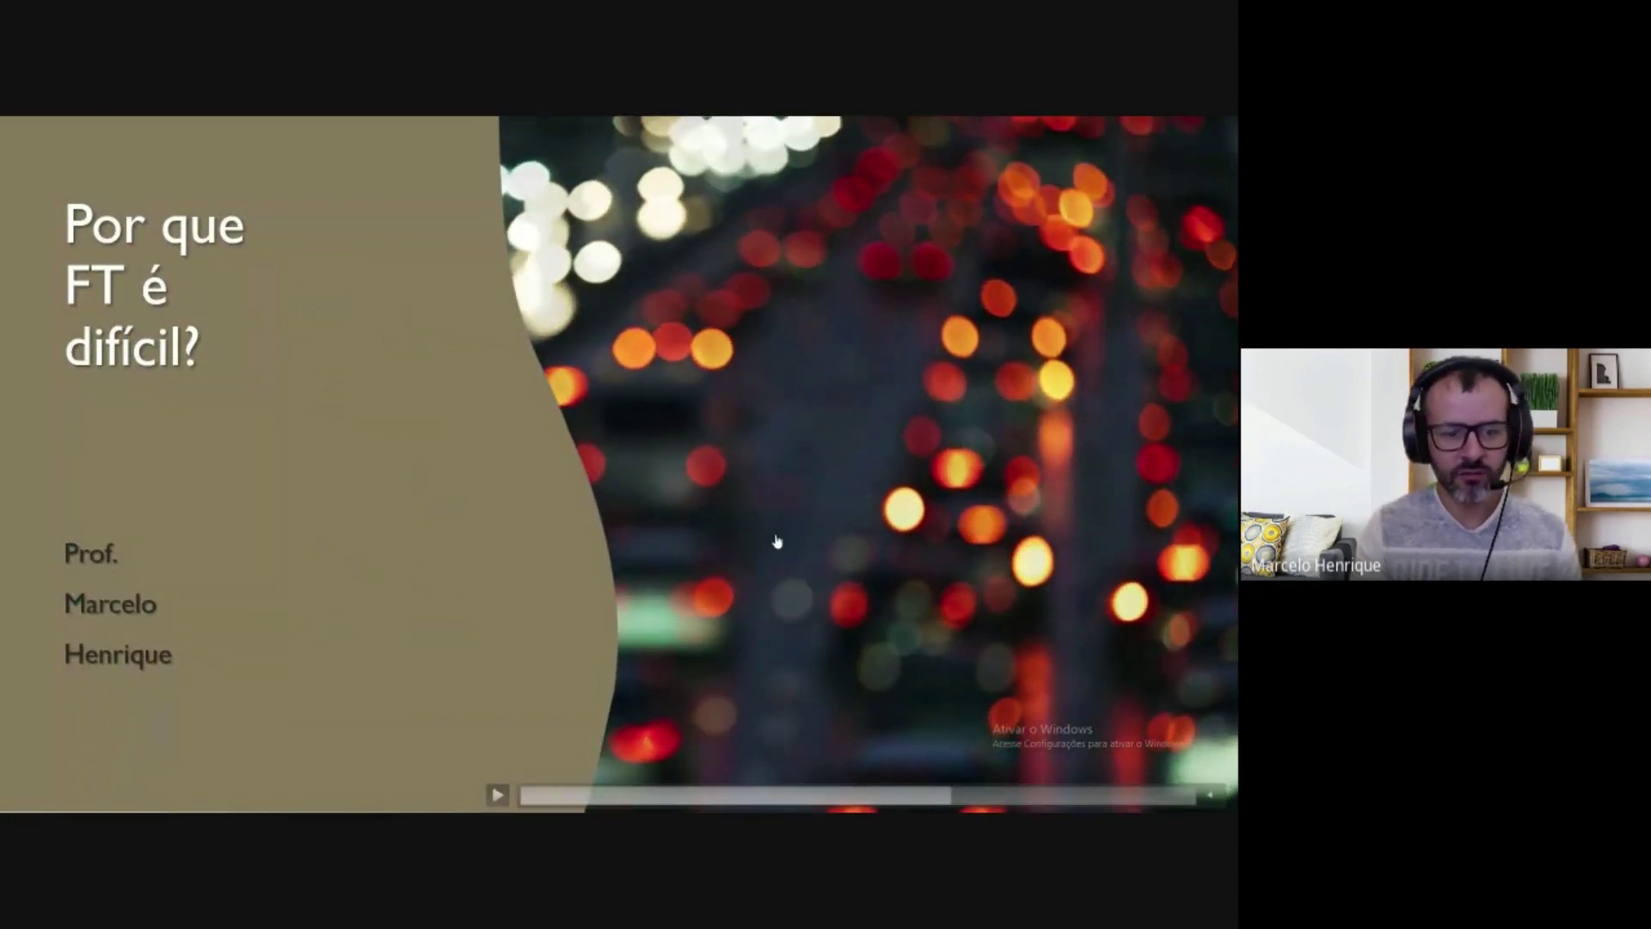
{"action": "key", "text": "Escape"}
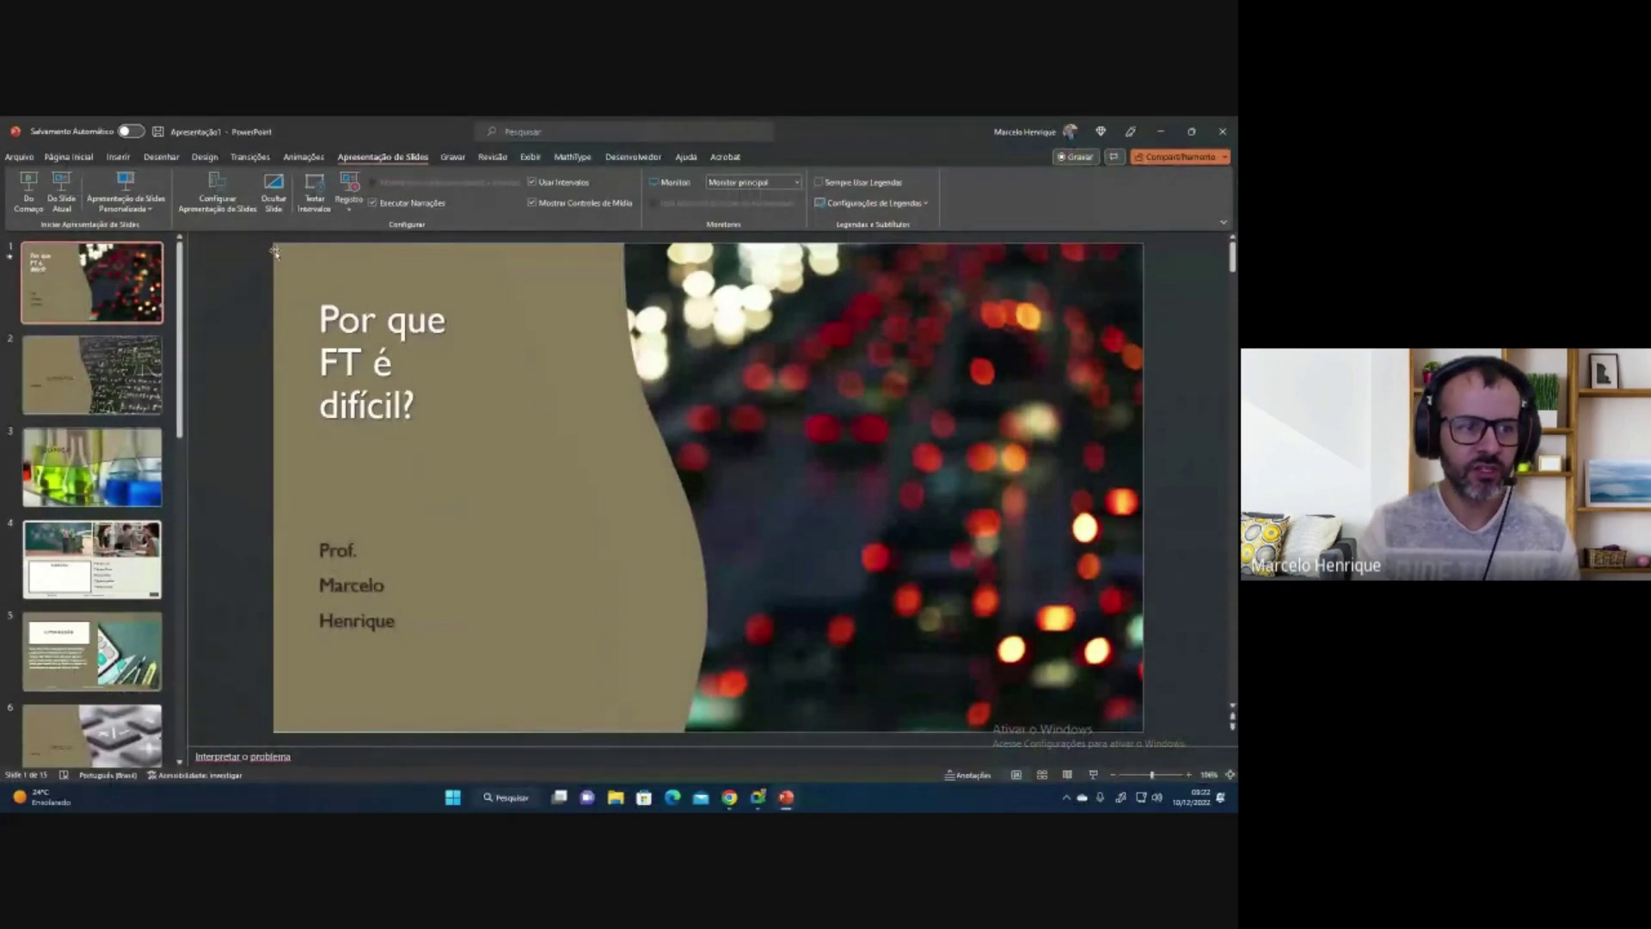
Set the slide show type to "Exibida por um orador (tela inteira)" and show only the custom show "Apresentação personalizada 1".
{"action": "key", "text": "alt+s"}
{"action": "key", "text": "s"}
{"action": "left_click", "coordinate": [471, 369]}
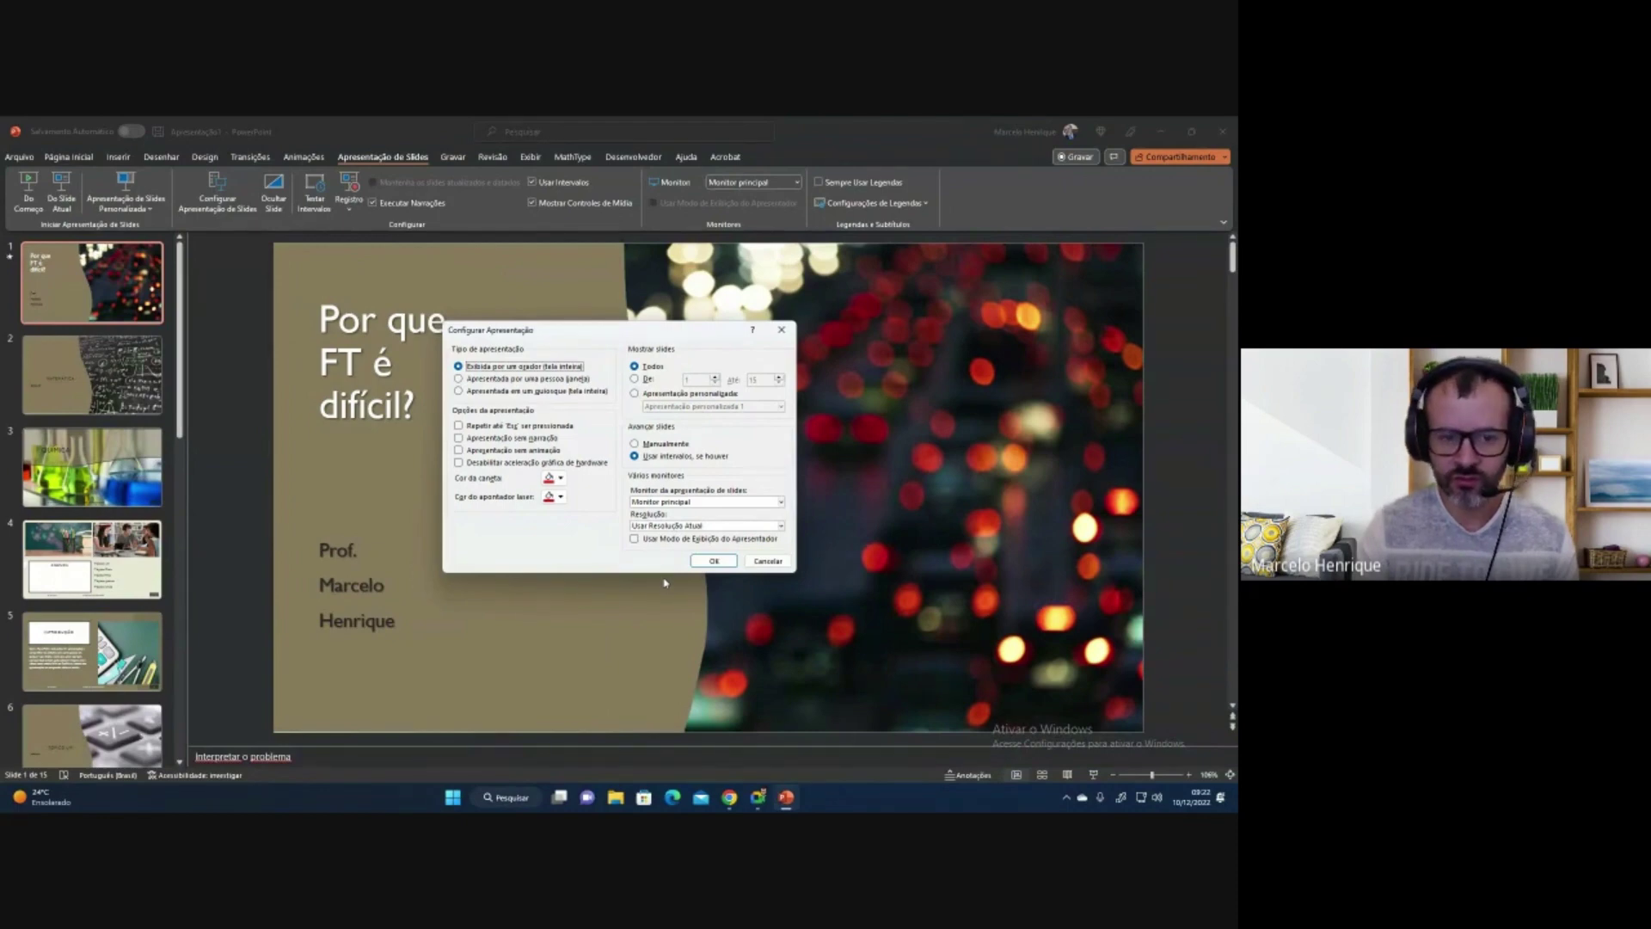
{"action": "left_click", "coordinate": [664, 394]}
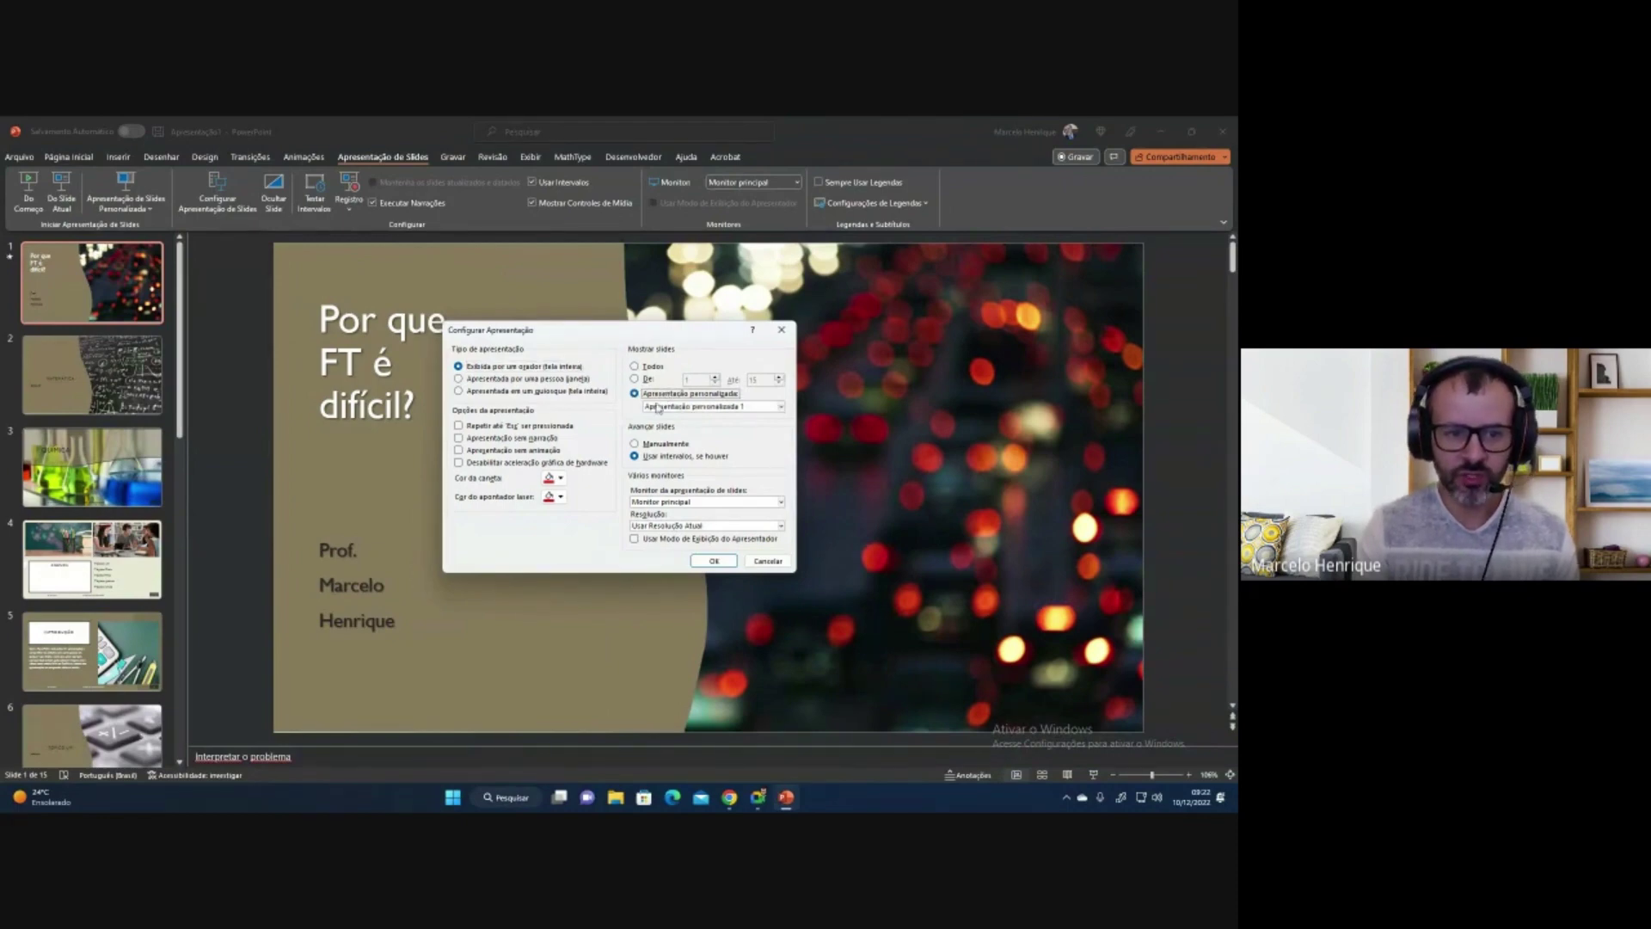
{"action": "left_click", "coordinate": [690, 410]}
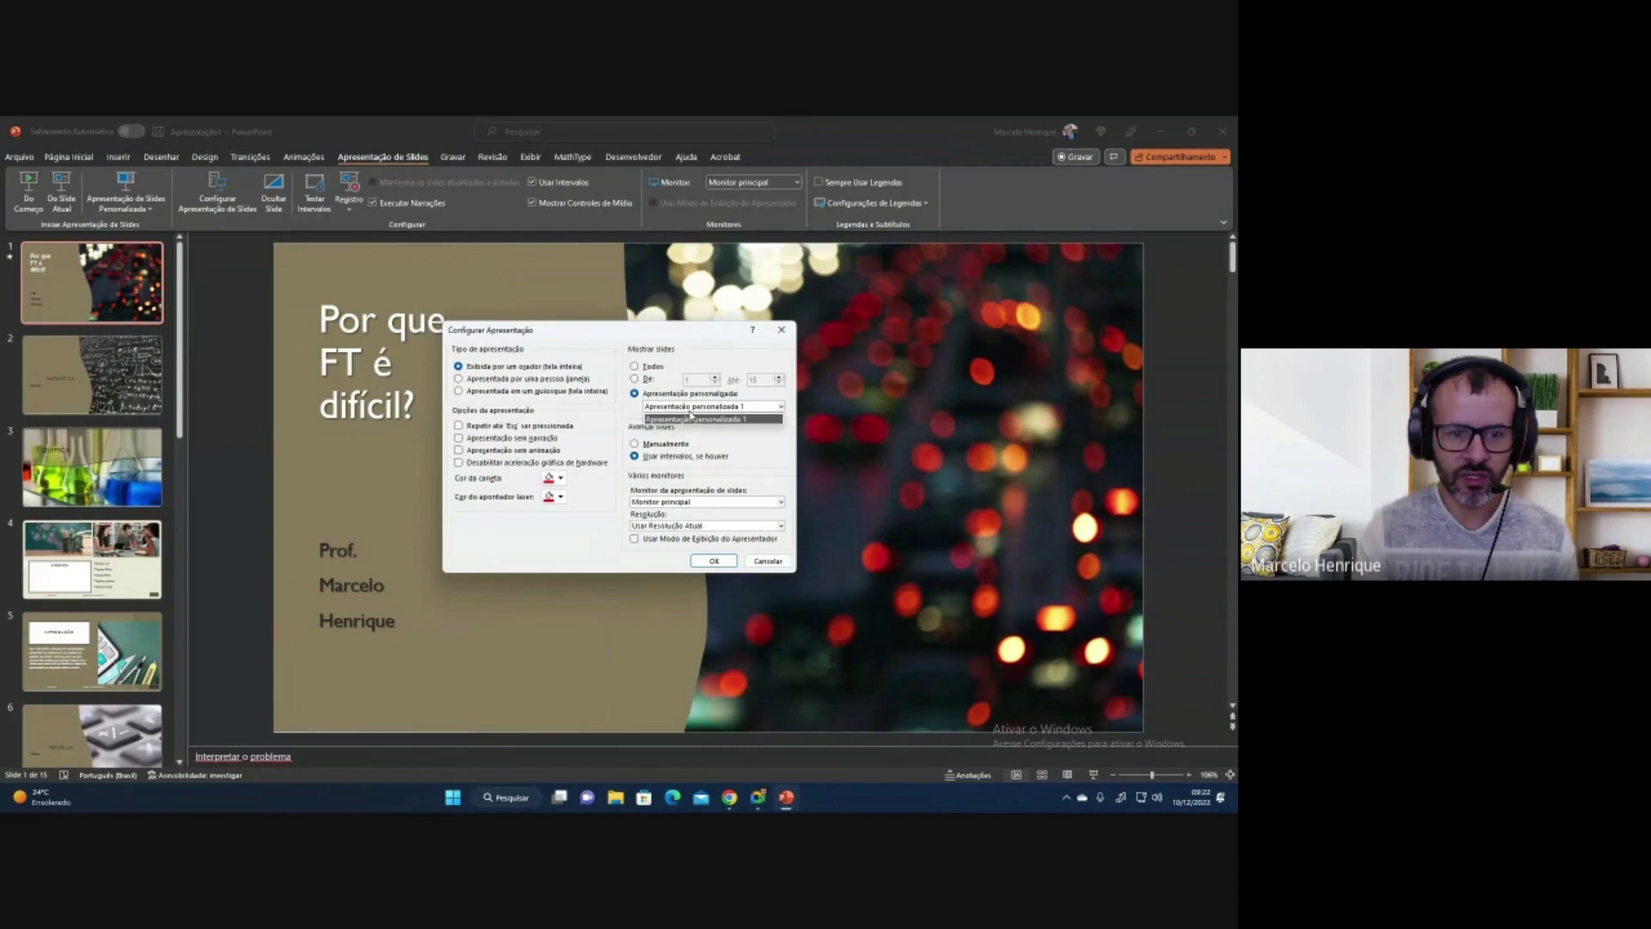
{"action": "left_click", "coordinate": [696, 421]}
Compare the kiosk and window show types, return to the speaker type, and enable "Usar Modo de Exibição do Apresentador".
{"action": "left_click", "coordinate": [722, 539]}
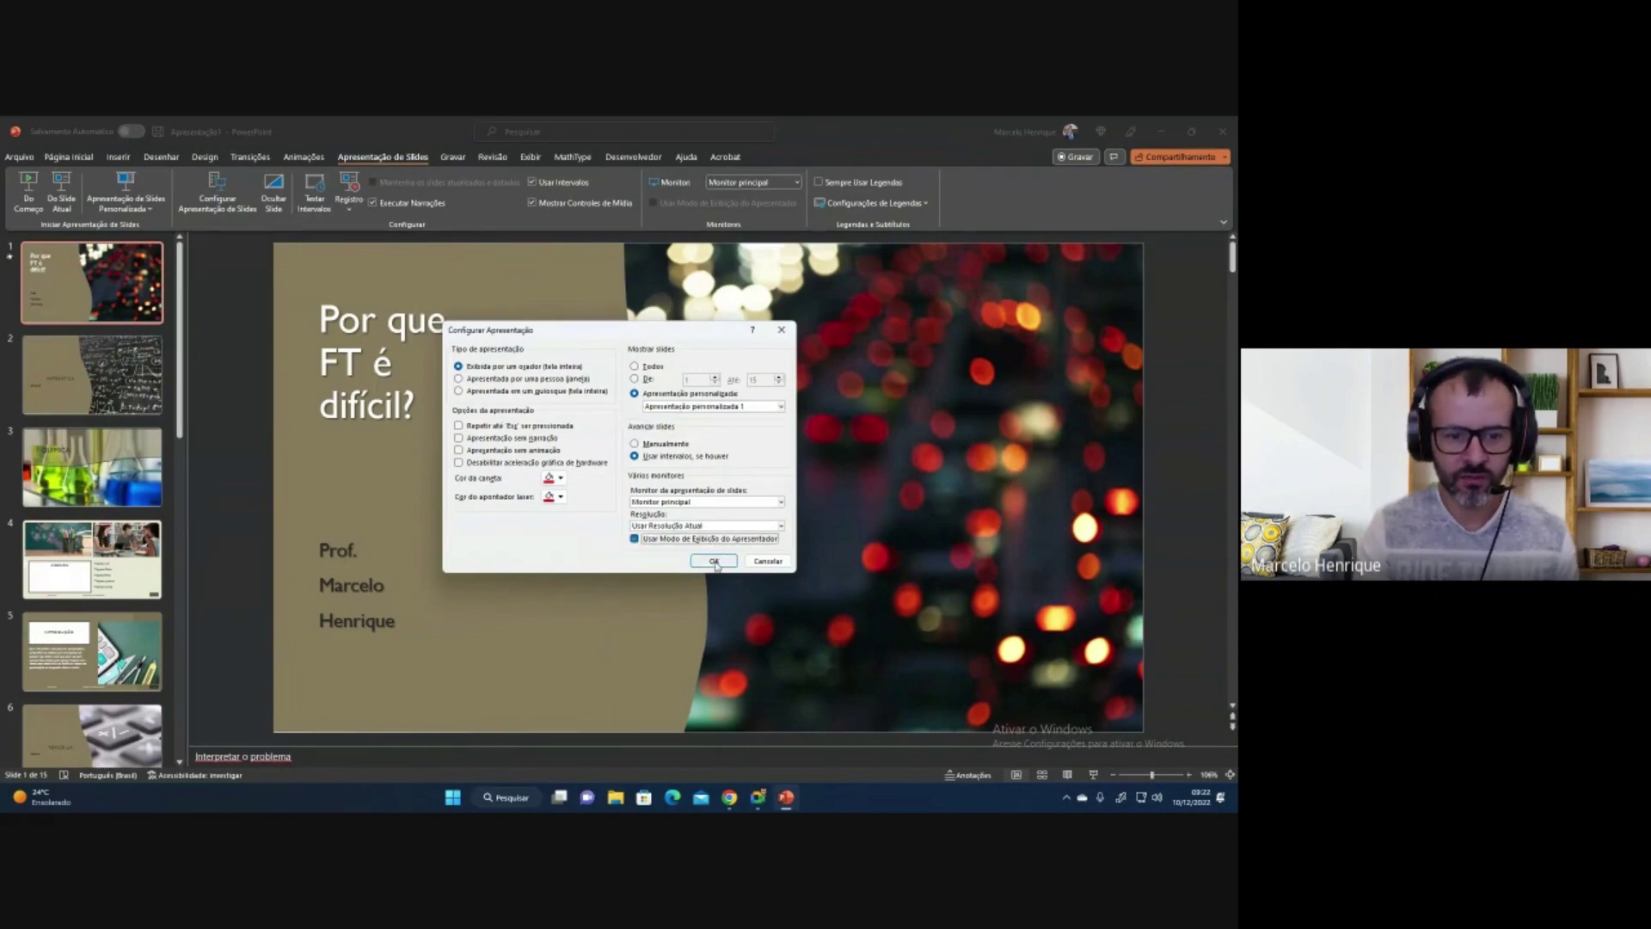
{"action": "left_click", "coordinate": [539, 392]}
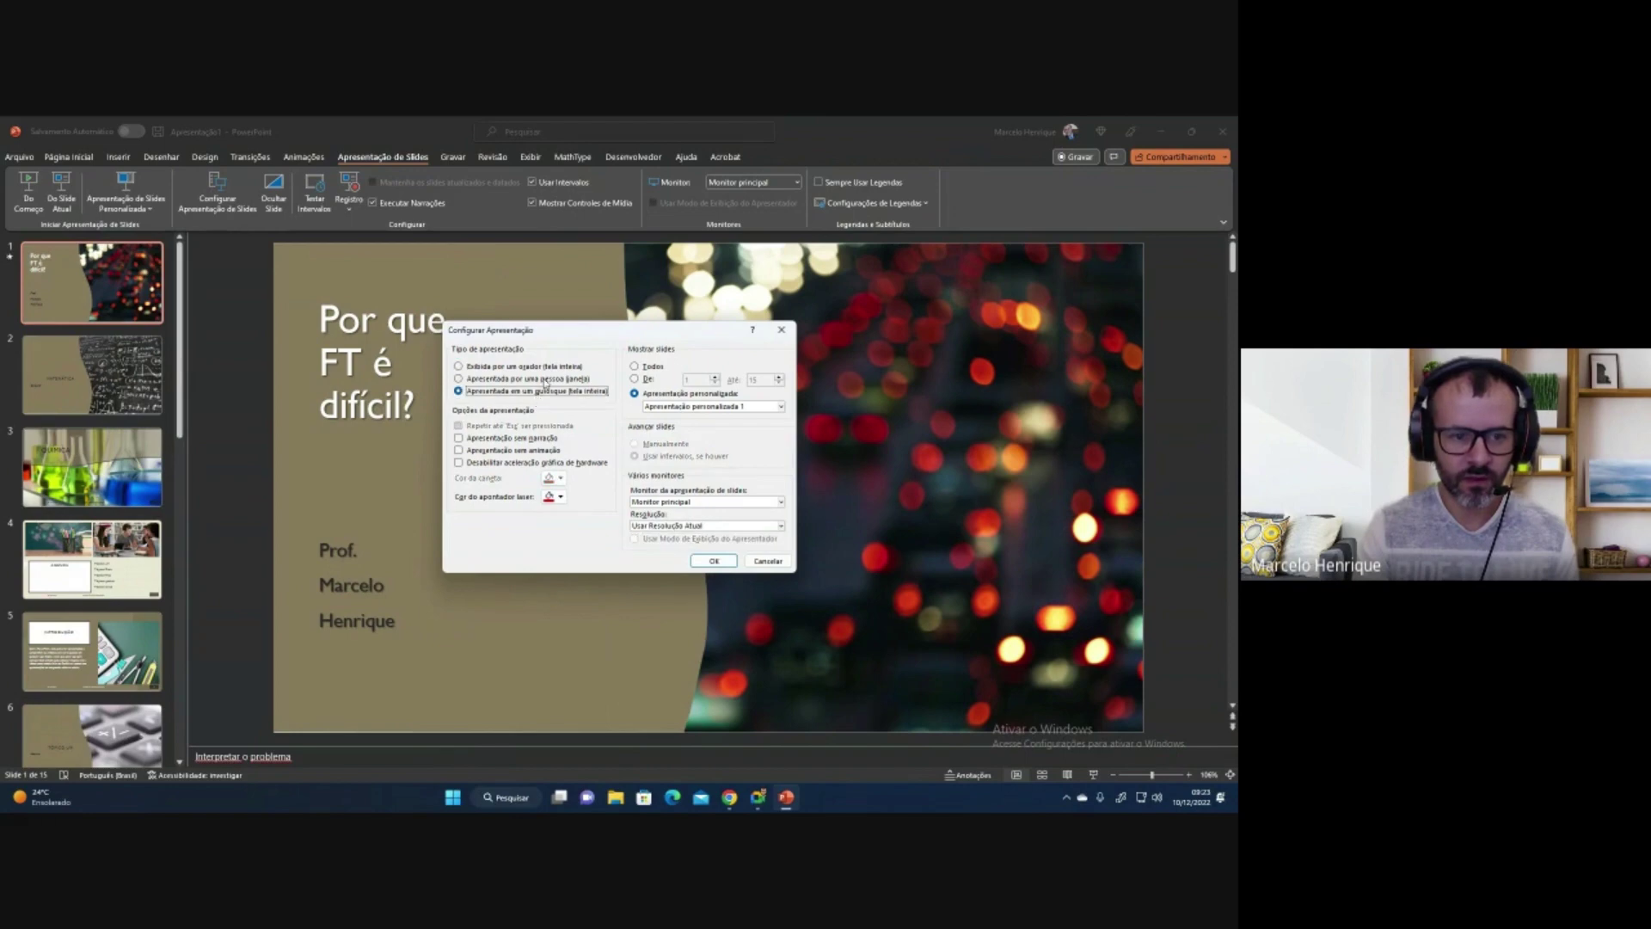
{"action": "left_click", "coordinate": [547, 379]}
{"action": "left_click", "coordinate": [549, 368]}
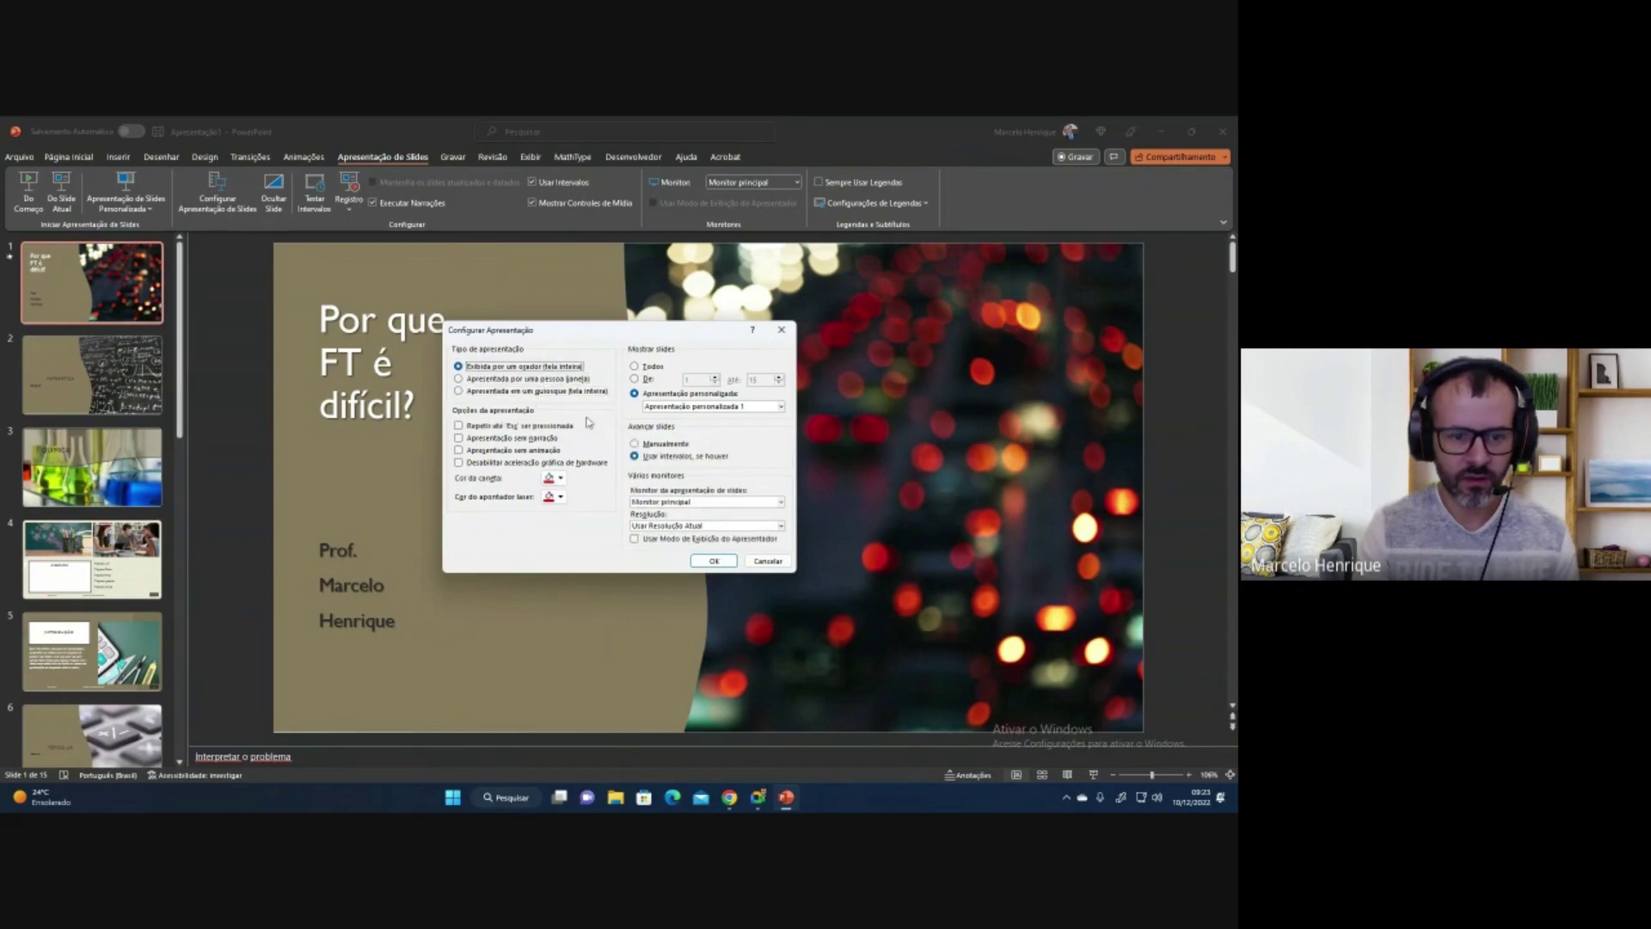
{"action": "left_click", "coordinate": [655, 539]}
{"action": "left_click", "coordinate": [706, 561]}
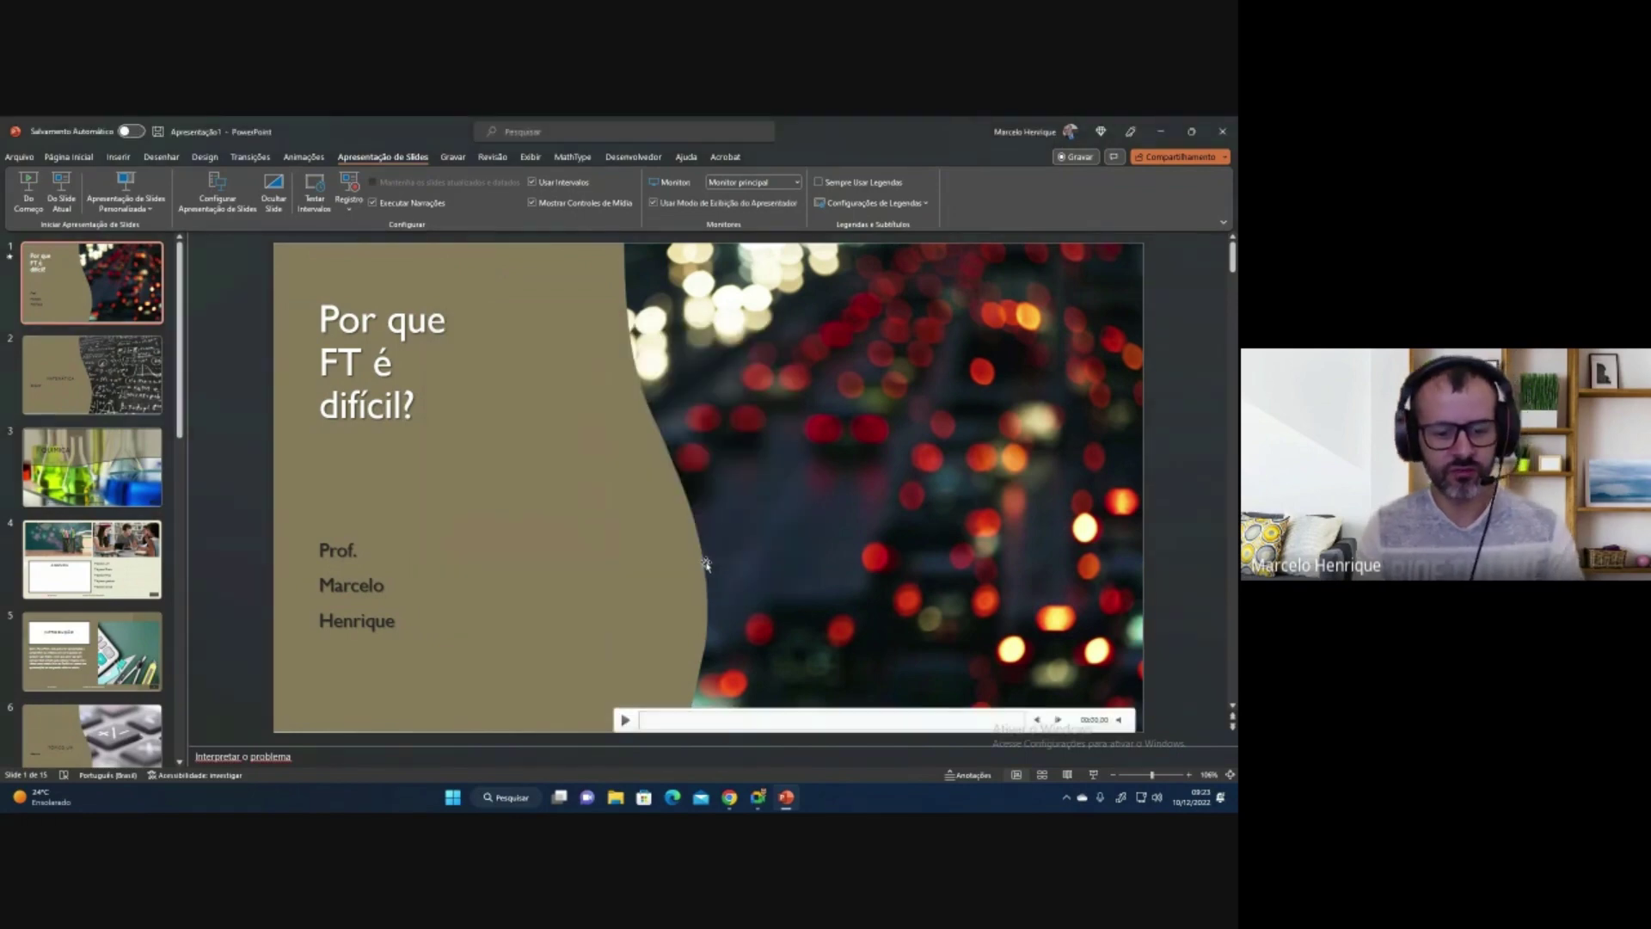
Preview the slide show from the beginning, check the open windows, go forward and back through its slides, and exit.
{"action": "key", "text": "F5"}
{"action": "key", "text": "alt+Tab"}
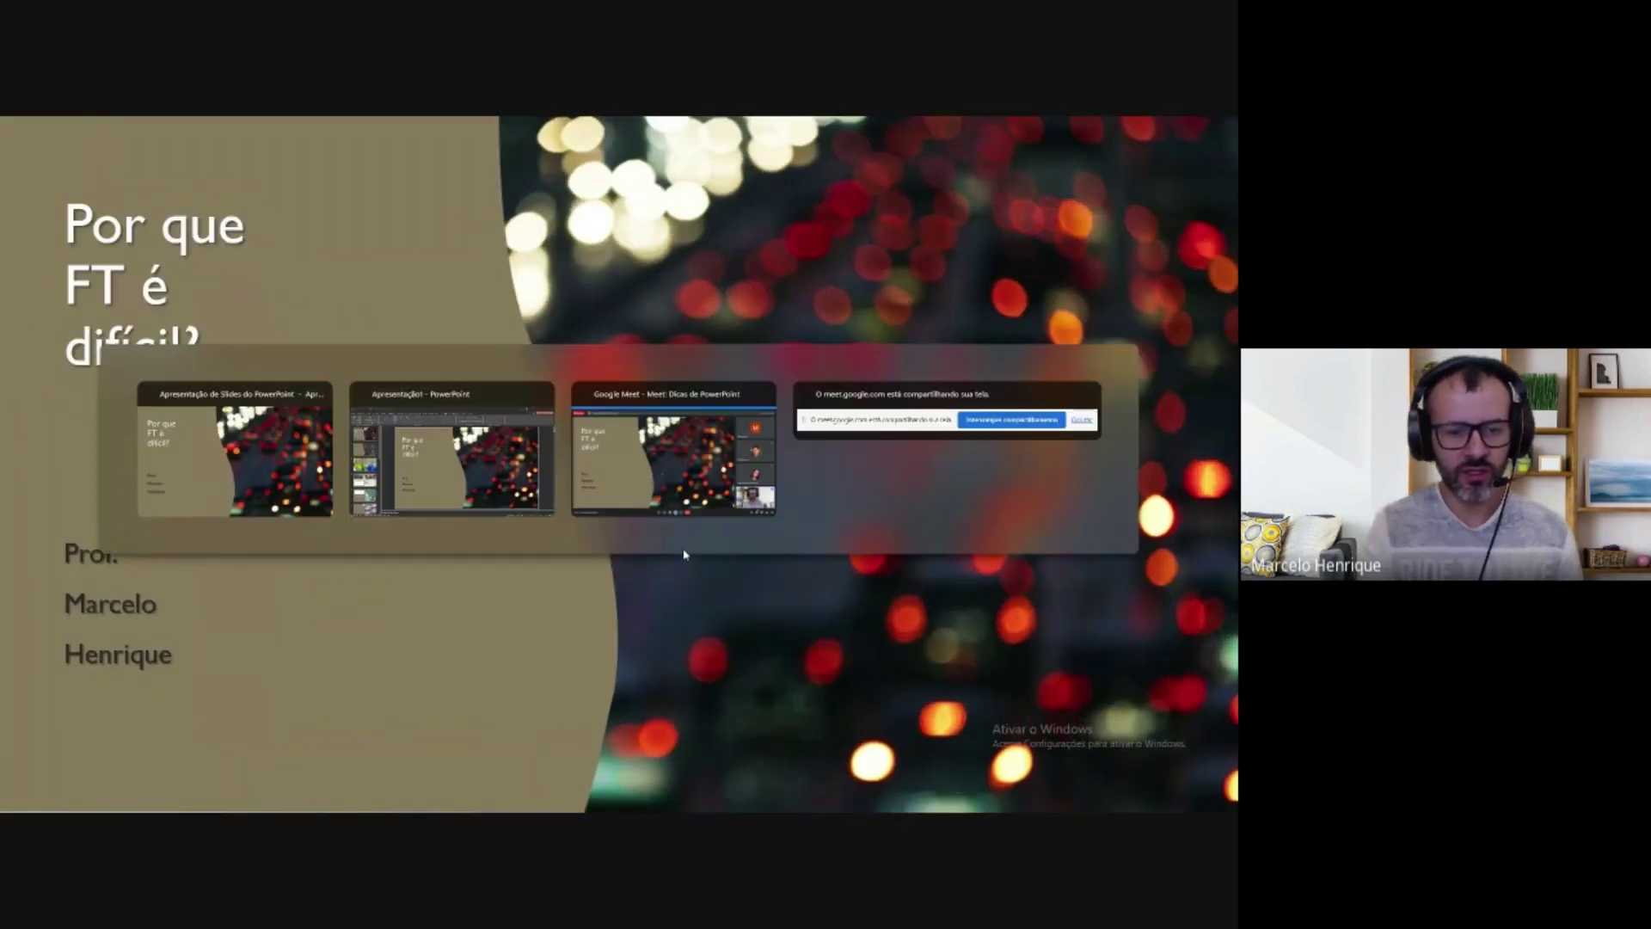
{"action": "key", "text": "alt+Tab"}
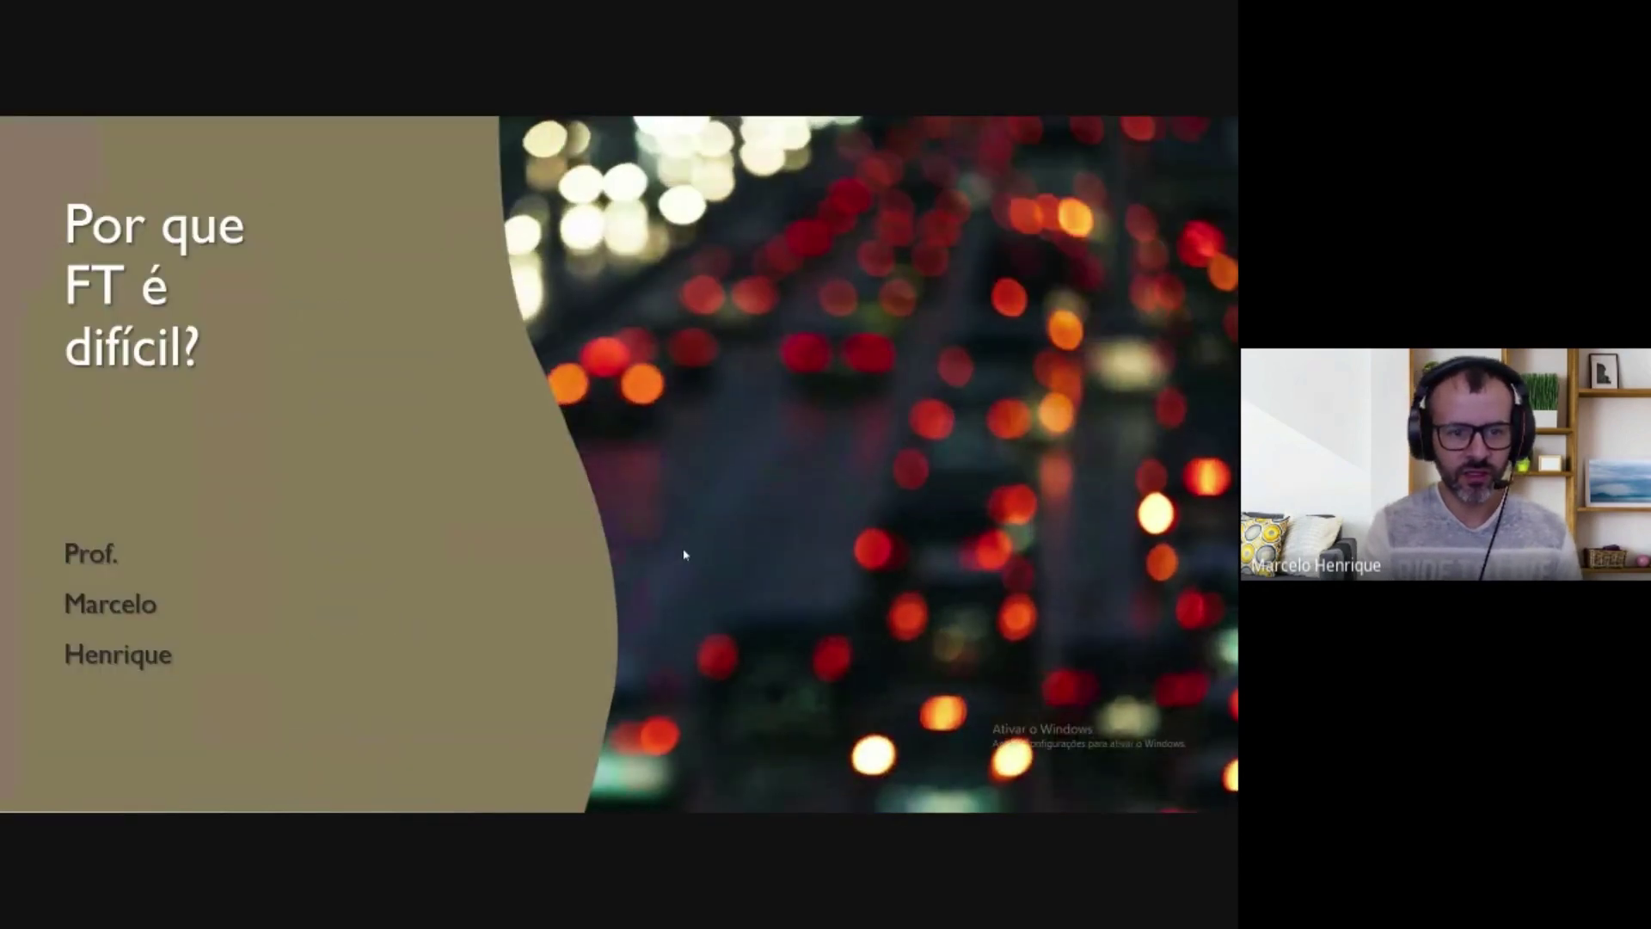
{"action": "scroll", "coordinate": [686, 555], "scroll_direction": "down", "scroll_amount": 7}
{"action": "scroll", "coordinate": [686, 555], "scroll_direction": "up", "scroll_amount": 6}
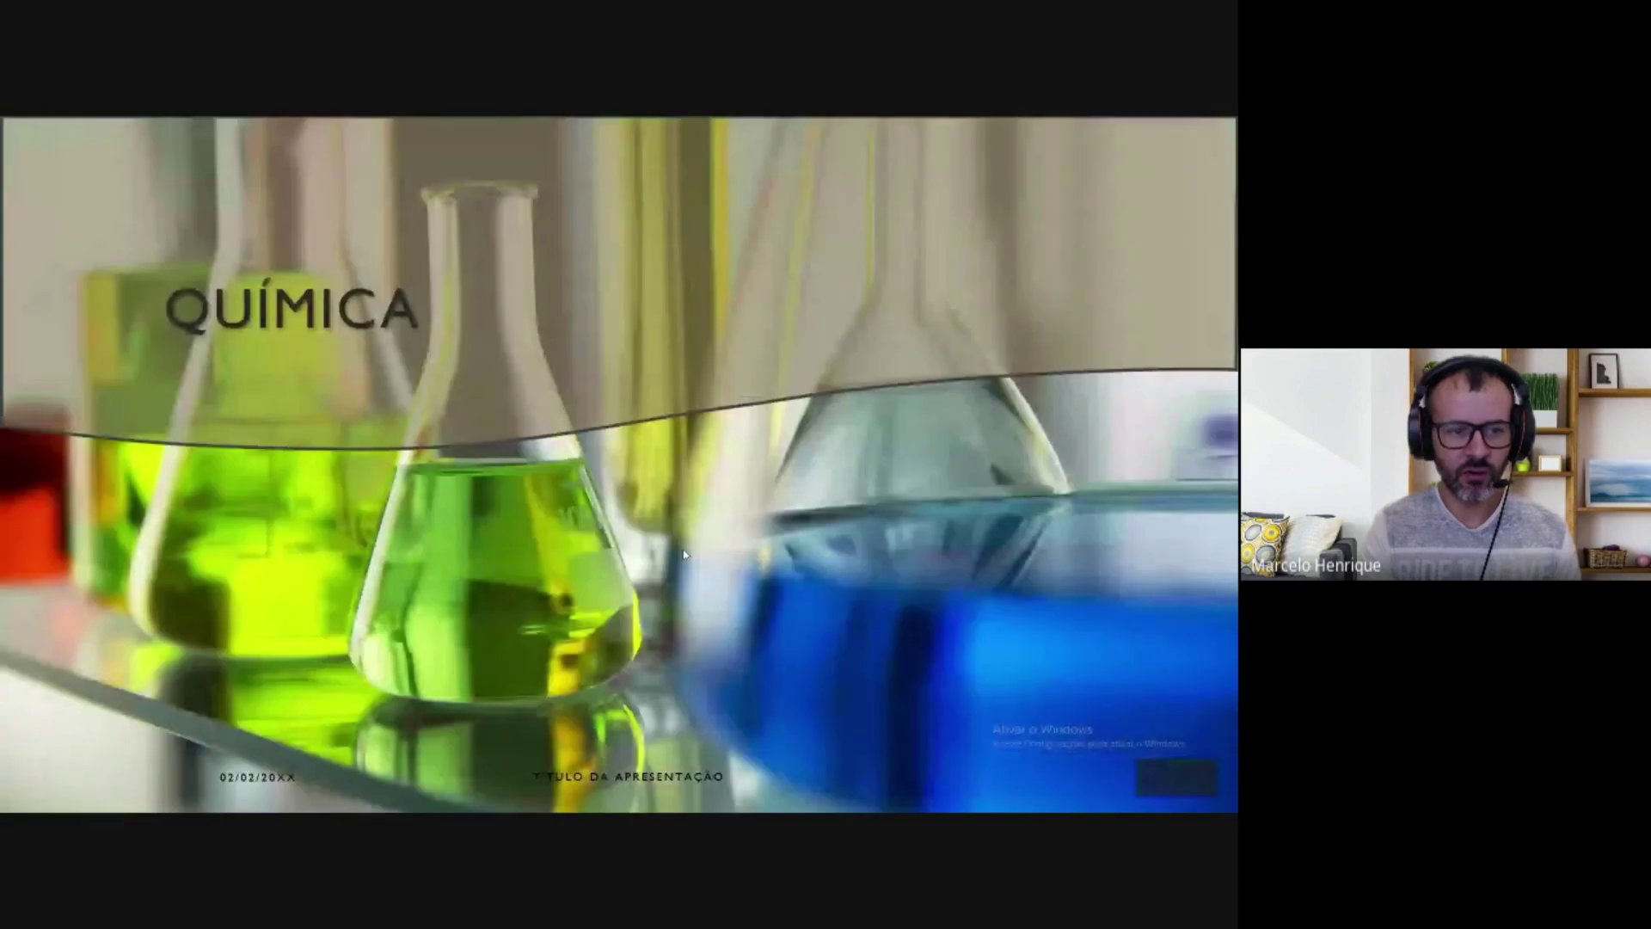
{"action": "key", "text": "Escape"}
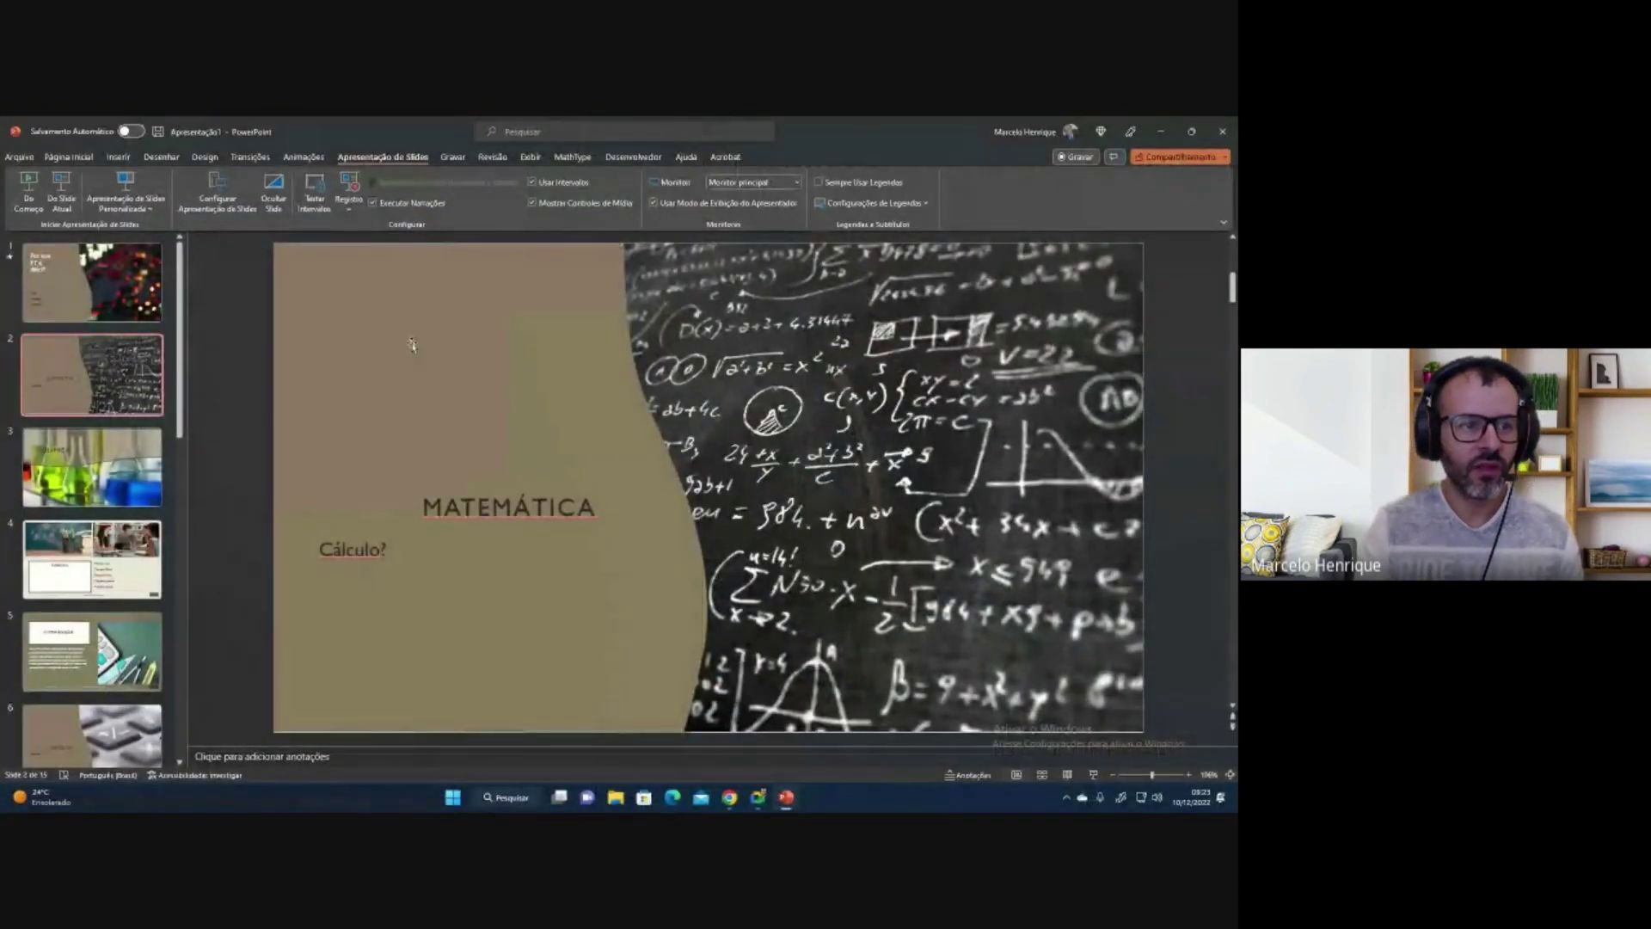
Rehearse the timings of the custom show by advancing from the first slide to "Introdução", and save the new slide timings.
{"action": "key", "text": "Down"}
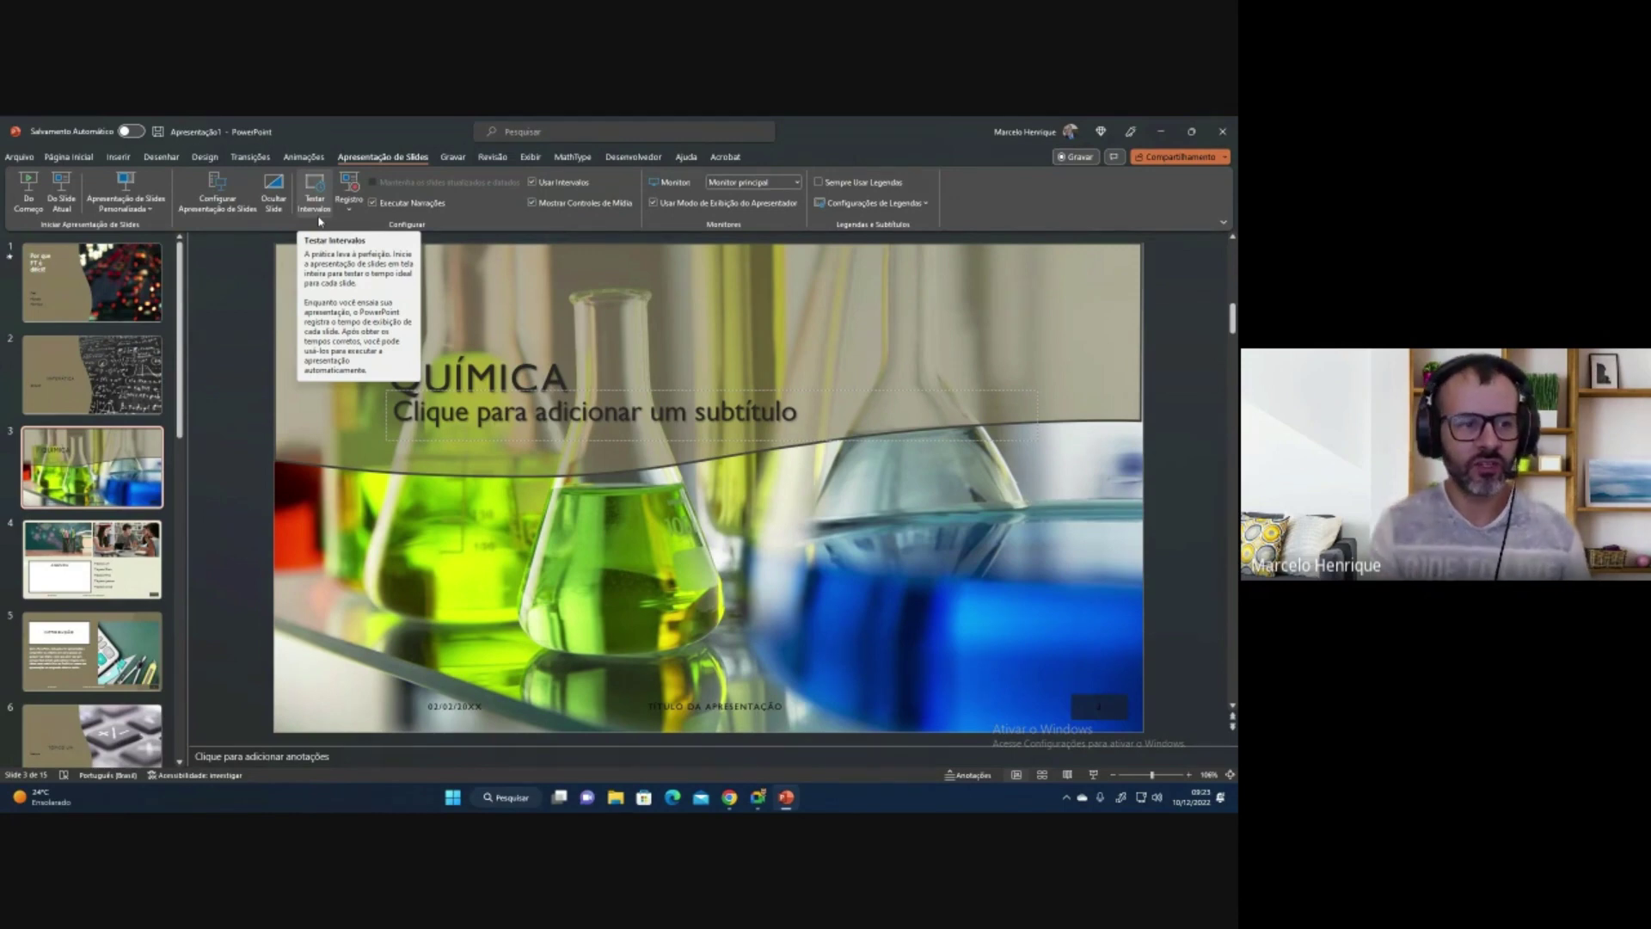
{"action": "left_click", "coordinate": [315, 193]}
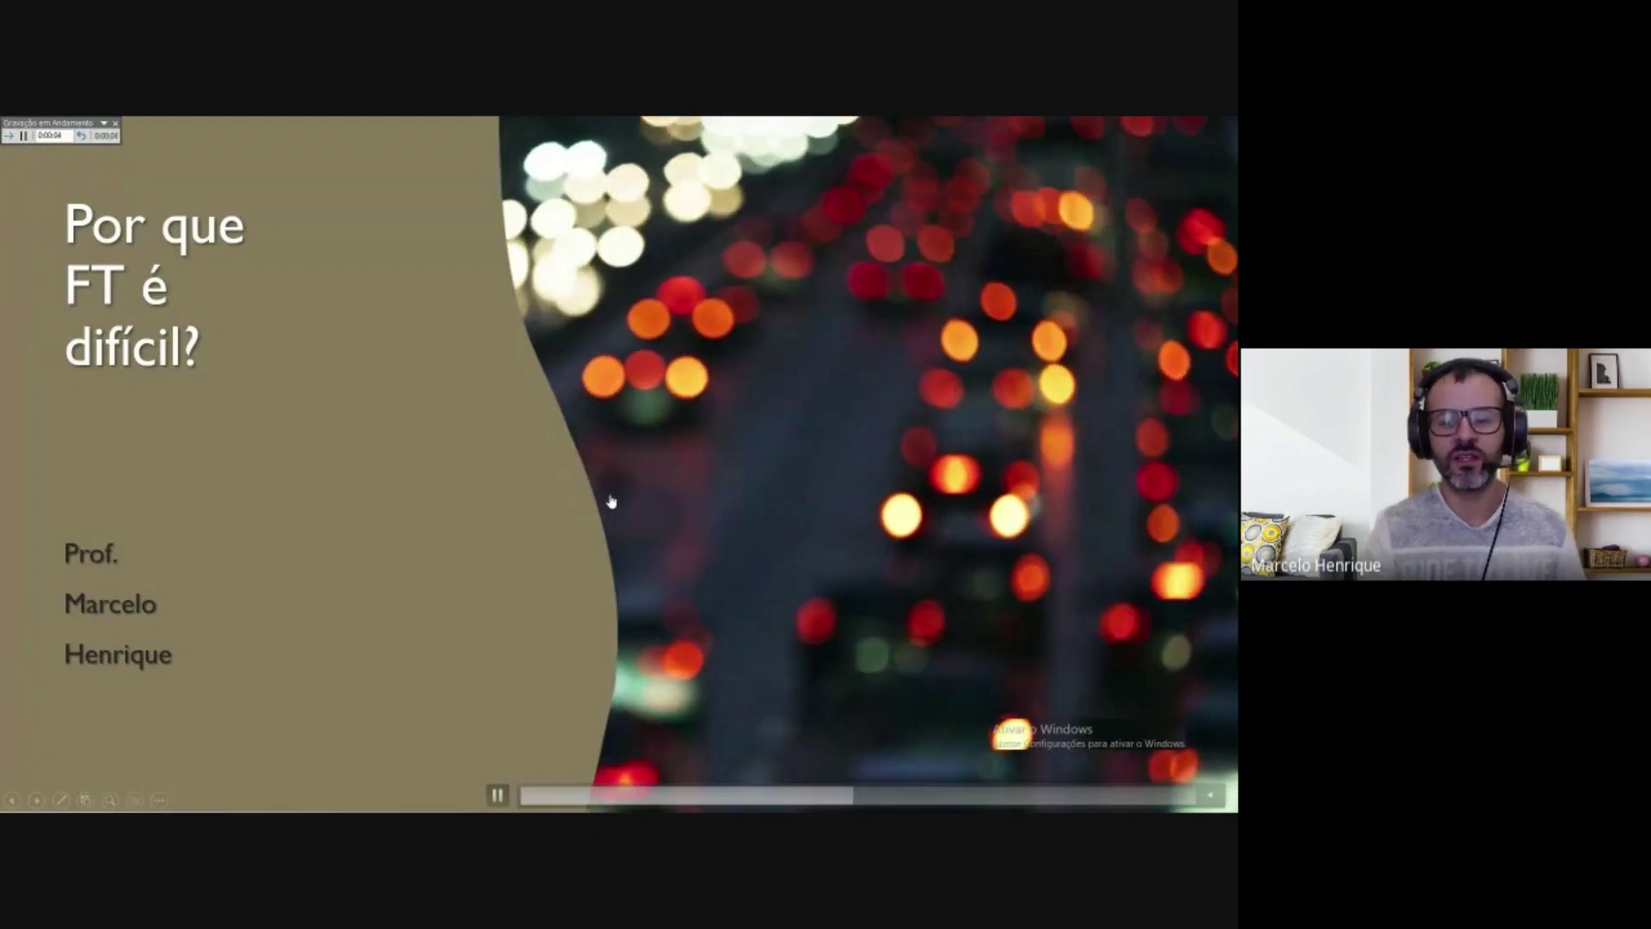
{"action": "key", "text": "Right"}
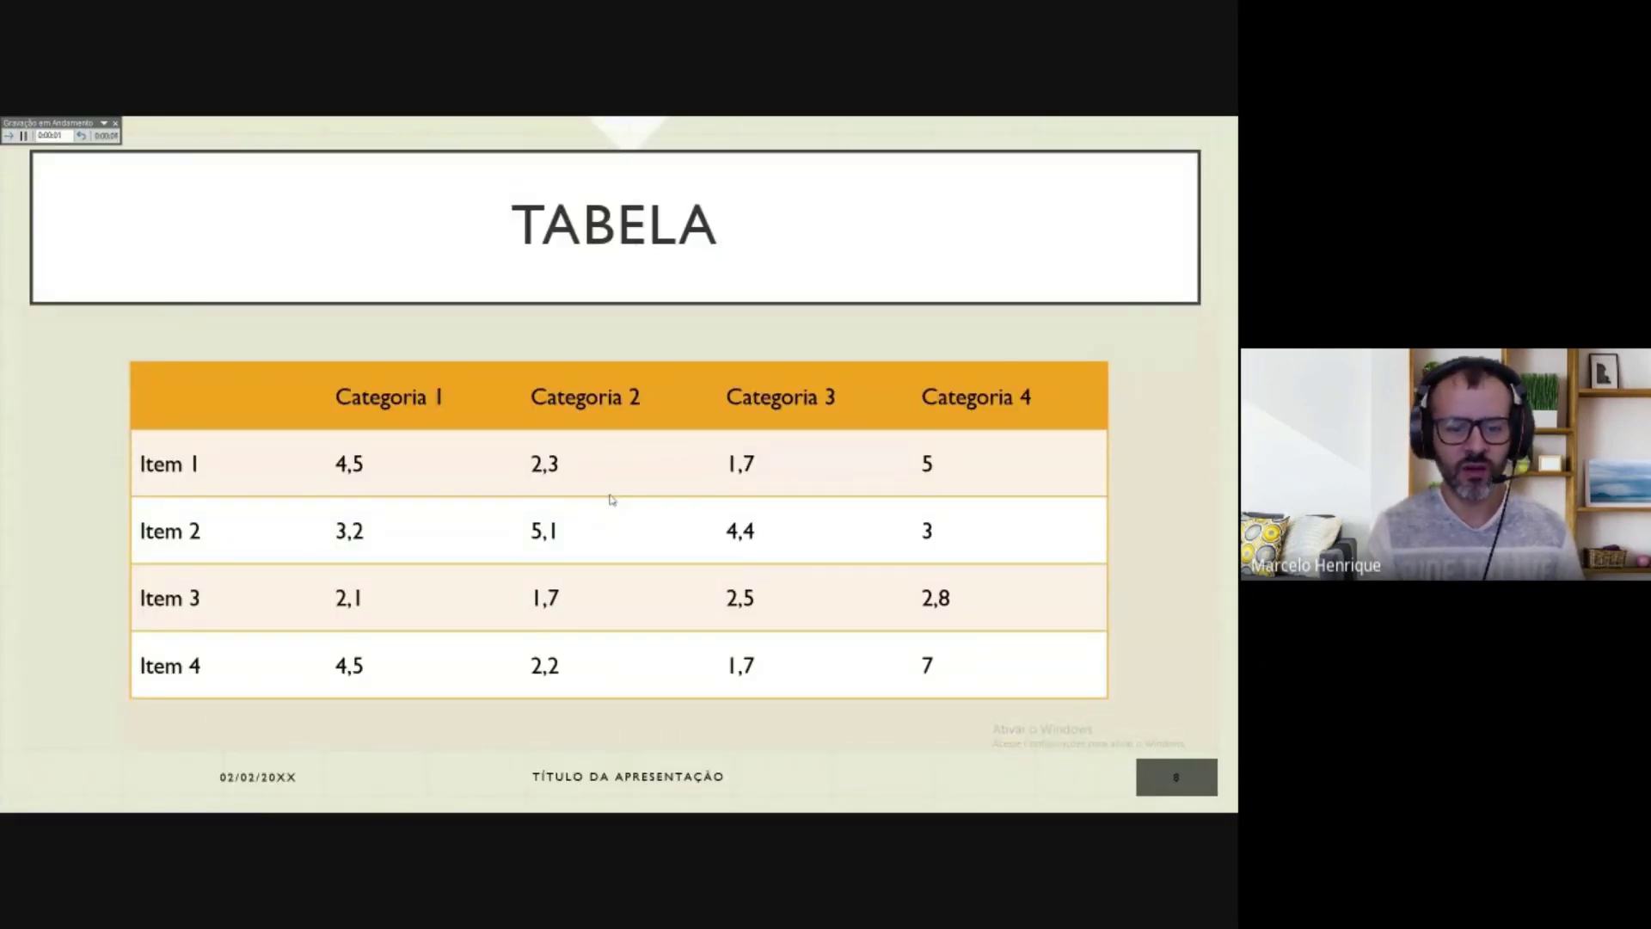
{"action": "key", "text": "Right"}
{"action": "key", "text": "Right"}
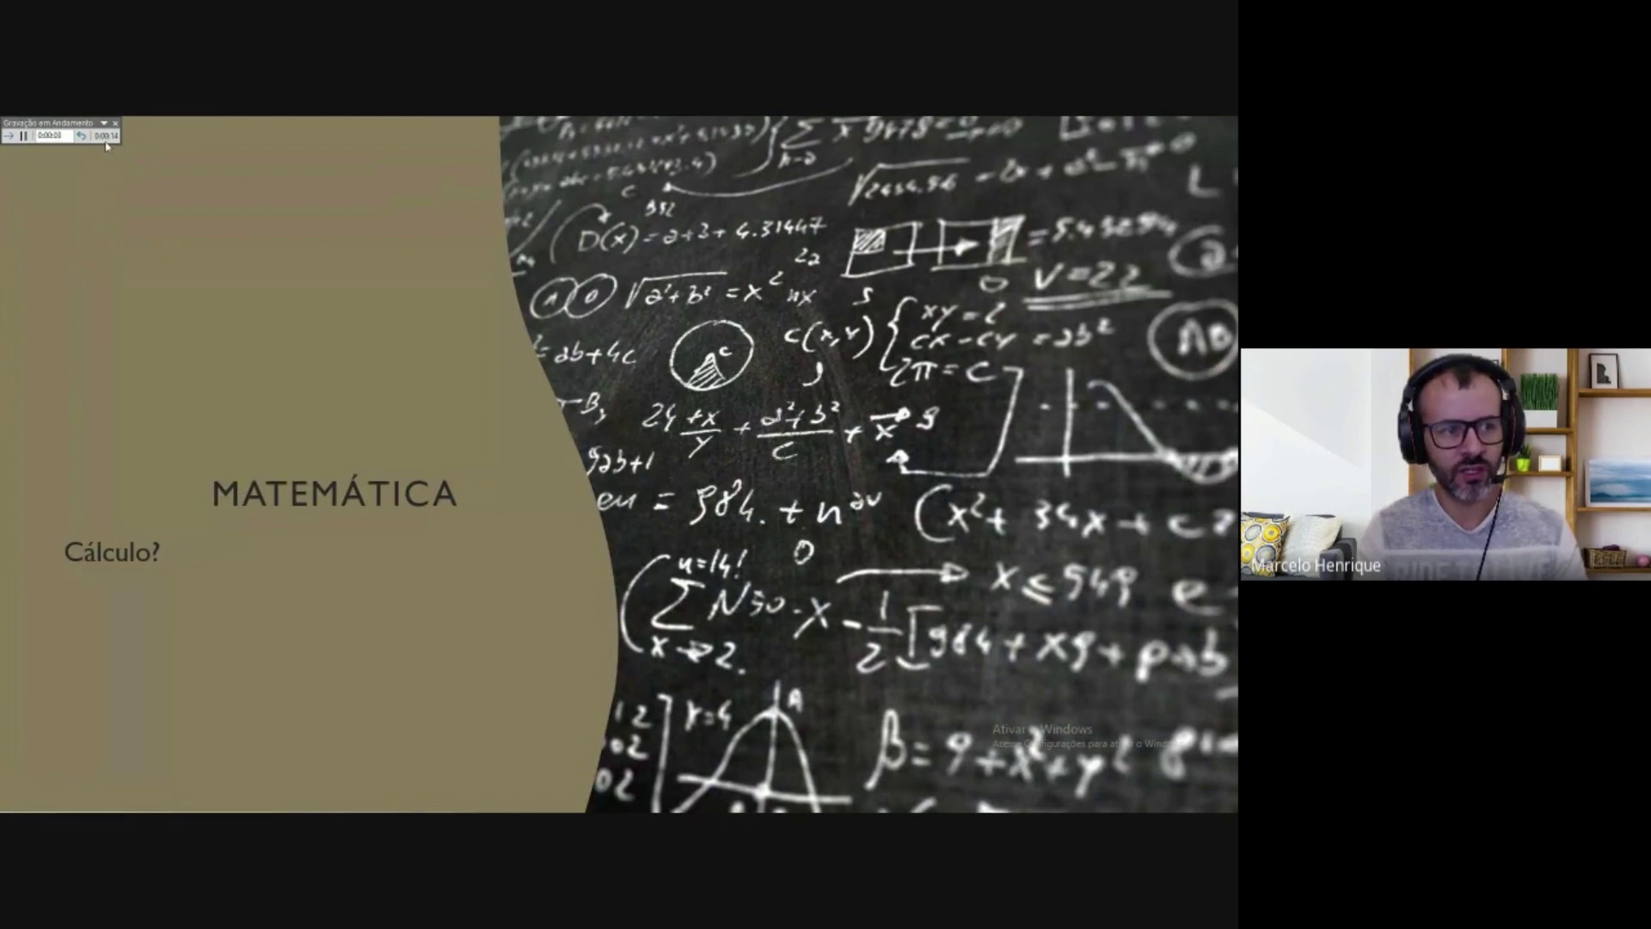
{"action": "key", "text": "Right"}
{"action": "key", "text": "Right"}
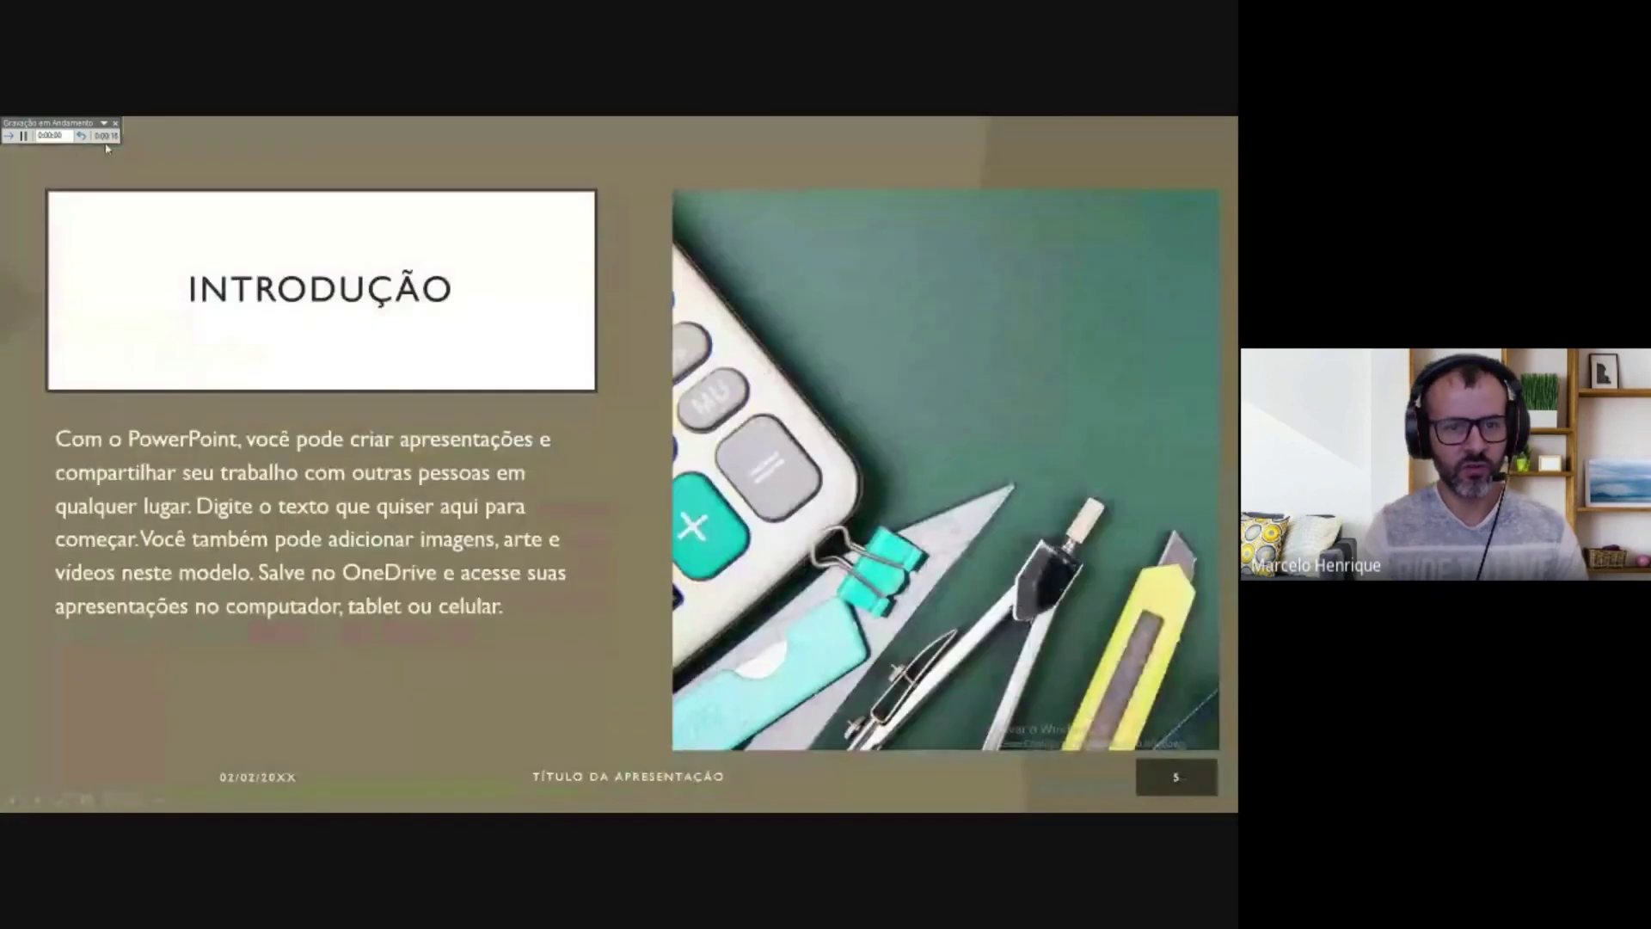
{"action": "key", "text": "Escape"}
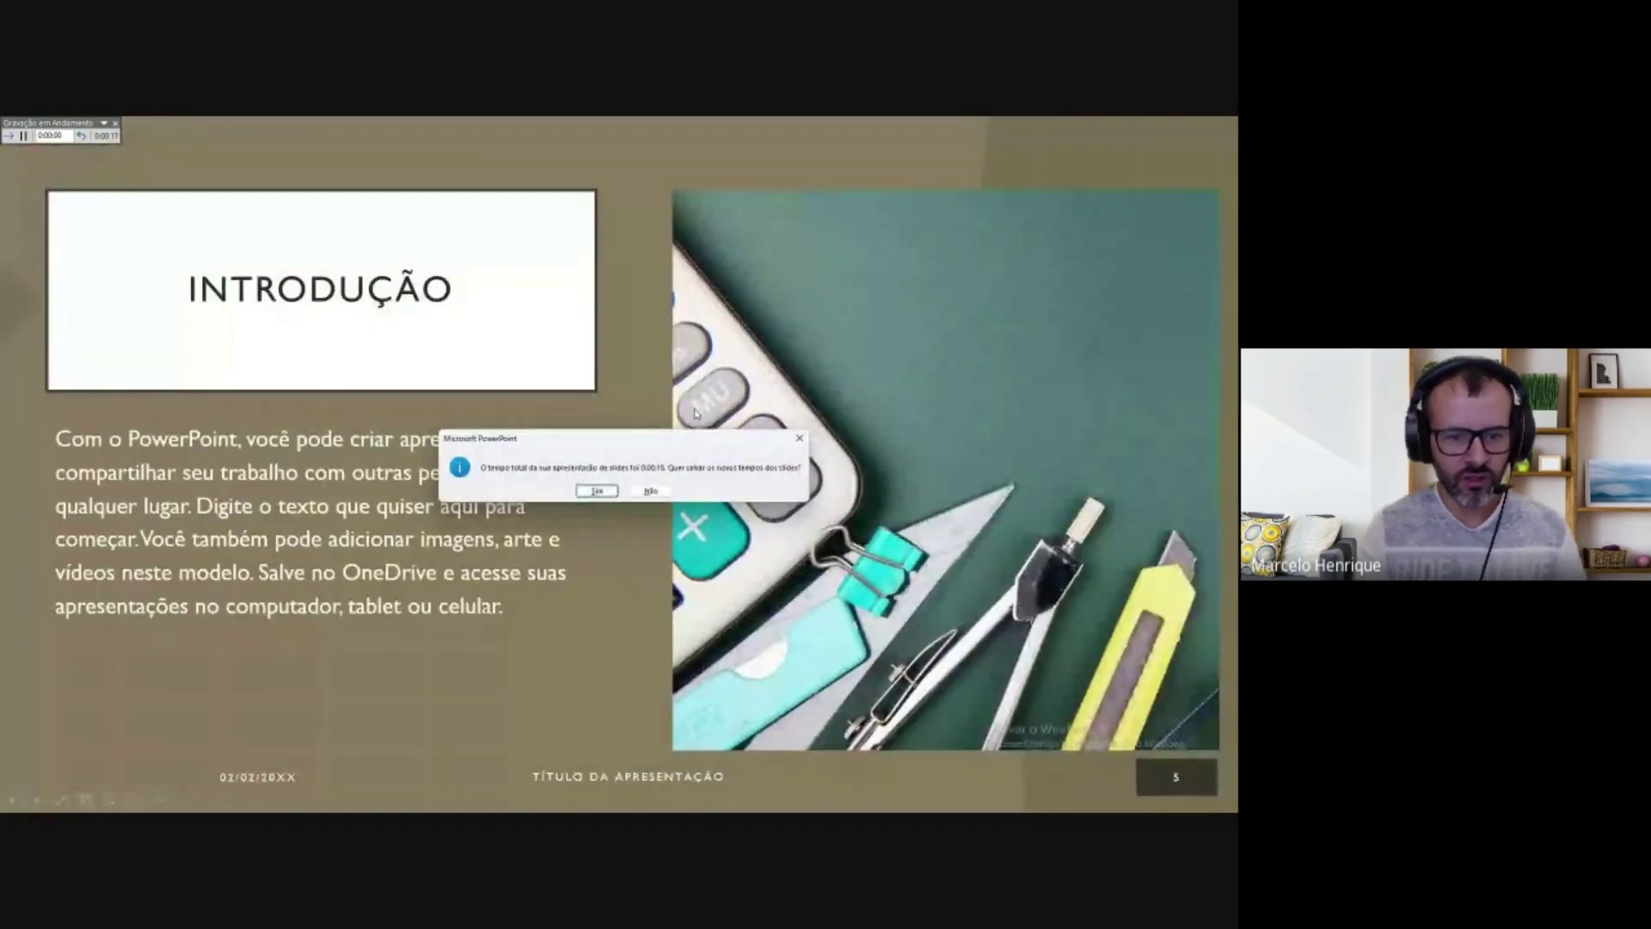
{"action": "left_click", "coordinate": [597, 491]}
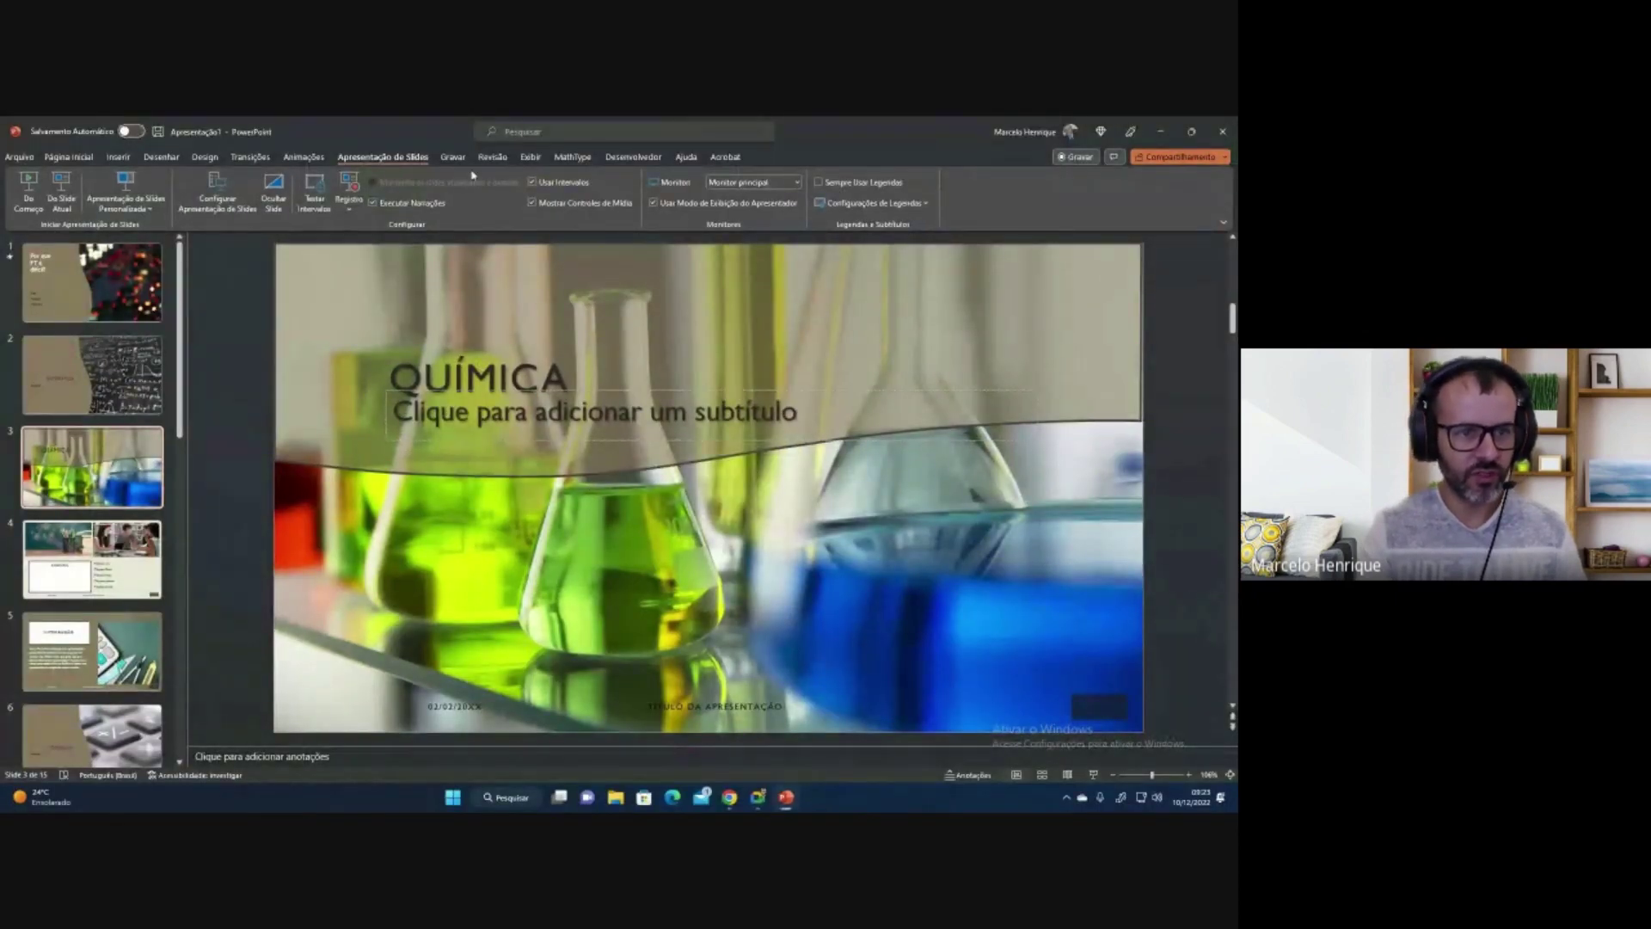
Show the presentation in outline view and switch to slide sorter view to examine the timings under the slides.
{"action": "left_click", "coordinate": [529, 157]}
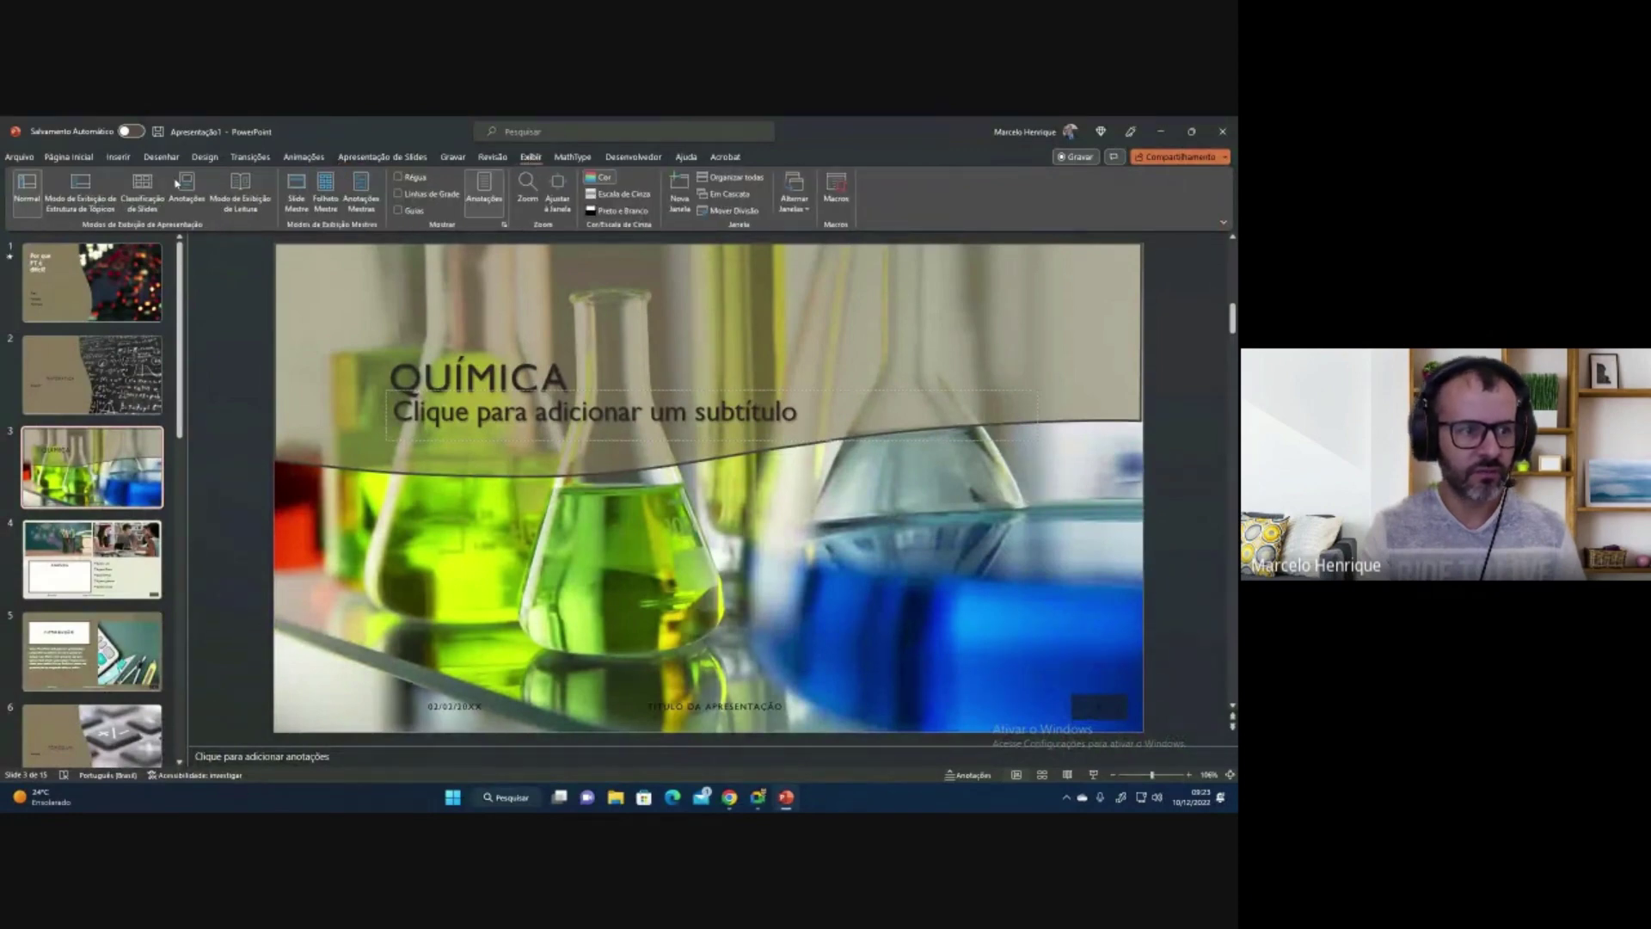
{"action": "left_click", "coordinate": [90, 206]}
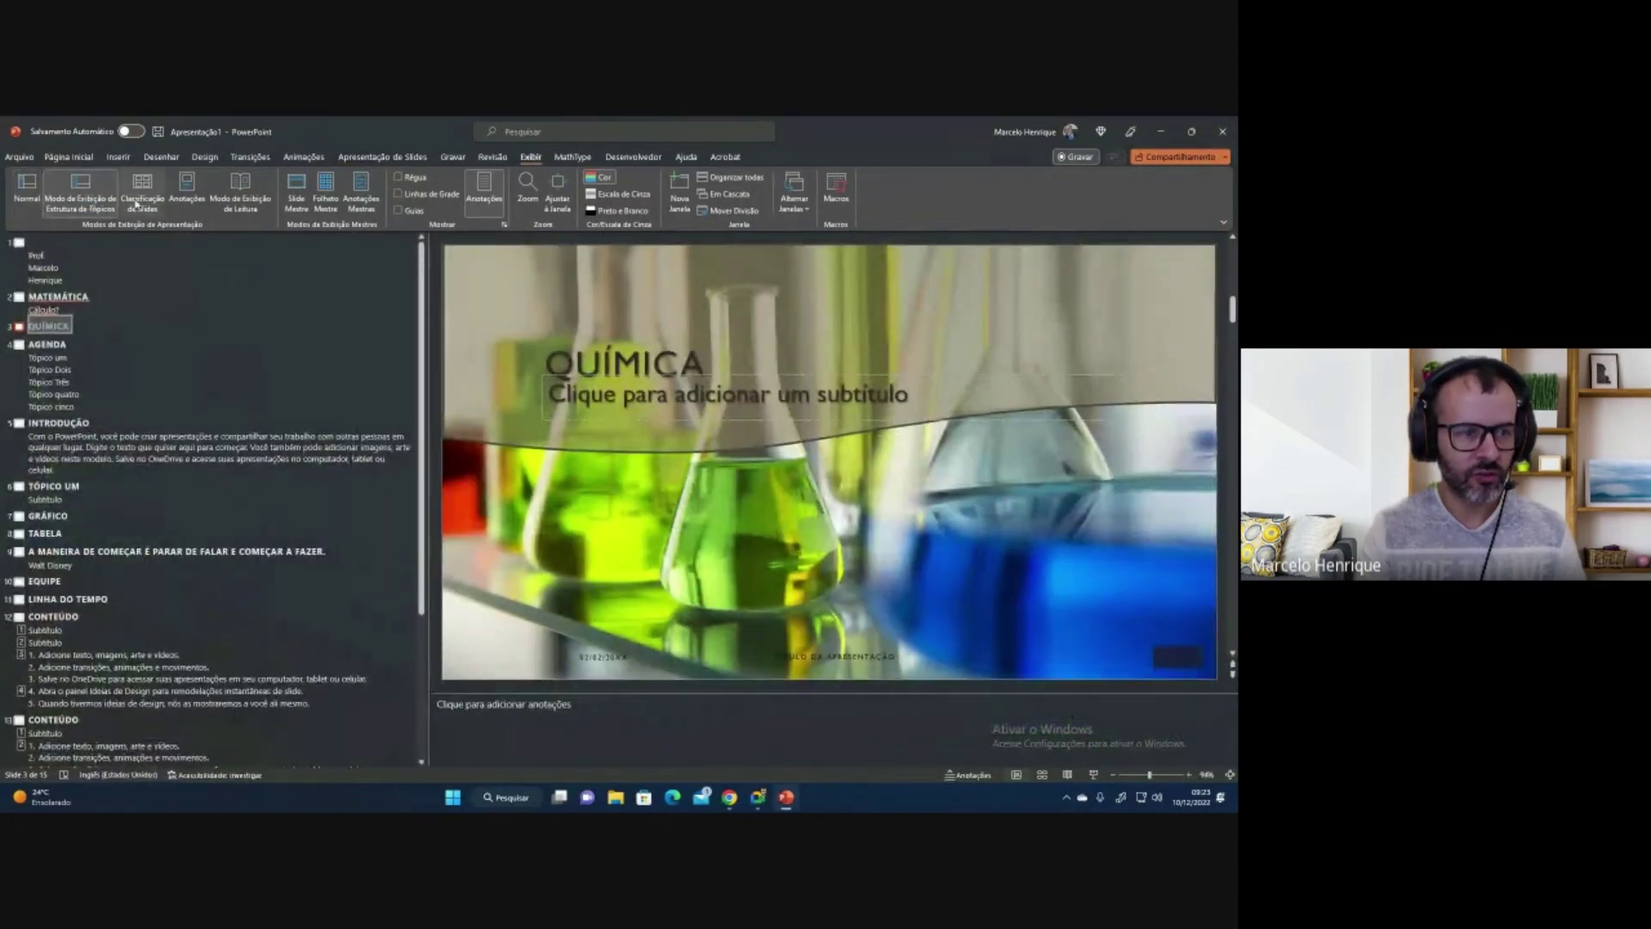
{"action": "left_click", "coordinate": [143, 205]}
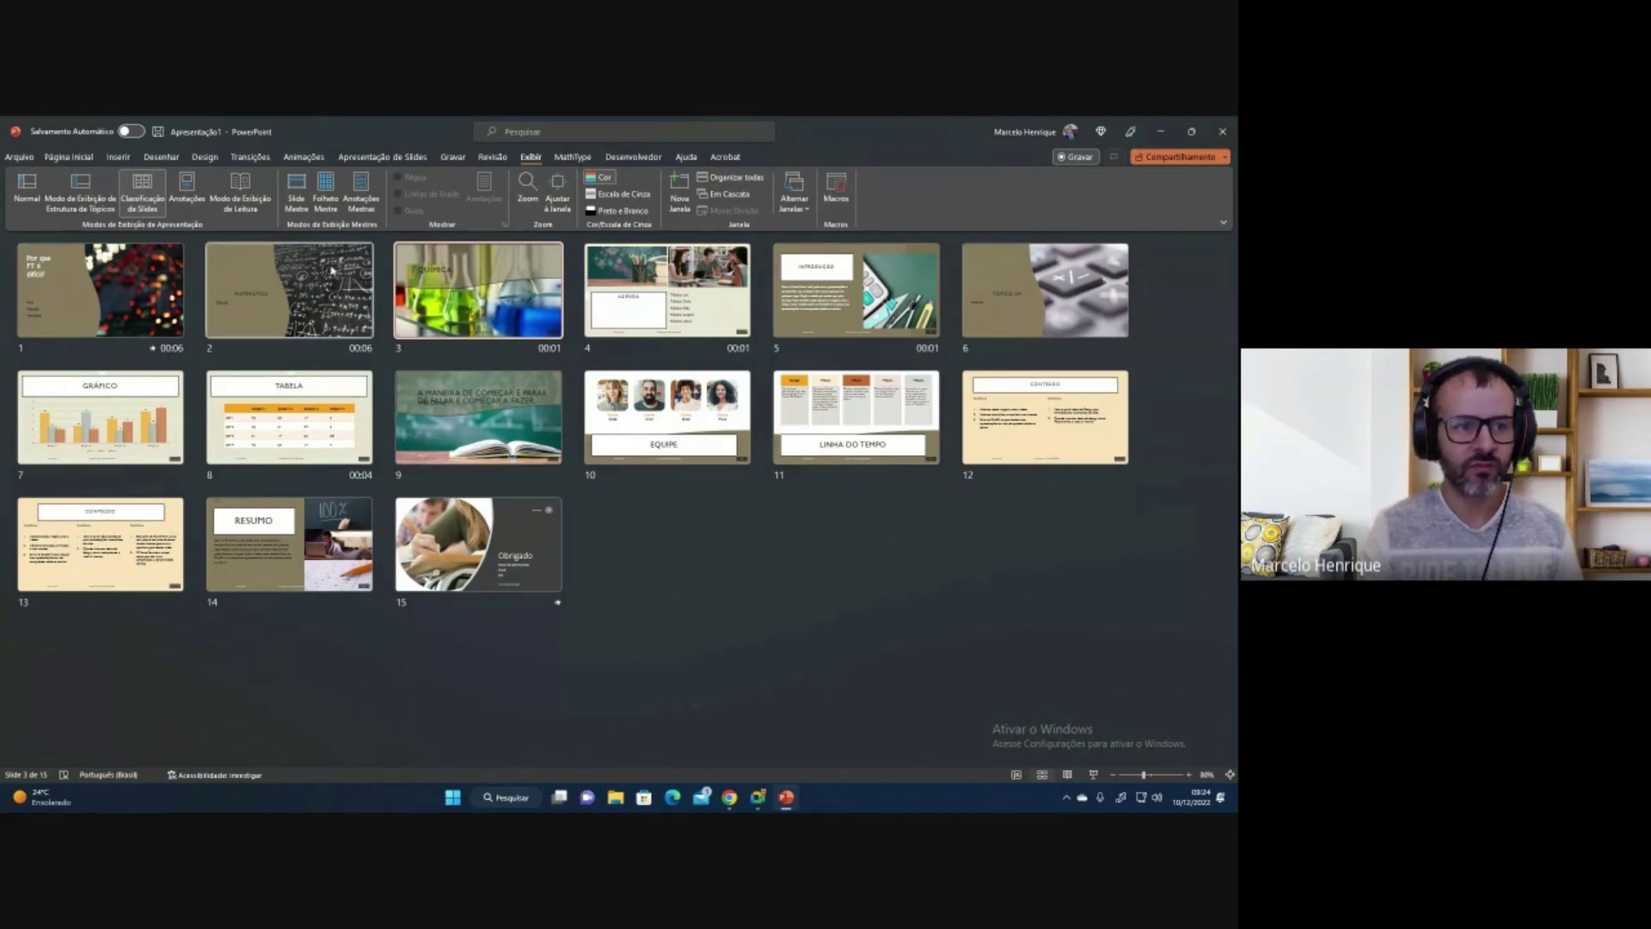
Open the slide show recording view from the current slide and go back to the first slide.
{"action": "left_click", "coordinate": [383, 157]}
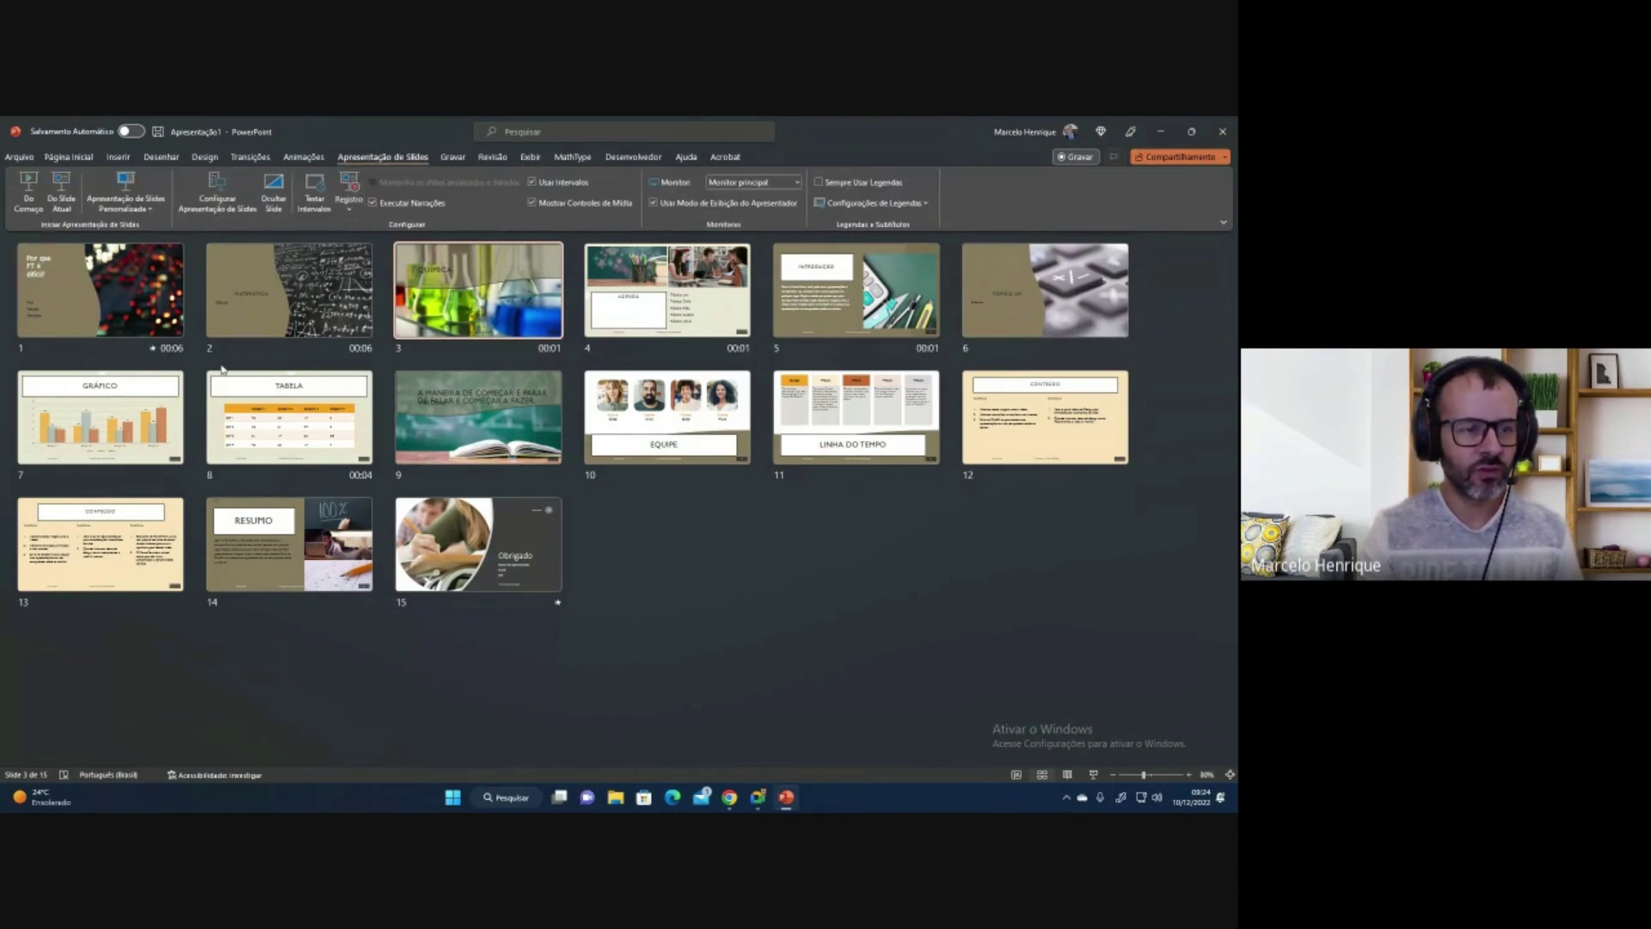
{"action": "left_click", "coordinate": [346, 210]}
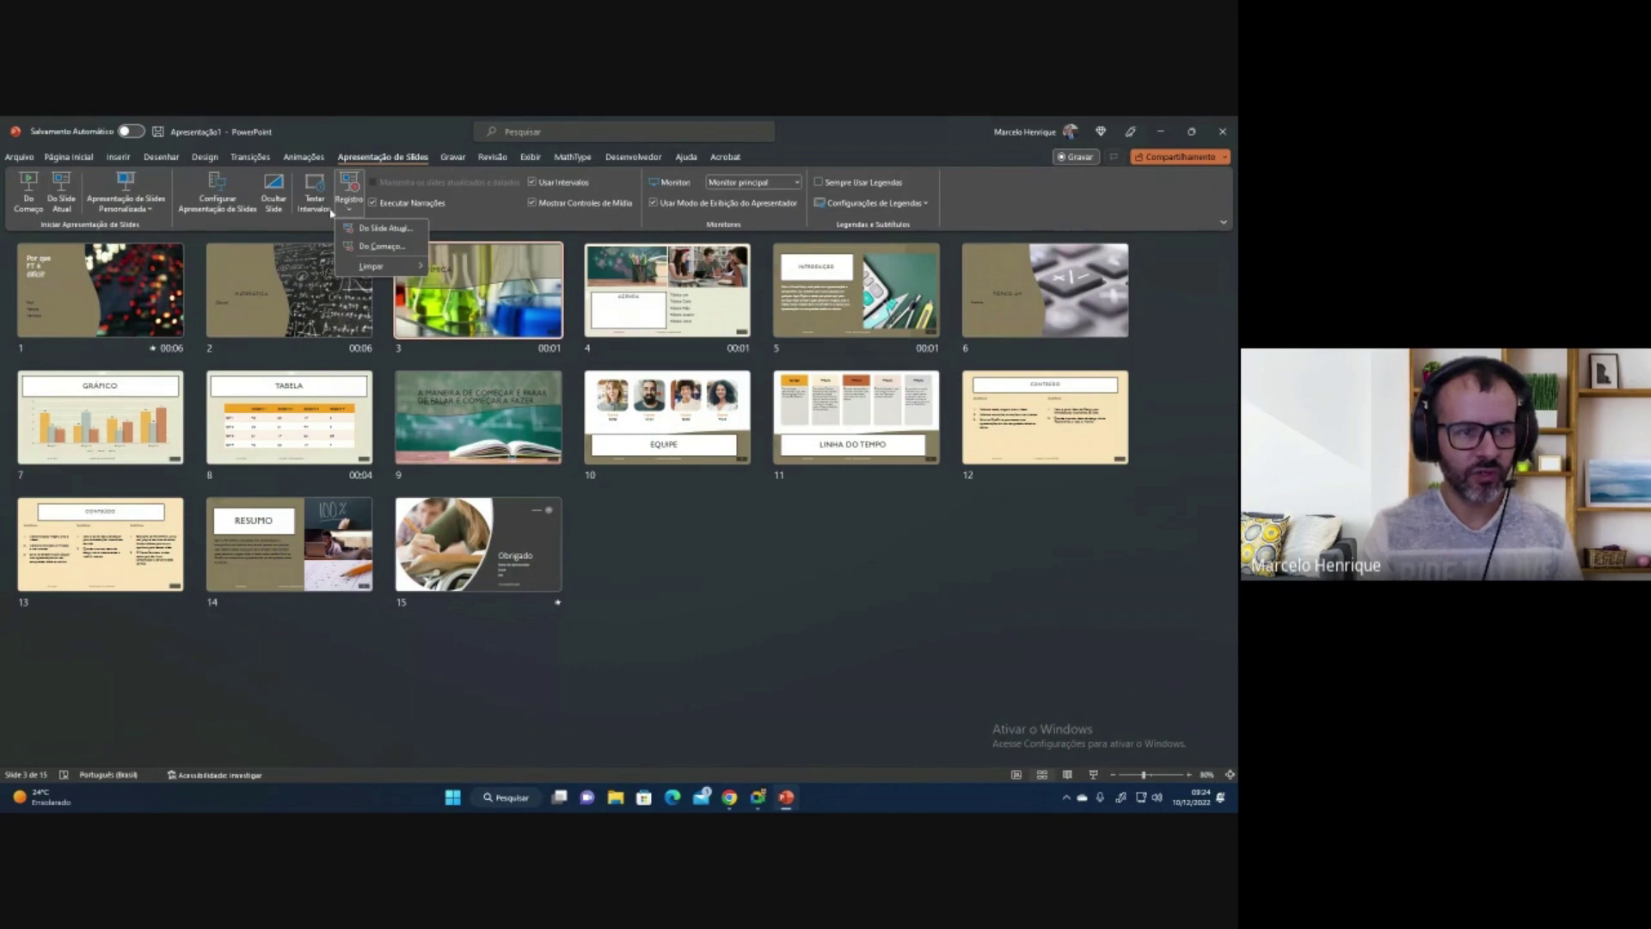
{"action": "left_click", "coordinate": [354, 228]}
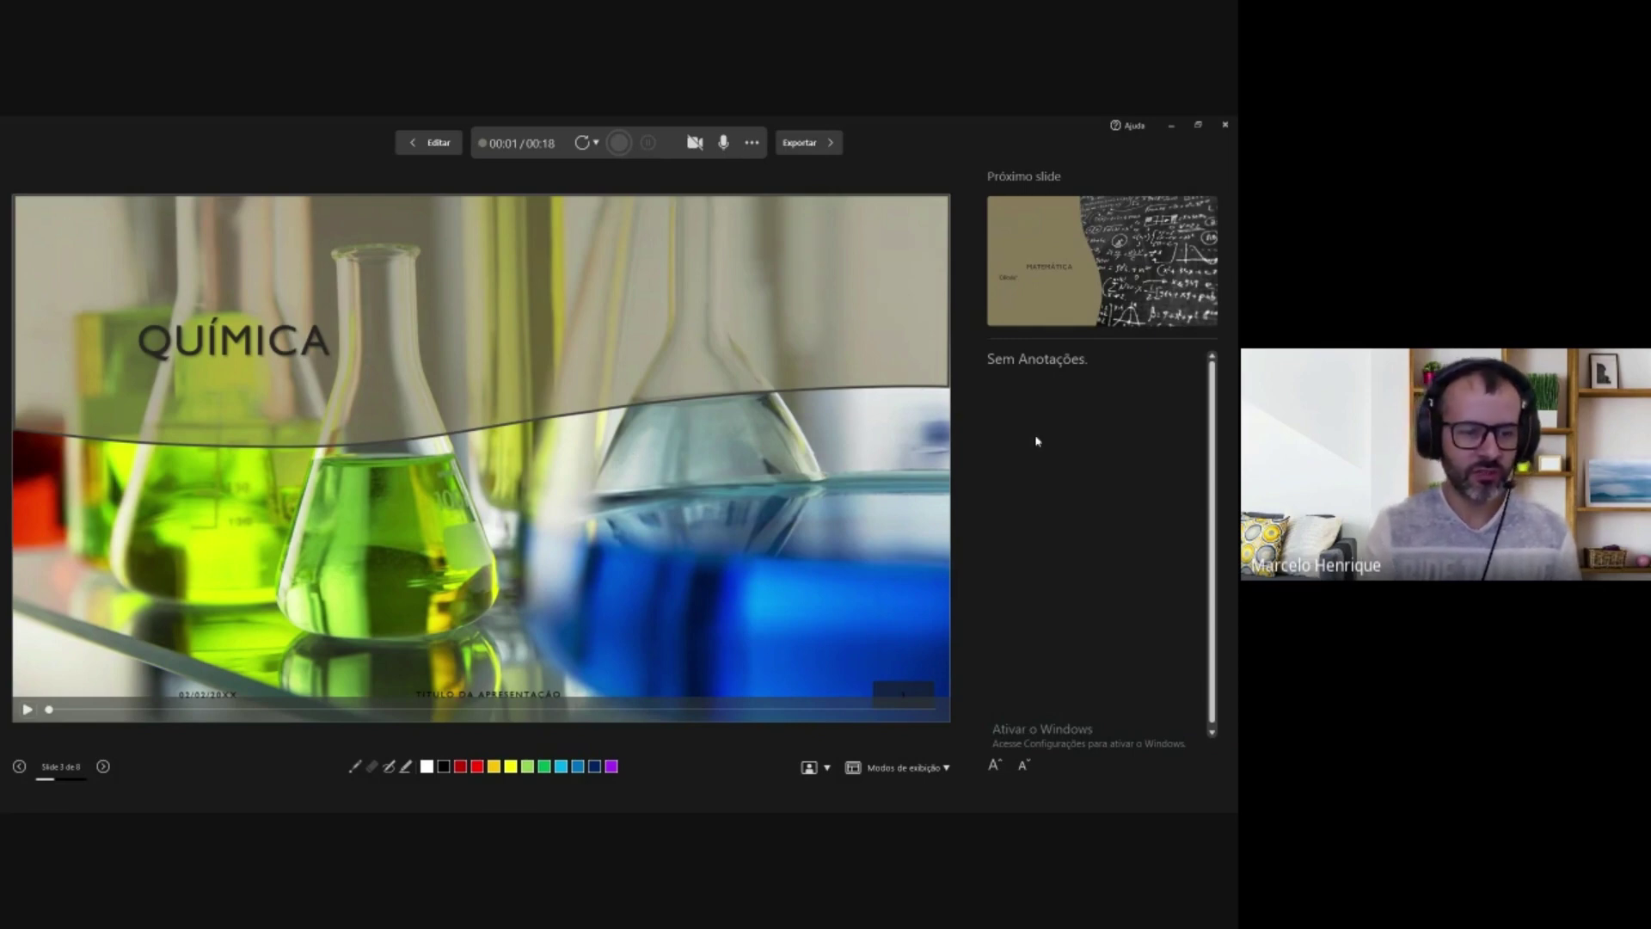
{"action": "key", "text": "Left"}
{"action": "key", "text": "Left"}
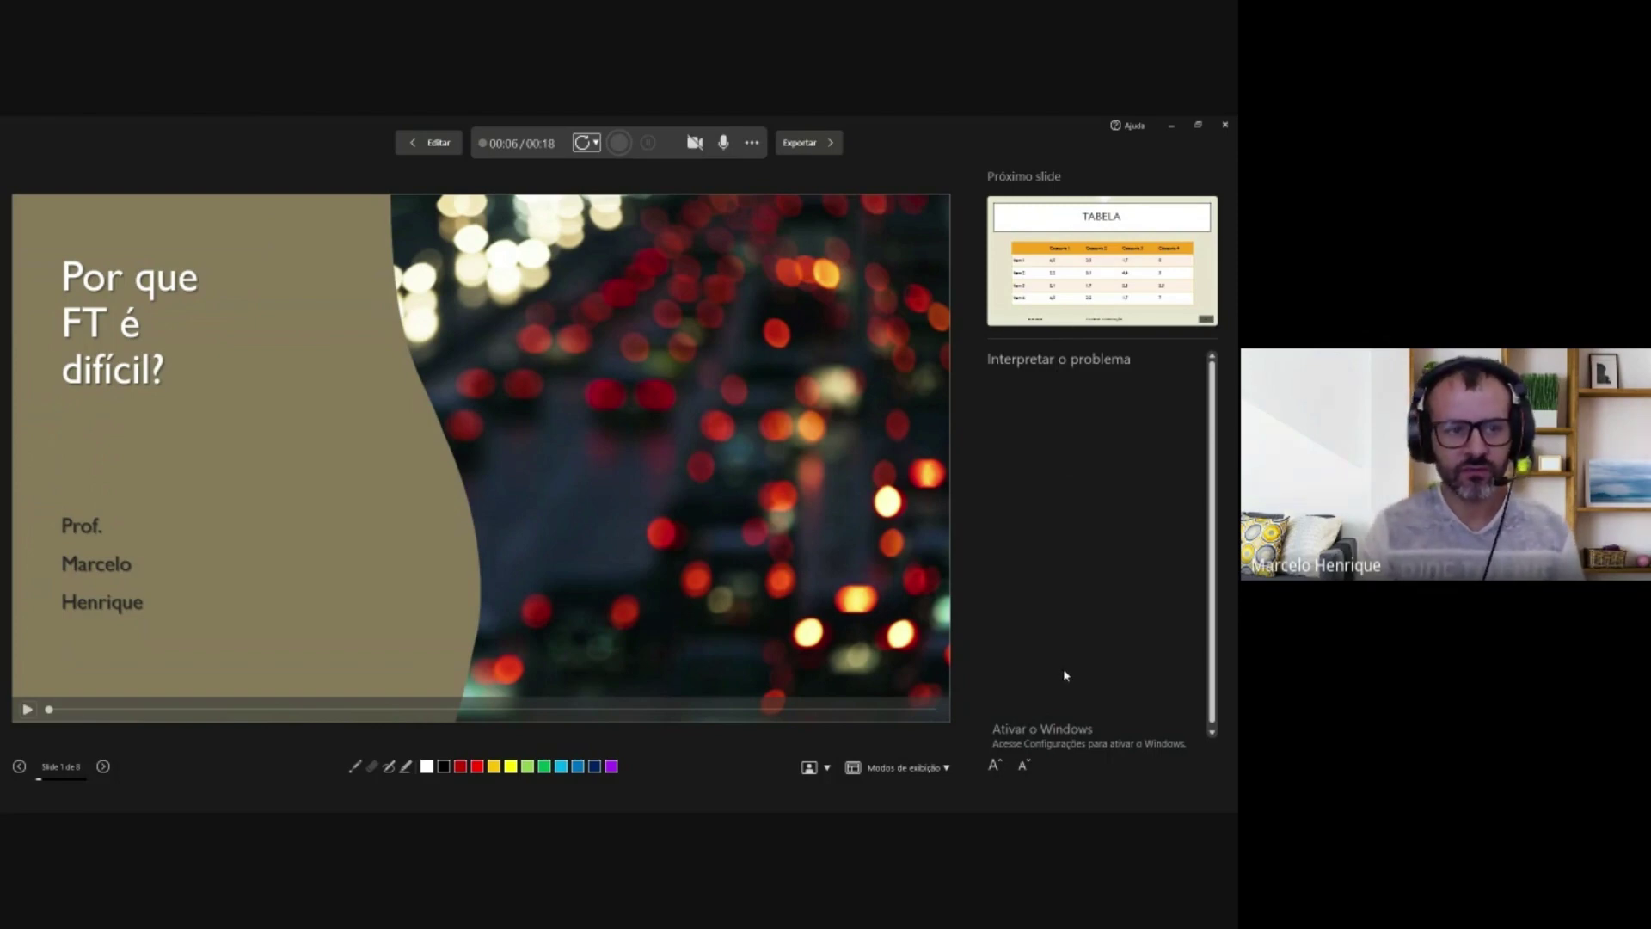
Examine the retake choices and the microphone, camera and recording removal options in the recording view.
{"action": "left_click", "coordinate": [596, 144]}
{"action": "left_click", "coordinate": [597, 144]}
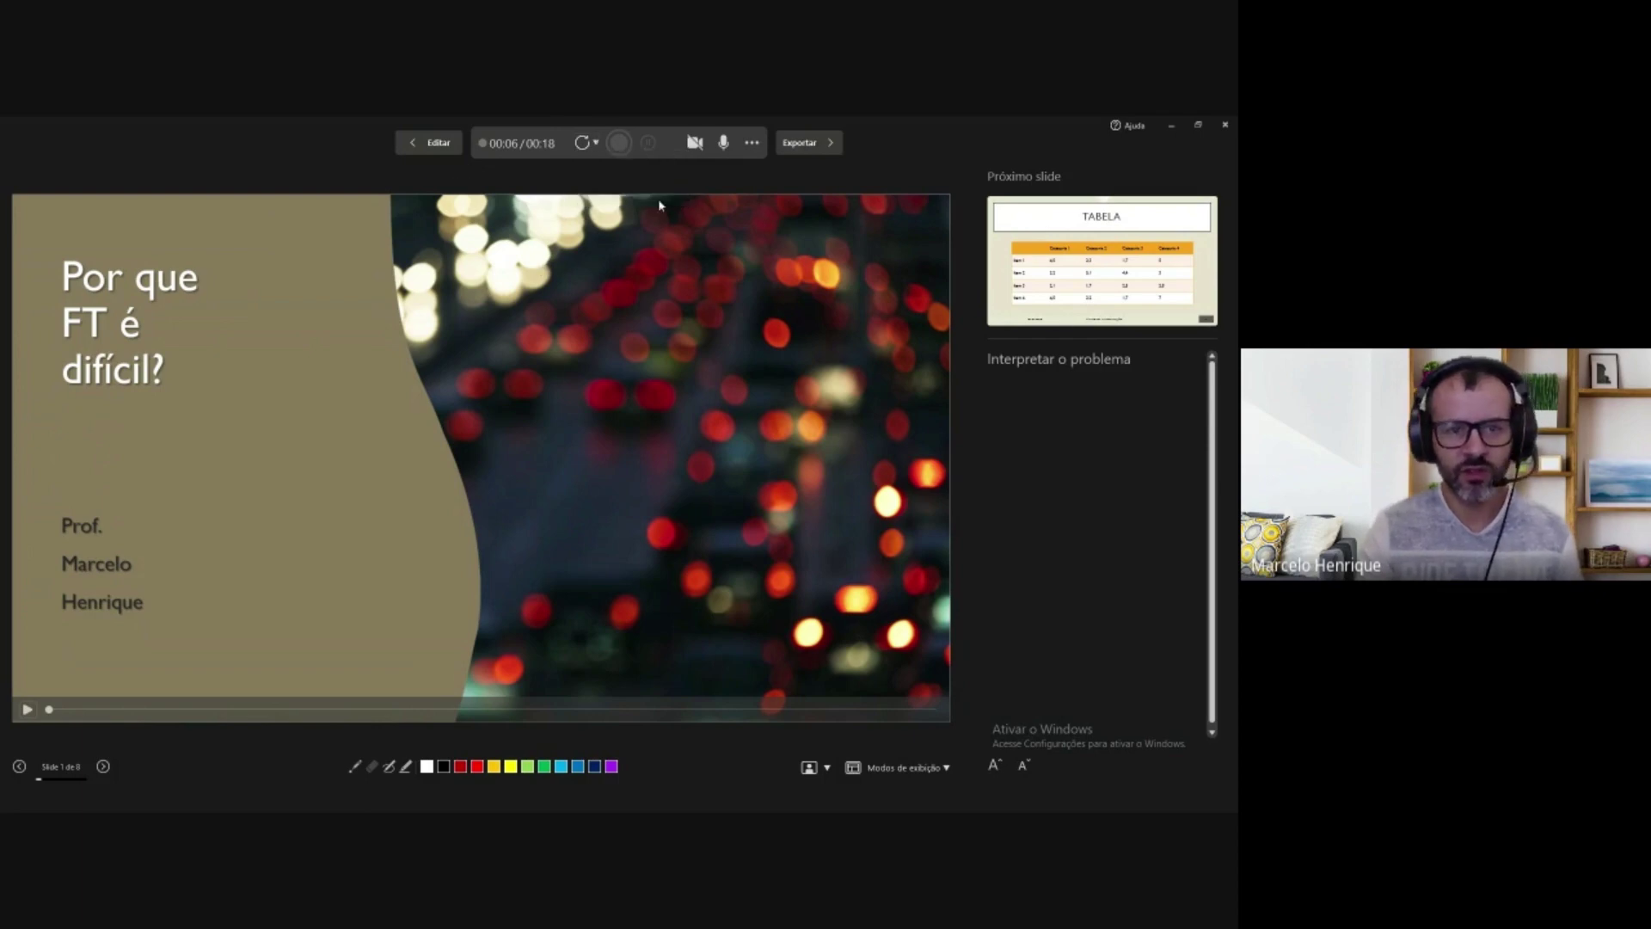
{"action": "left_click", "coordinate": [749, 146]}
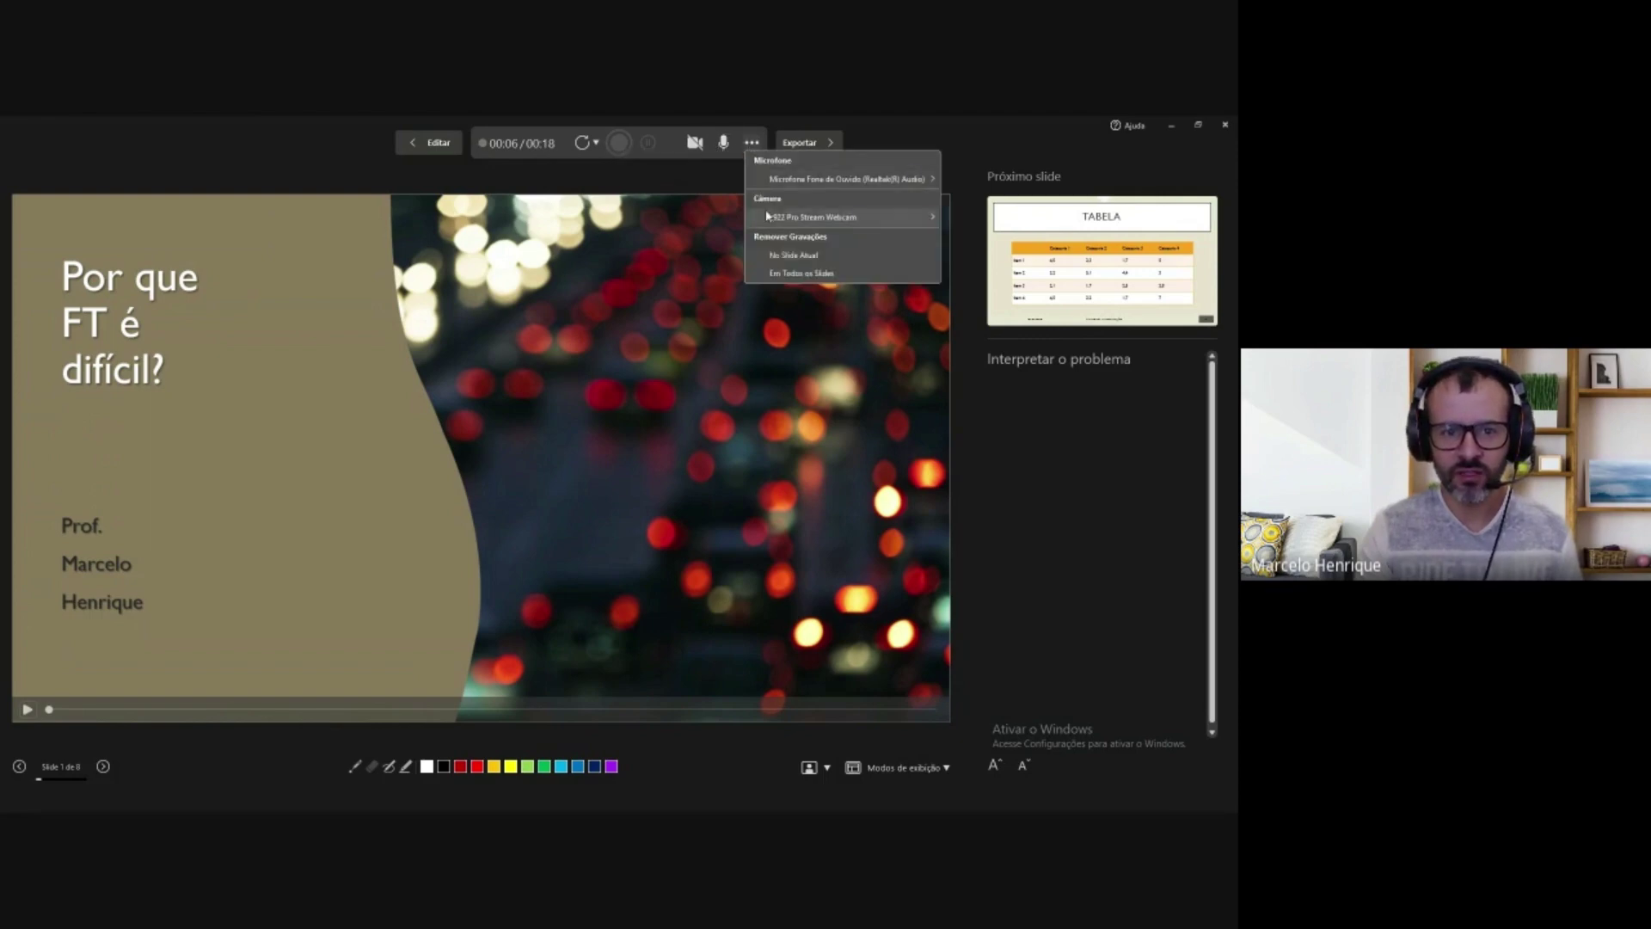
{"action": "mouse_move", "coordinate": [847, 179]}
Try to turn on the camera for the slide recording.
{"action": "left_click", "coordinate": [697, 145]}
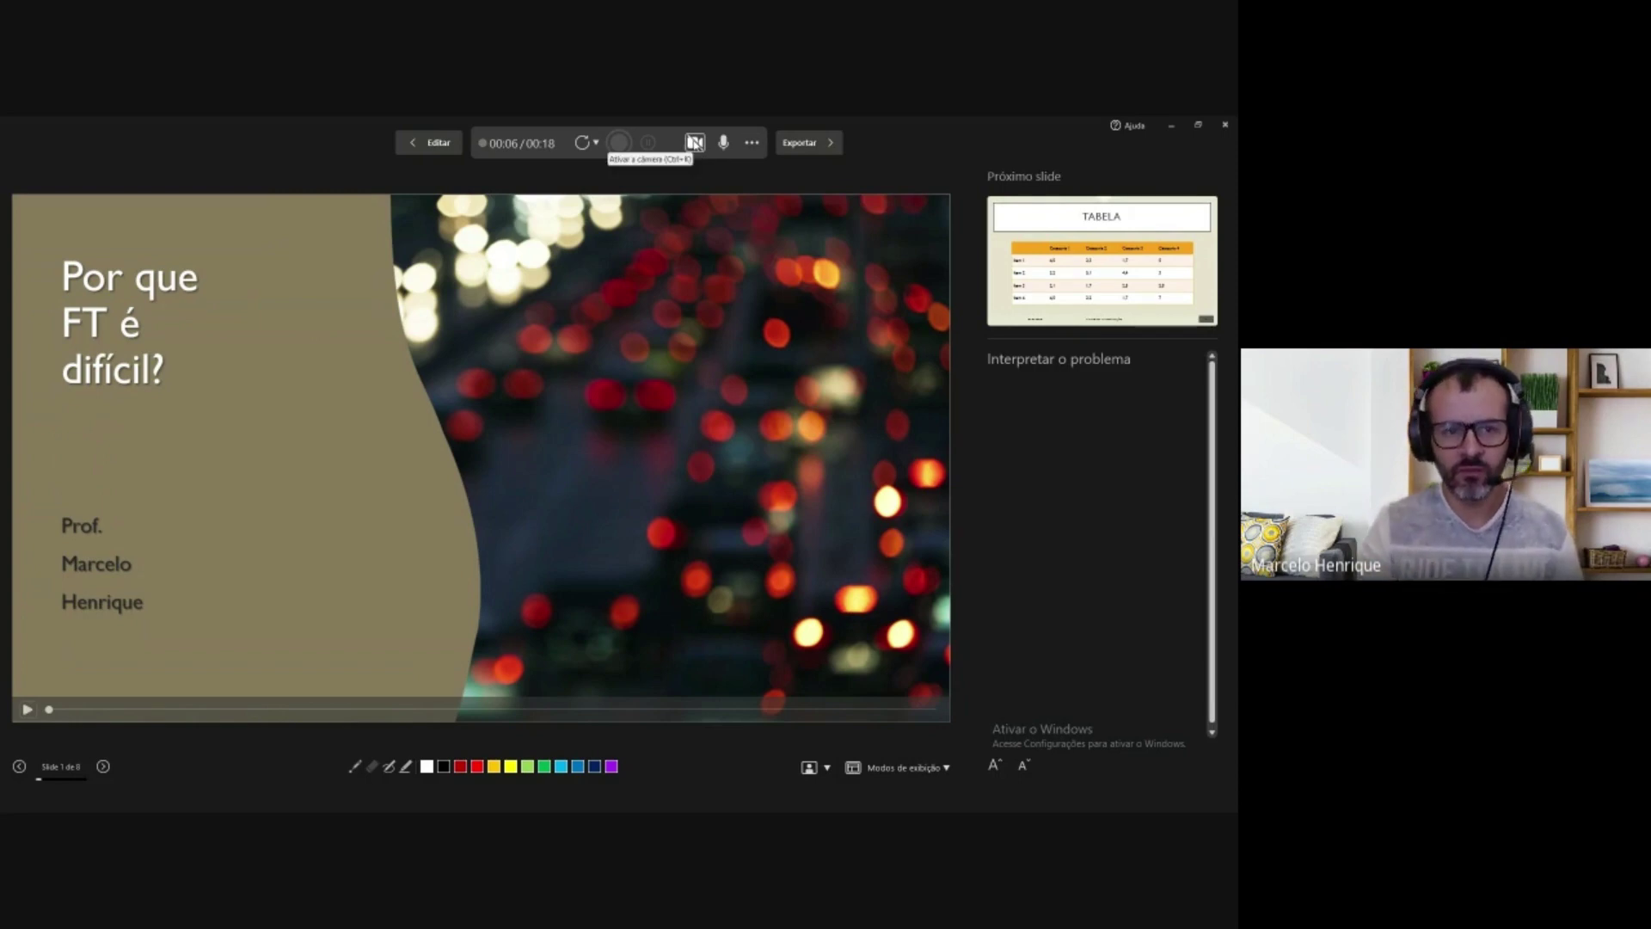
{"action": "left_click", "coordinate": [695, 143]}
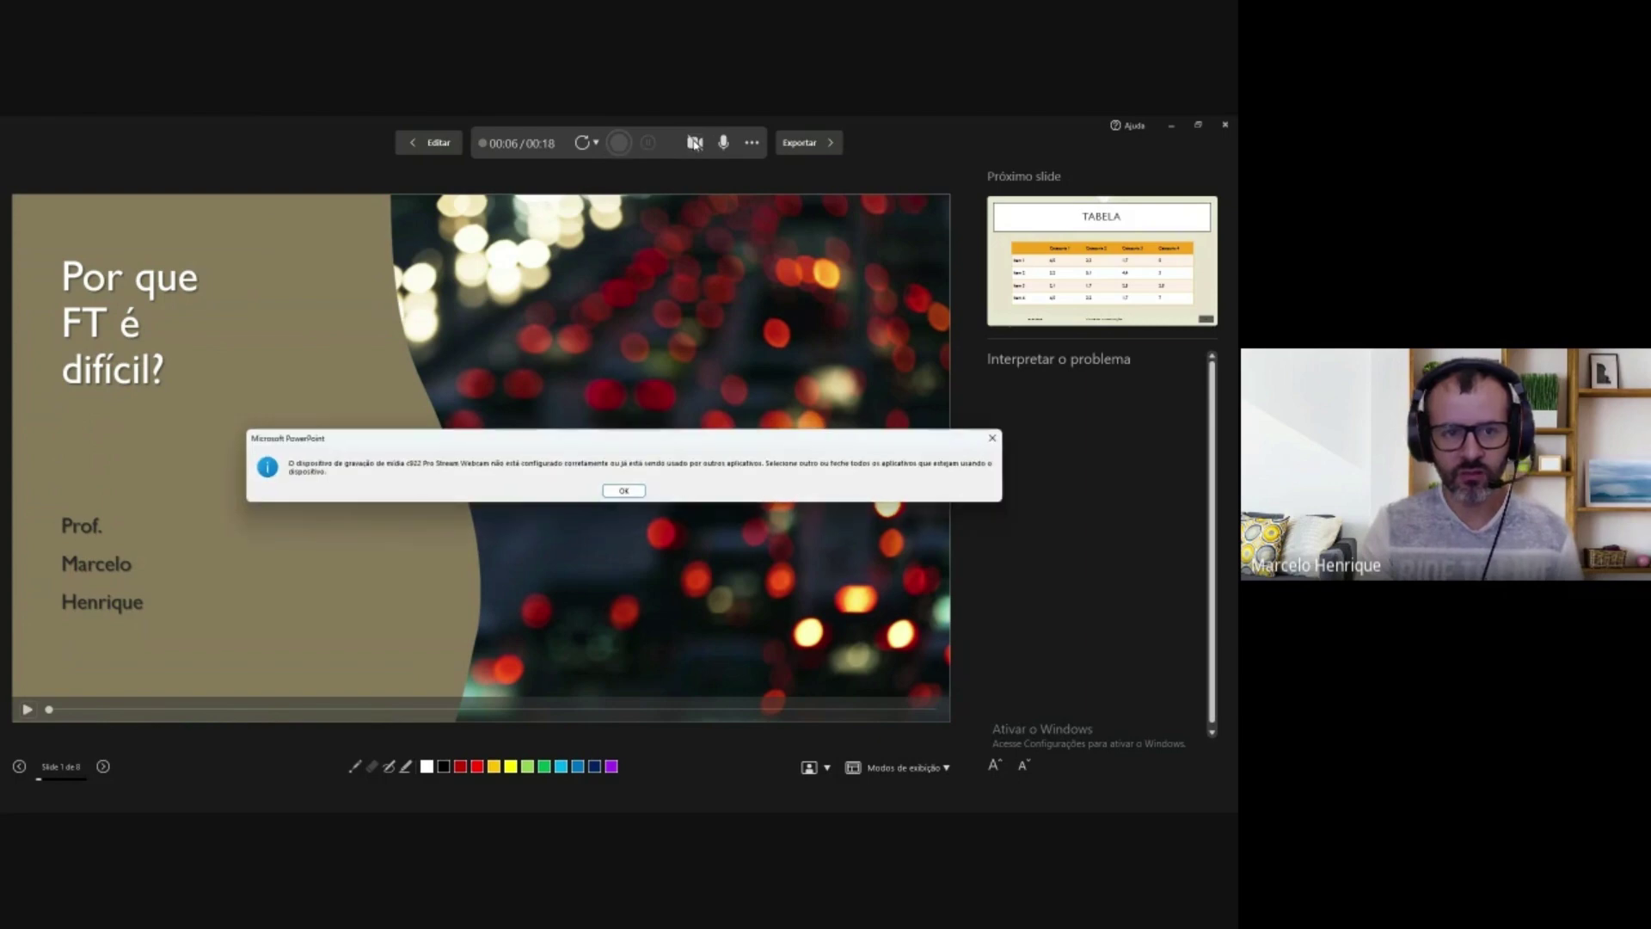
{"action": "left_click", "coordinate": [623, 492]}
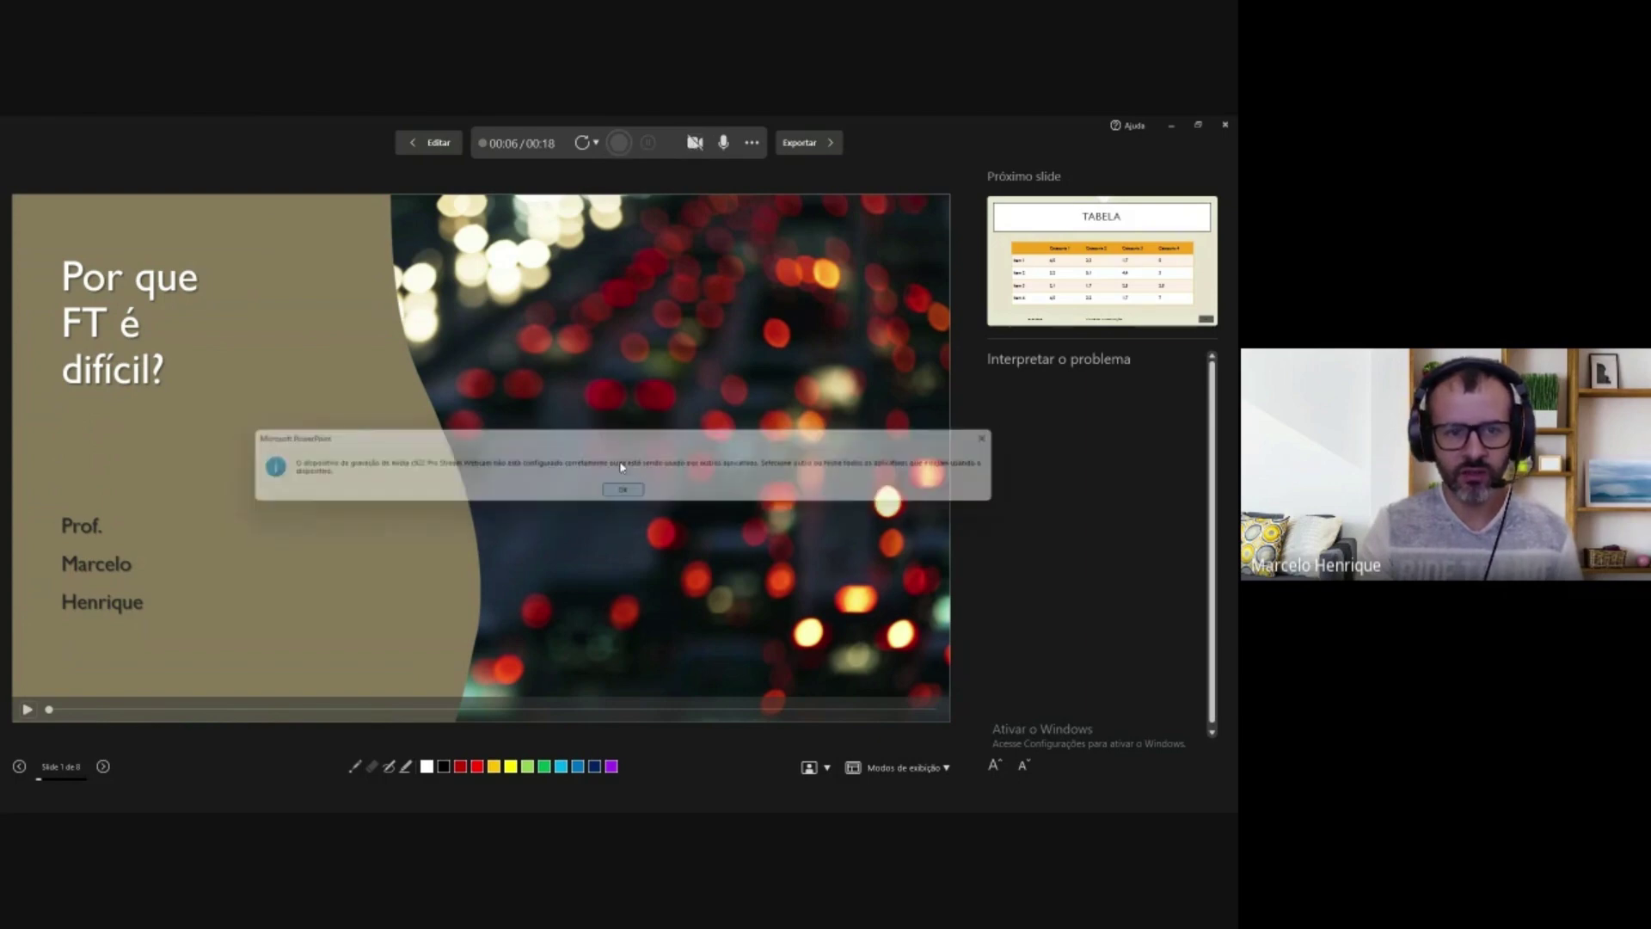
Switch to the Google Meet window, turn off the camera in the call, and return to the recording view.
{"action": "key", "text": "alt+Tab"}
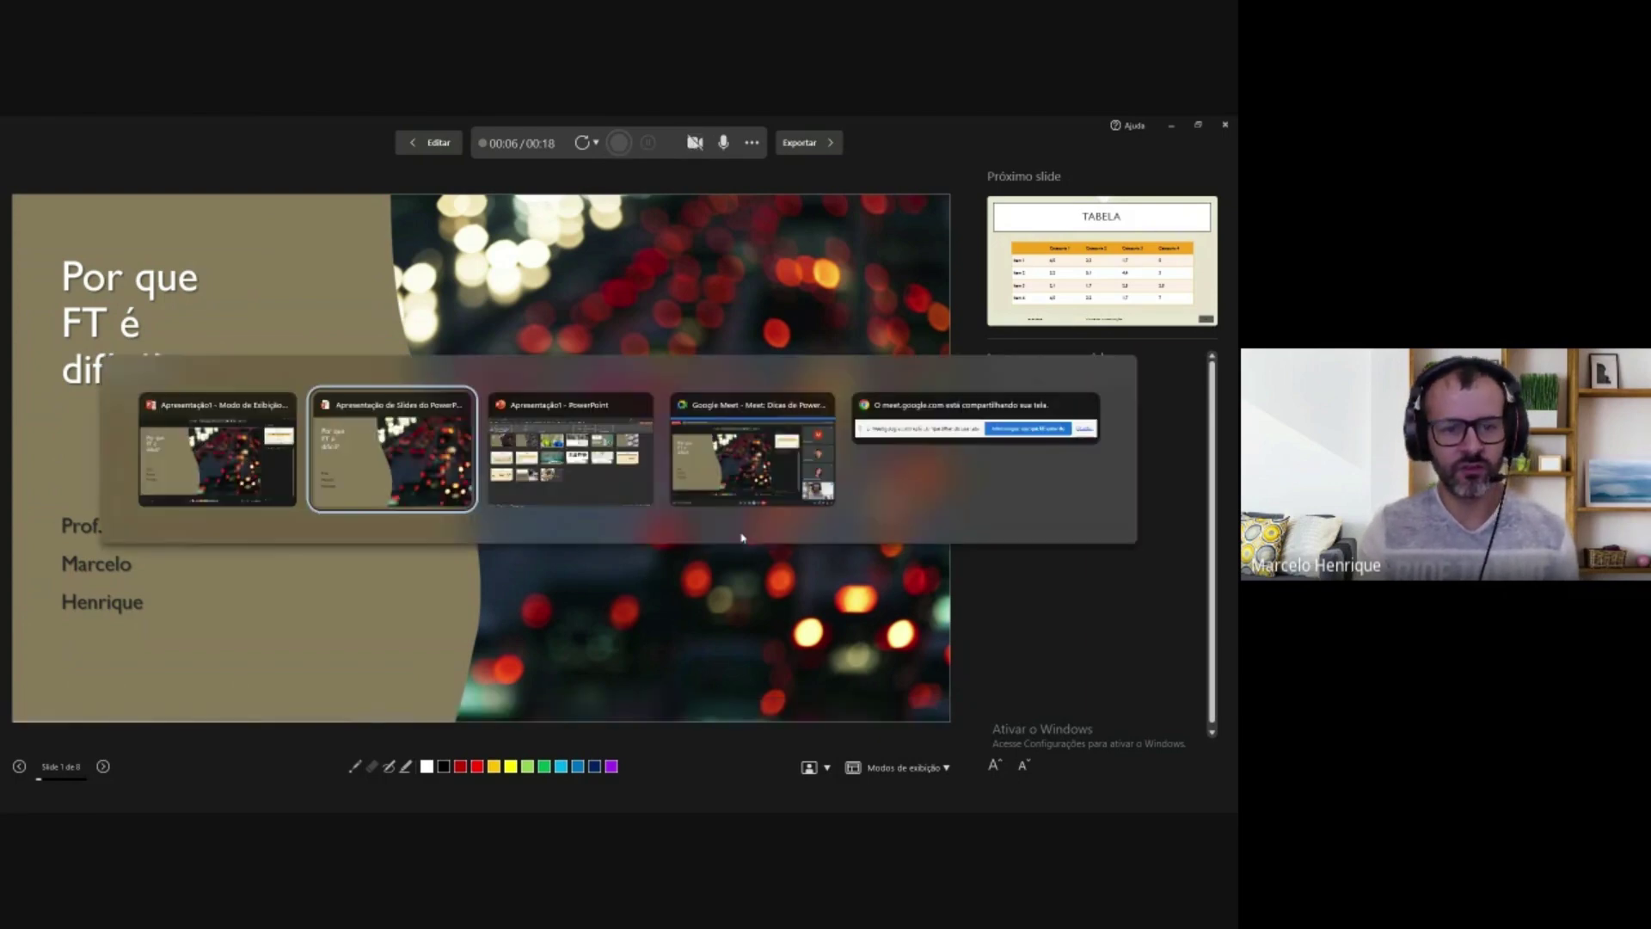
{"action": "key", "text": "Tab"}
{"action": "key", "text": "Tab"}
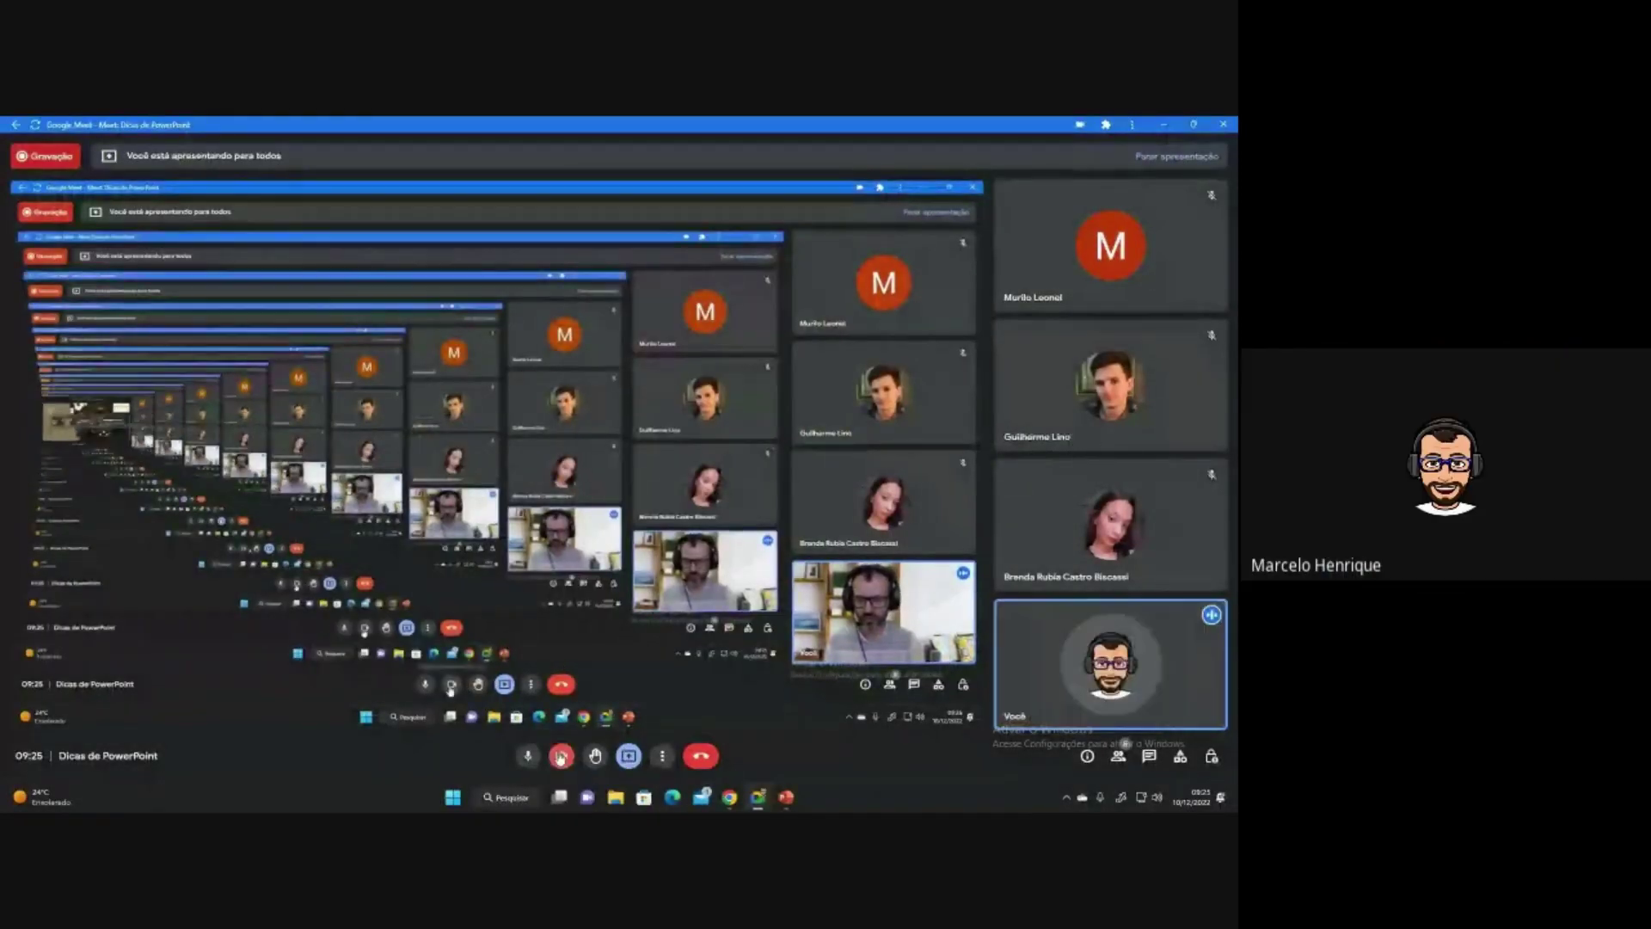
{"action": "key", "text": "alt+Tab"}
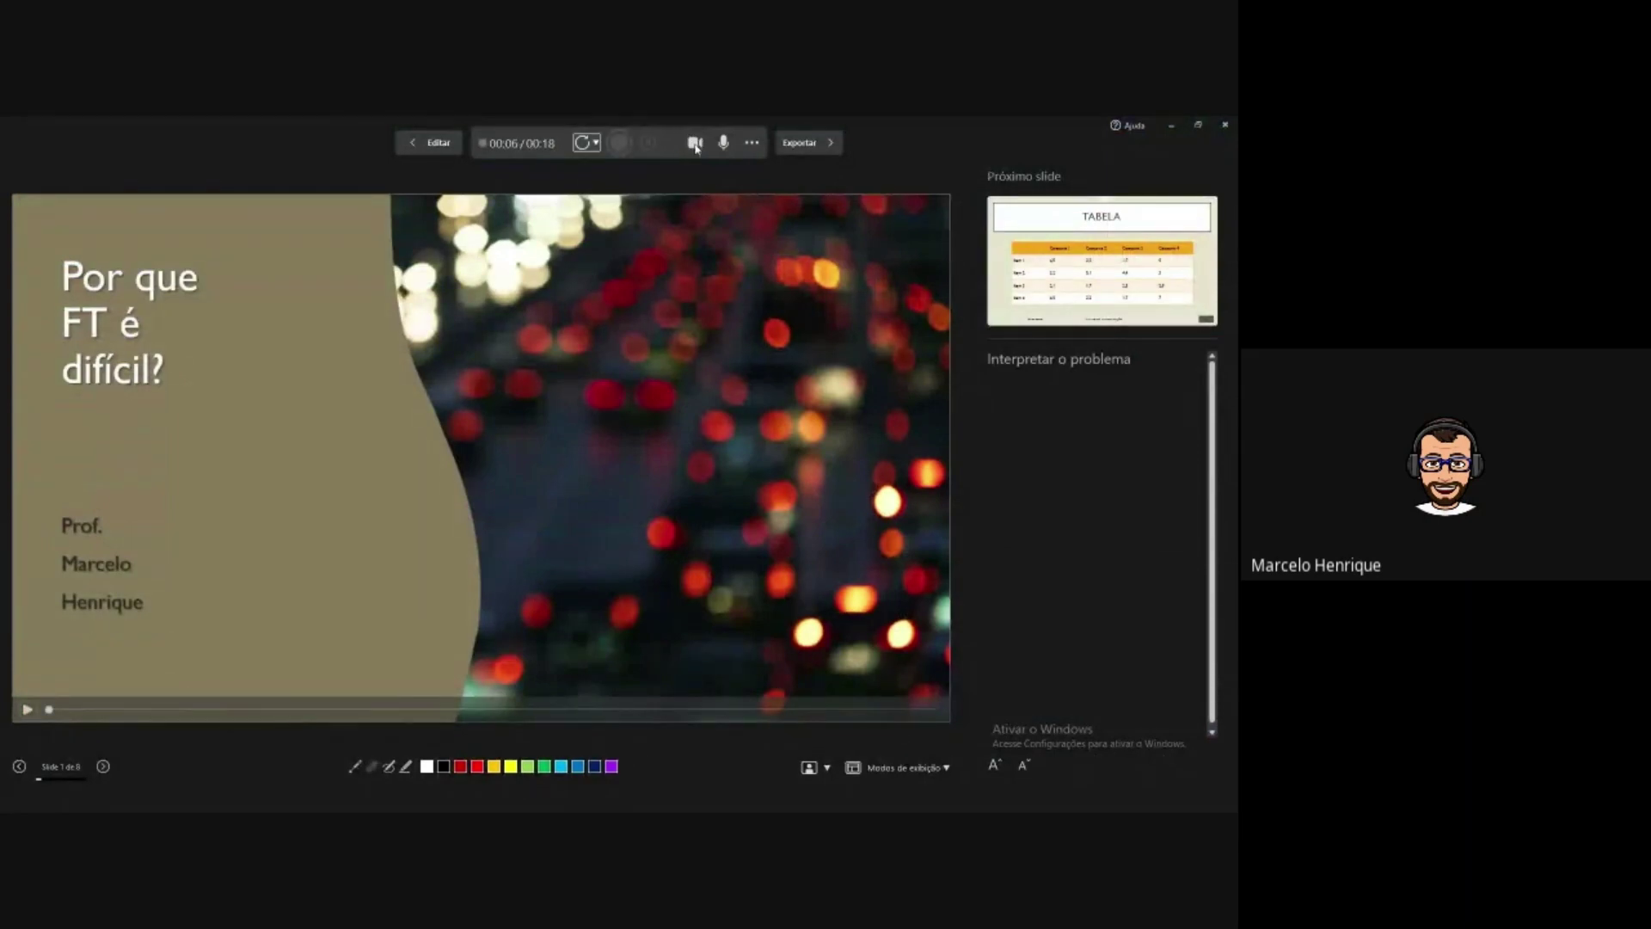
Turn on the camera in the recording view and start recording the first slide.
{"action": "left_click", "coordinate": [695, 144]}
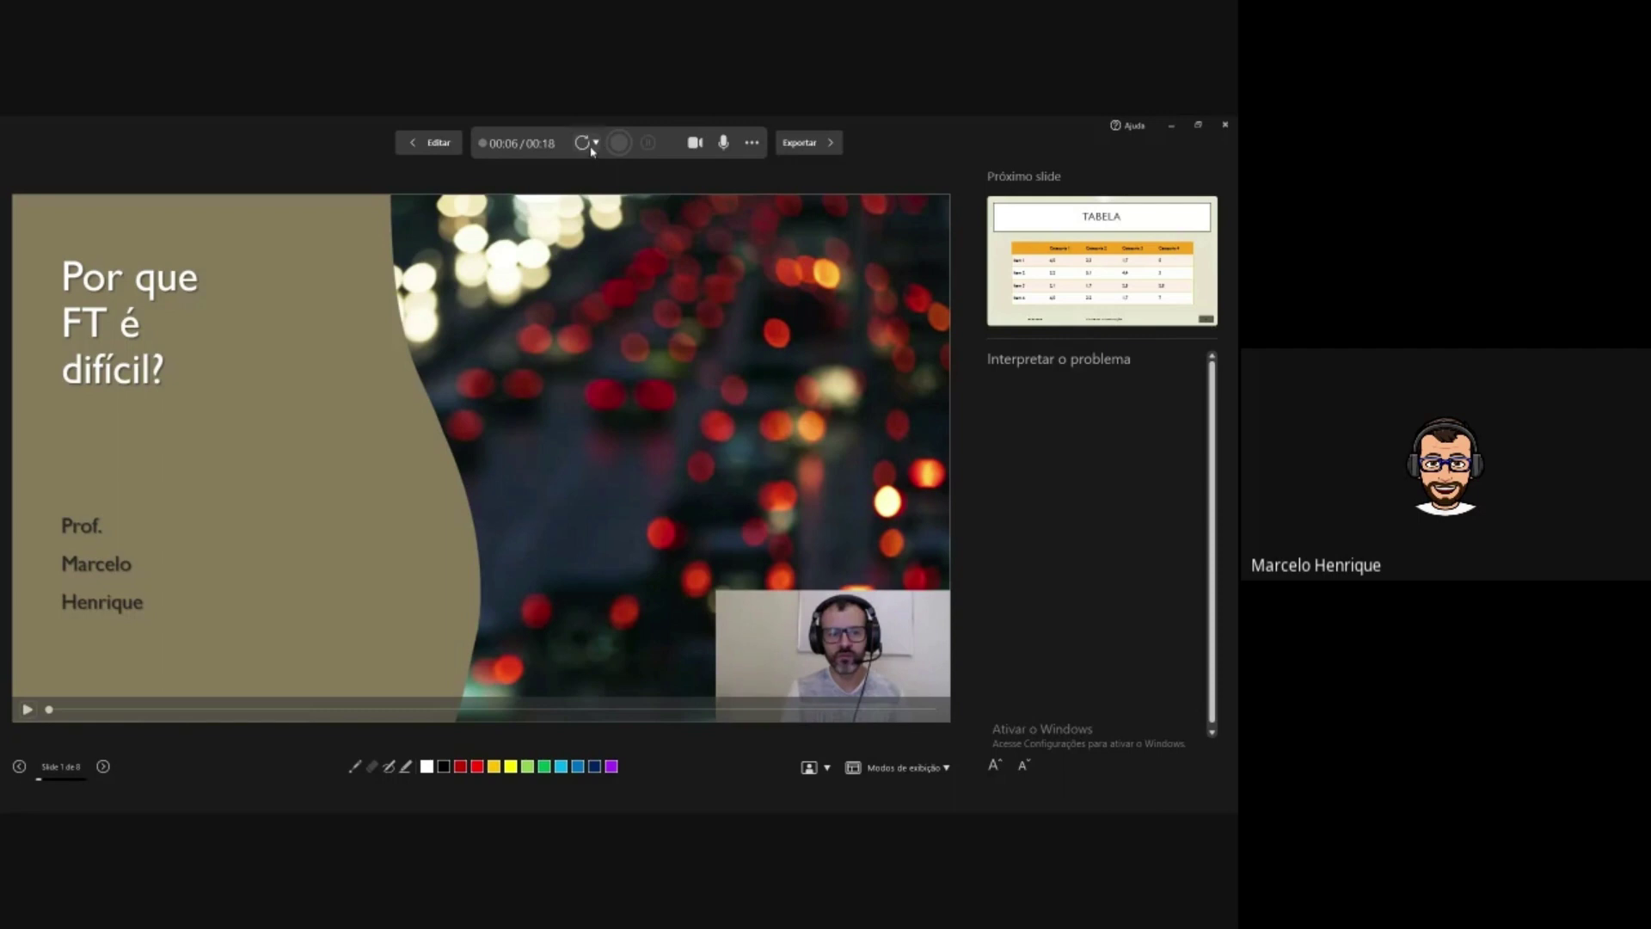
{"action": "left_click", "coordinate": [621, 181]}
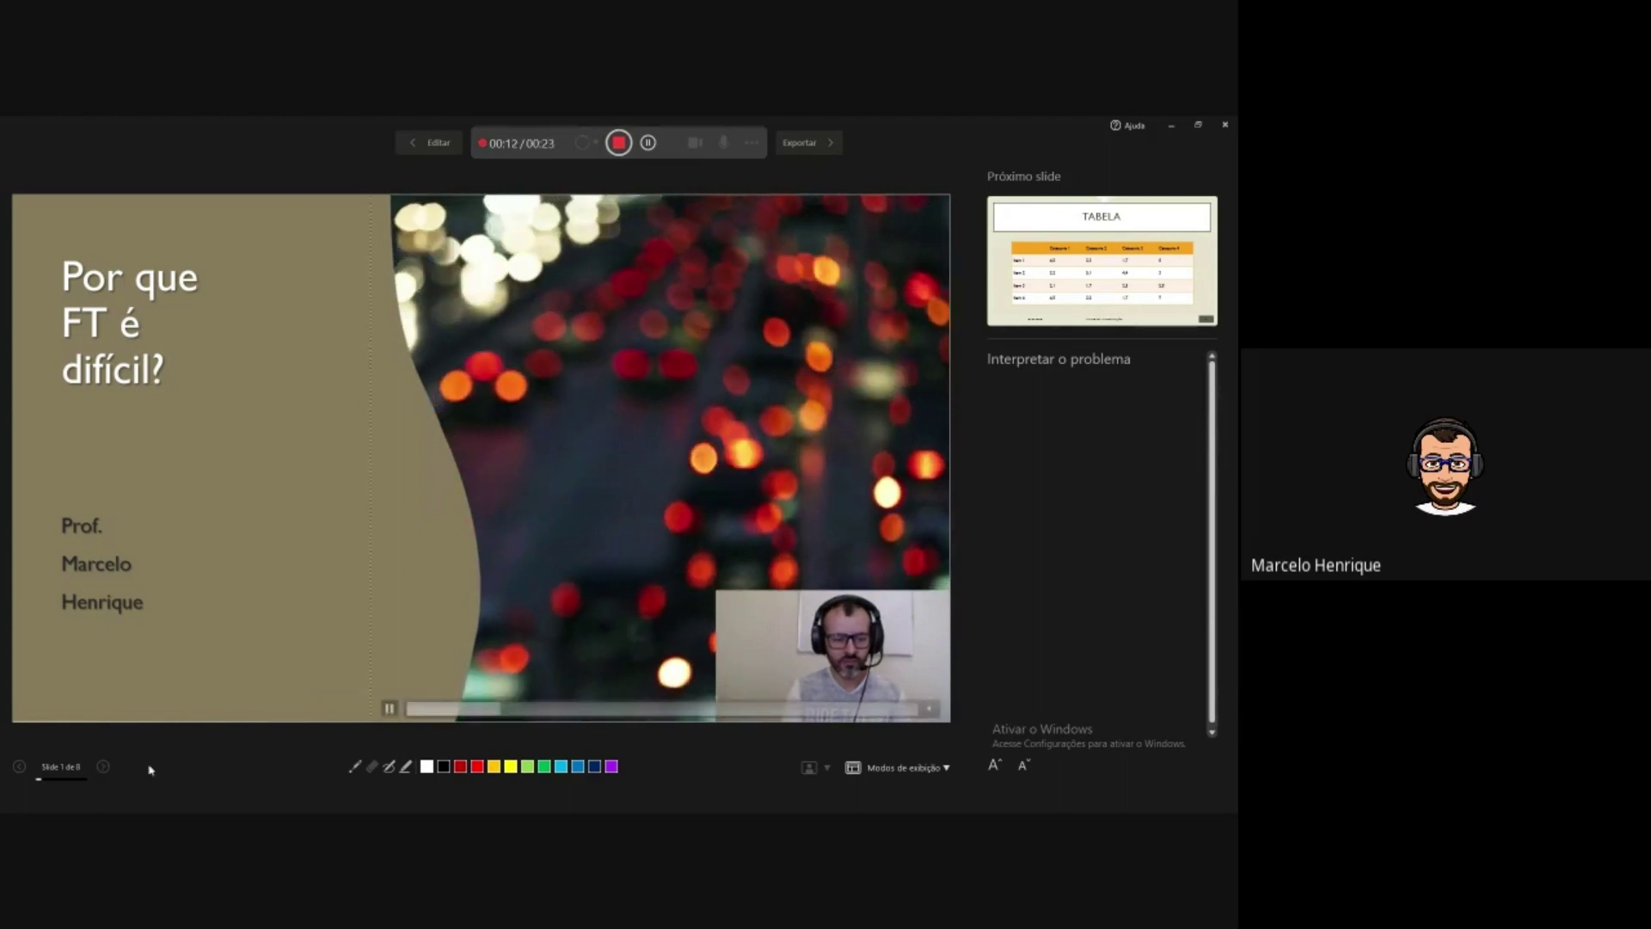
Stop recording the first slide, check the video export page, and leave the recording view.
{"action": "left_click", "coordinate": [619, 146]}
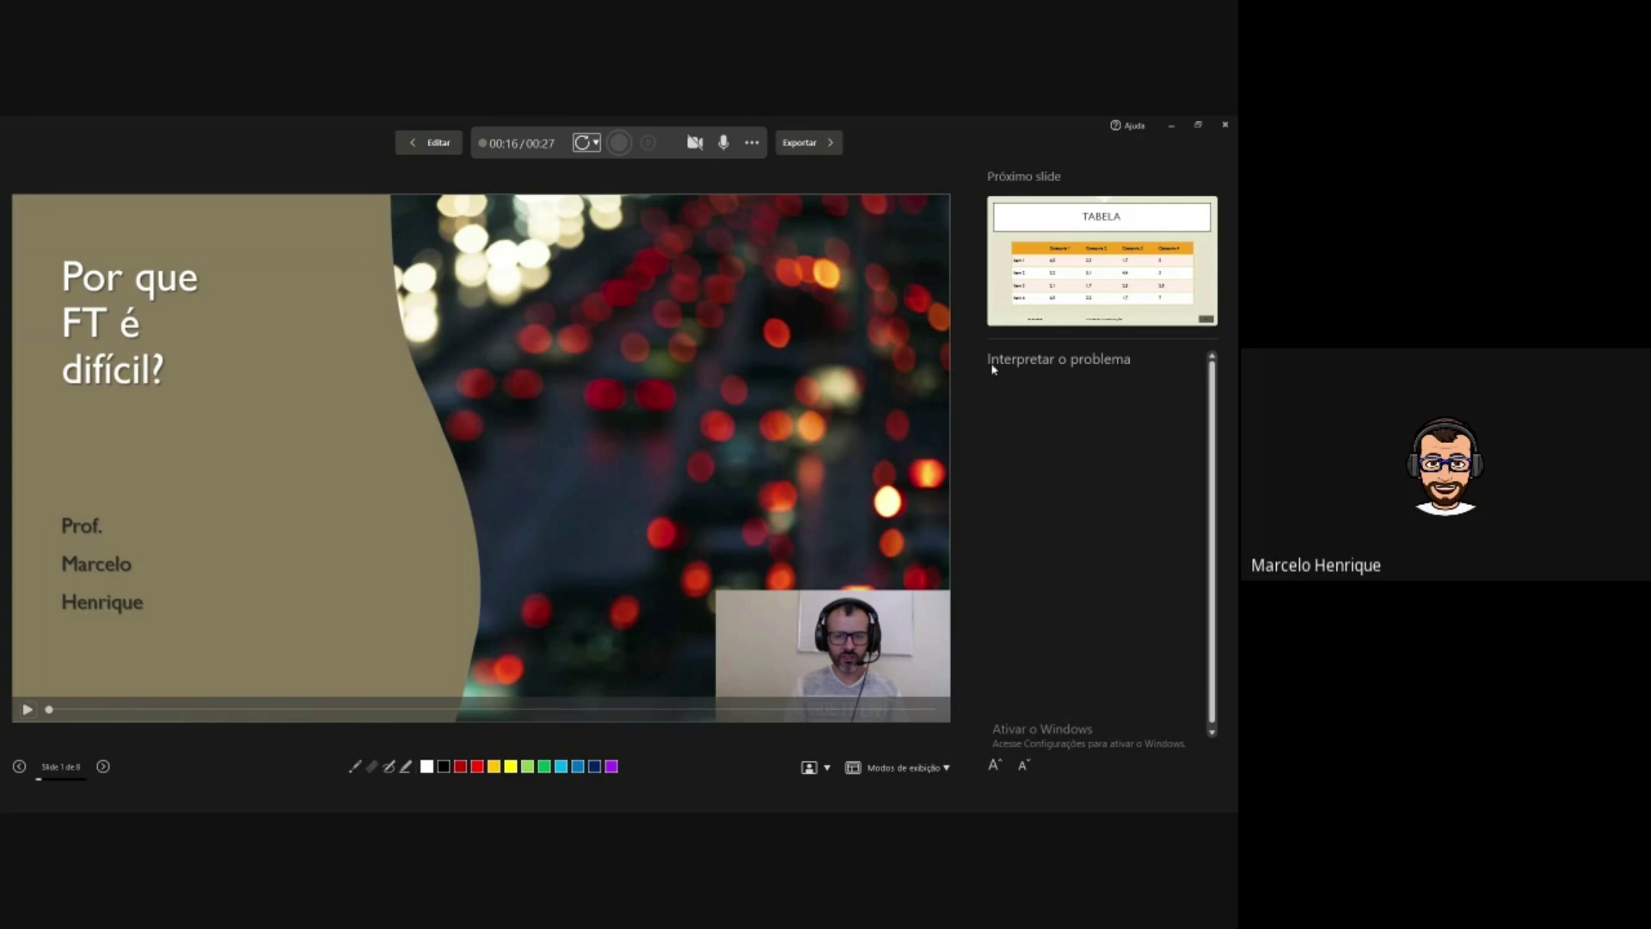
{"action": "left_click", "coordinate": [802, 152]}
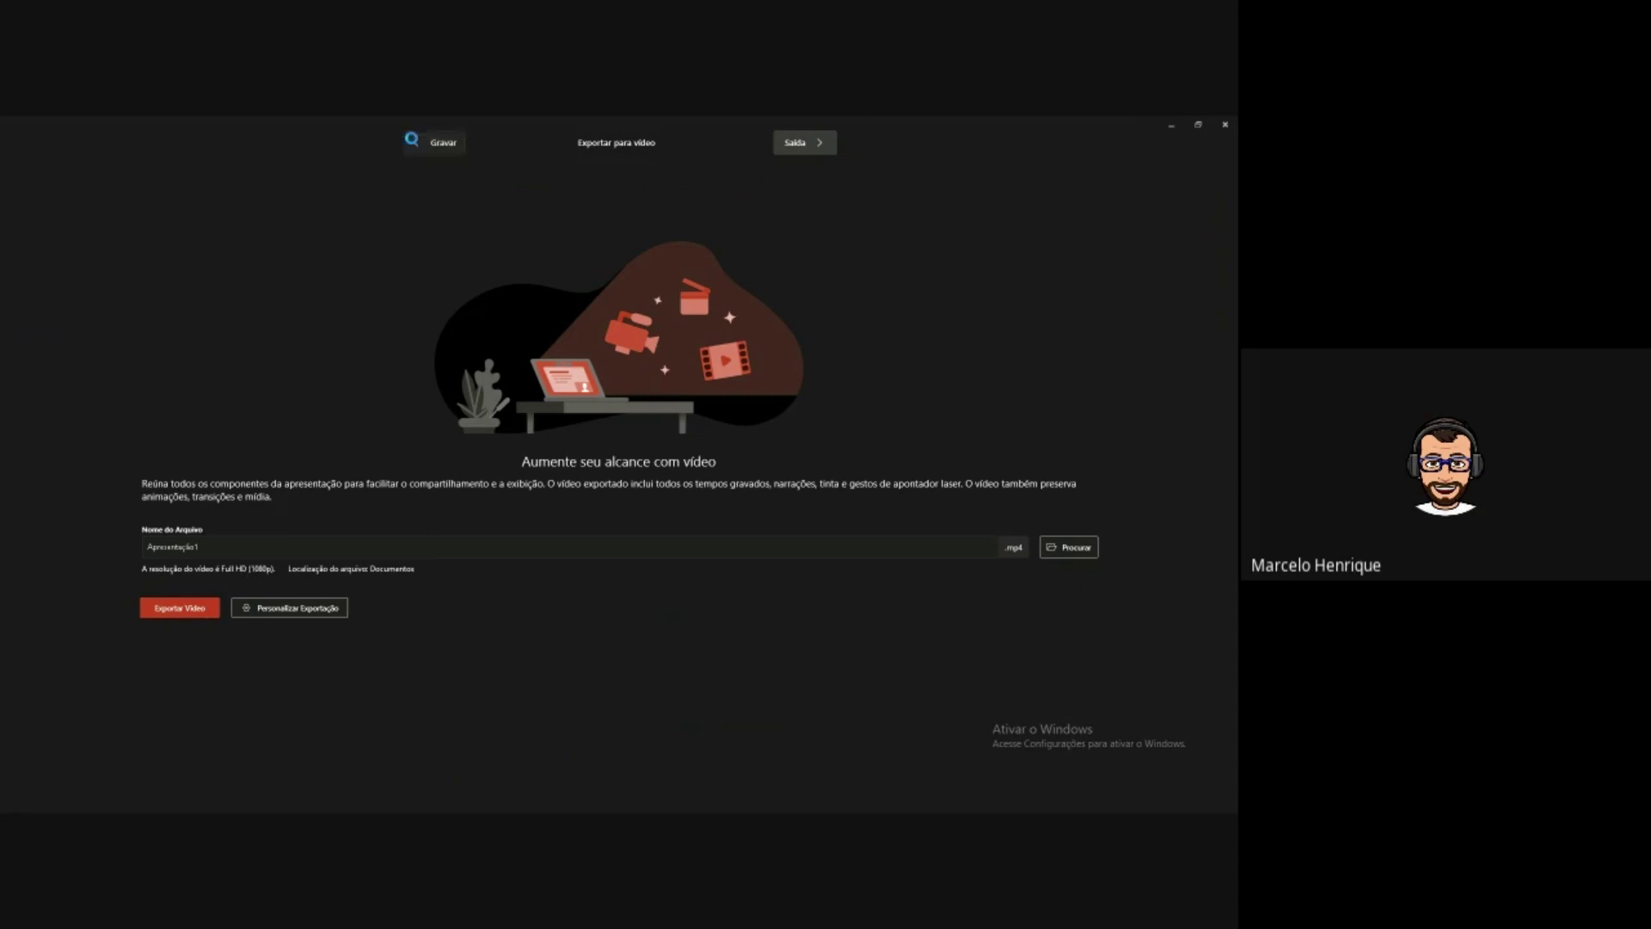
{"action": "left_click", "coordinate": [430, 143]}
{"action": "left_click", "coordinate": [432, 143]}
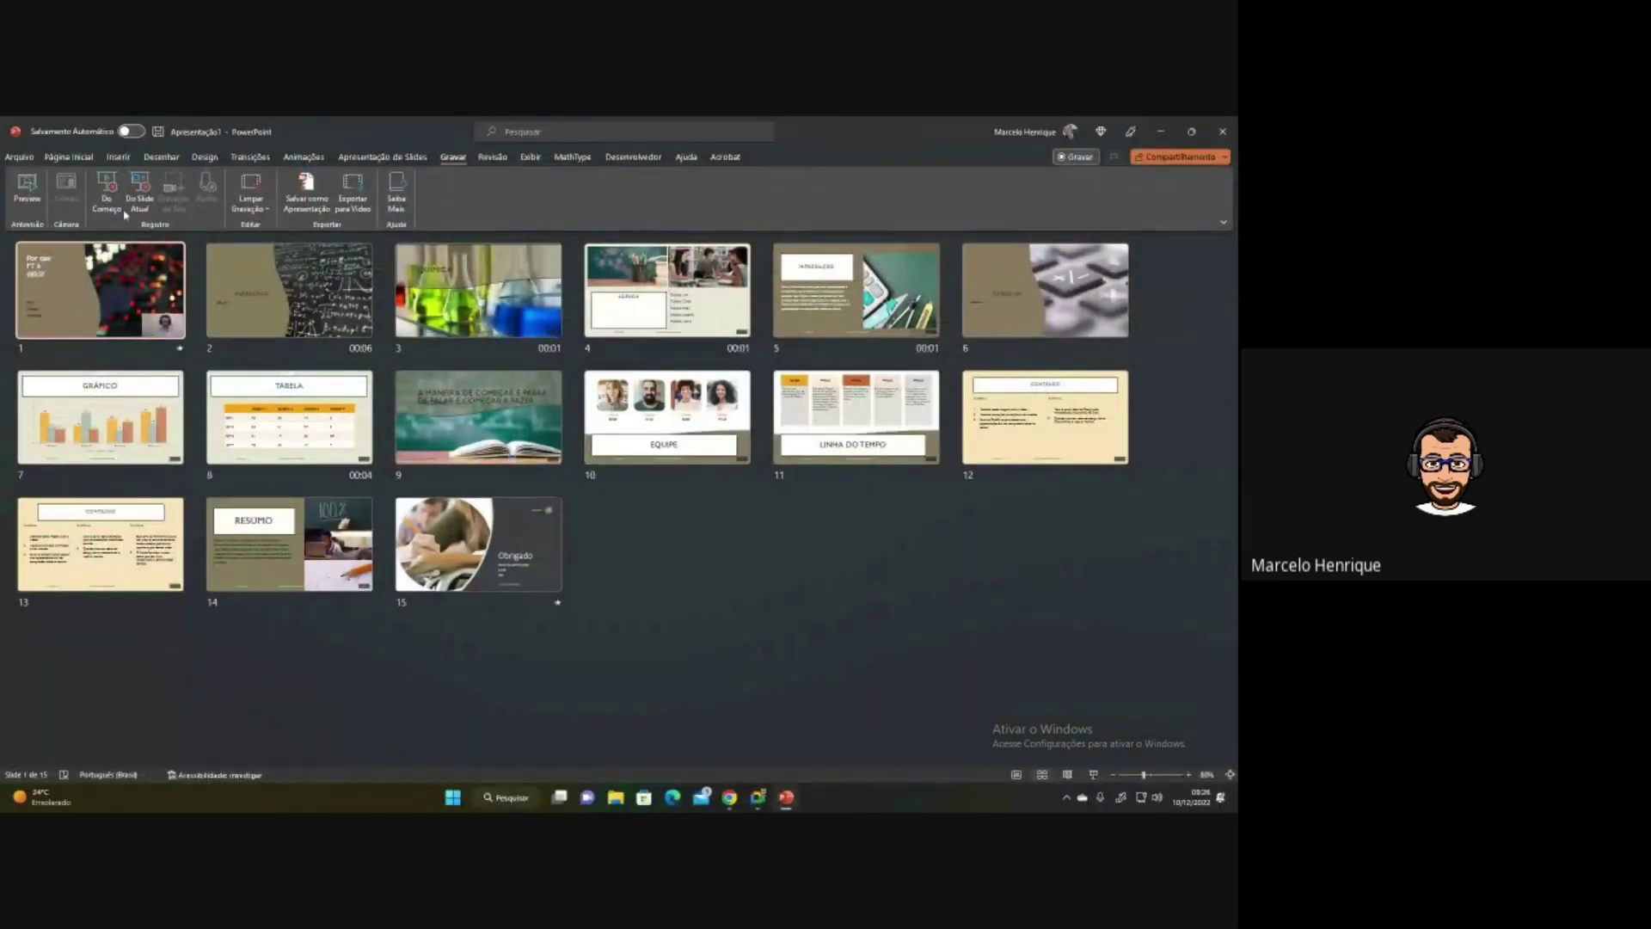
{"action": "left_click", "coordinate": [406, 161]}
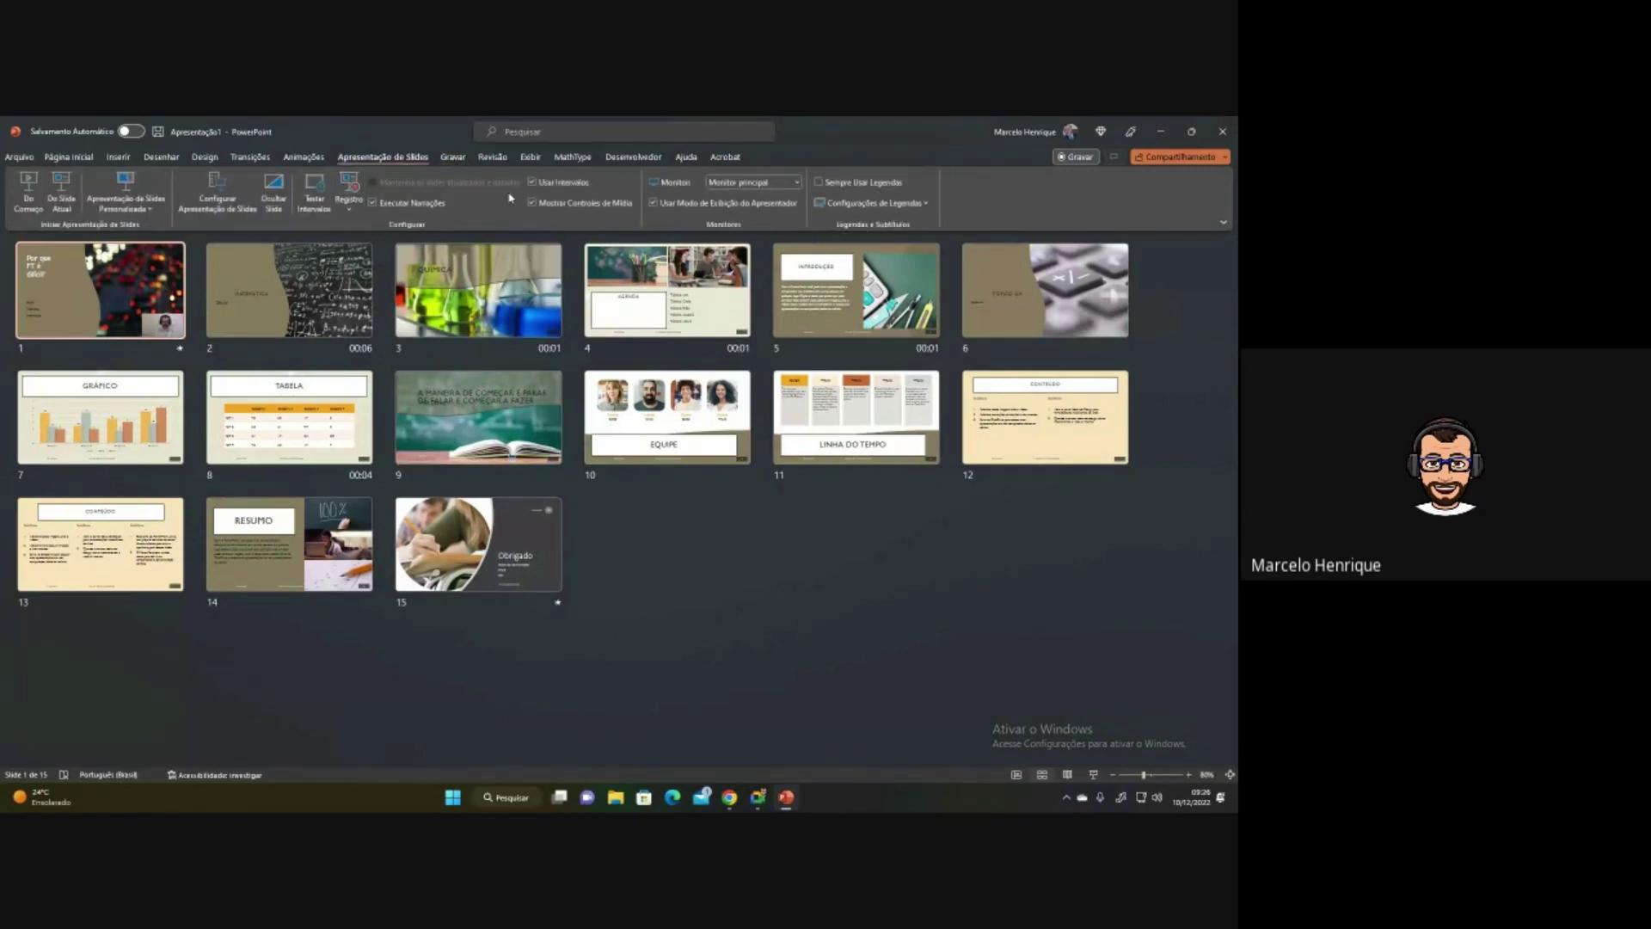
{"action": "left_click", "coordinate": [453, 158]}
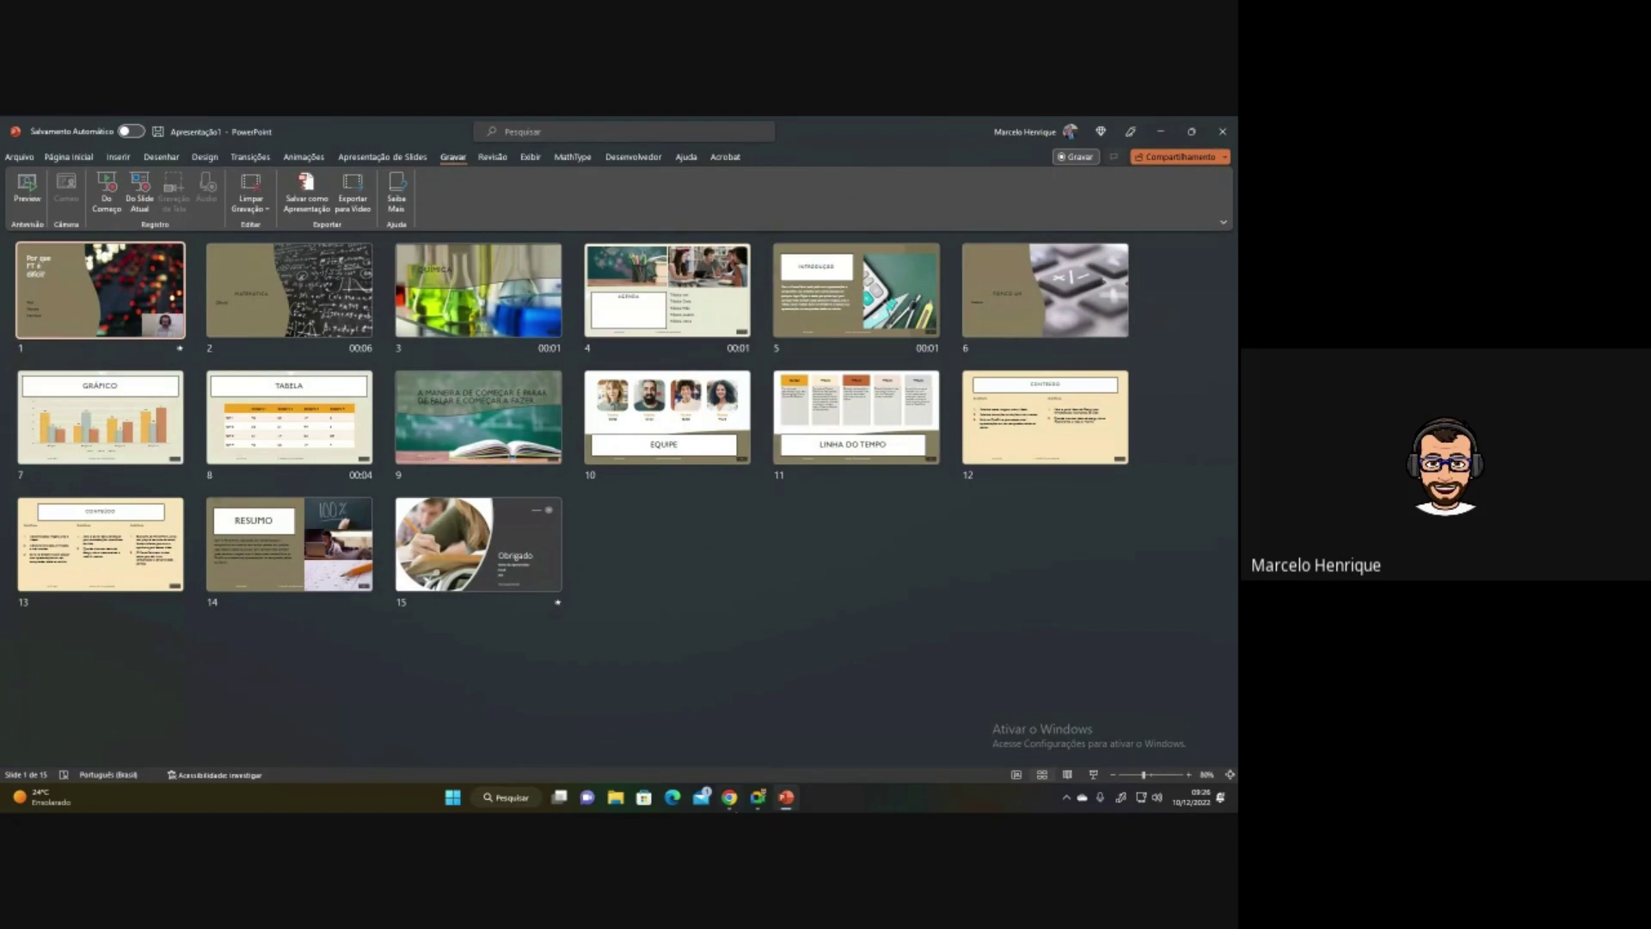
Turn the camera back on in the Google Meet window and return to PowerPoint, hiding the webcam notification.
{"action": "left_click", "coordinate": [758, 797]}
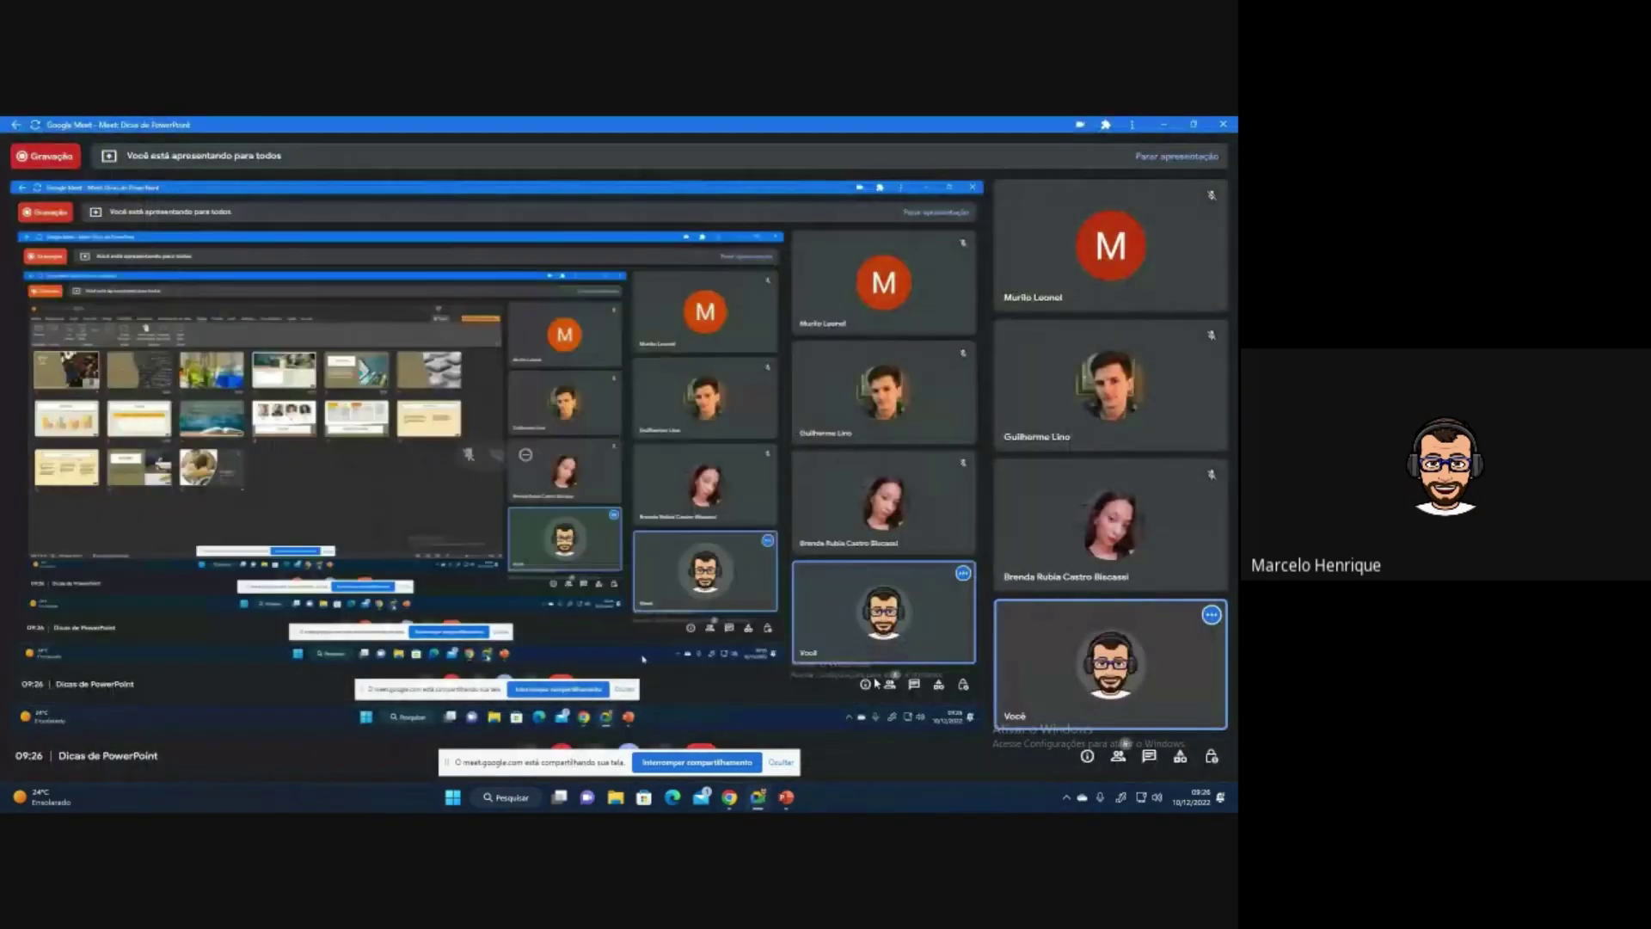
{"action": "left_click", "coordinate": [779, 764]}
{"action": "key", "text": "ctrl+e"}
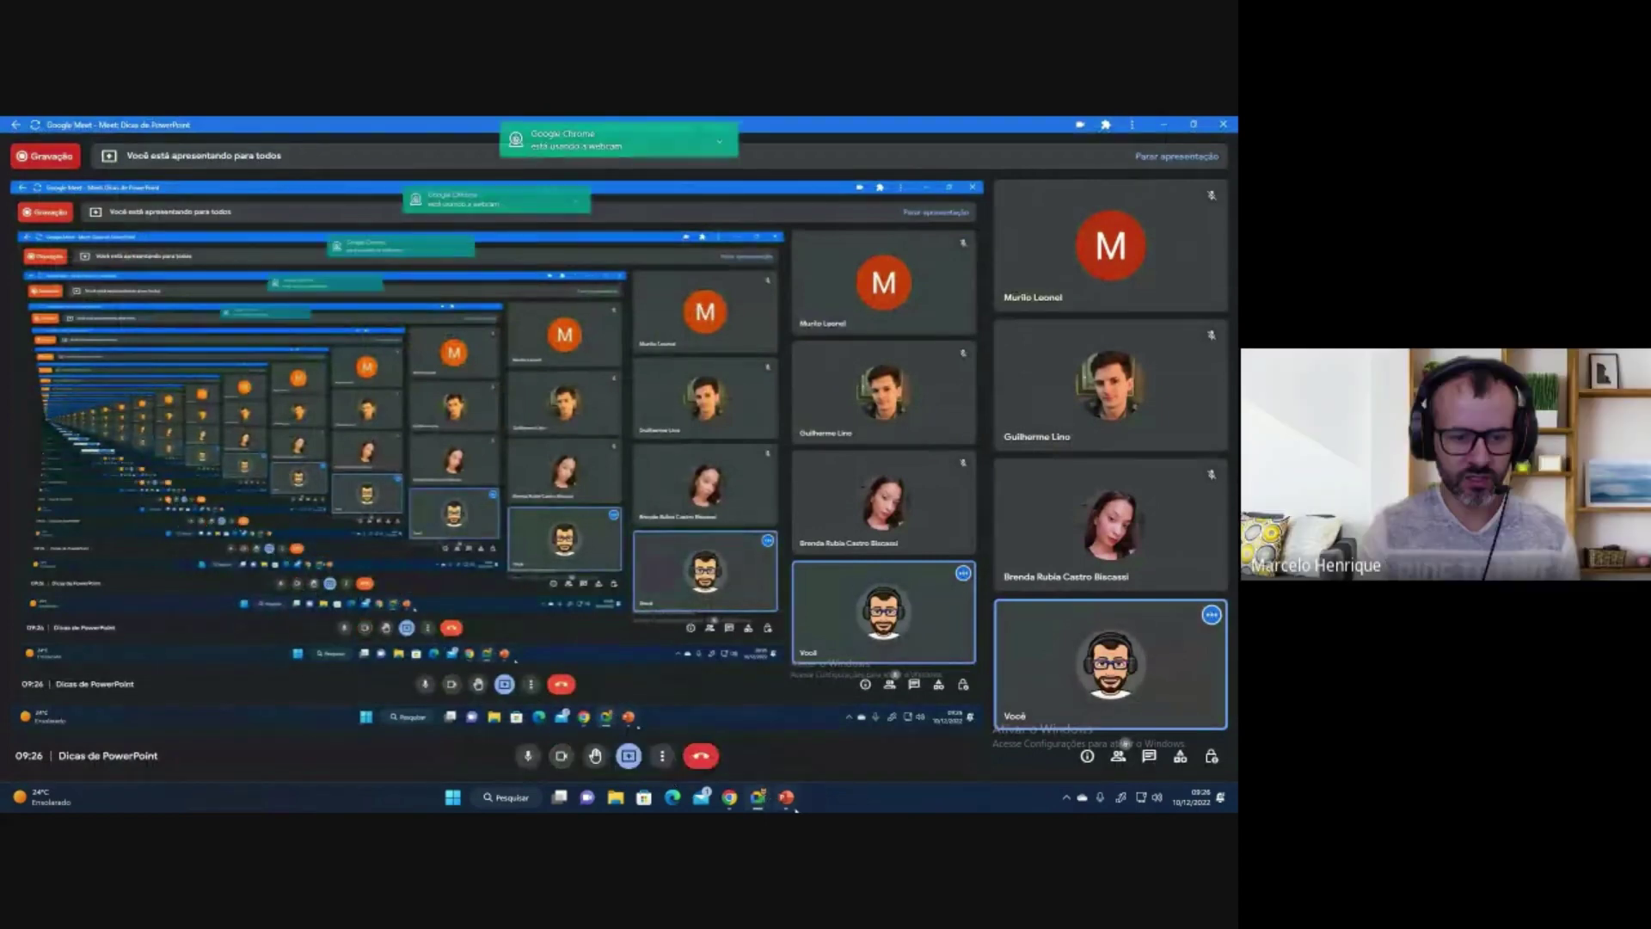
{"action": "left_click", "coordinate": [786, 797]}
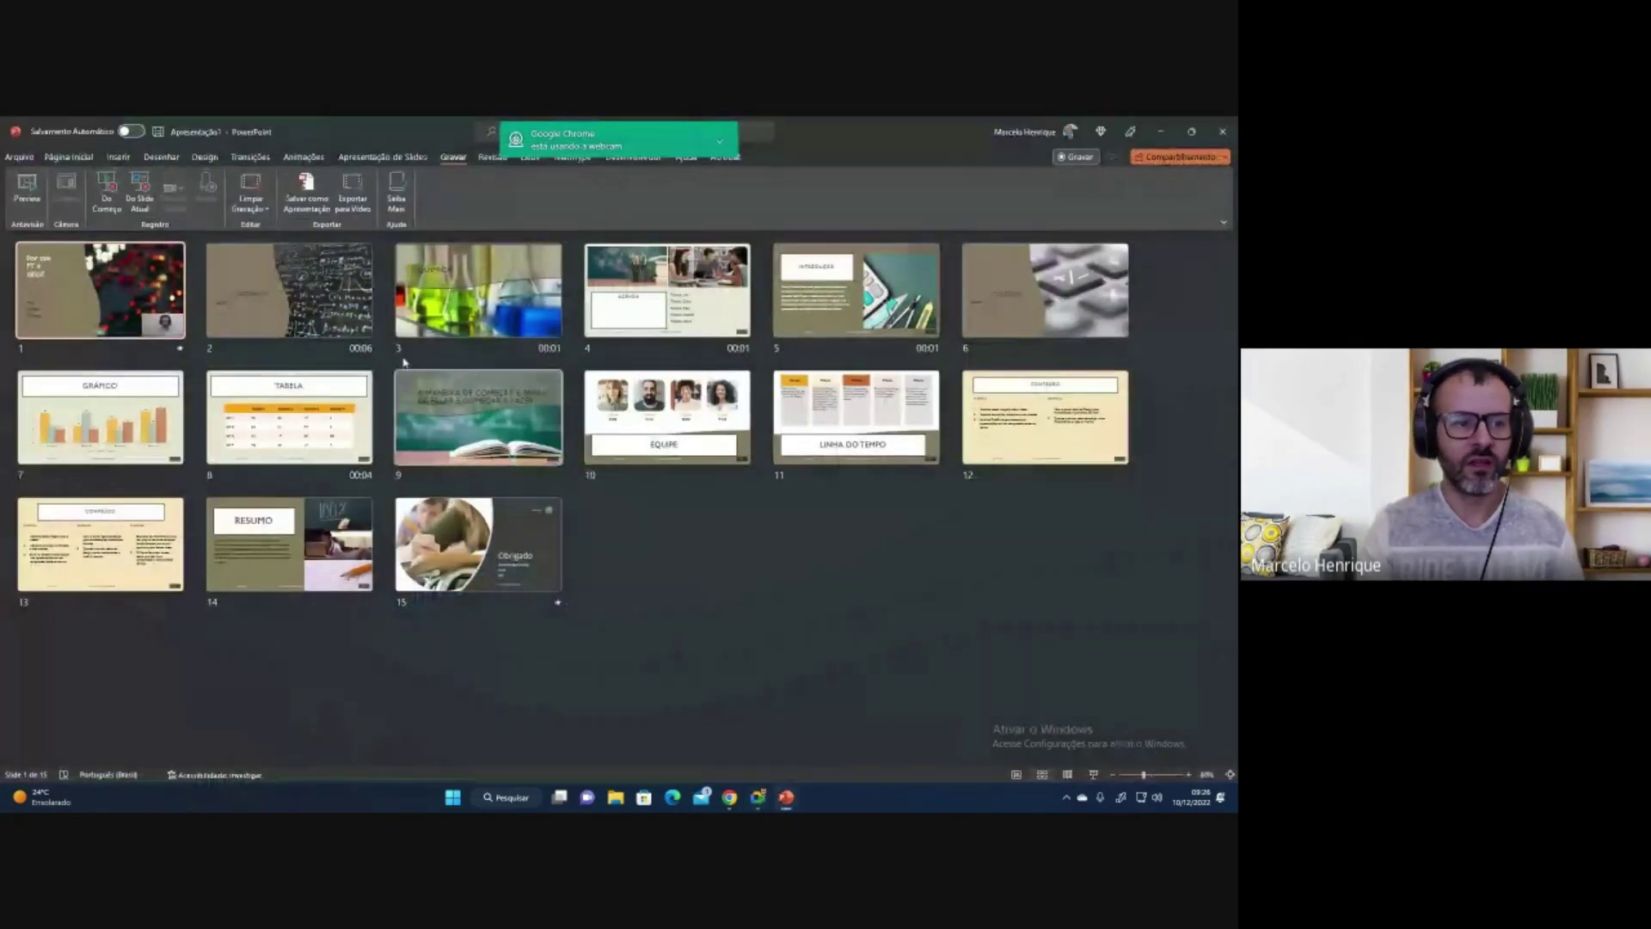
{"action": "left_click", "coordinate": [717, 143]}
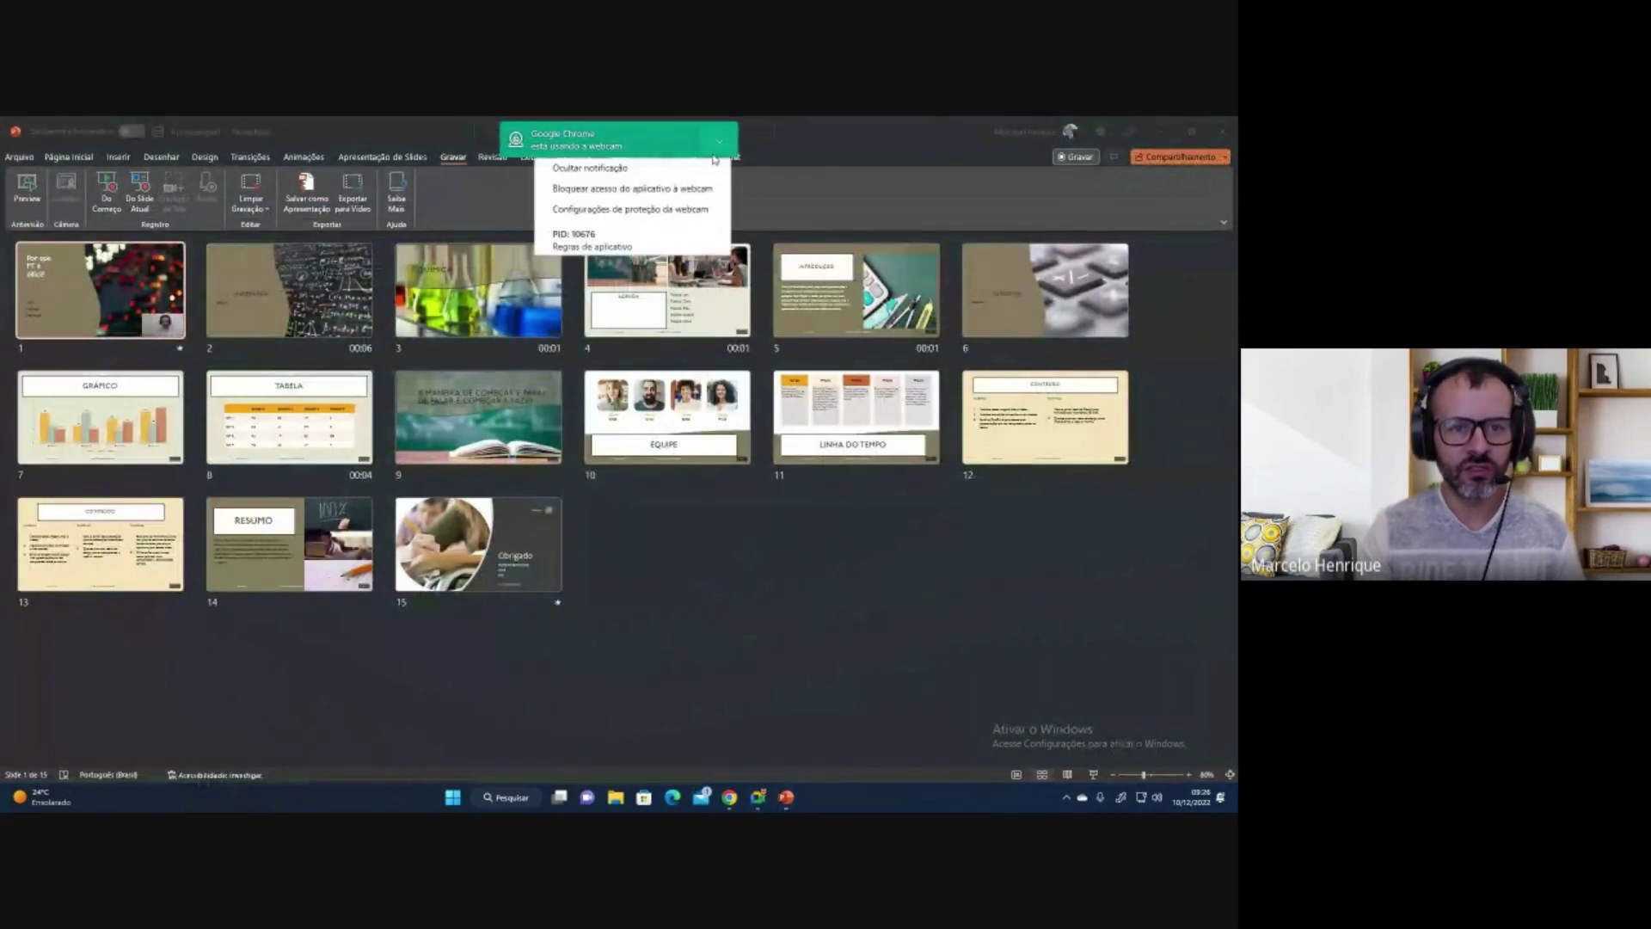
{"action": "left_click", "coordinate": [654, 168]}
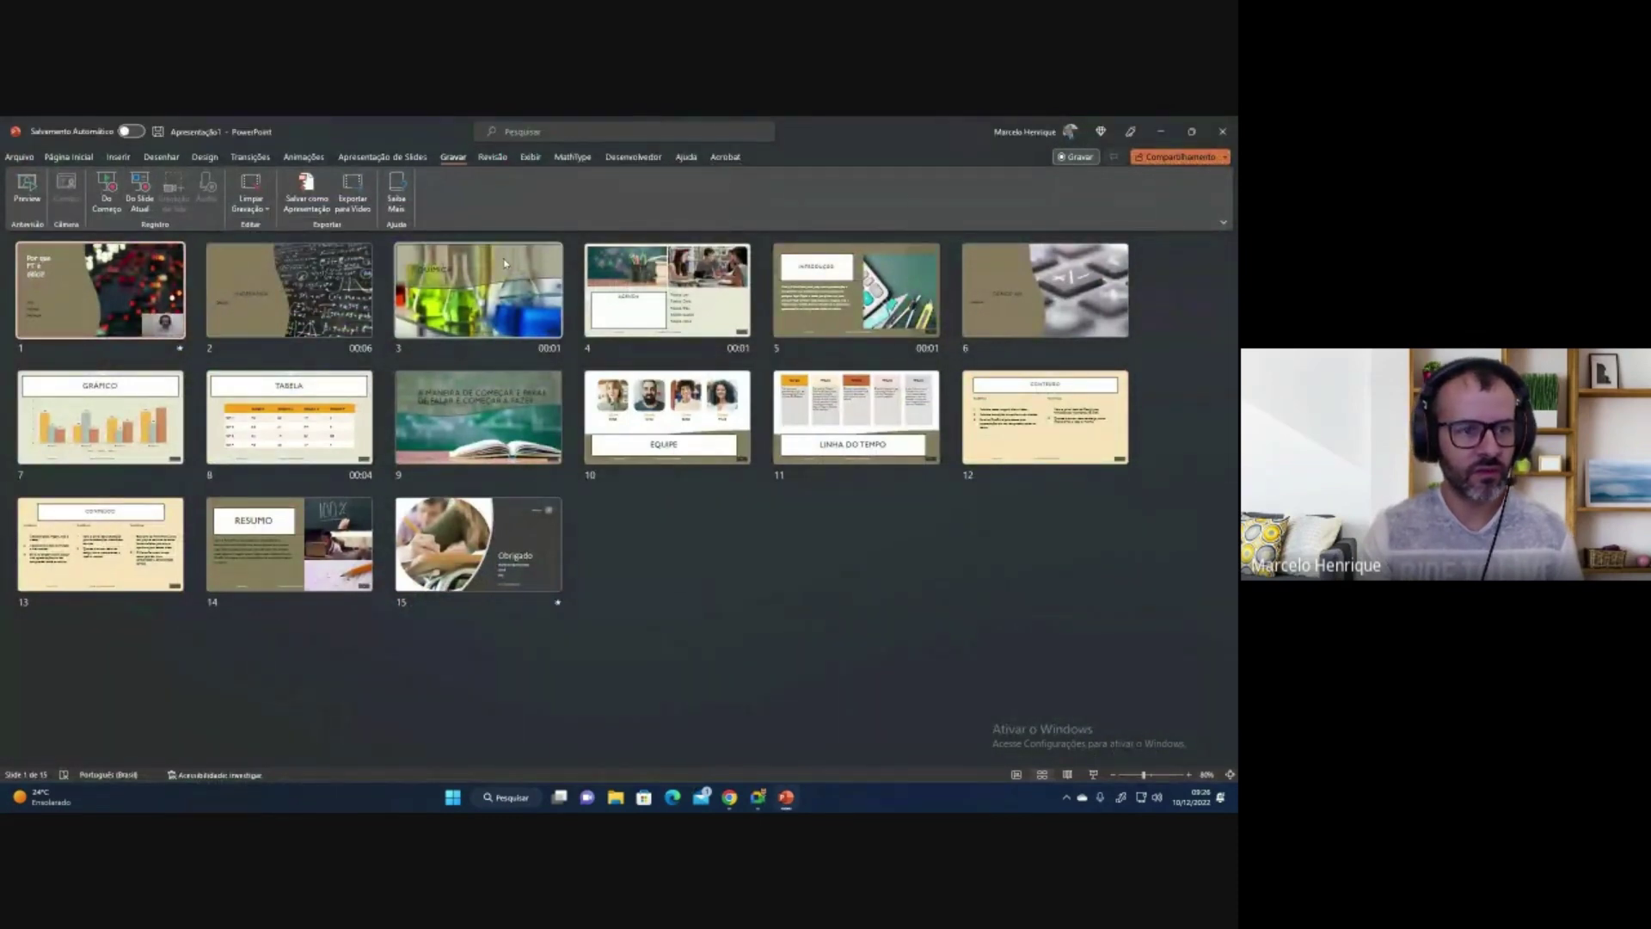
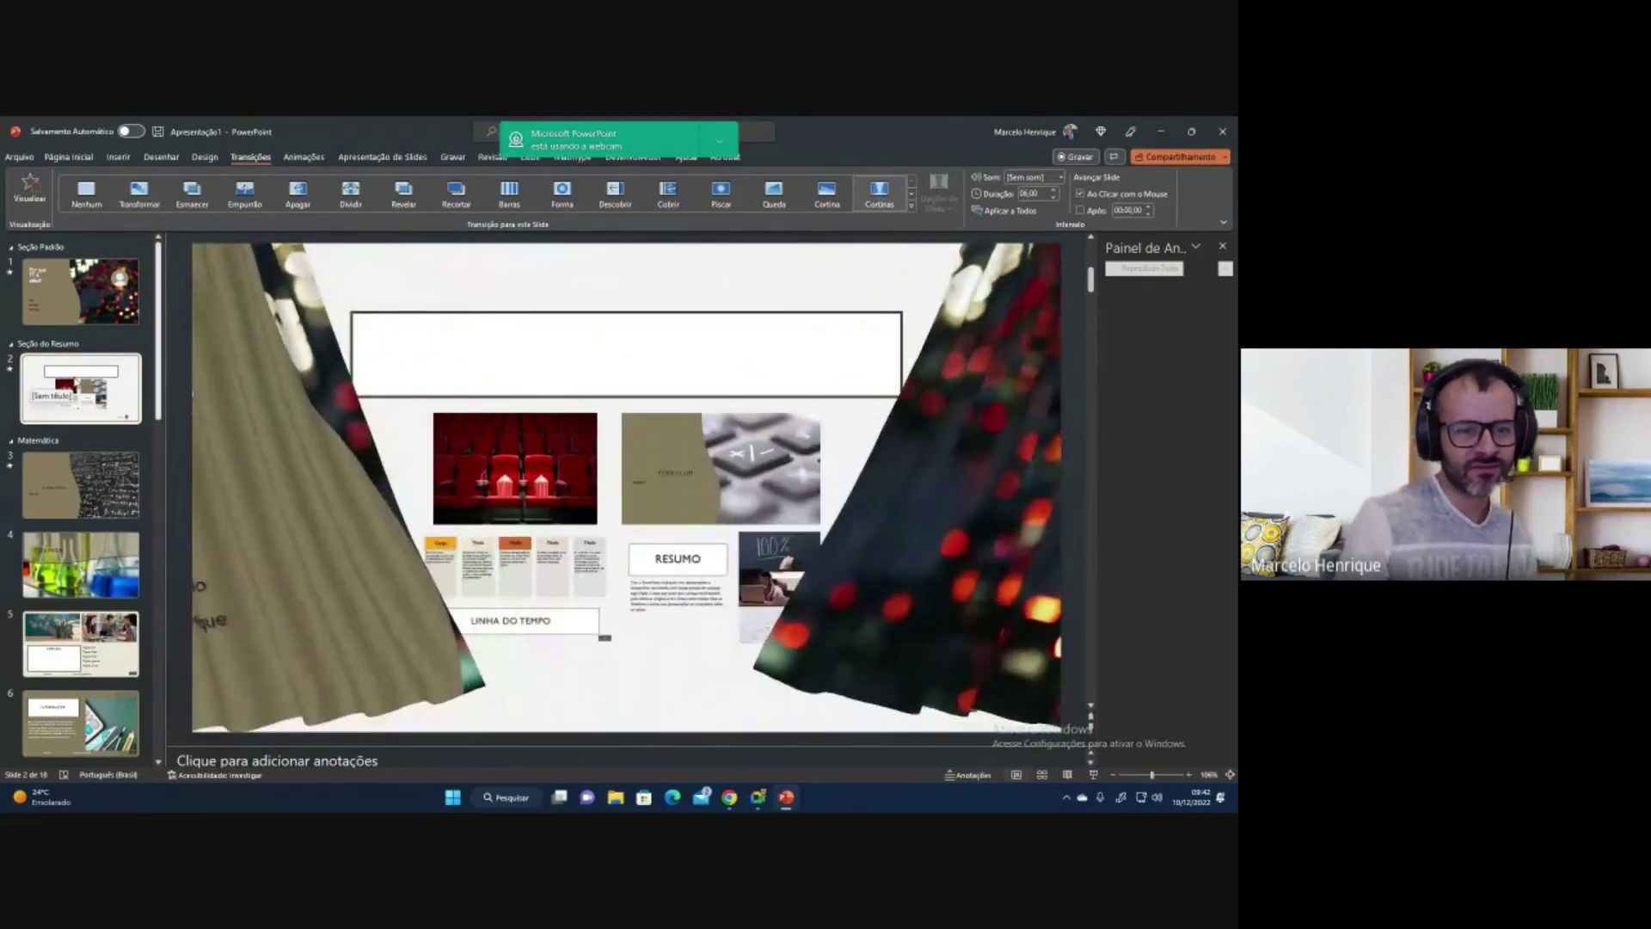
Apply the Cortina transition to slide 2 and preview it in the slide show.
{"action": "left_click", "coordinate": [850, 205]}
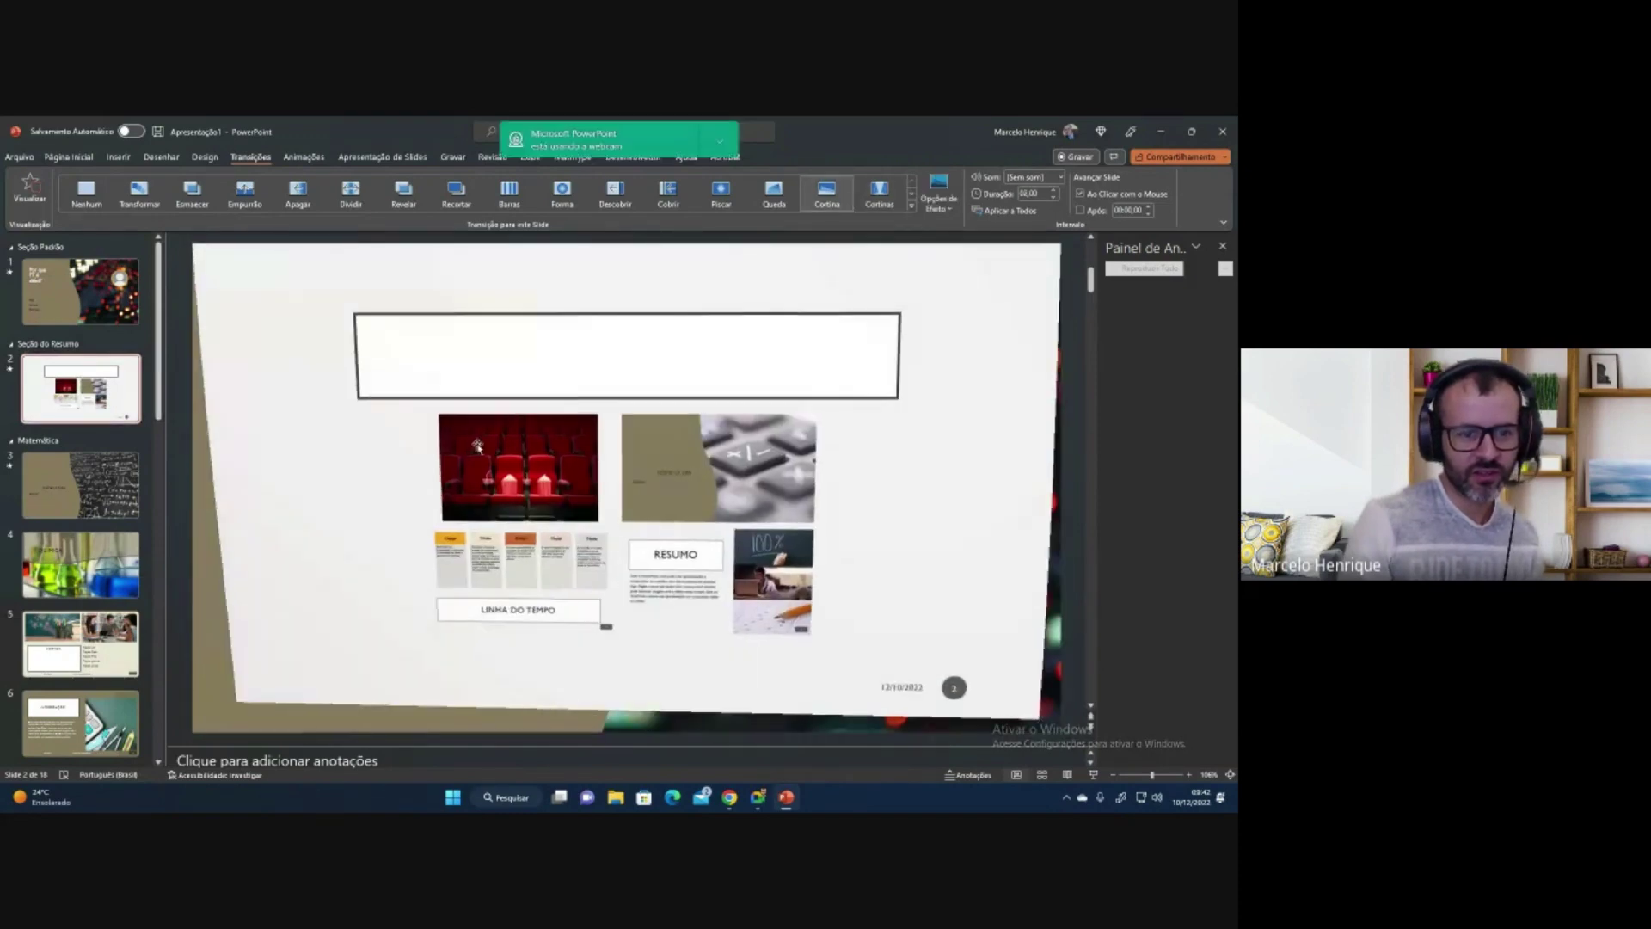
{"action": "key", "text": "F5"}
{"action": "left_click", "coordinate": [158, 453]}
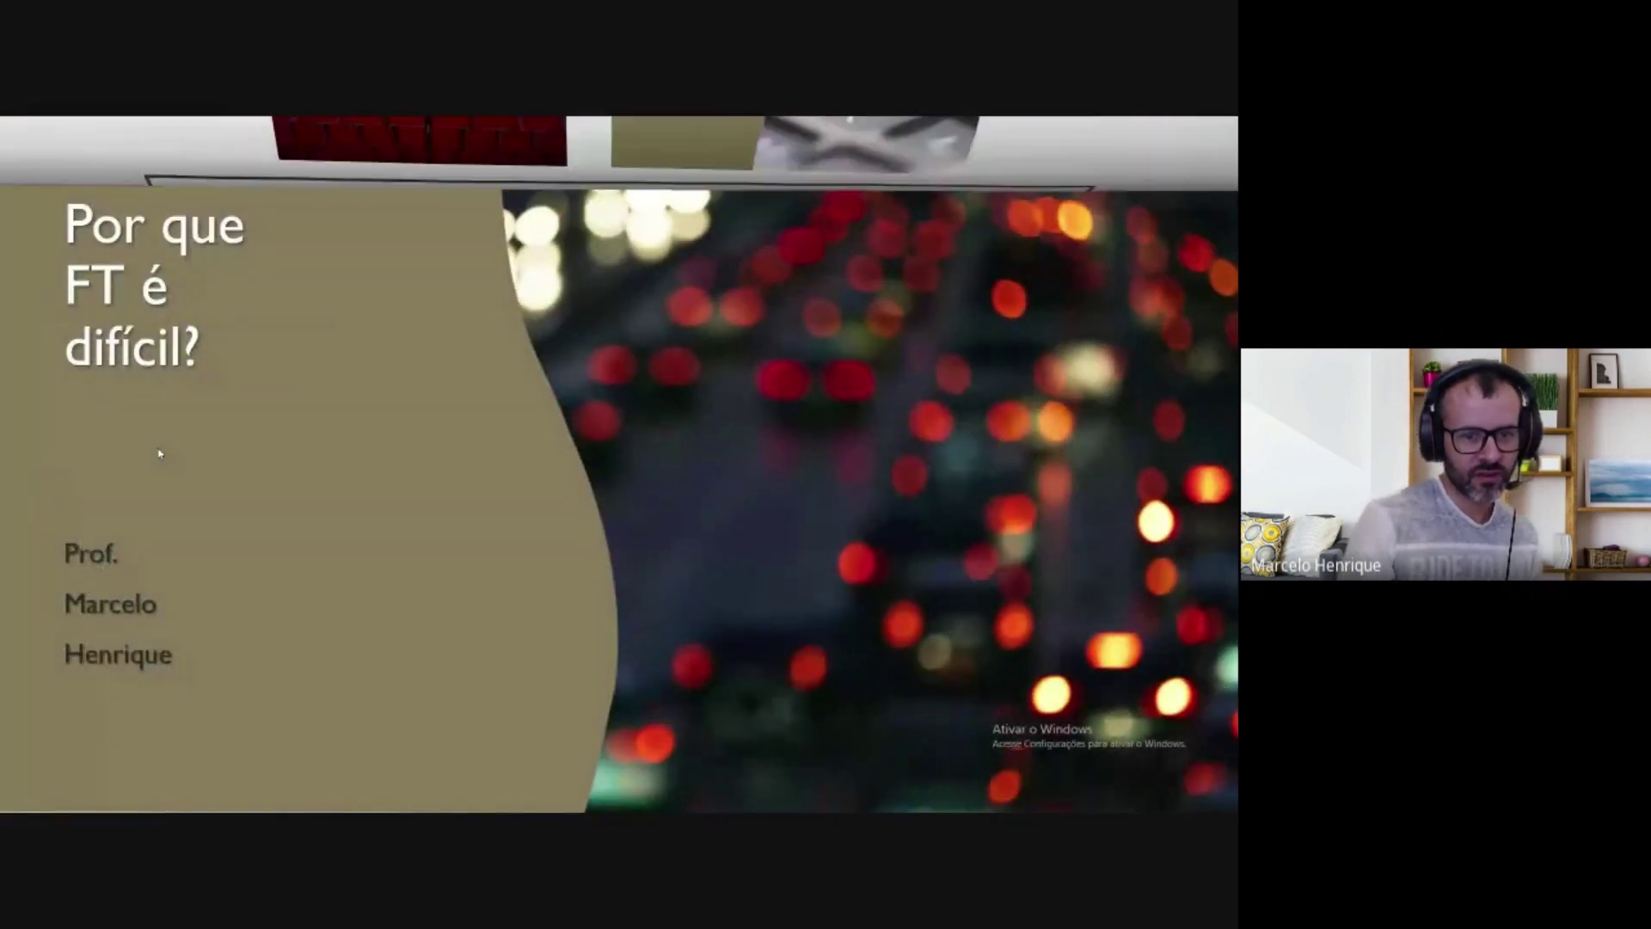
{"action": "key", "text": "Left"}
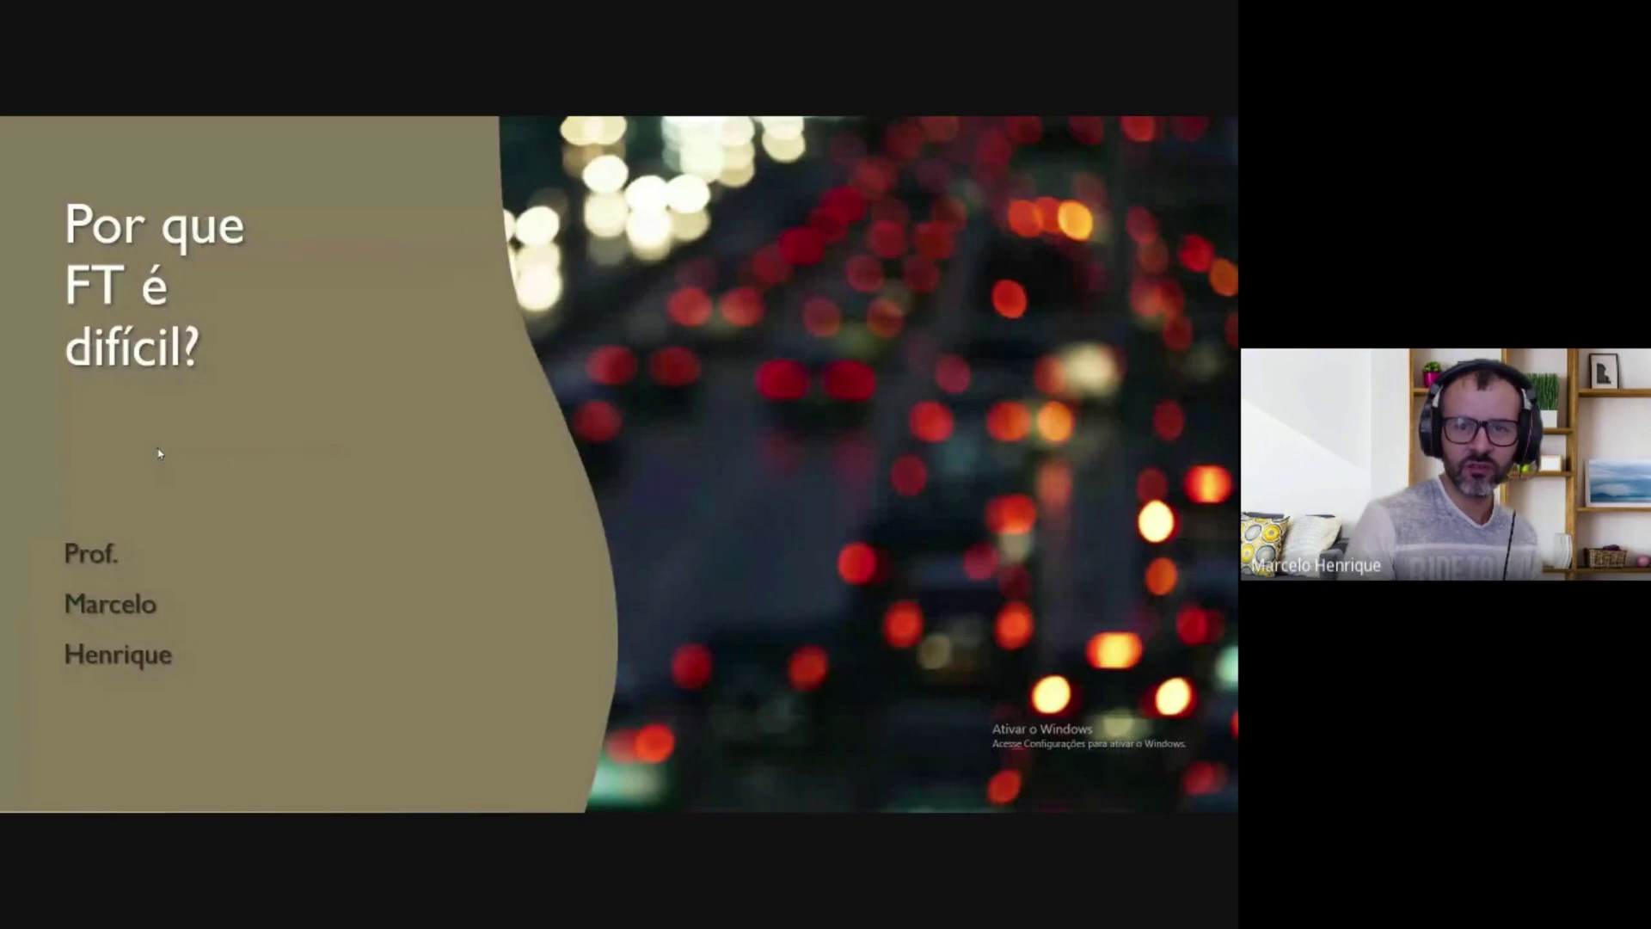
{"action": "key", "text": "Escape"}
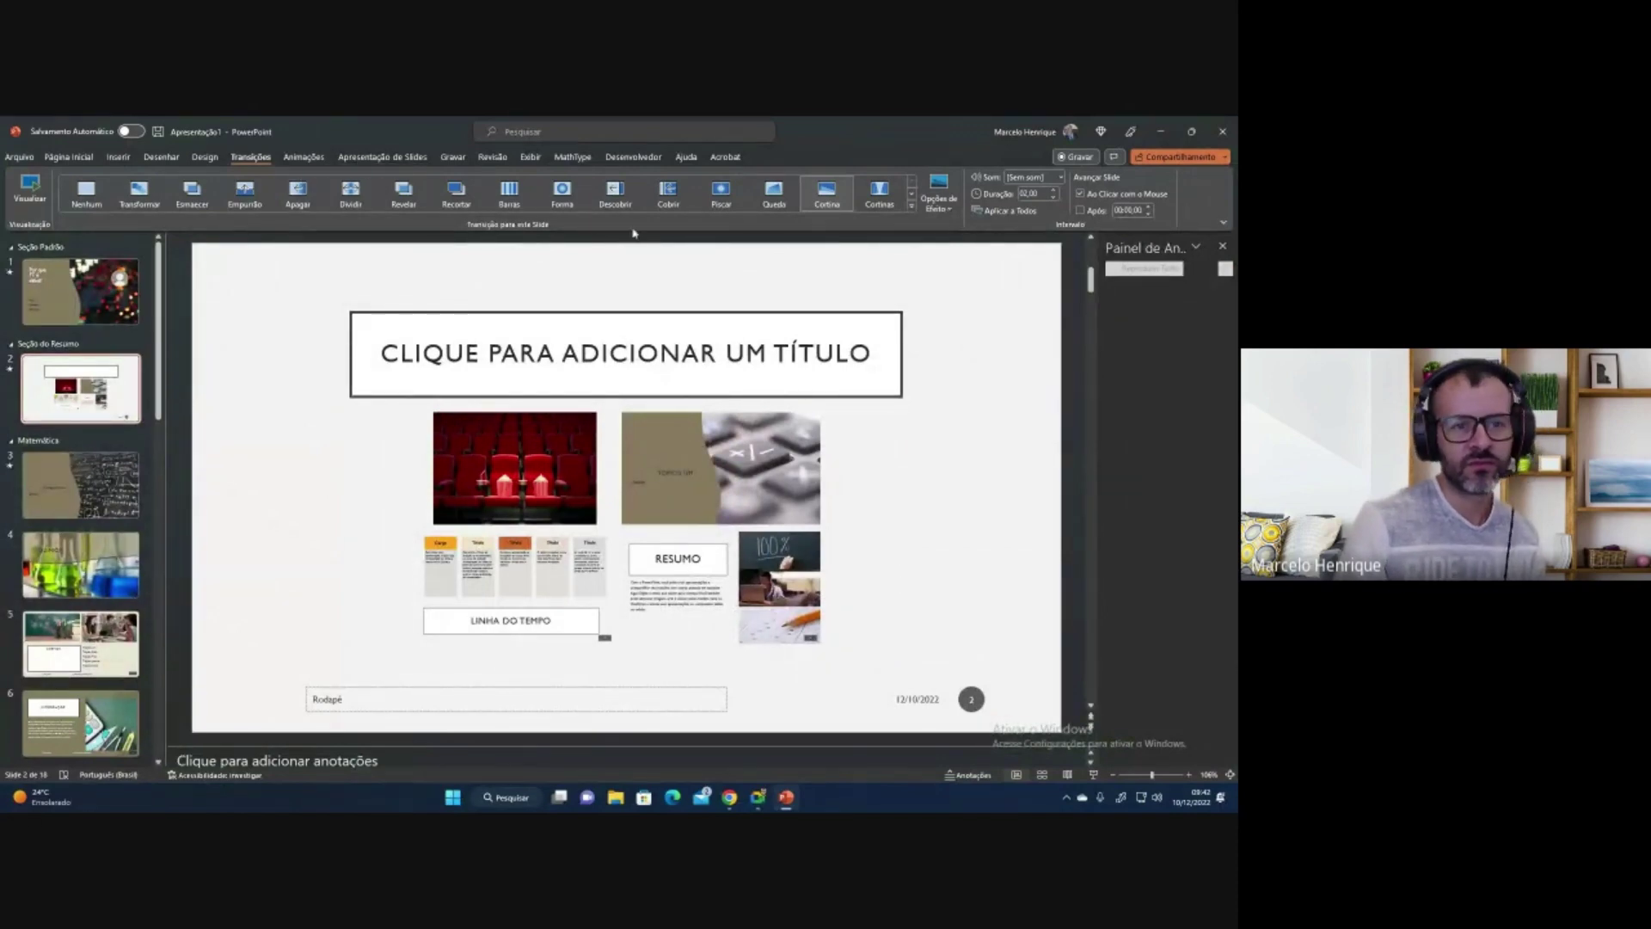
Check the effect options available for slide 2's Cortina transition.
{"action": "left_click", "coordinate": [303, 158]}
{"action": "left_click", "coordinate": [251, 157]}
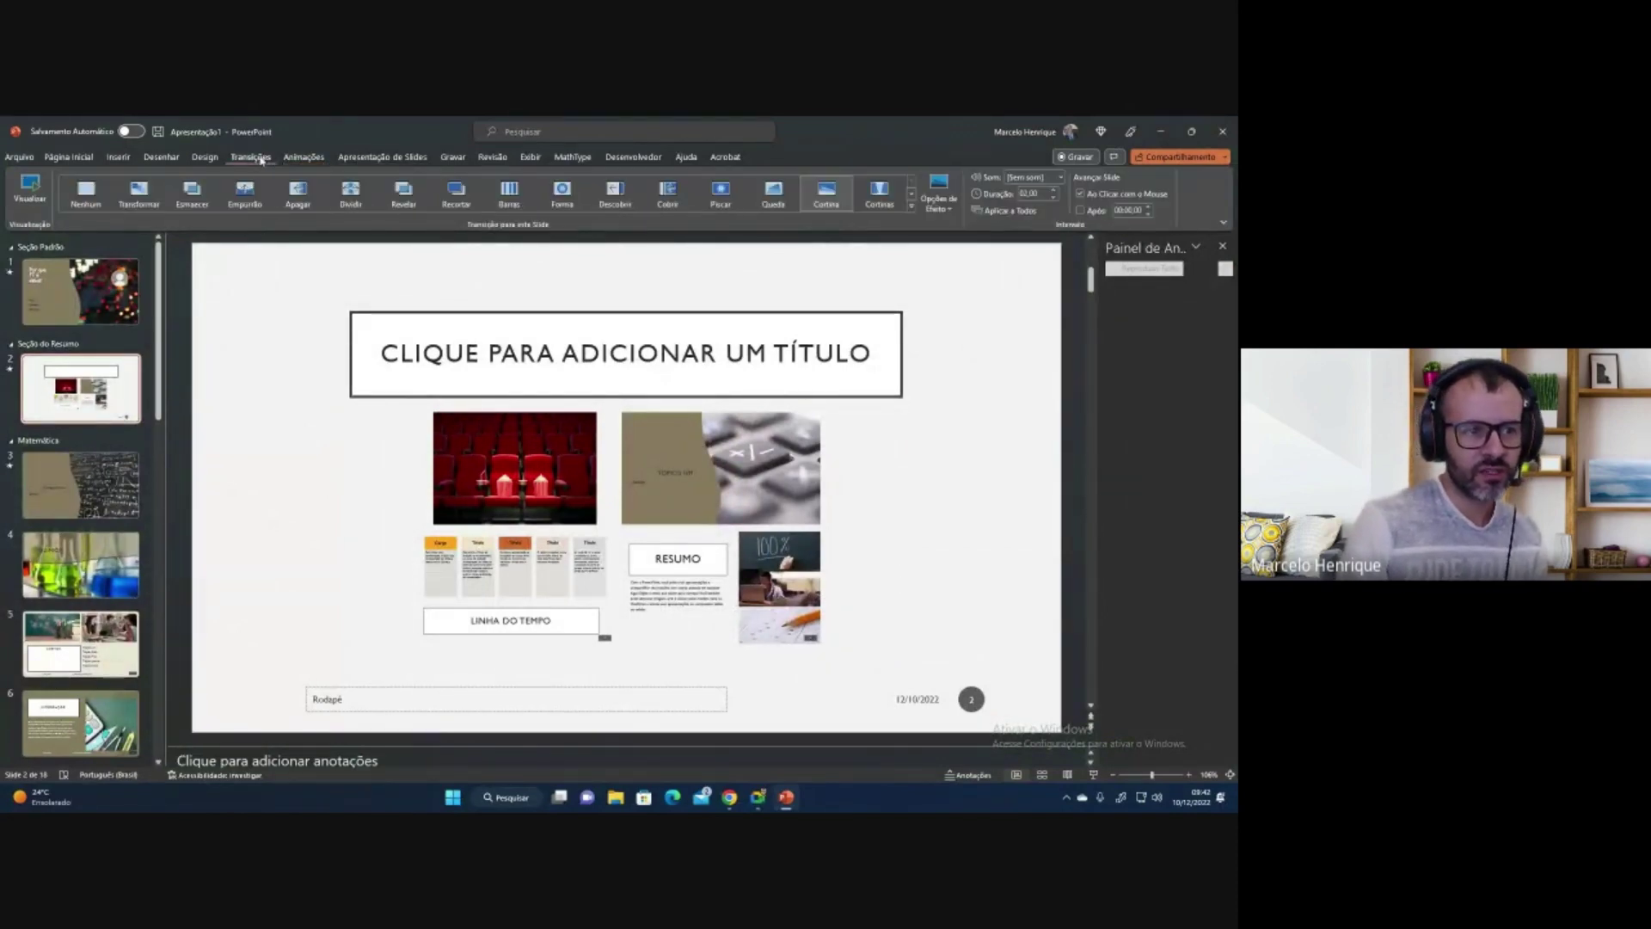
{"action": "left_click", "coordinate": [946, 196]}
{"action": "left_click", "coordinate": [945, 155]}
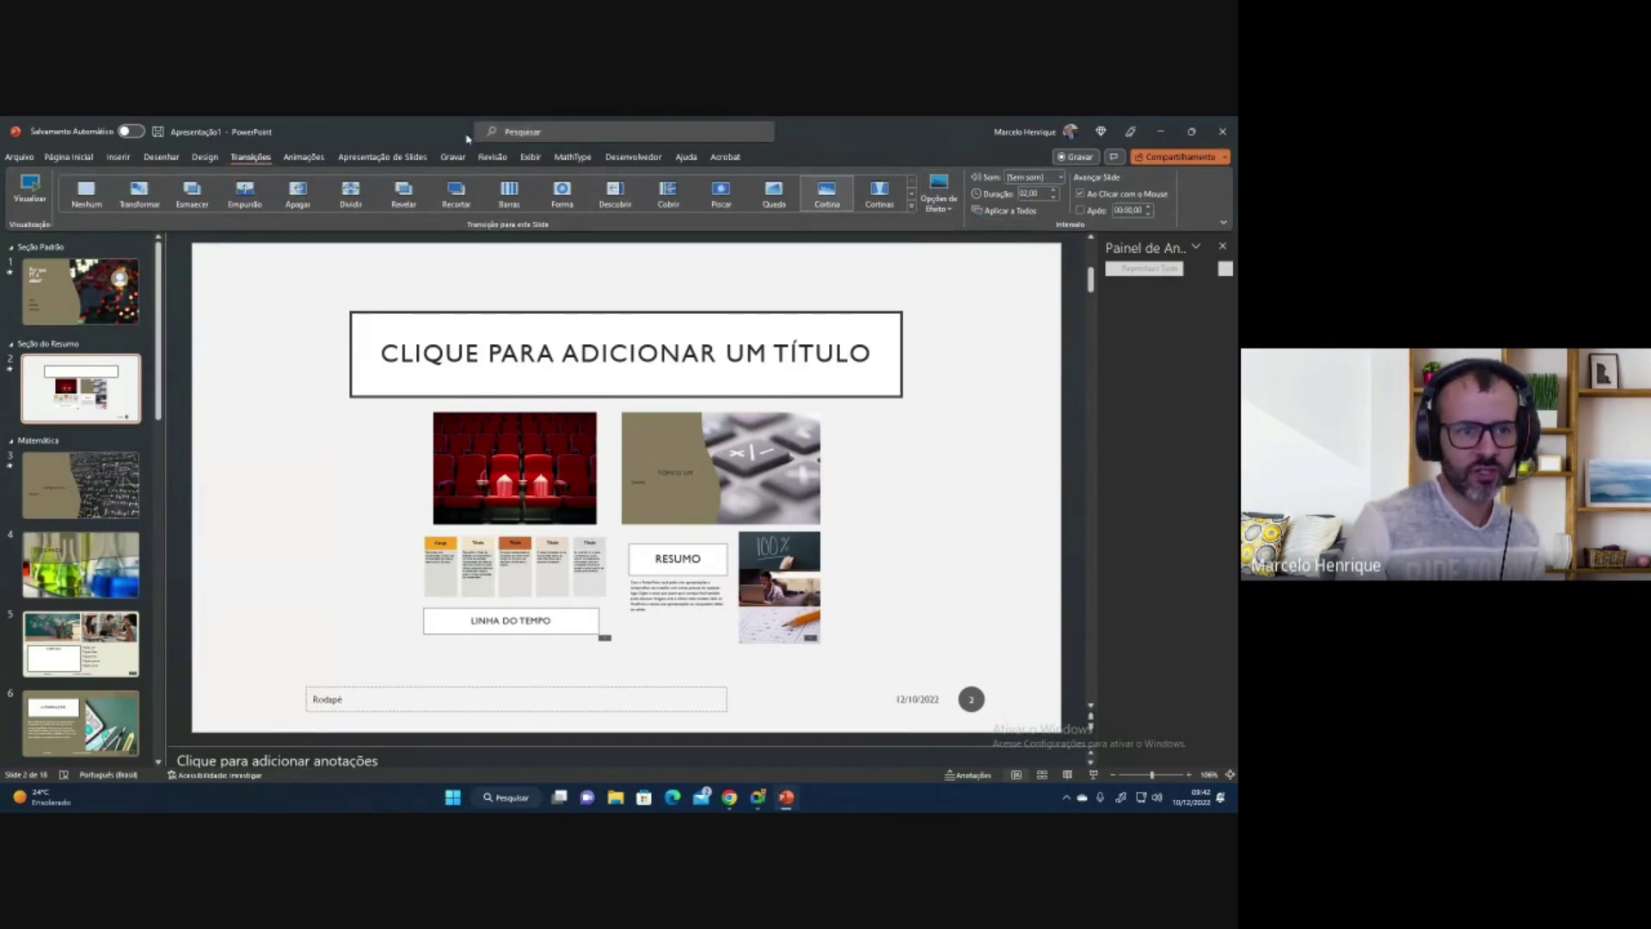
Select the QUÍMICA title on slide 4 and look through the animation, slide show and recording options.
{"action": "left_click", "coordinate": [304, 157]}
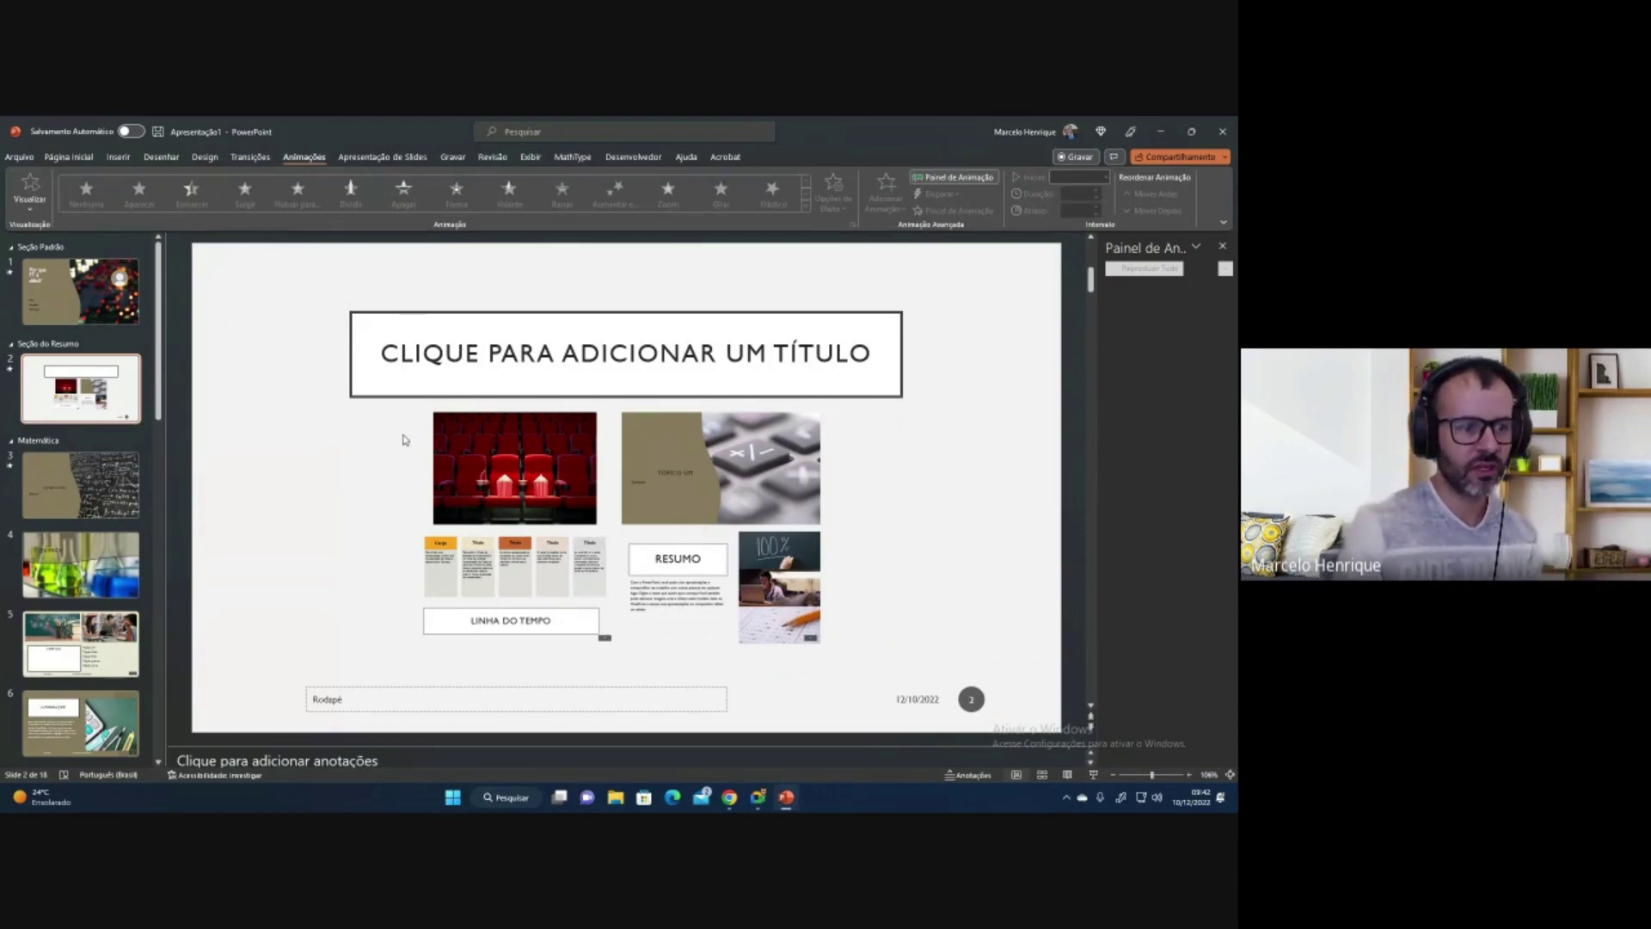
{"action": "scroll", "coordinate": [131, 400], "scroll_direction": "down", "scroll_amount": 2}
{"action": "left_click", "coordinate": [80, 447]}
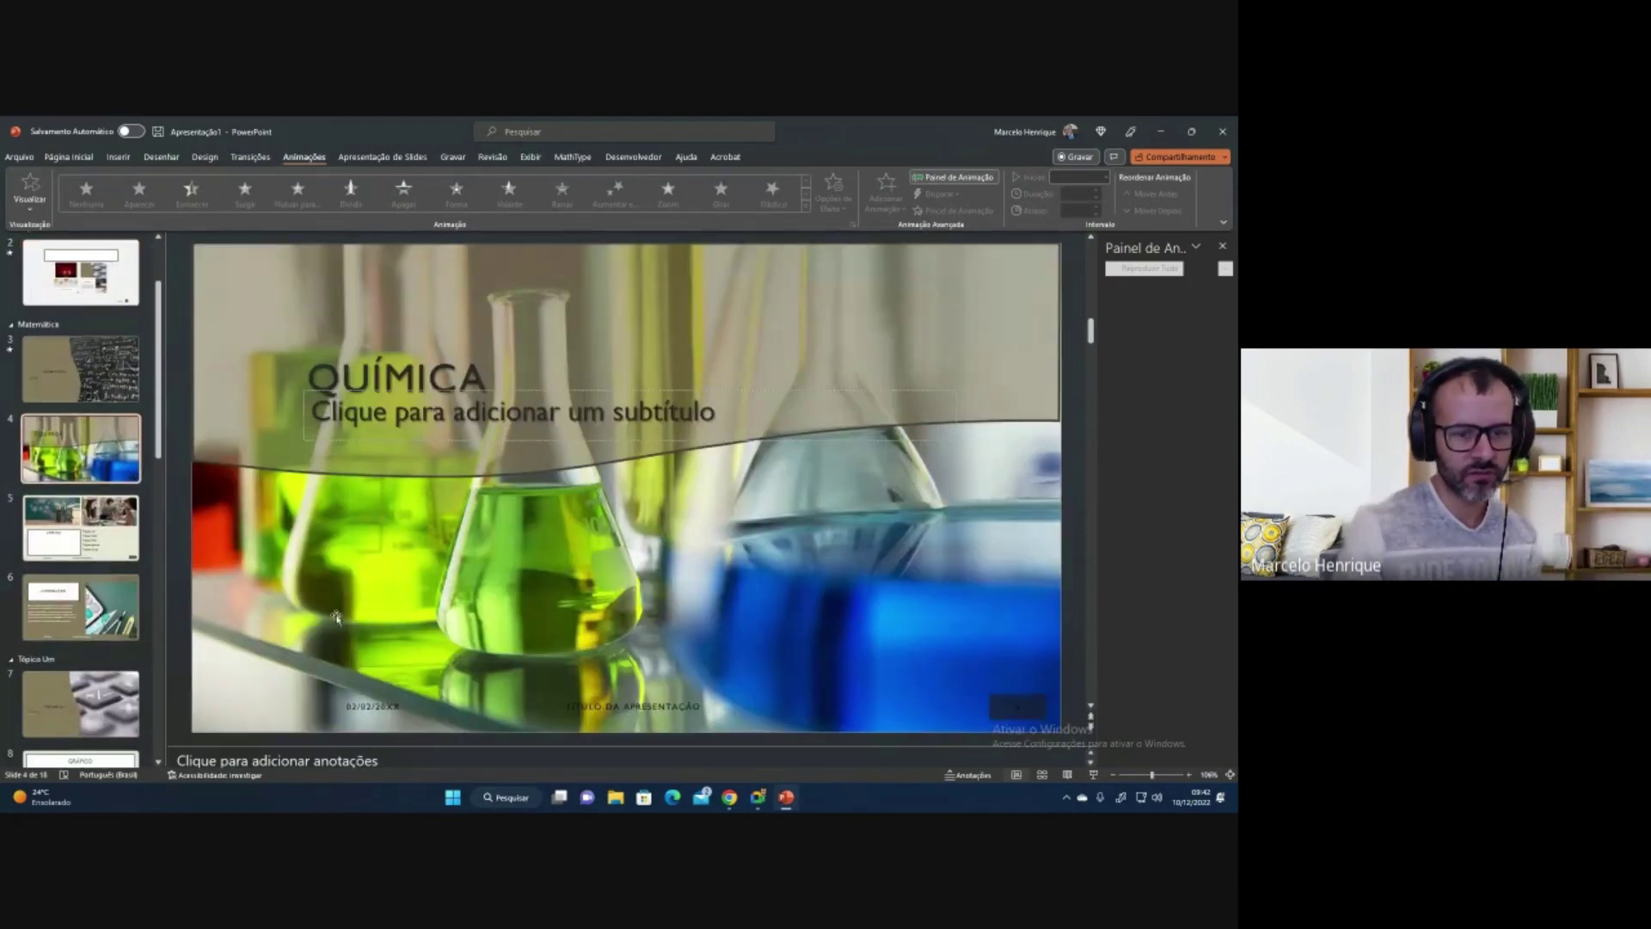
{"action": "left_click", "coordinate": [376, 385]}
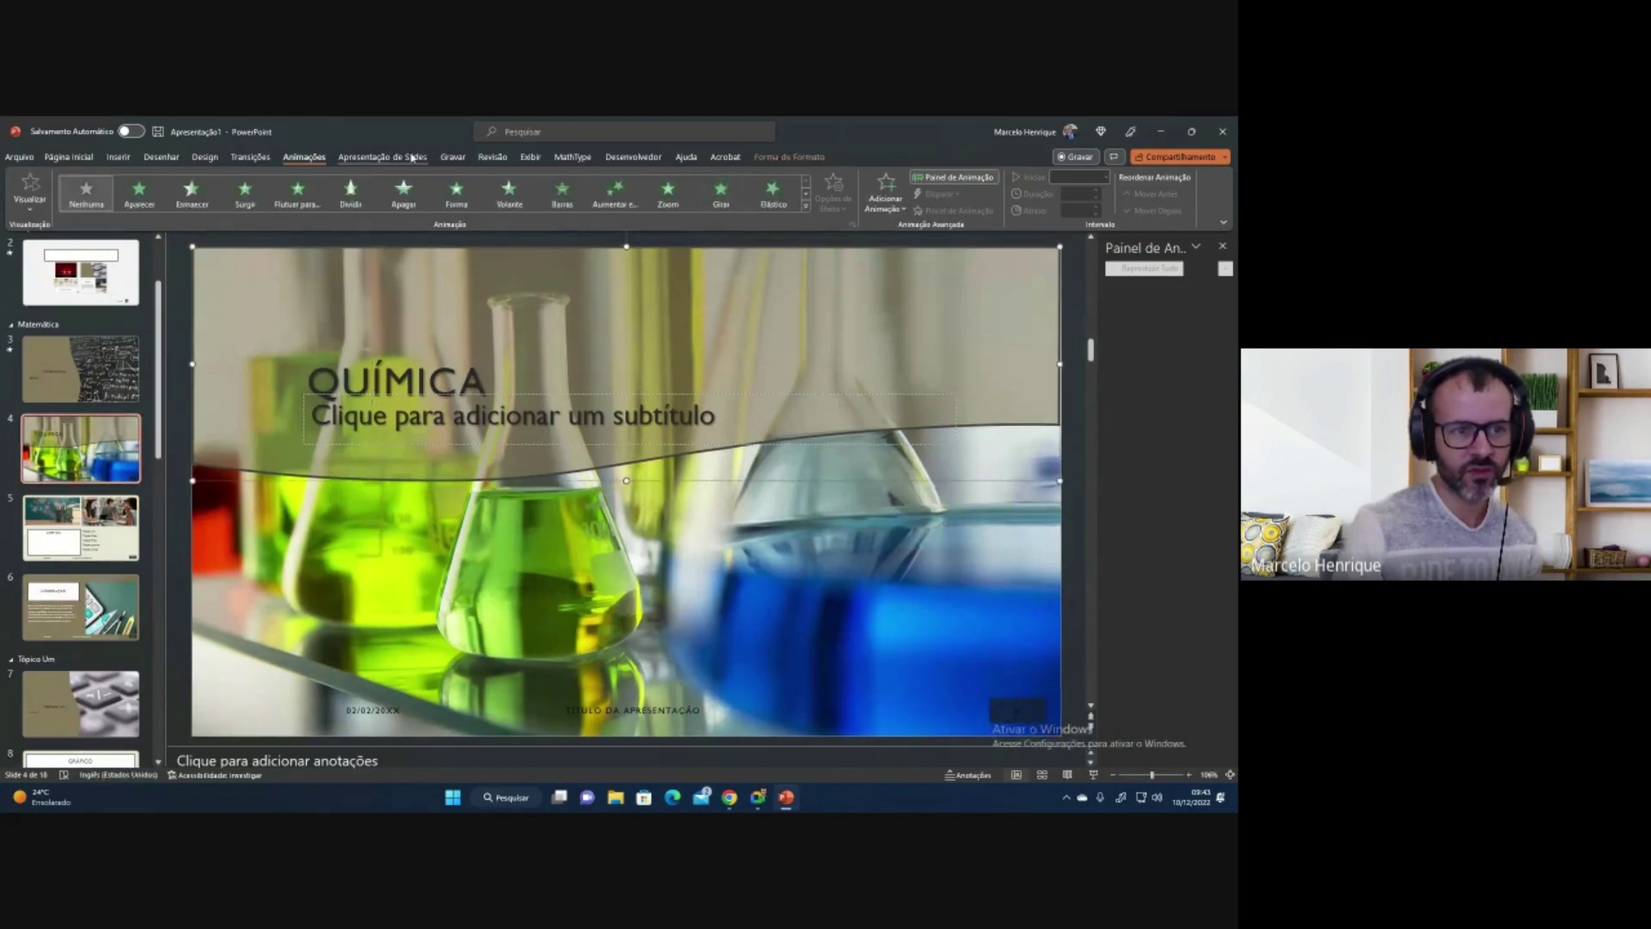
{"action": "left_click", "coordinate": [382, 157]}
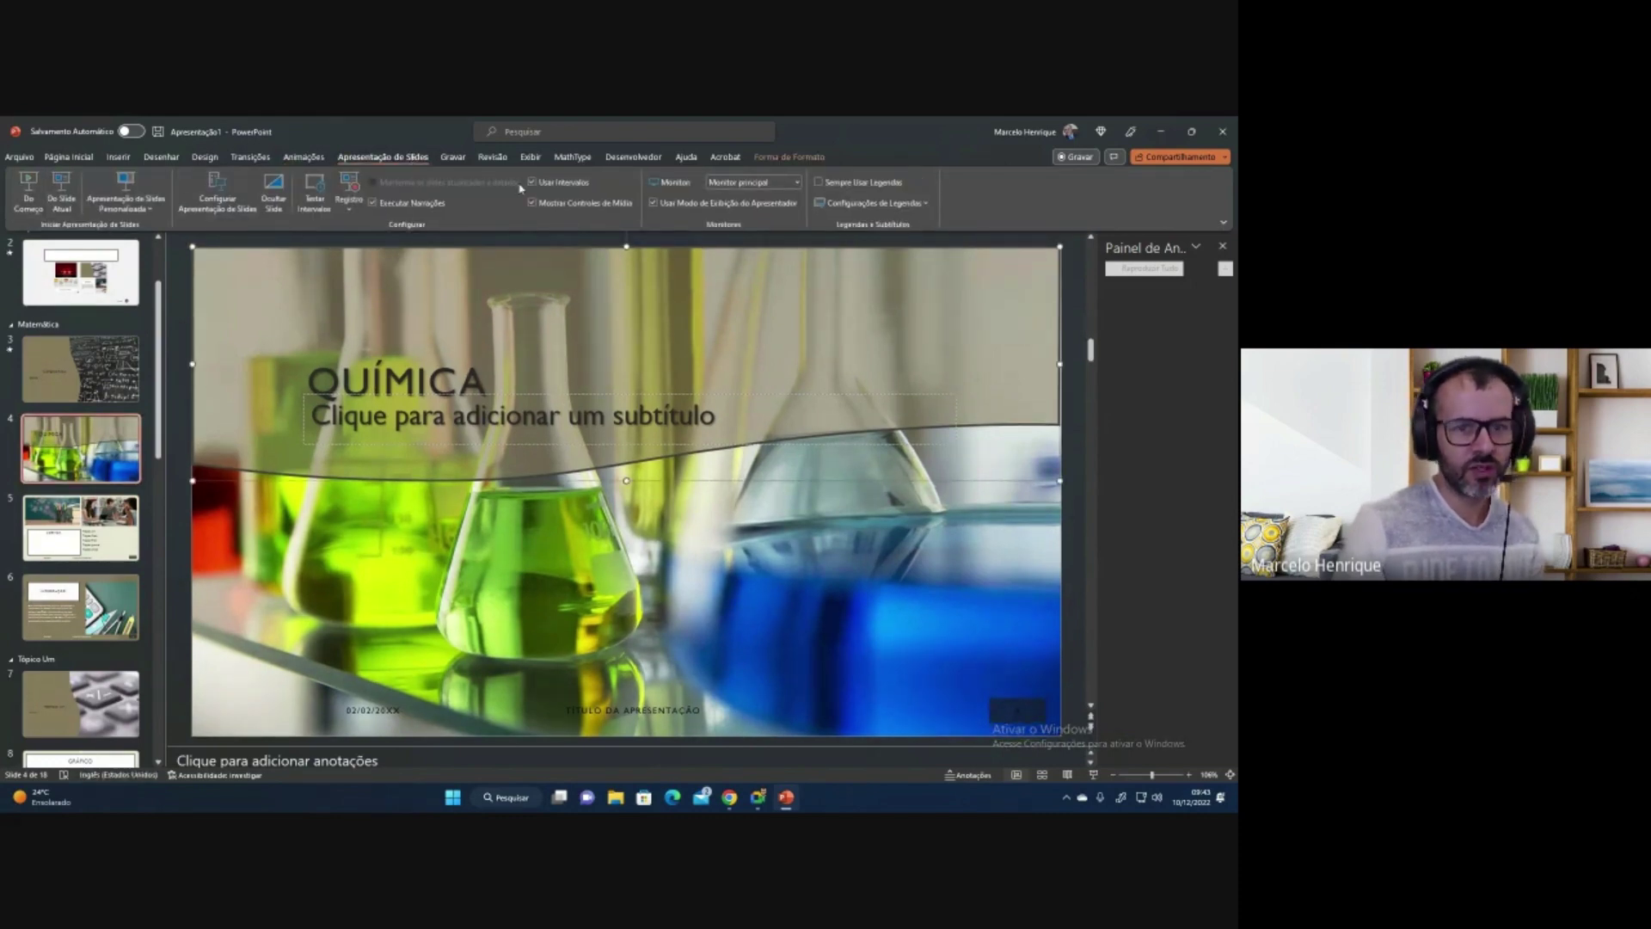
{"action": "left_click", "coordinate": [453, 157]}
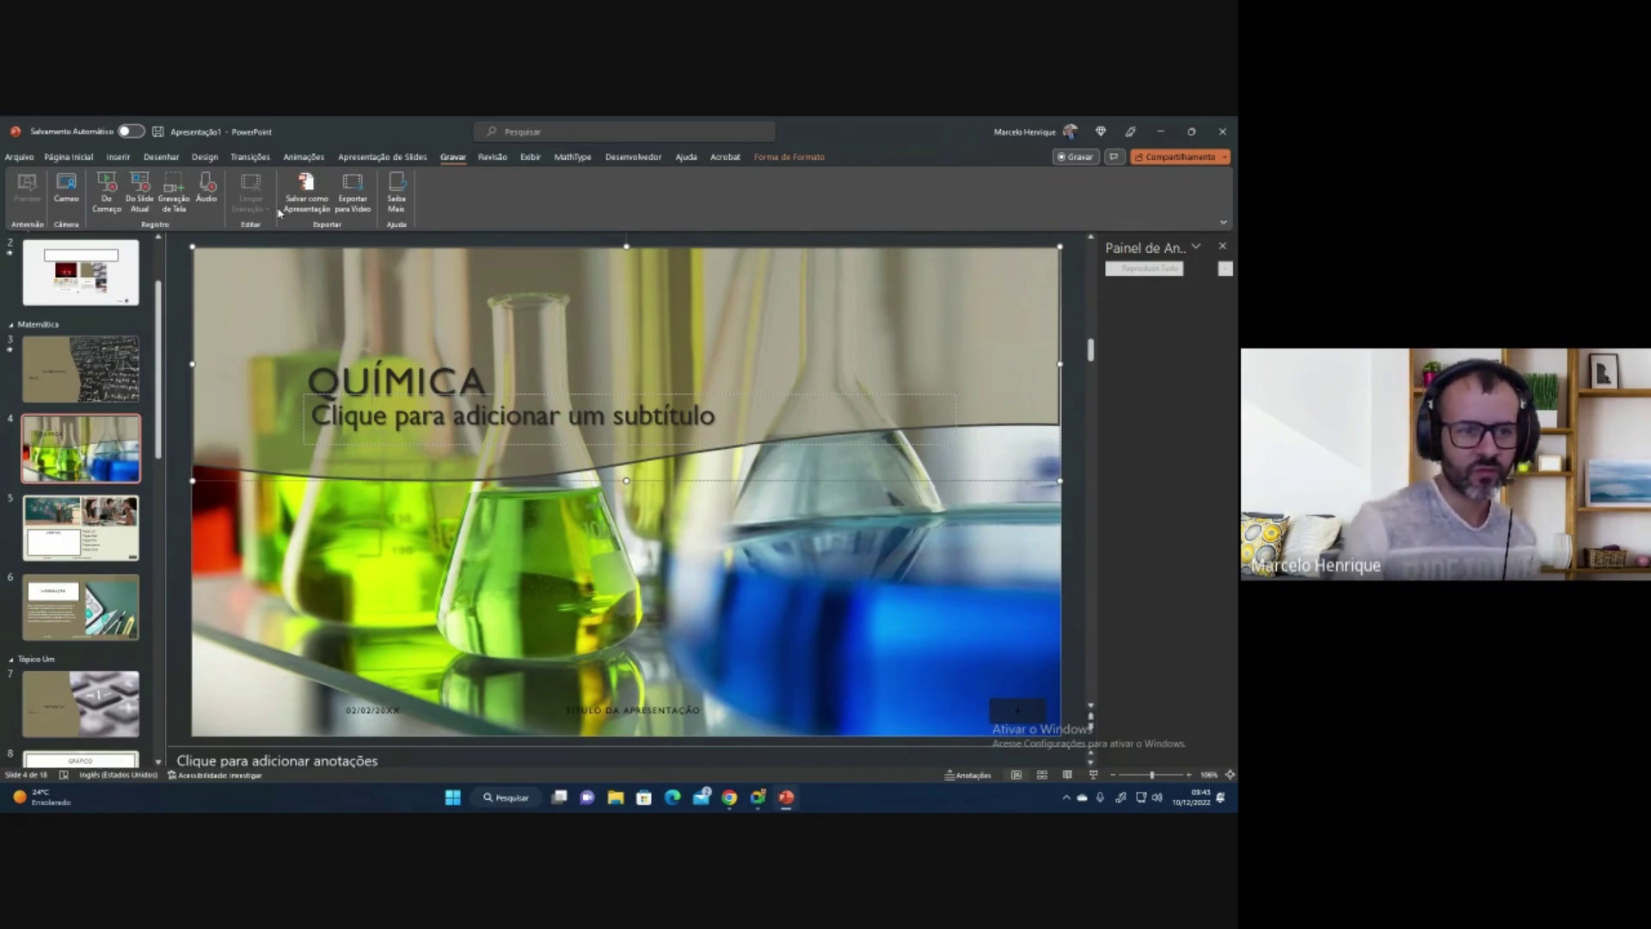
Examine the proofing language choices, and run a spelling check on the presentation without making corrections.
{"action": "left_click", "coordinate": [493, 158]}
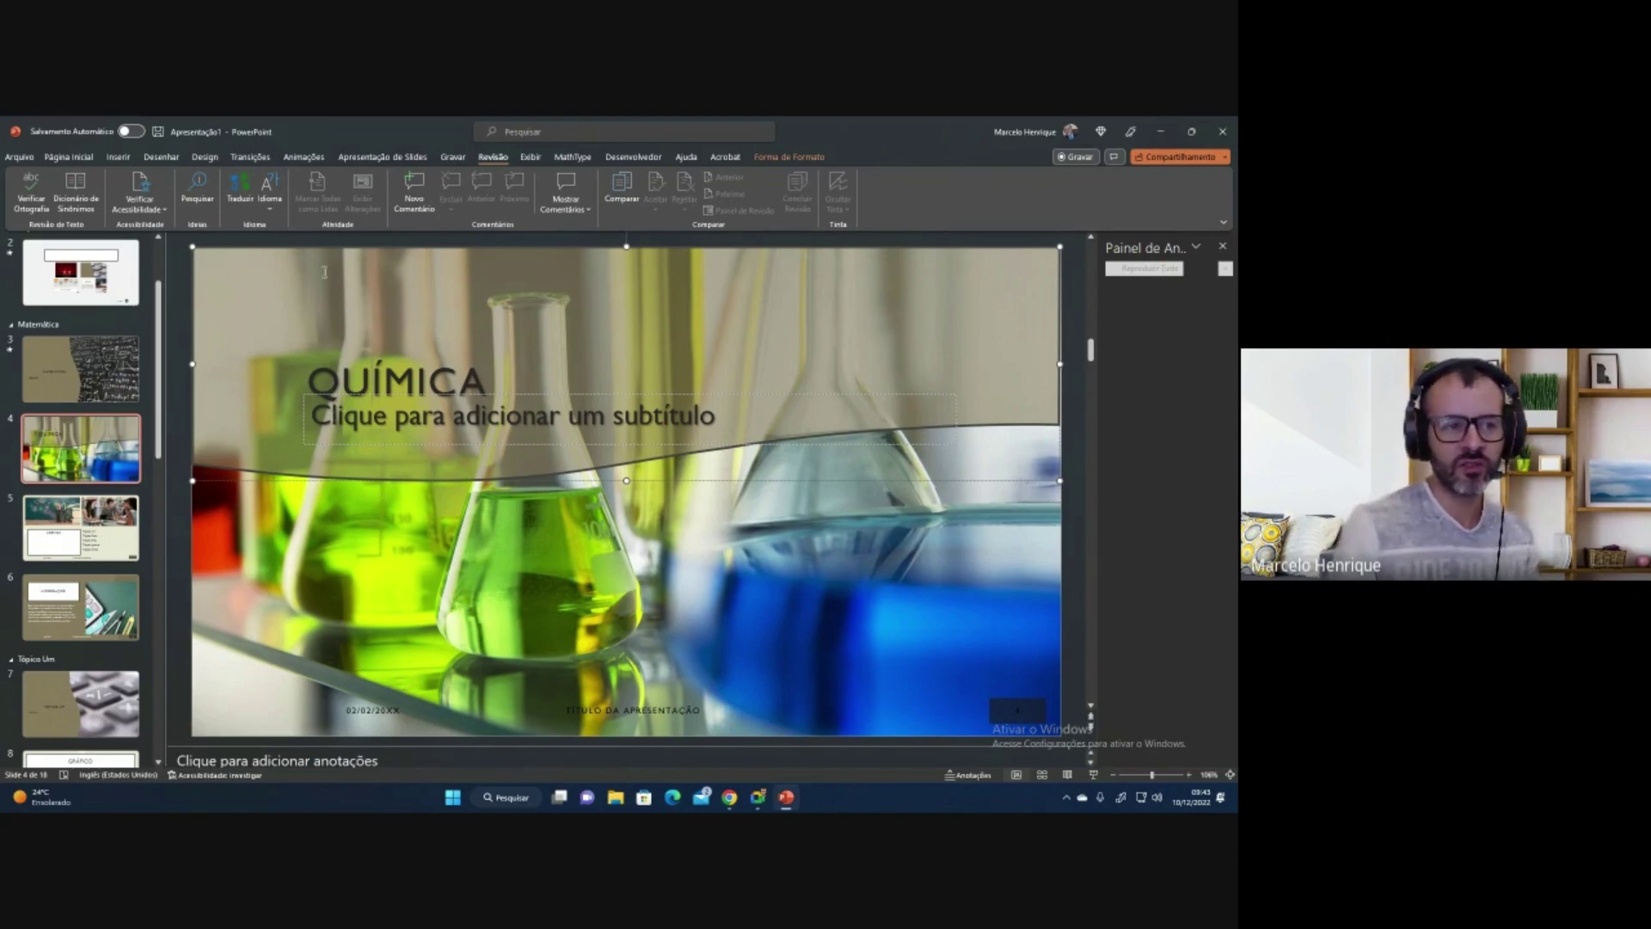
{"action": "left_click", "coordinate": [271, 209]}
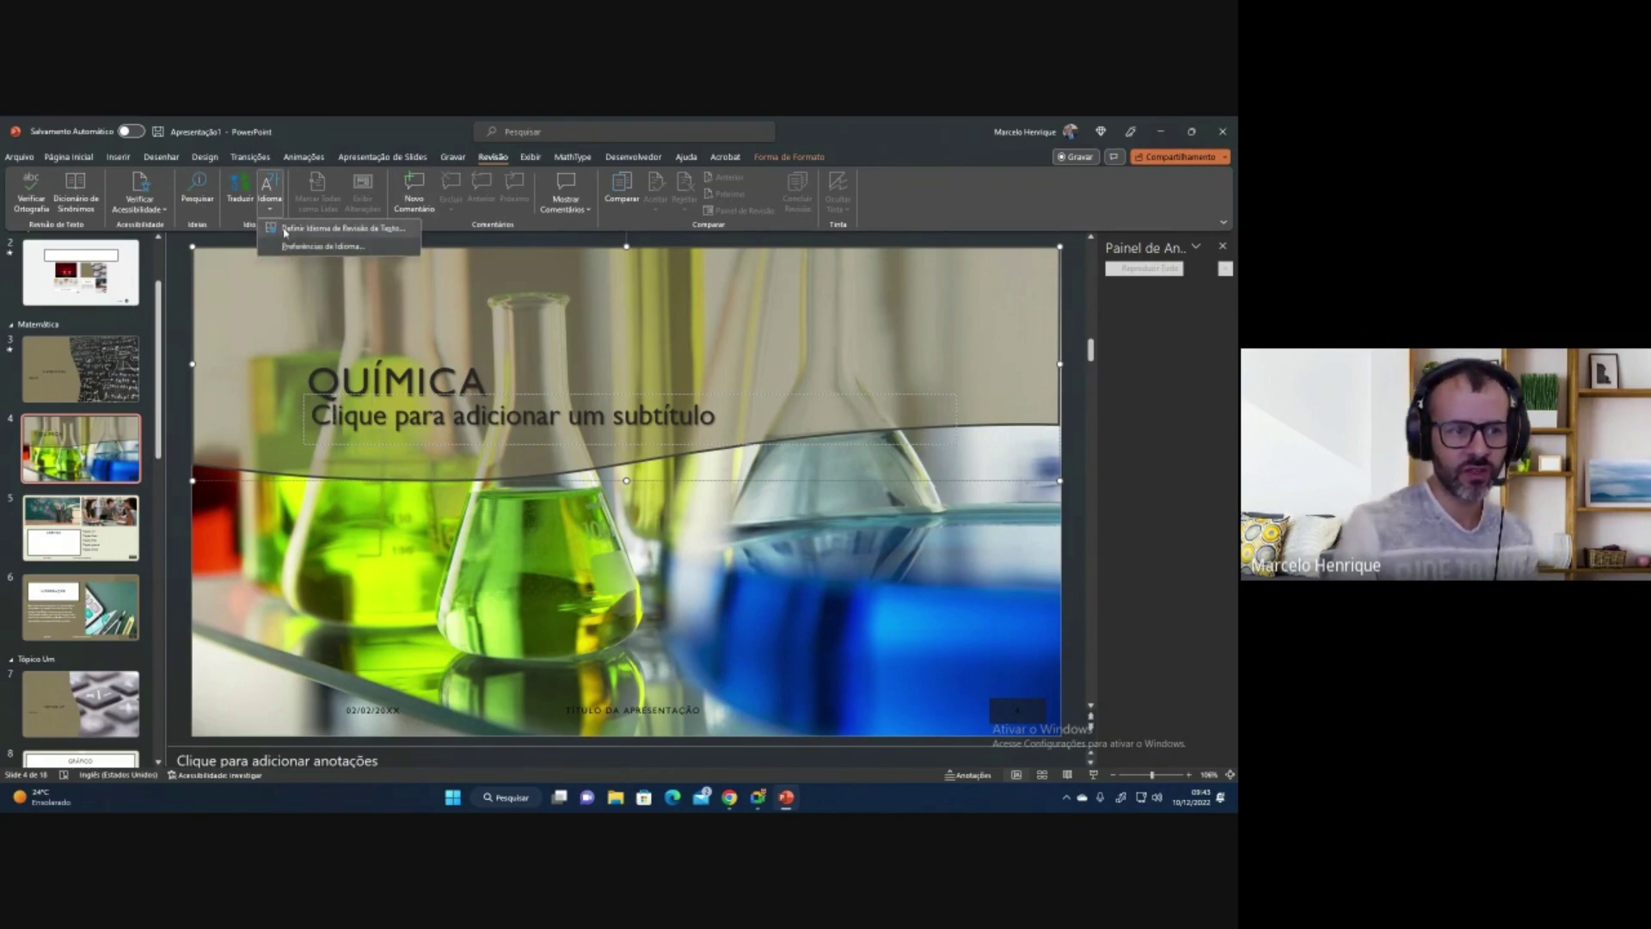
{"action": "left_click", "coordinate": [988, 324]}
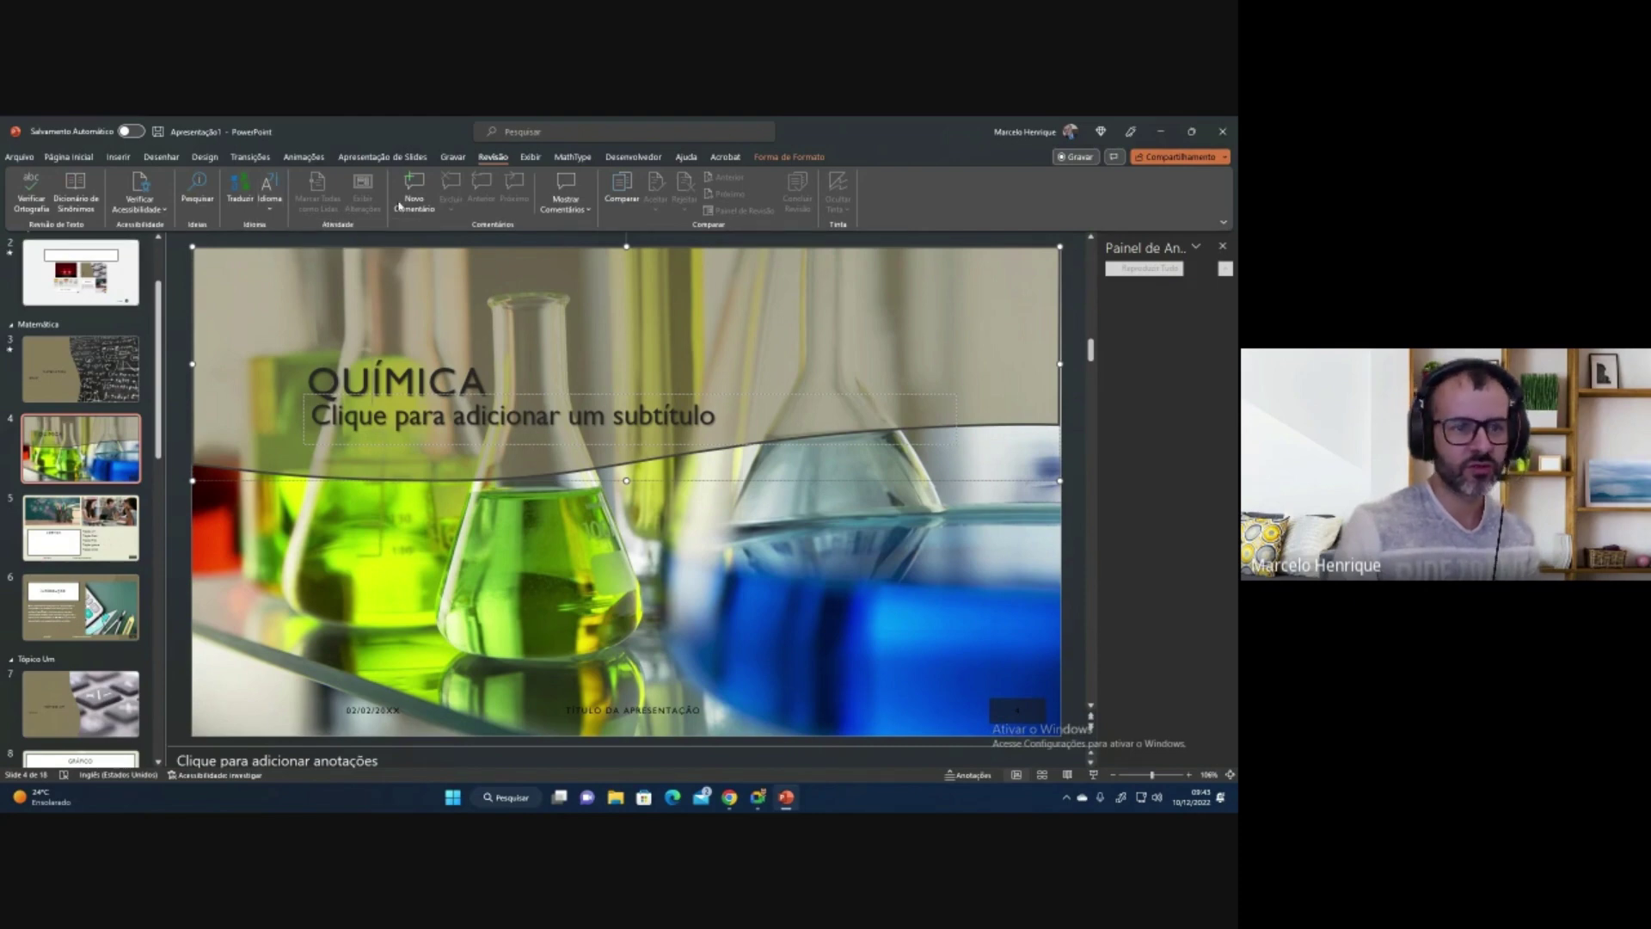
{"action": "left_click", "coordinate": [31, 191]}
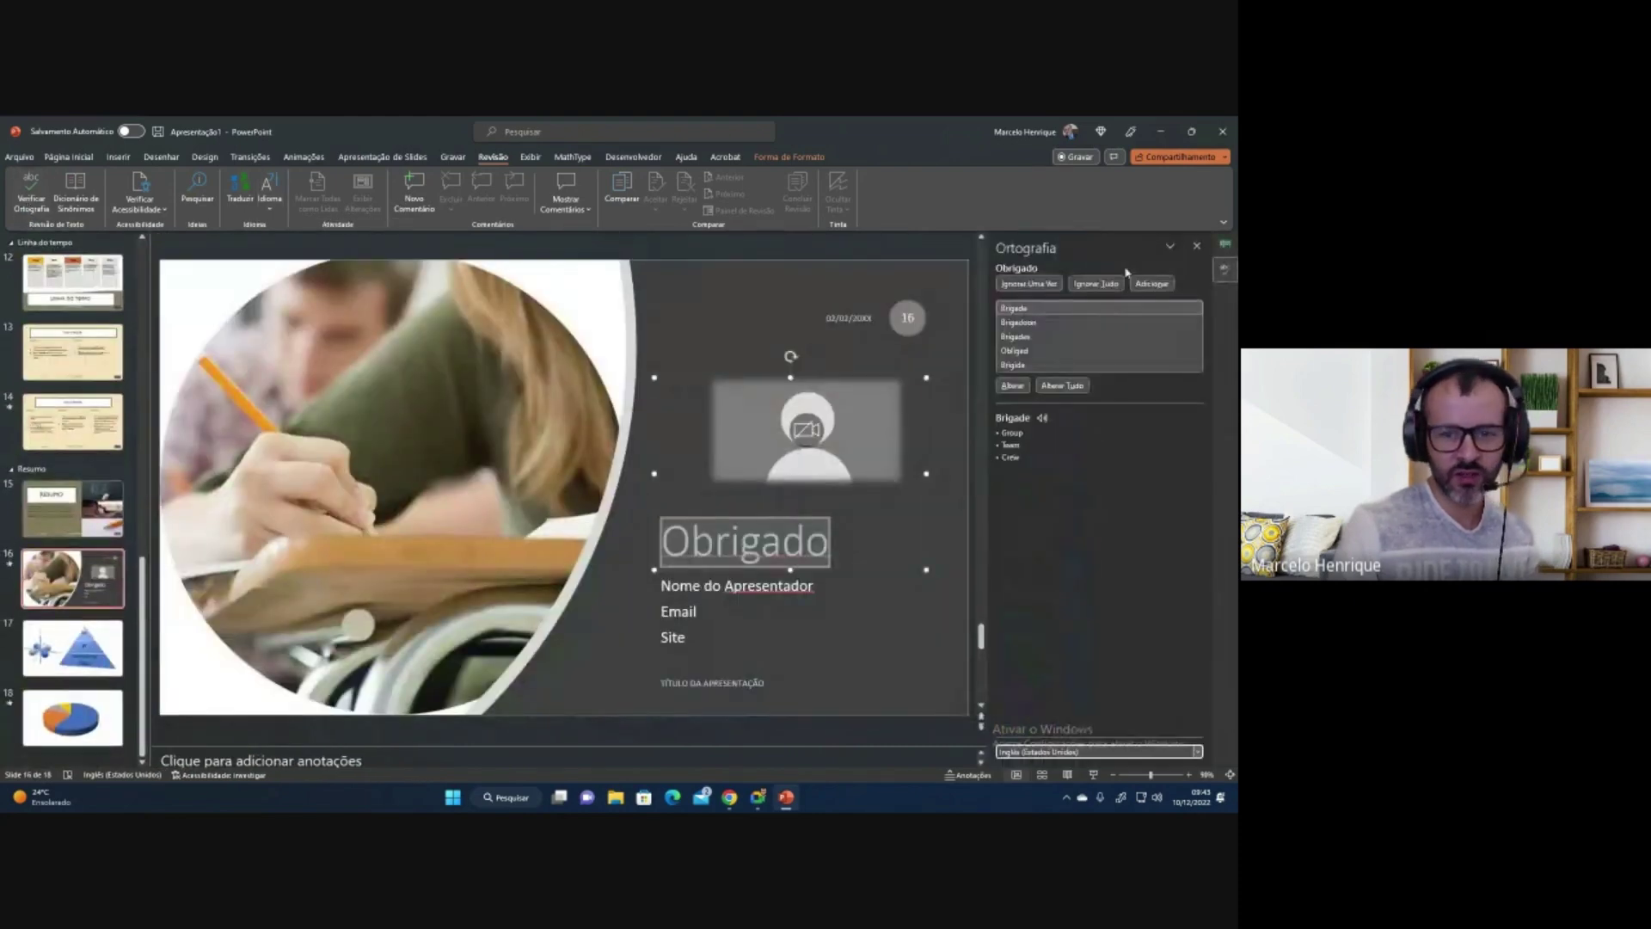
{"action": "left_click", "coordinate": [1197, 247]}
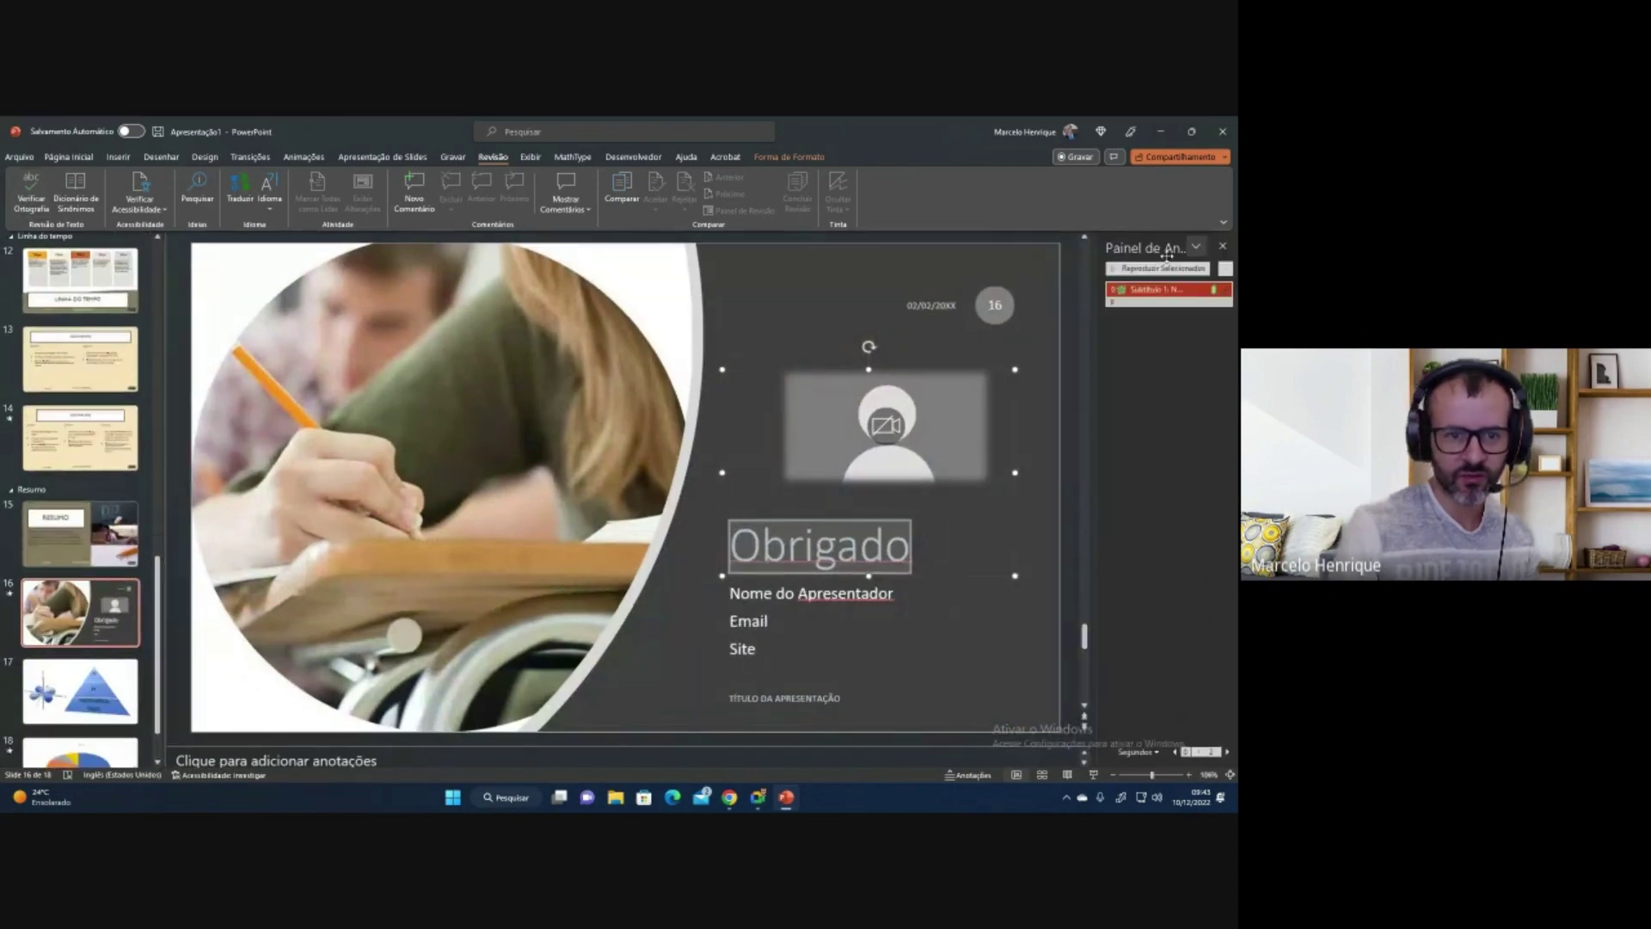
On the Vendas pie chart slide, try out the ruler and gridlines, and leave only the guides shown.
{"action": "left_click", "coordinate": [528, 160]}
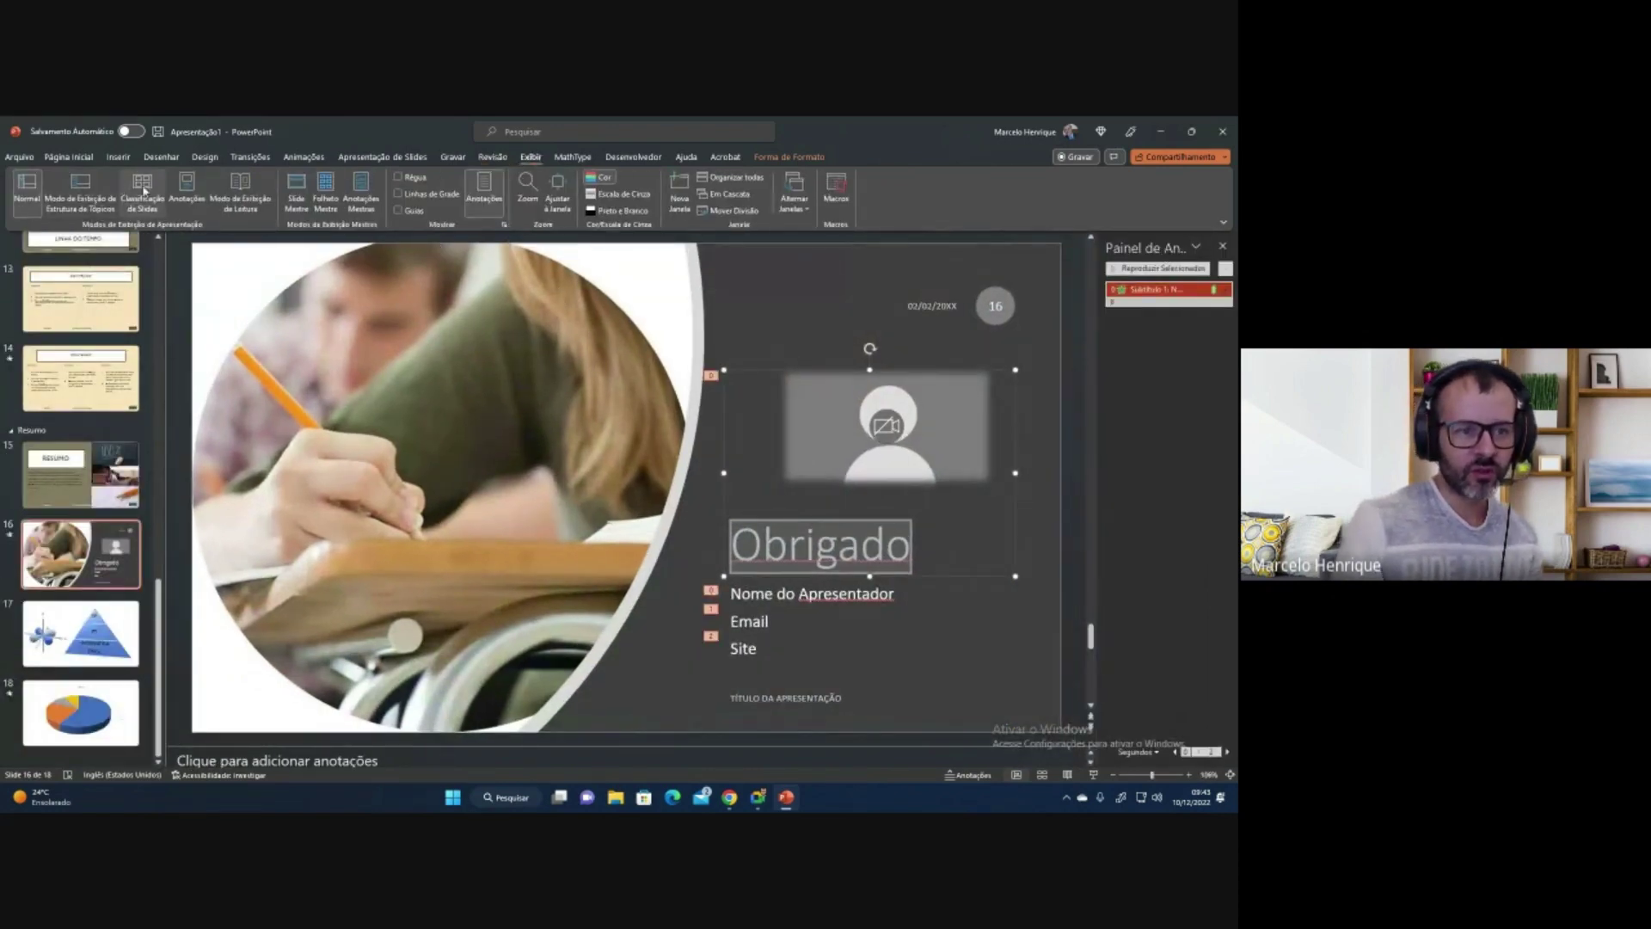
{"action": "left_click", "coordinate": [80, 713]}
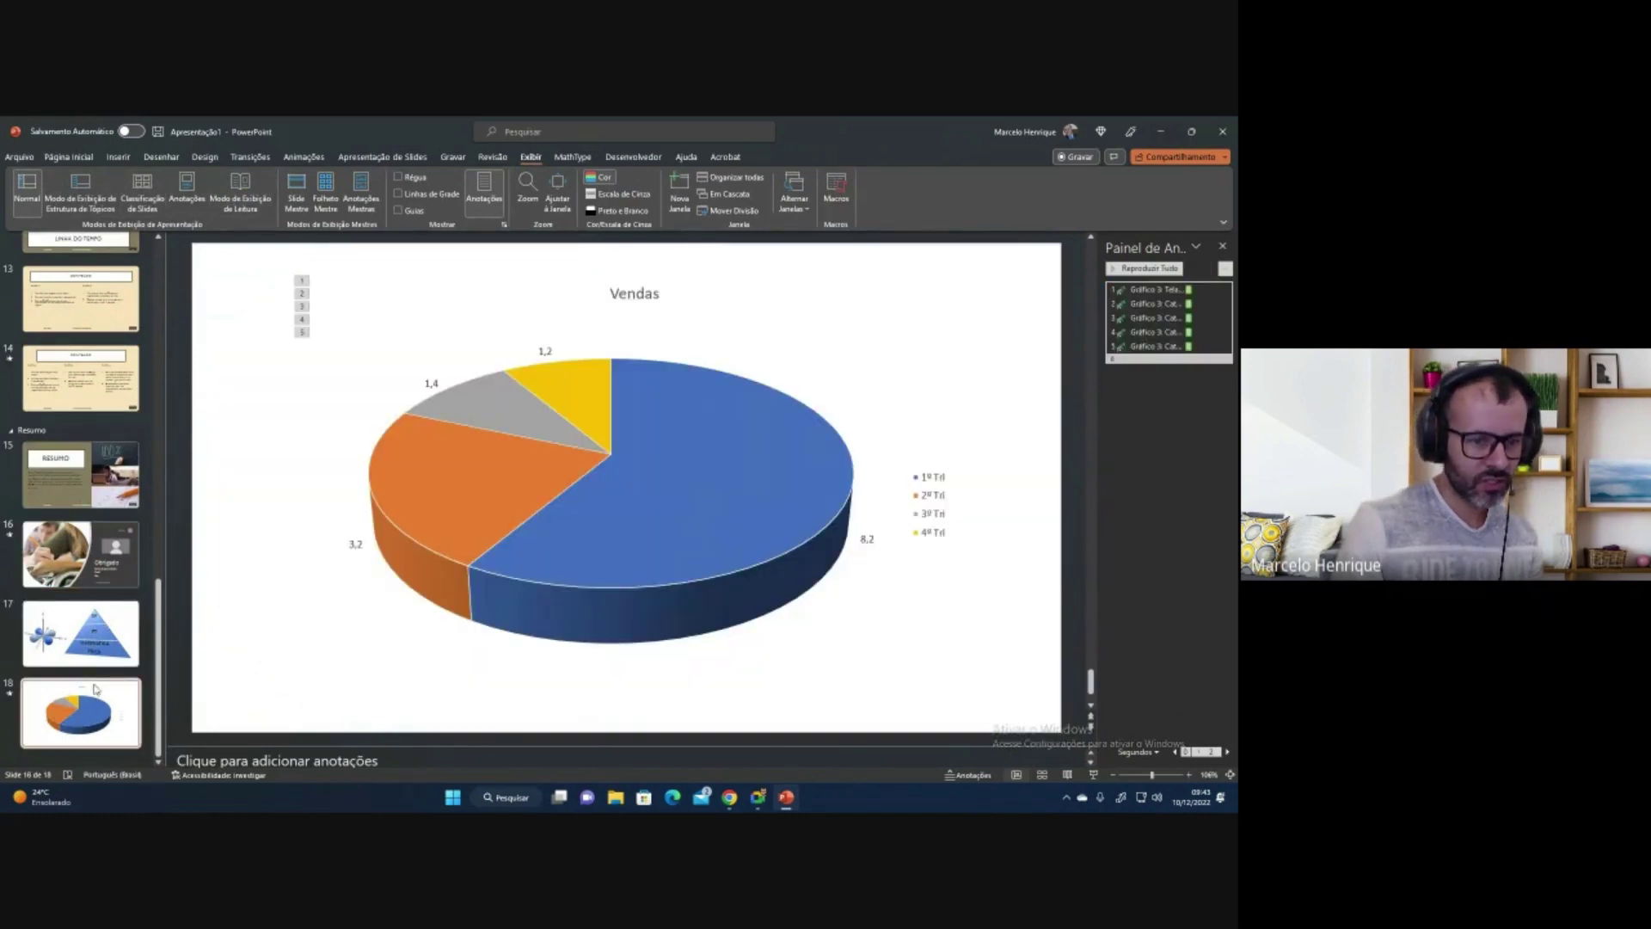
{"action": "left_click", "coordinate": [399, 177]}
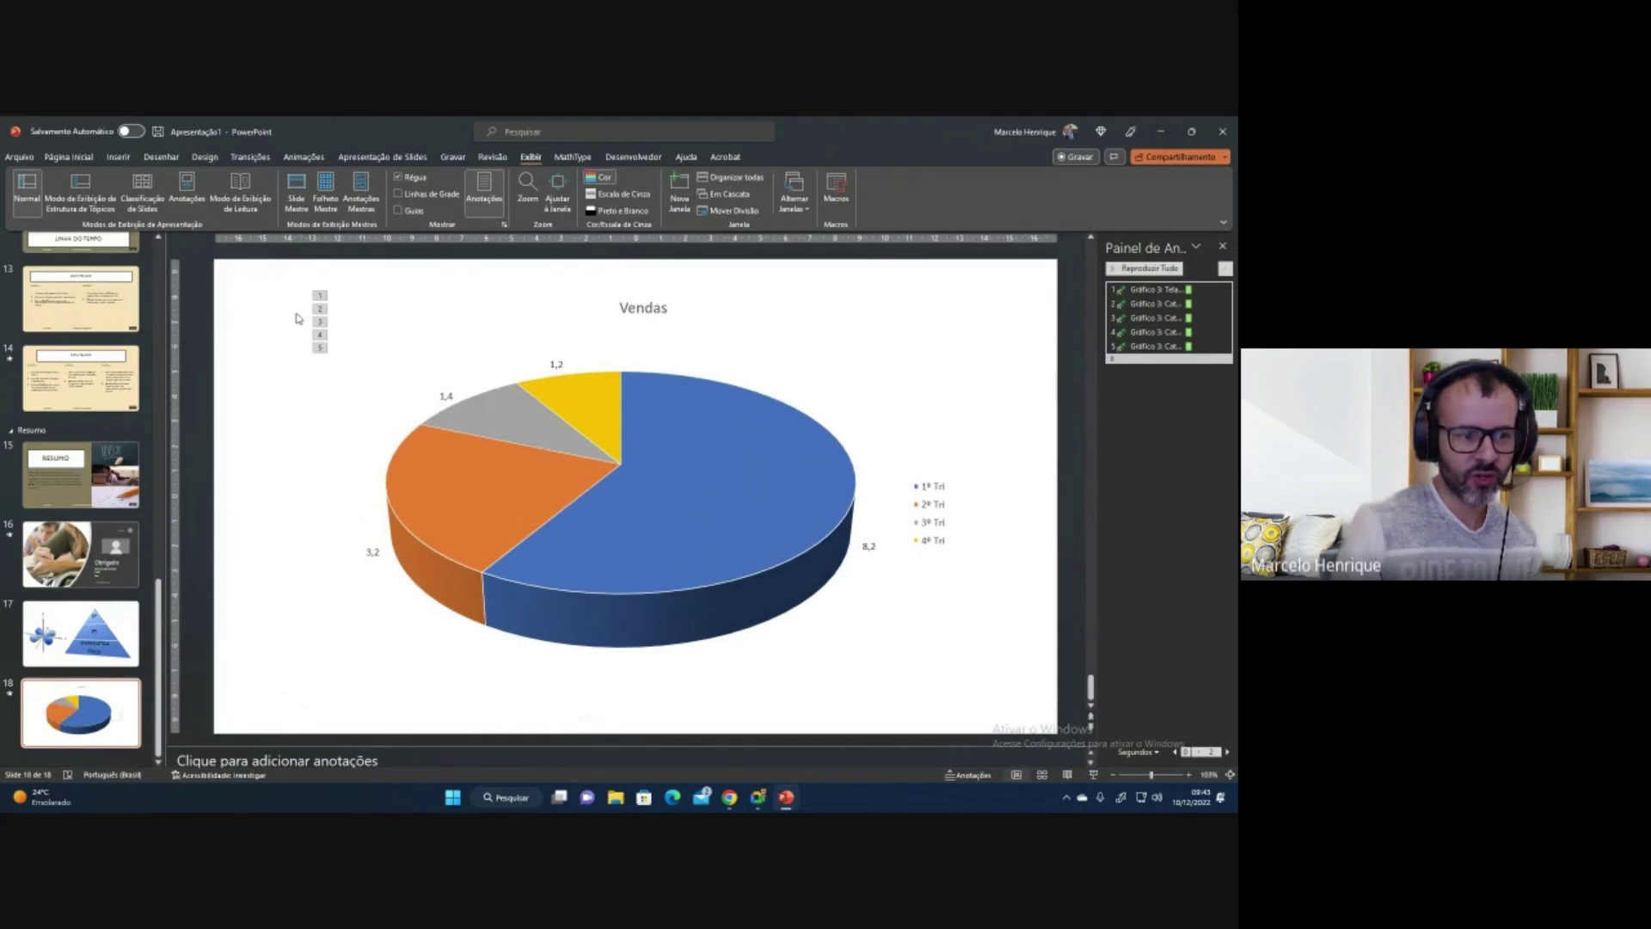
{"action": "left_click", "coordinate": [416, 179]}
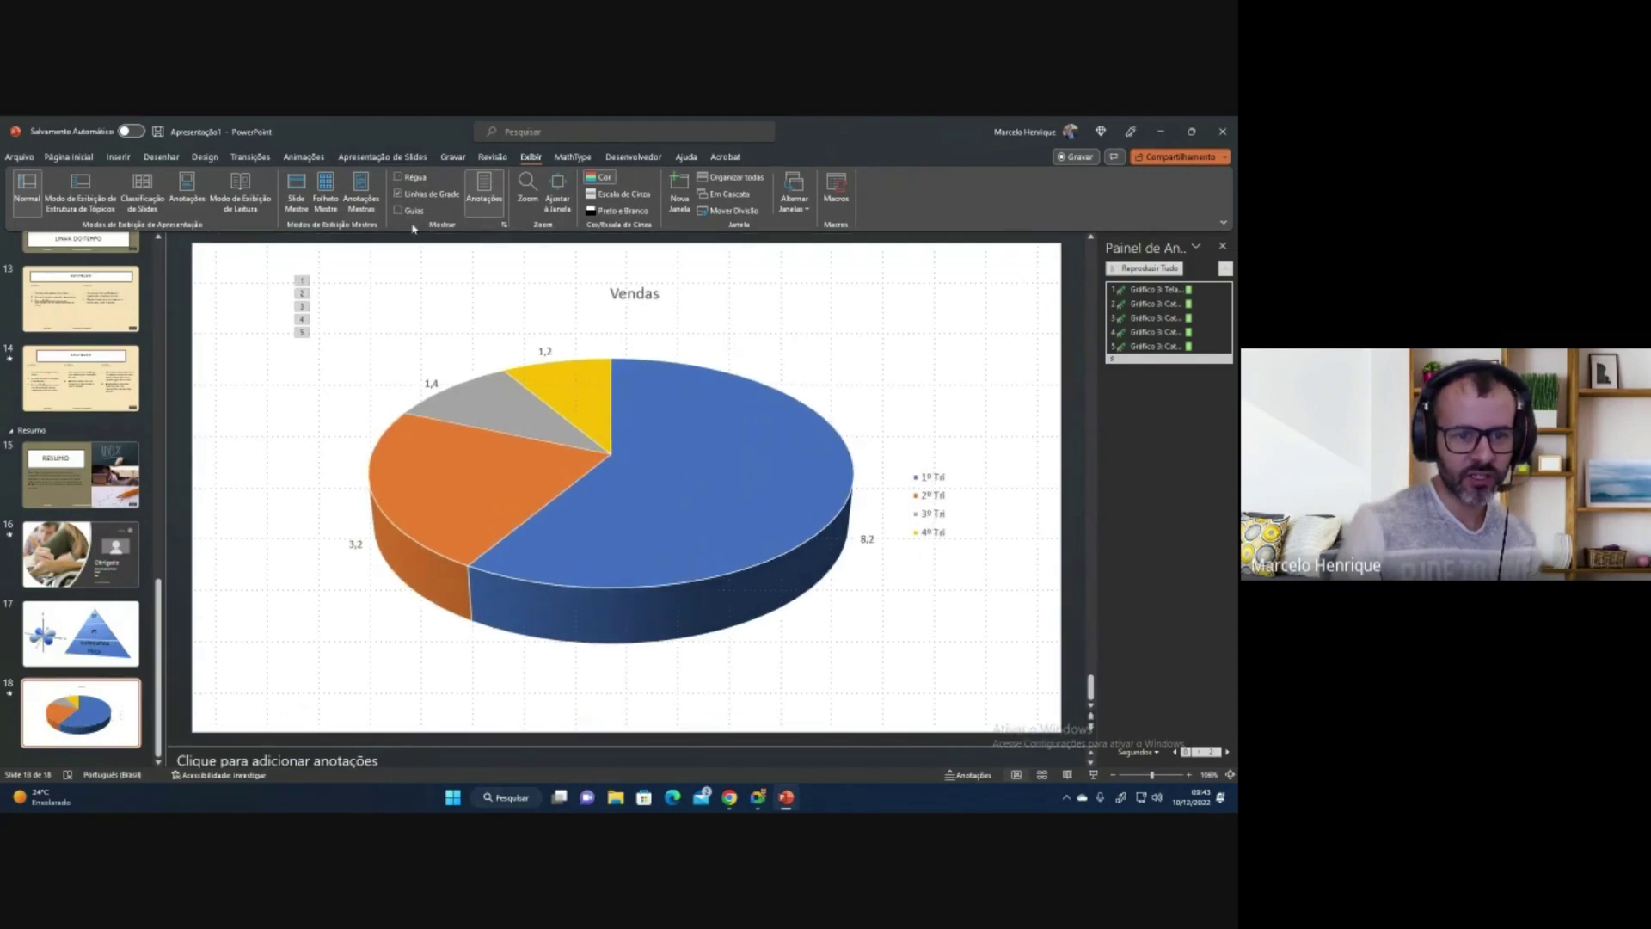
{"action": "left_click", "coordinate": [589, 483]}
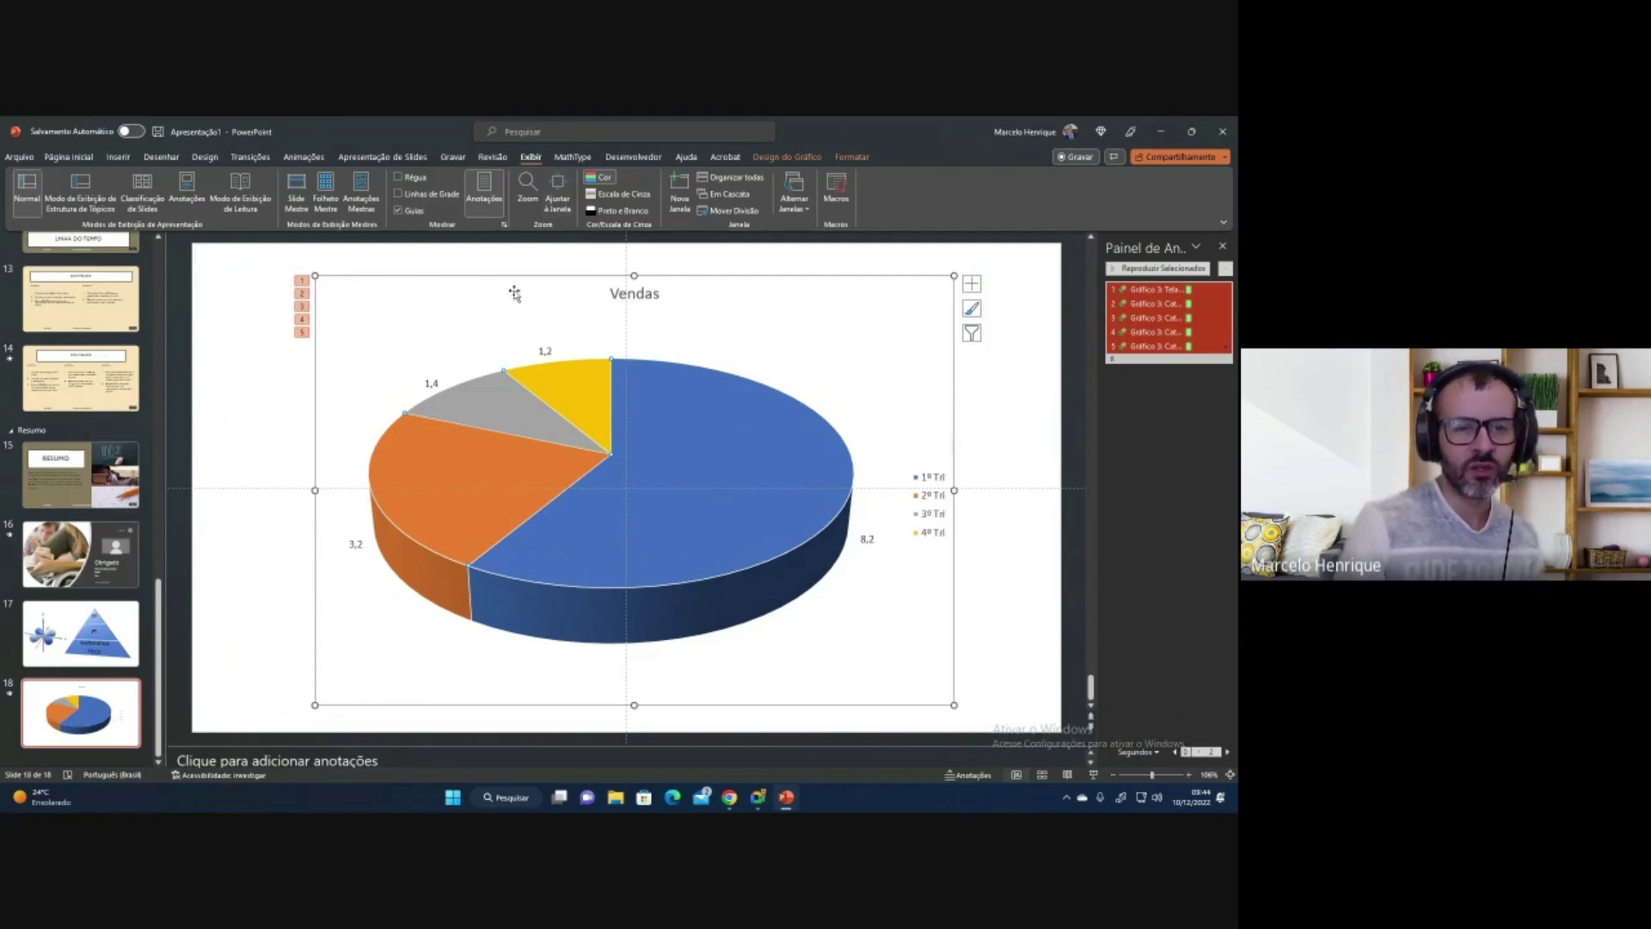
{"action": "left_click", "coordinate": [207, 331]}
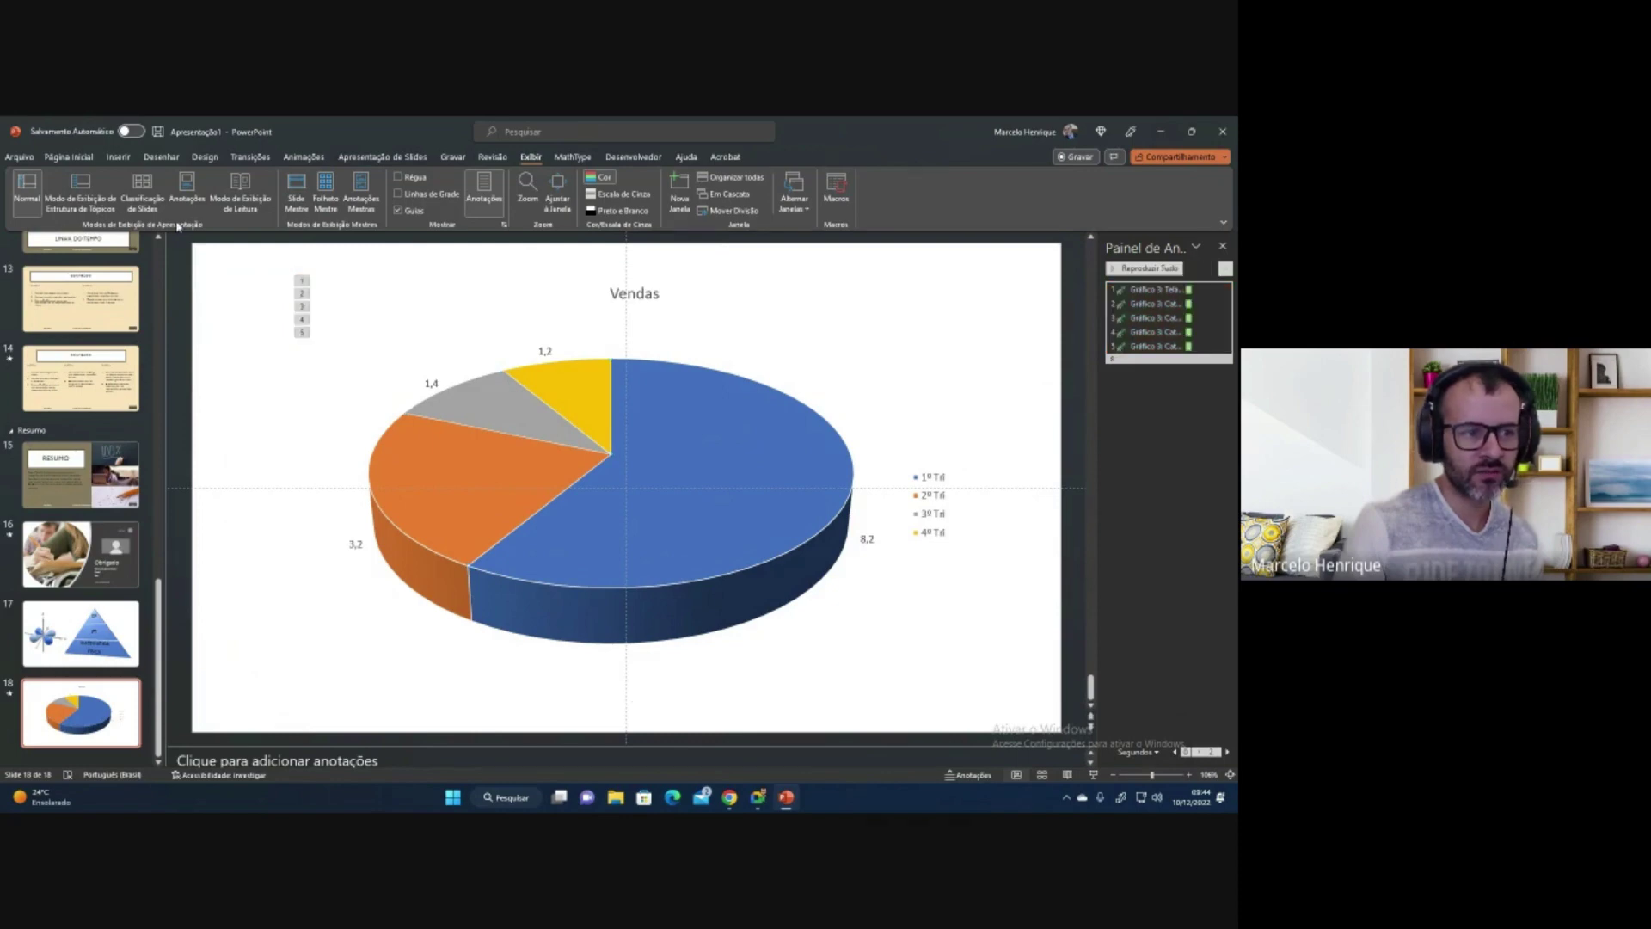
Show the presentation in the slide sorter view, starting from its first section.
{"action": "left_click", "coordinate": [142, 199]}
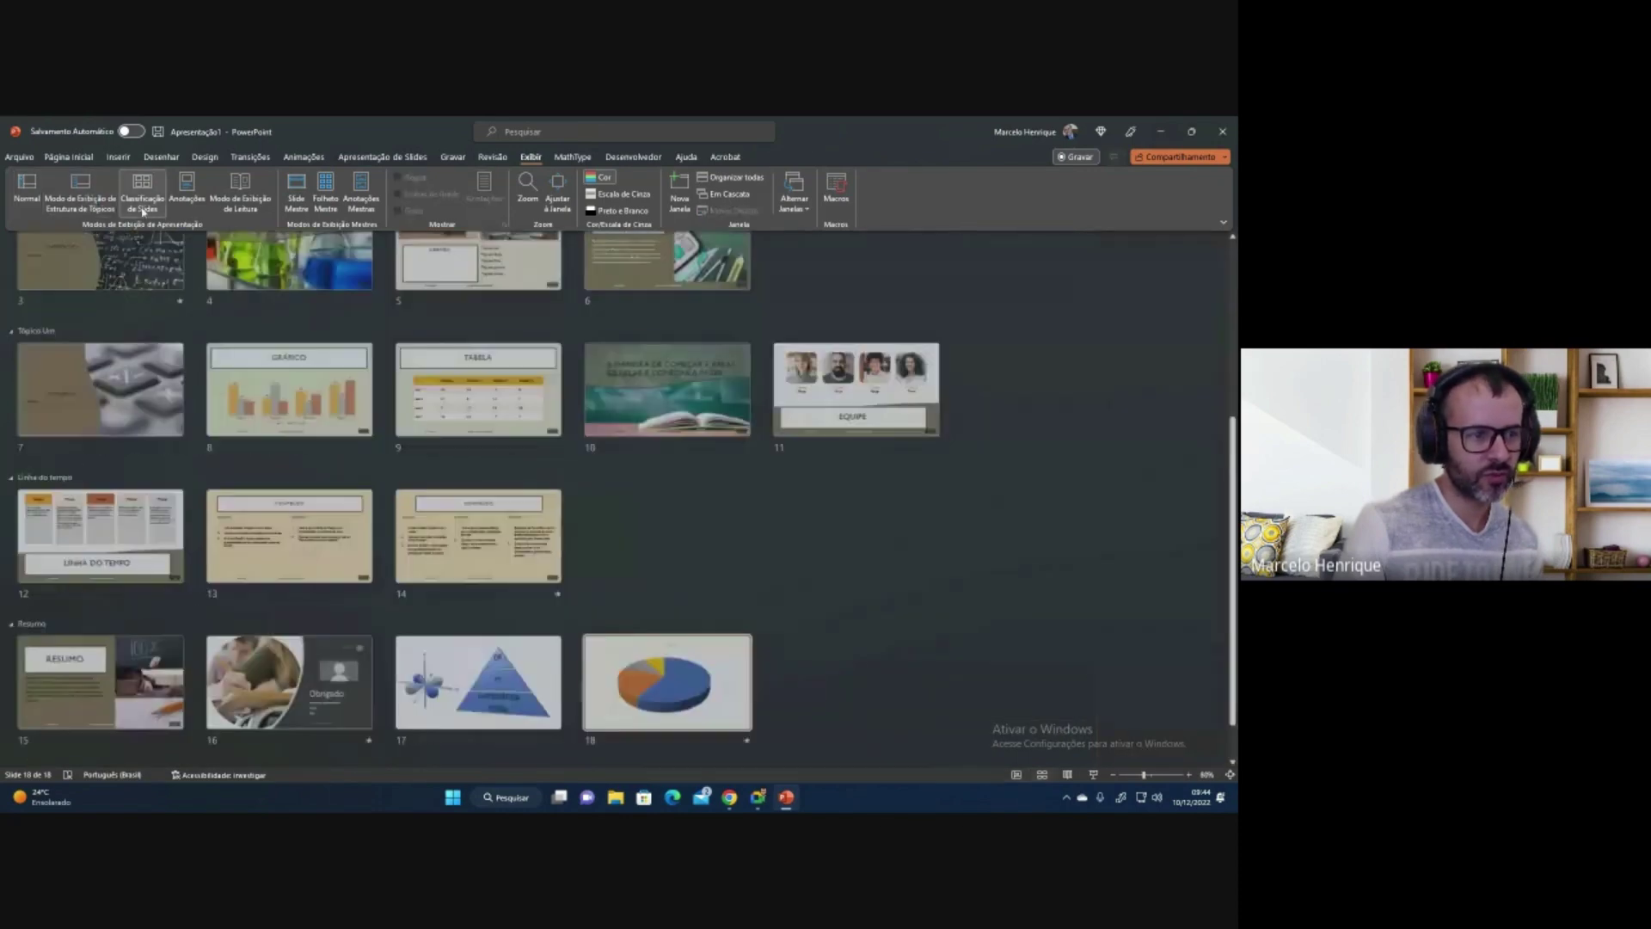
{"action": "scroll", "coordinate": [232, 421], "scroll_direction": "up", "scroll_amount": 5}
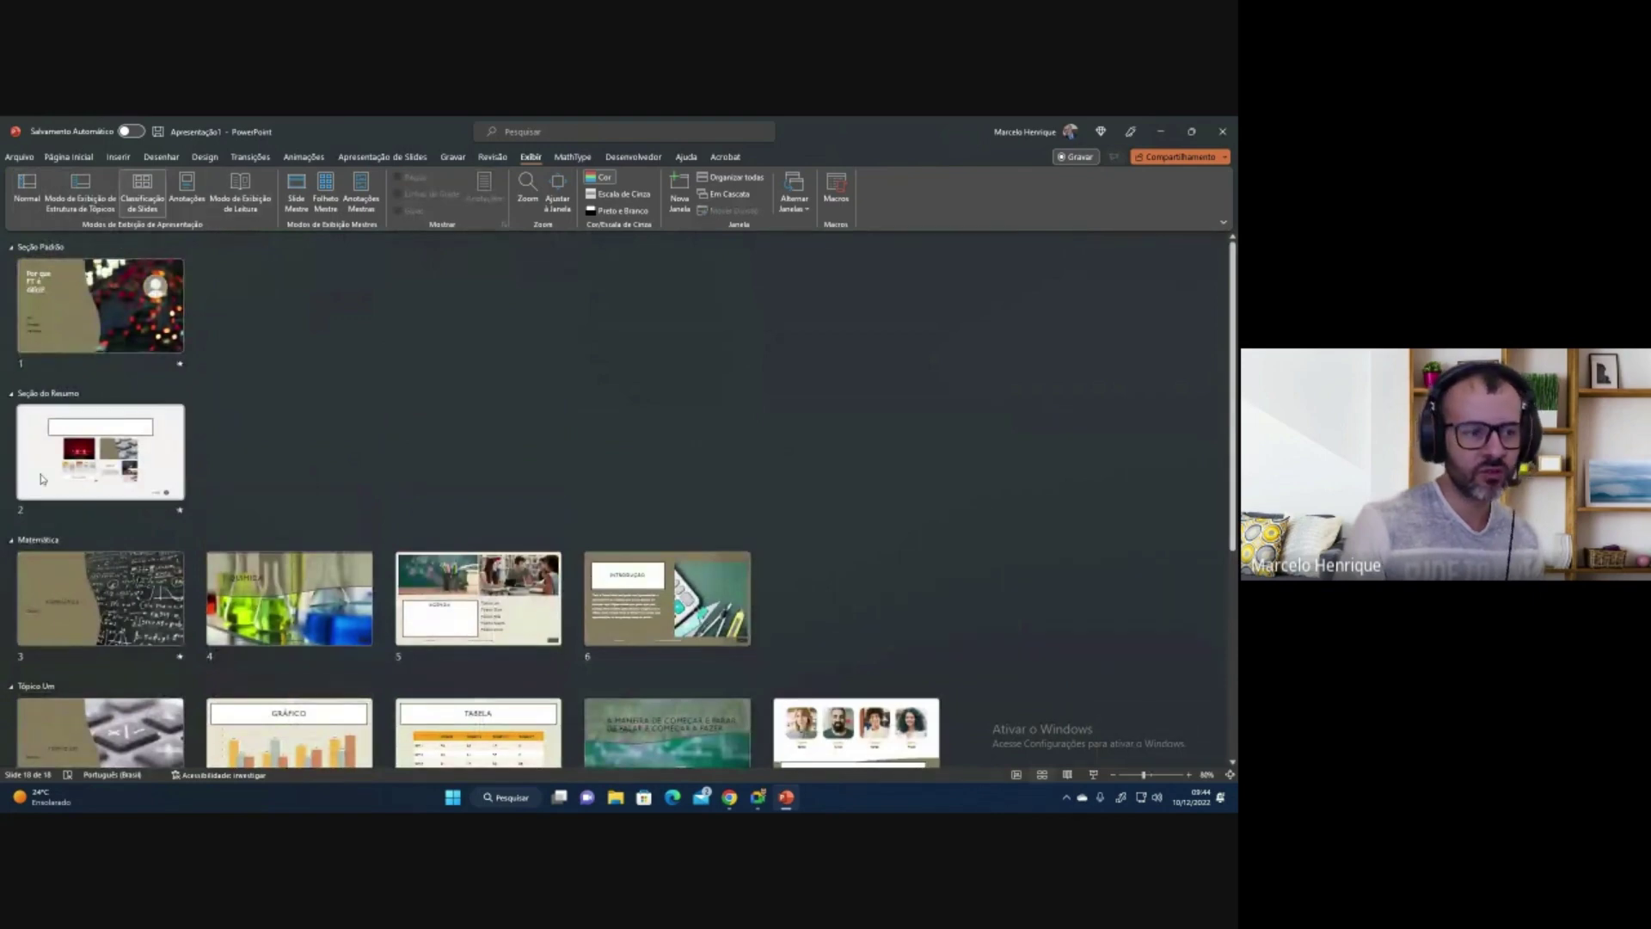
Look through all the sections in the slide sorter, and return to normal view on the Vendas pie chart slide.
{"action": "scroll", "coordinate": [93, 408], "scroll_direction": "down", "scroll_amount": 6}
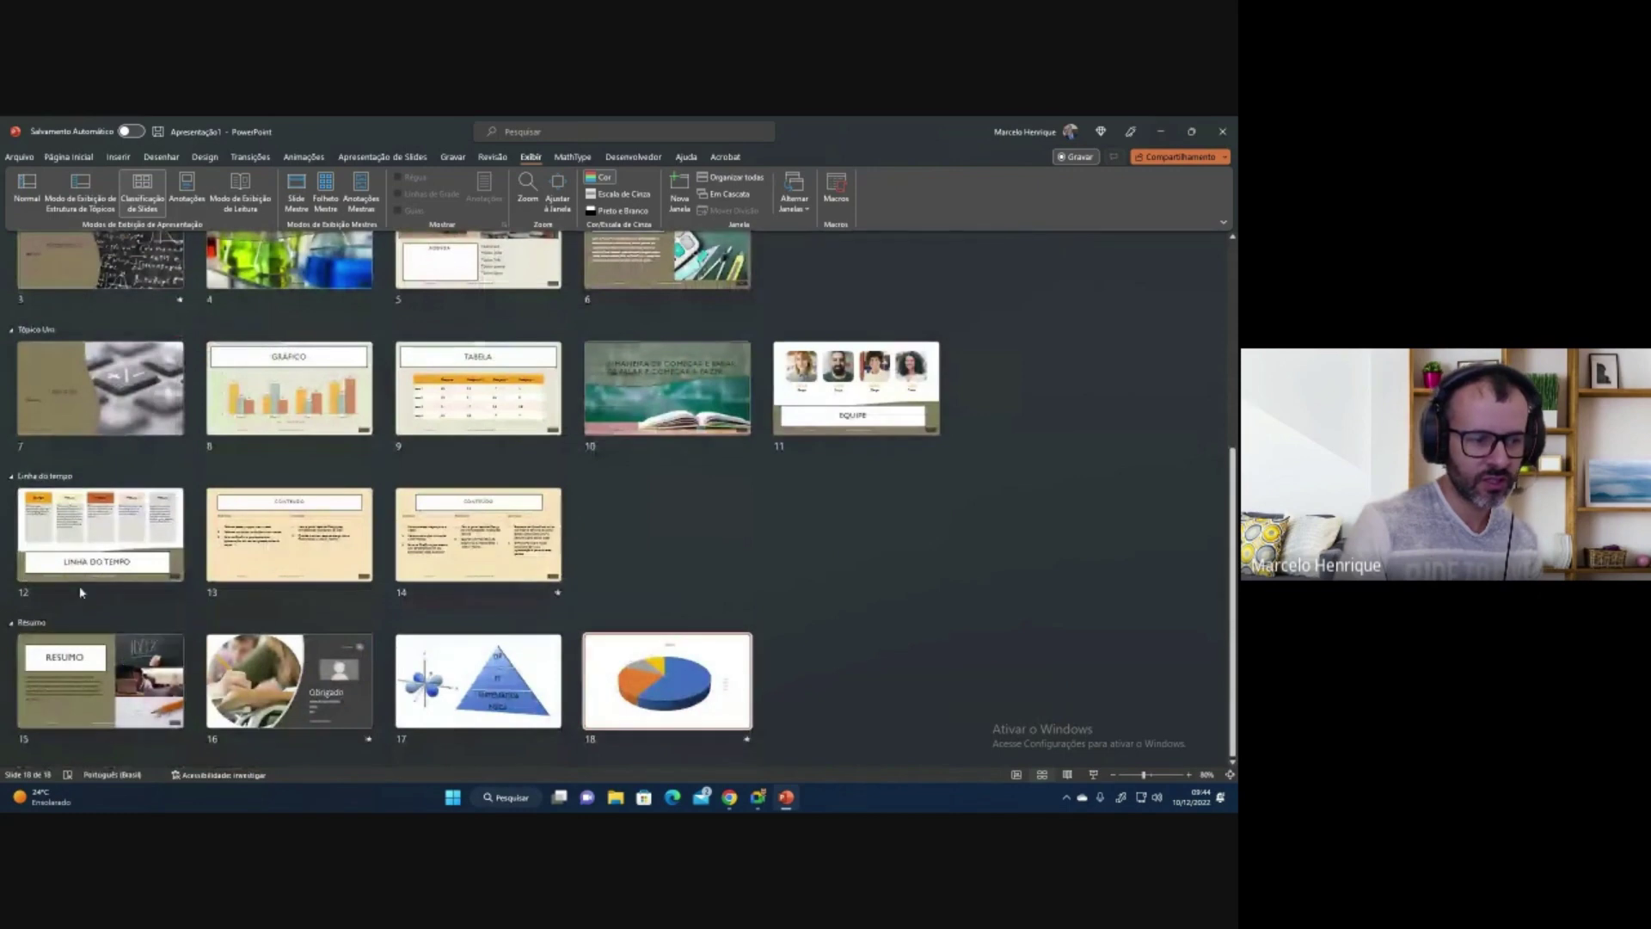
{"action": "scroll", "coordinate": [79, 585], "scroll_direction": "up", "scroll_amount": 6}
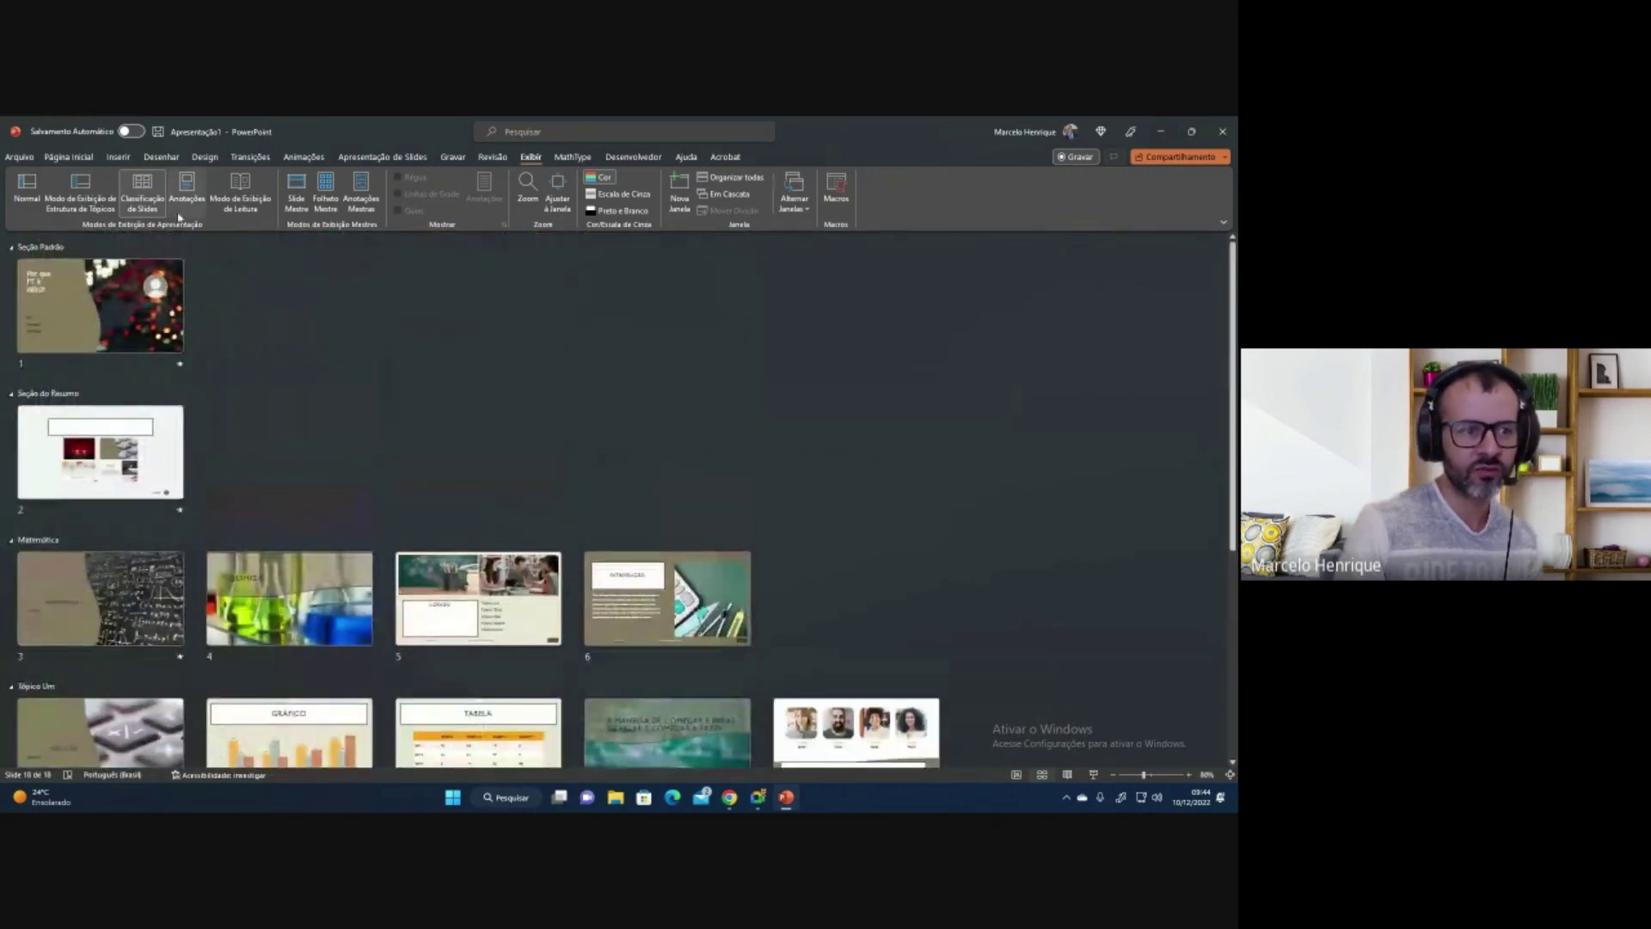
{"action": "left_click", "coordinate": [27, 185]}
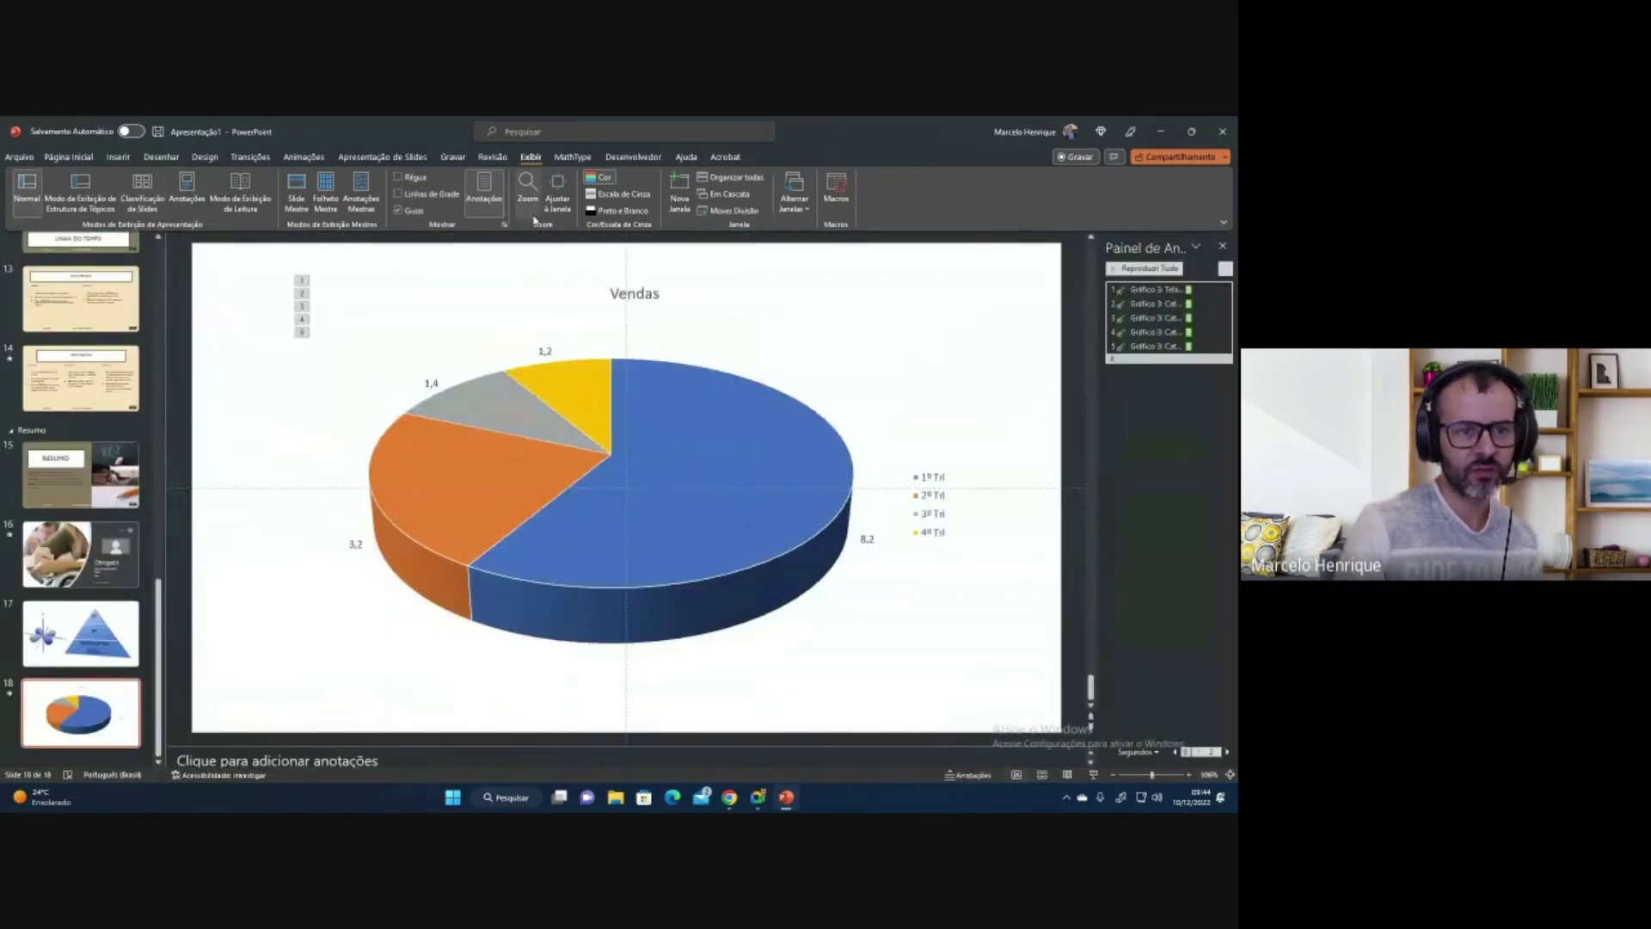
Try to insert a MathType equation on the Vendas slide, and exit the licence dialog without activating.
{"action": "left_click", "coordinate": [573, 159]}
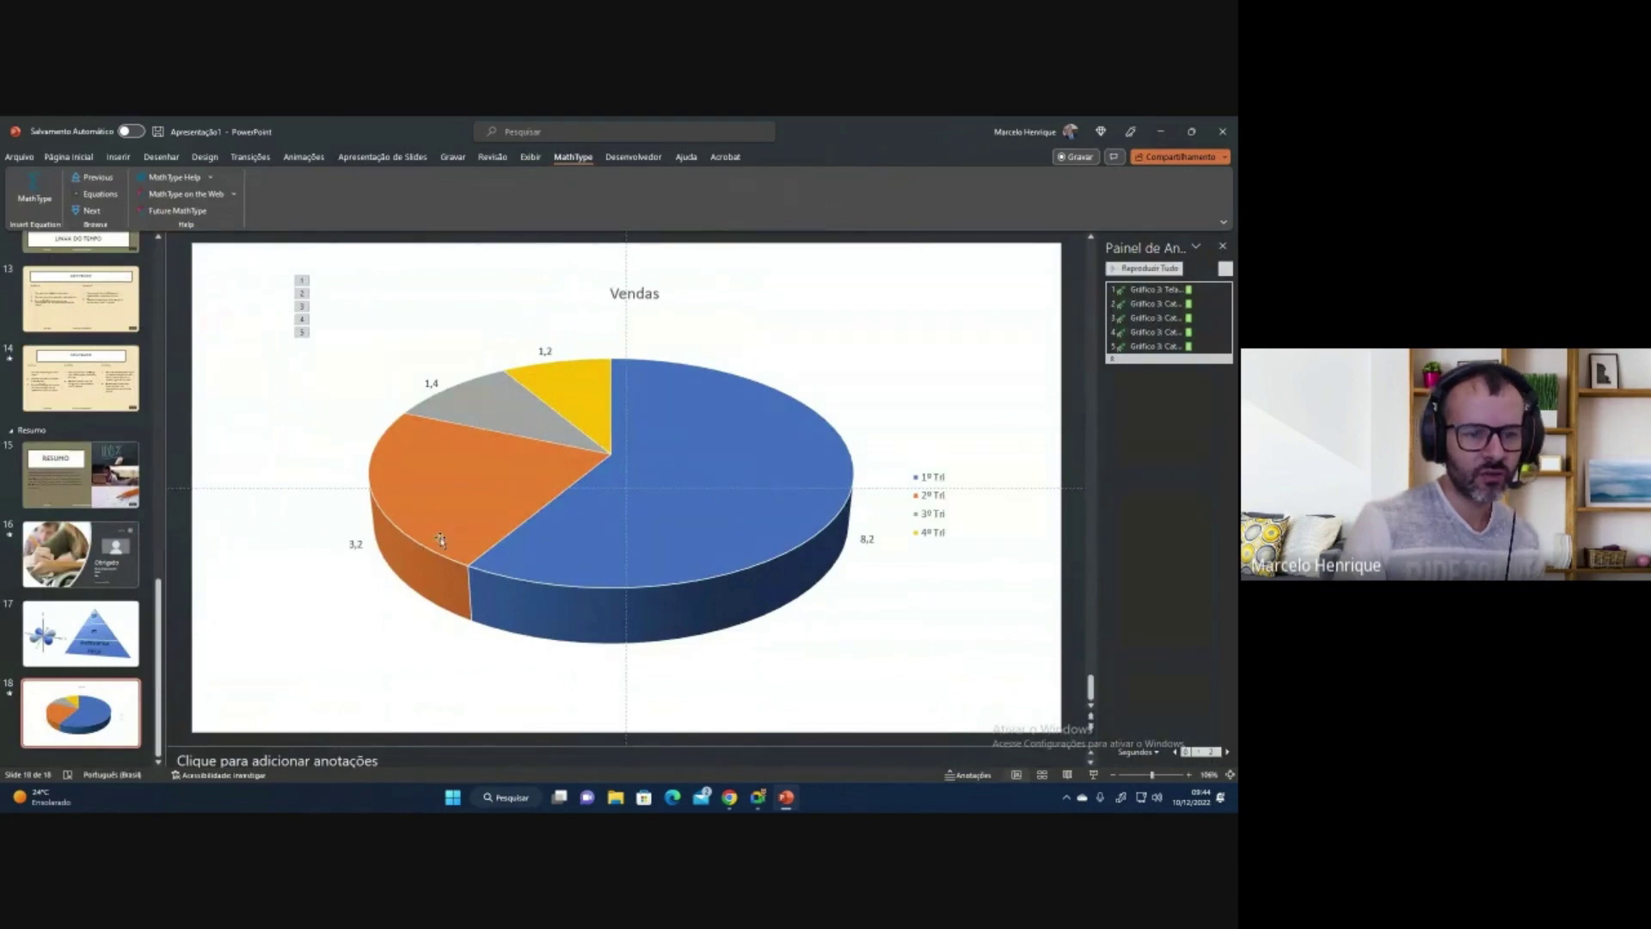
{"action": "left_click", "coordinate": [46, 206]}
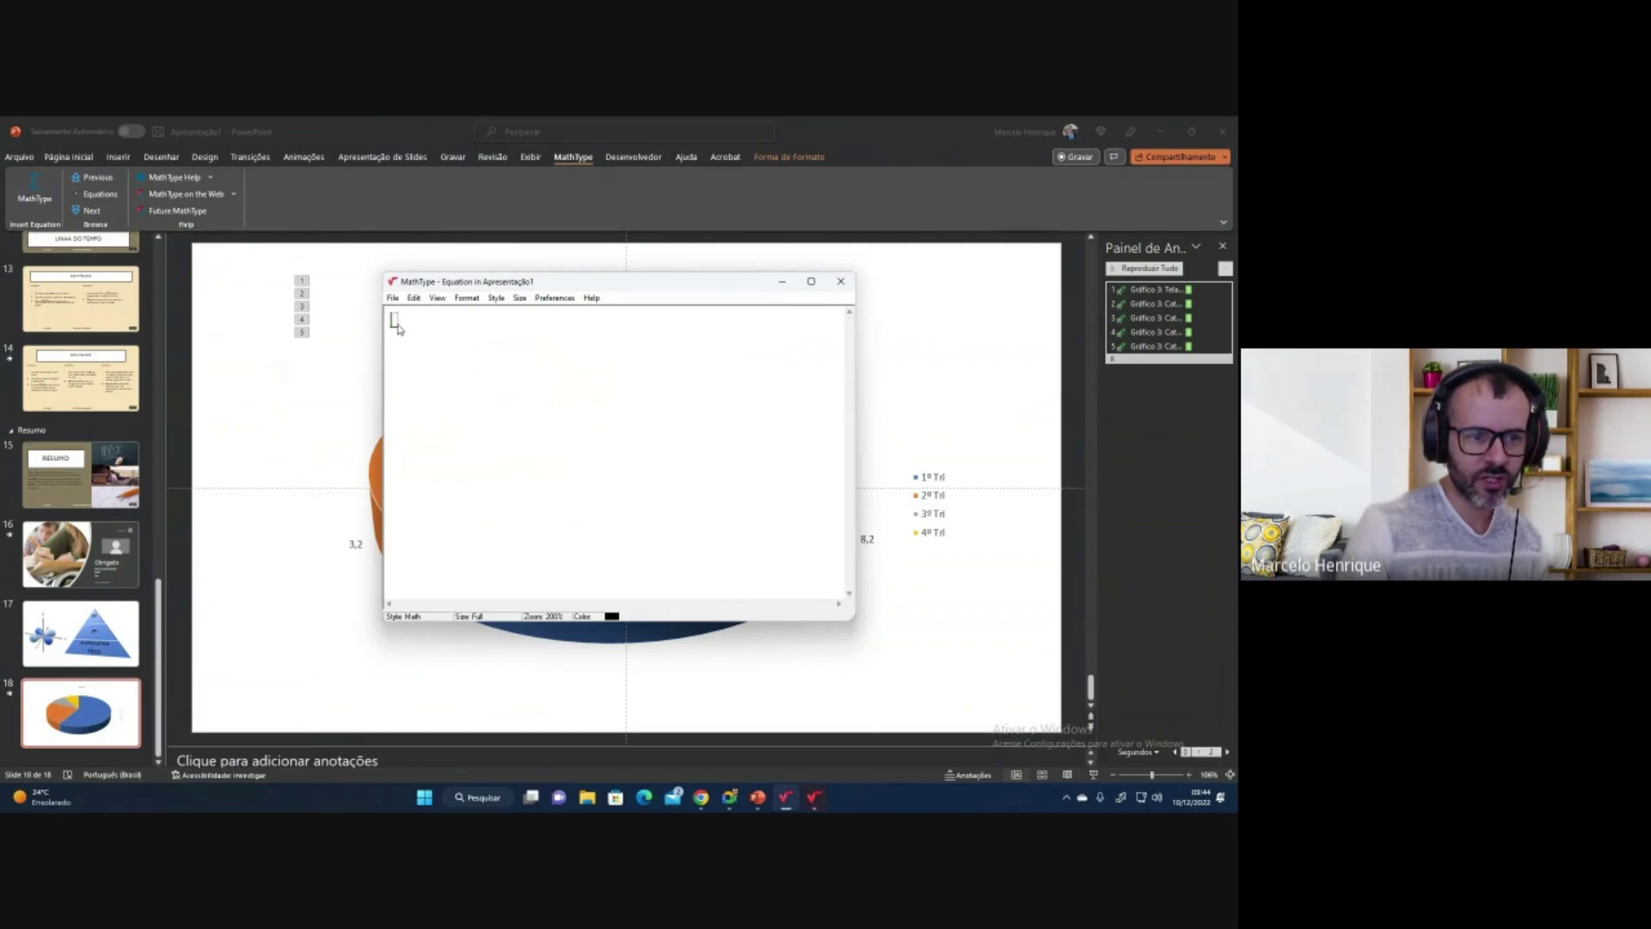
{"action": "left_click", "coordinate": [814, 798]}
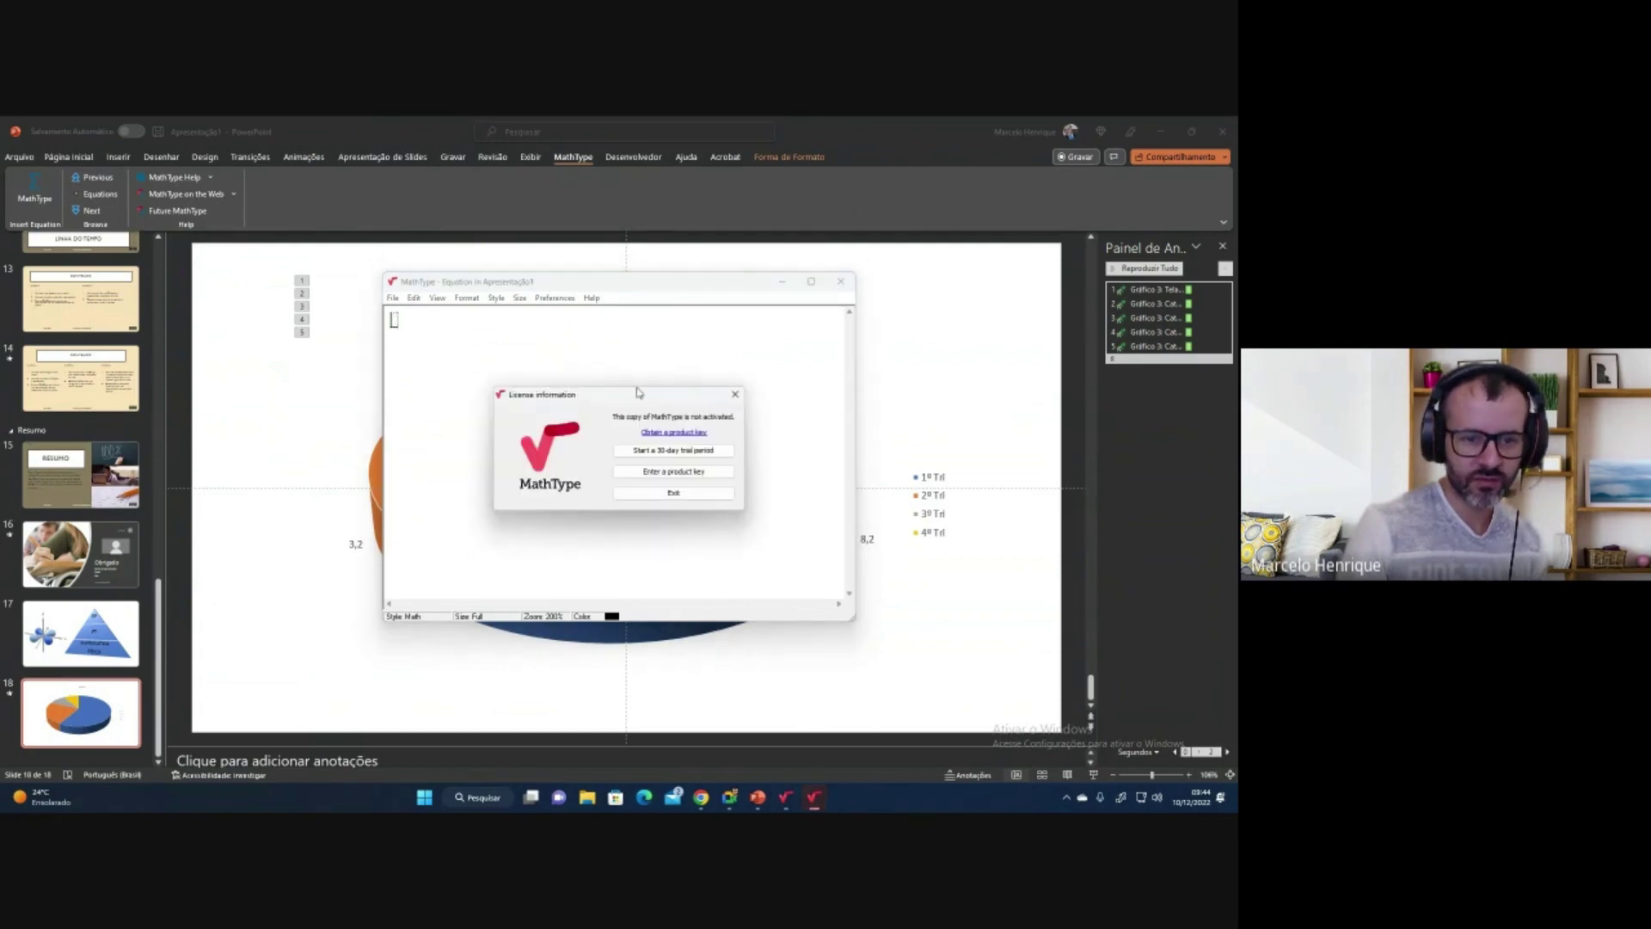
{"action": "left_click", "coordinate": [646, 496]}
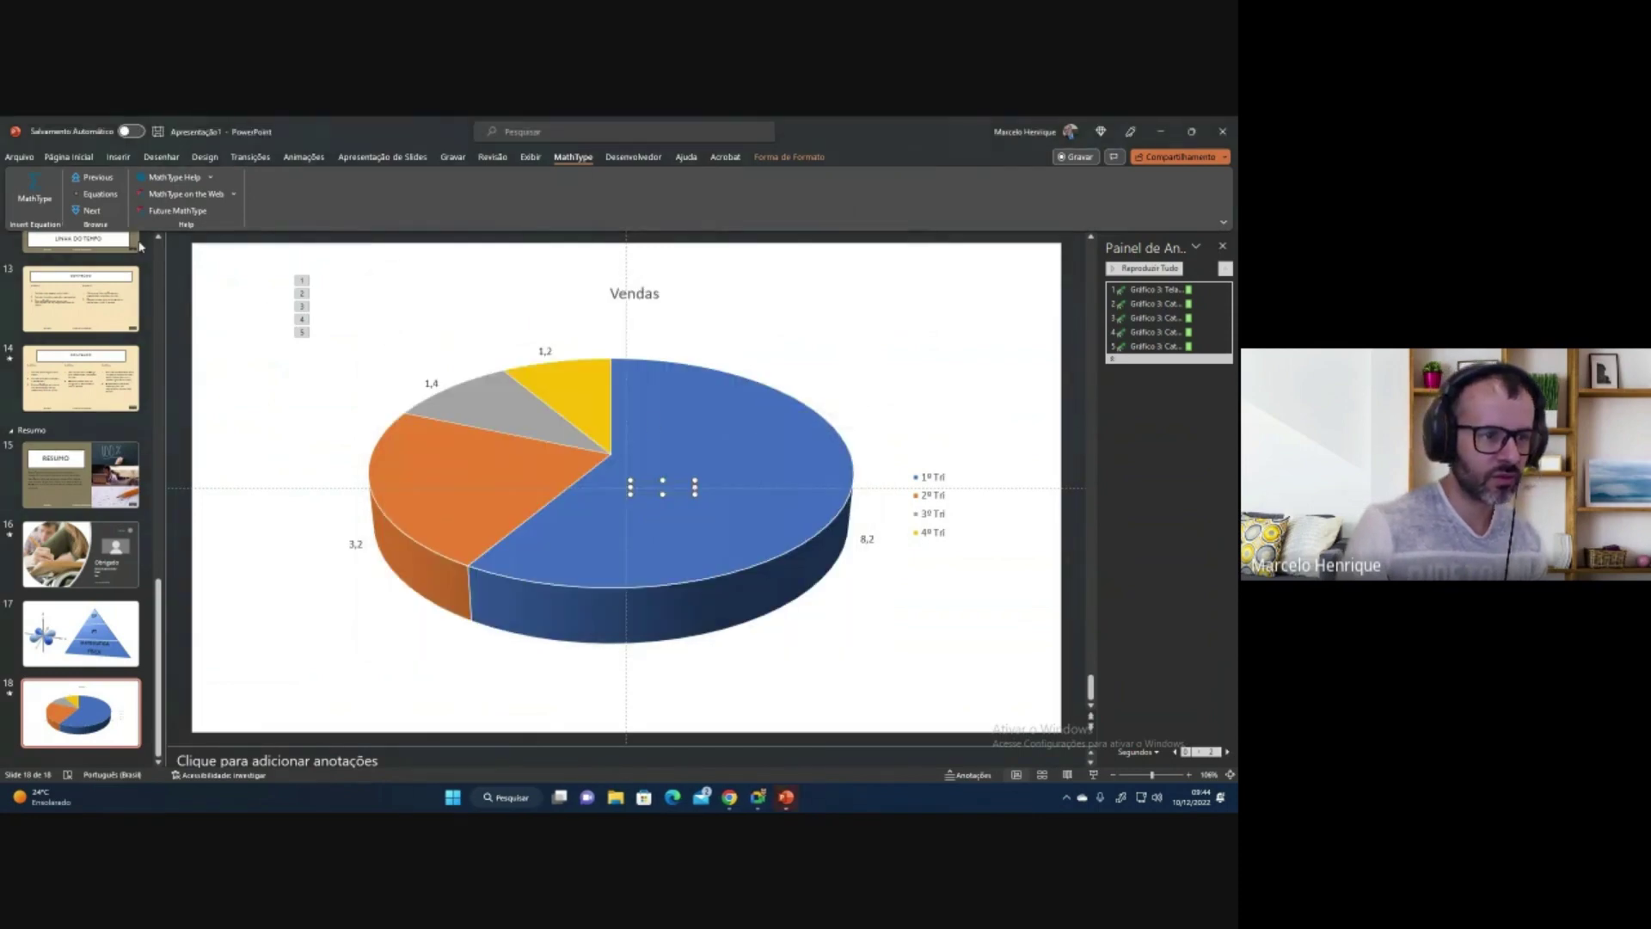
Try out a spin button control beside the Vendas pie chart, viewing its properties before deleting it.
{"action": "left_click", "coordinate": [634, 157]}
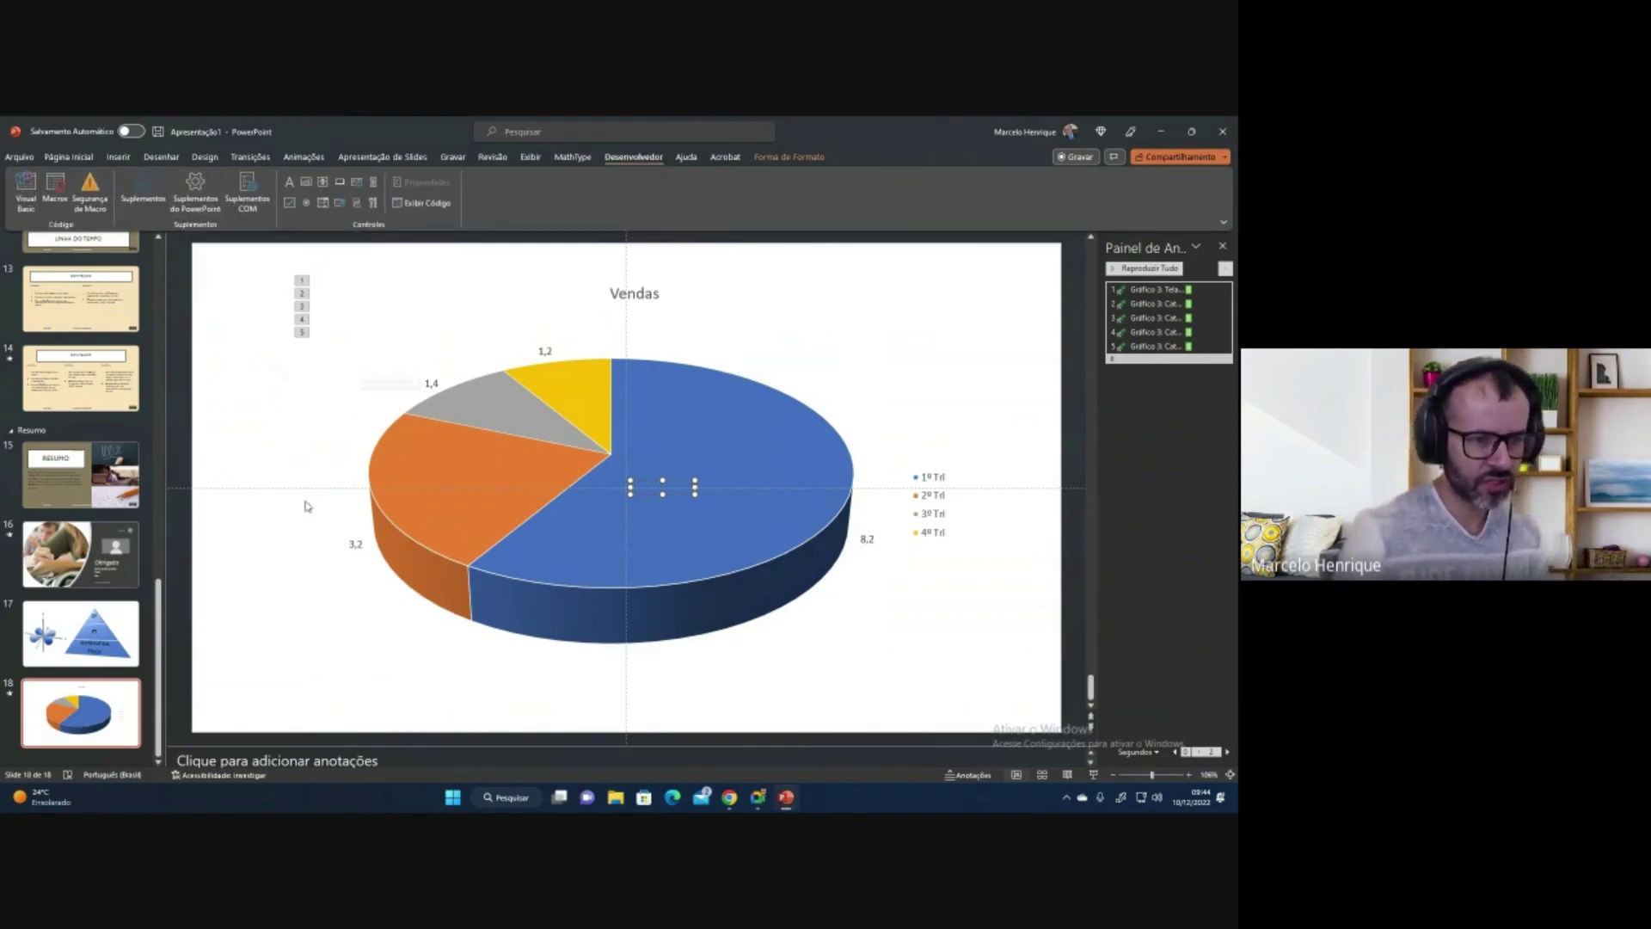
{"action": "left_click", "coordinate": [965, 309]}
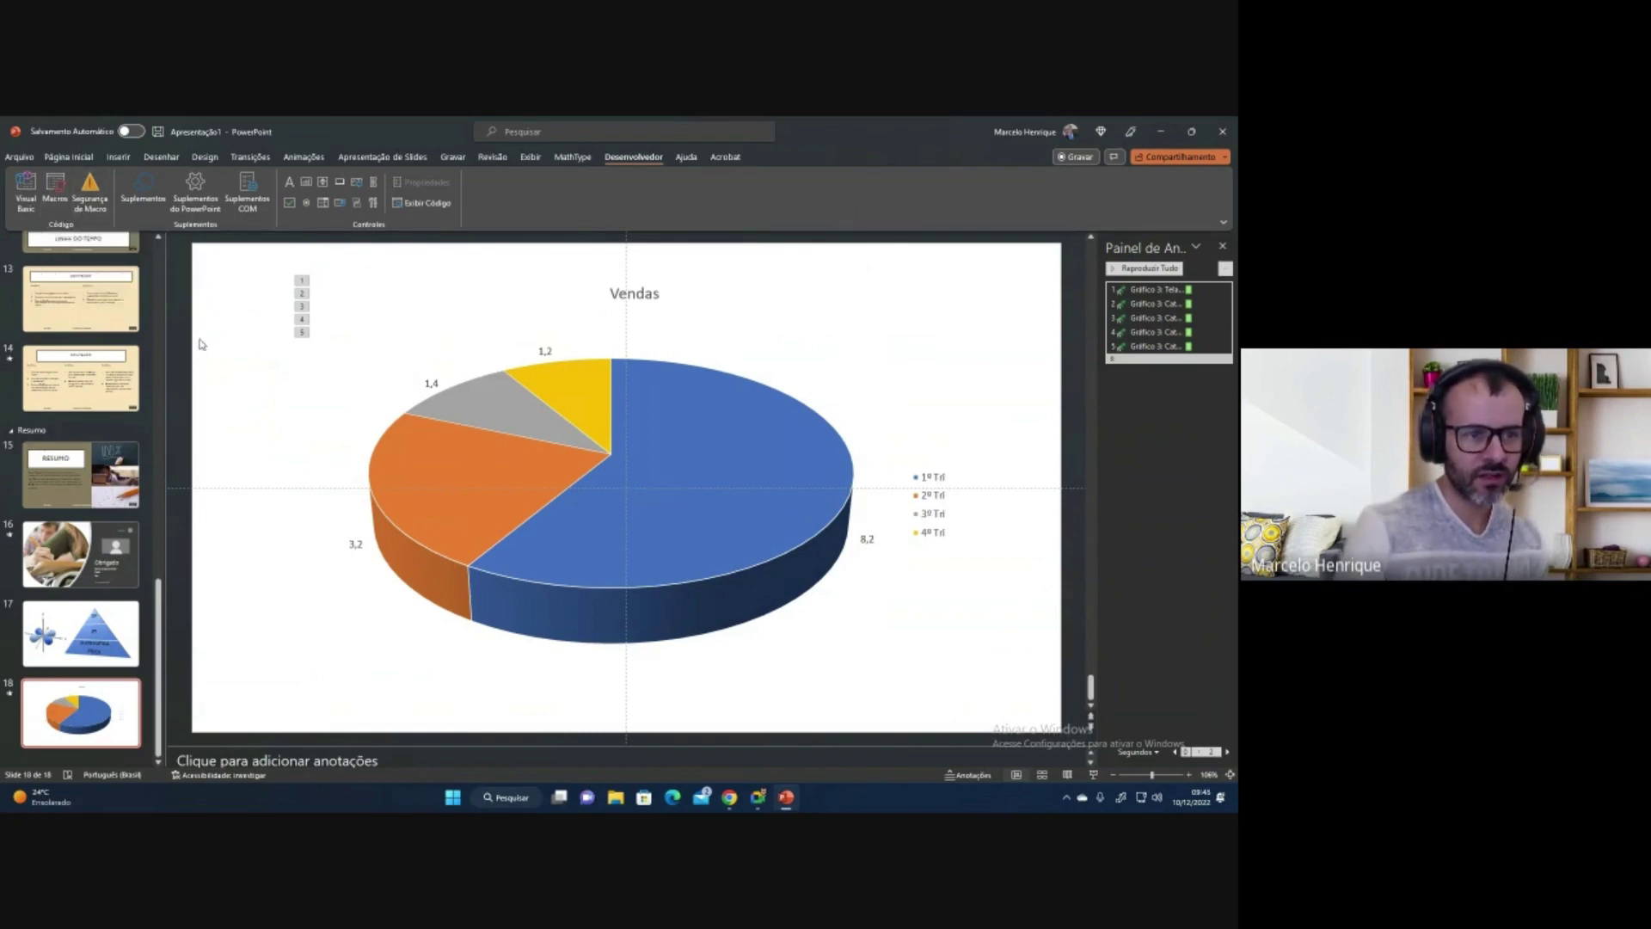
{"action": "left_click", "coordinate": [323, 183]}
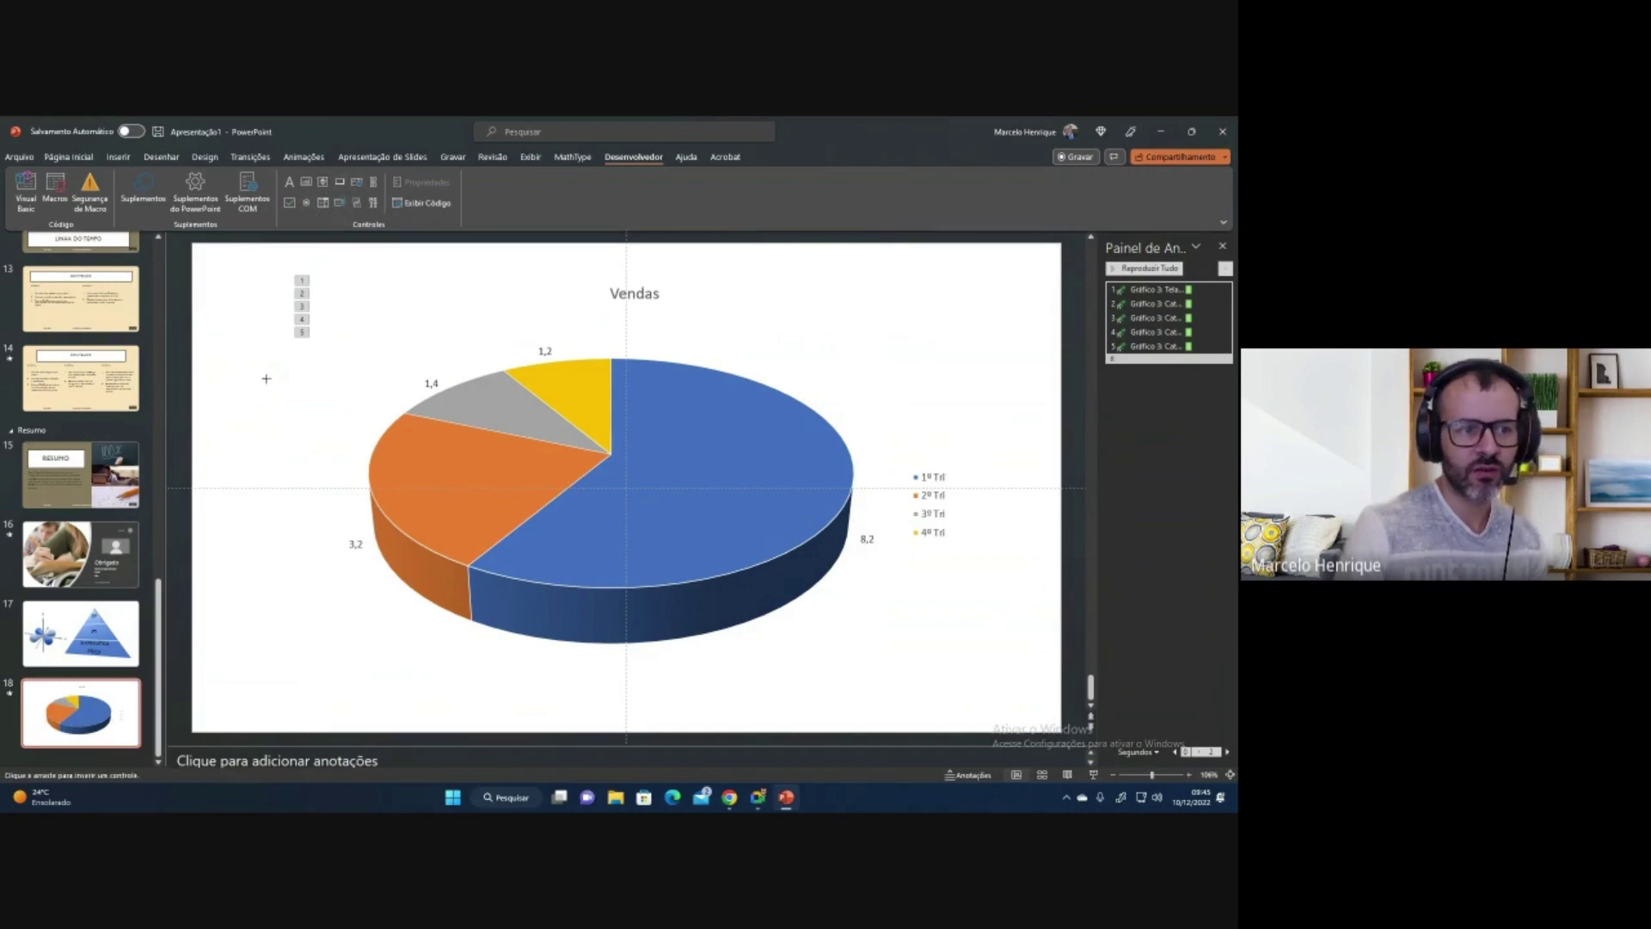
{"action": "left_click_drag", "start_coordinate": [233, 384], "coordinate": [286, 539]}
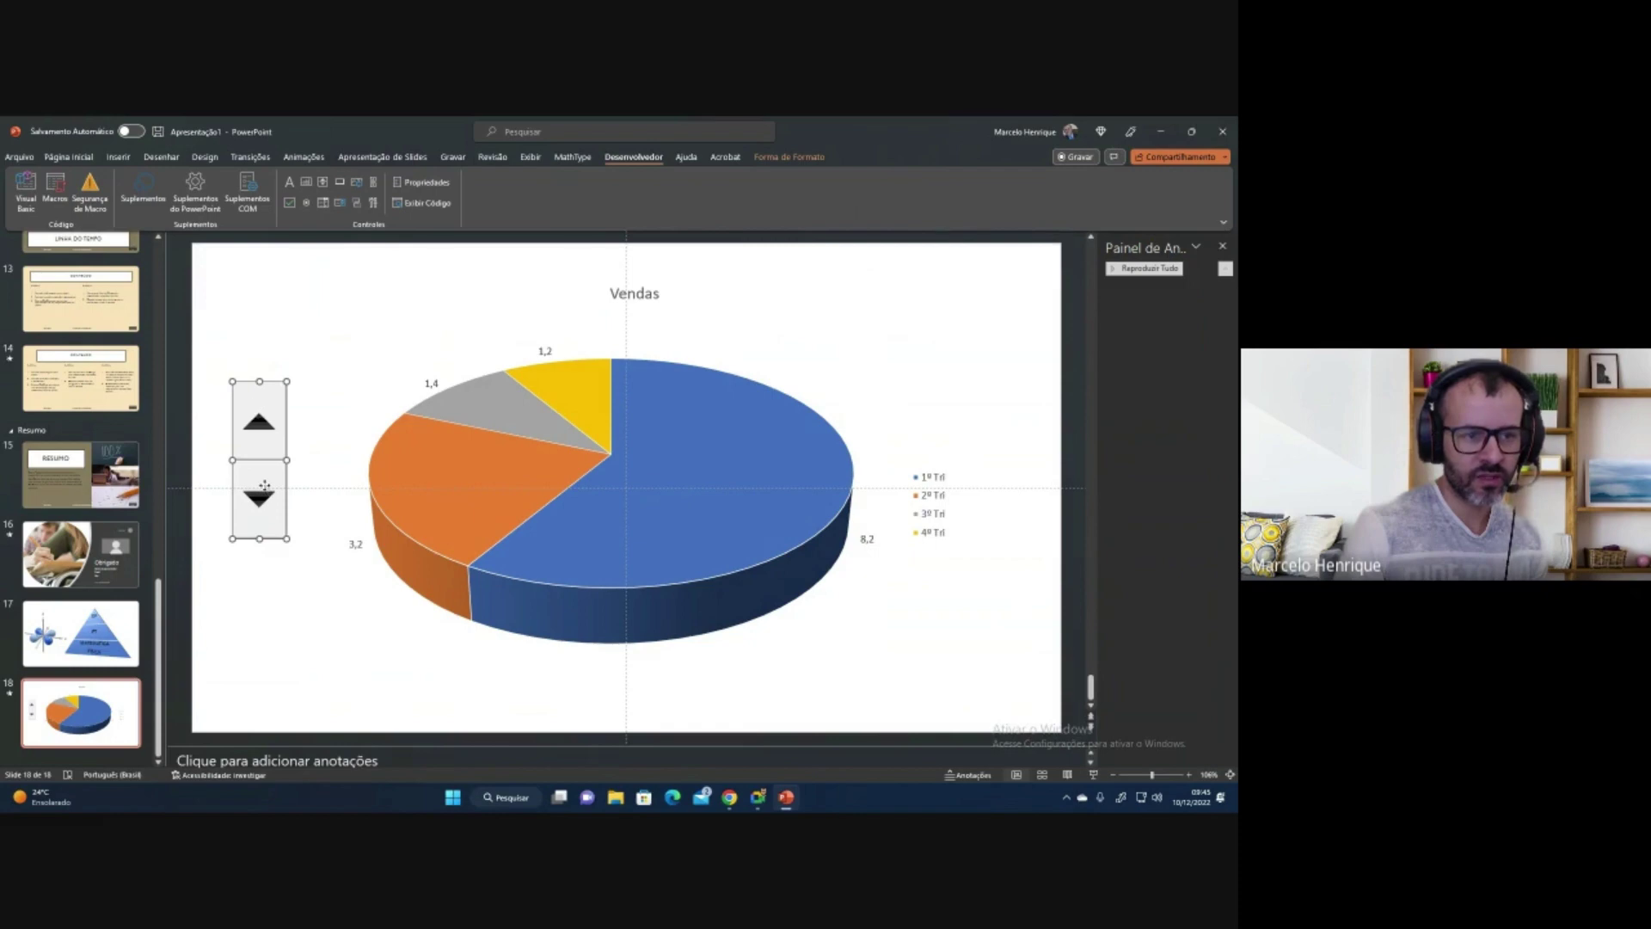
{"action": "right_click", "coordinate": [266, 487]}
{"action": "left_click", "coordinate": [421, 183]}
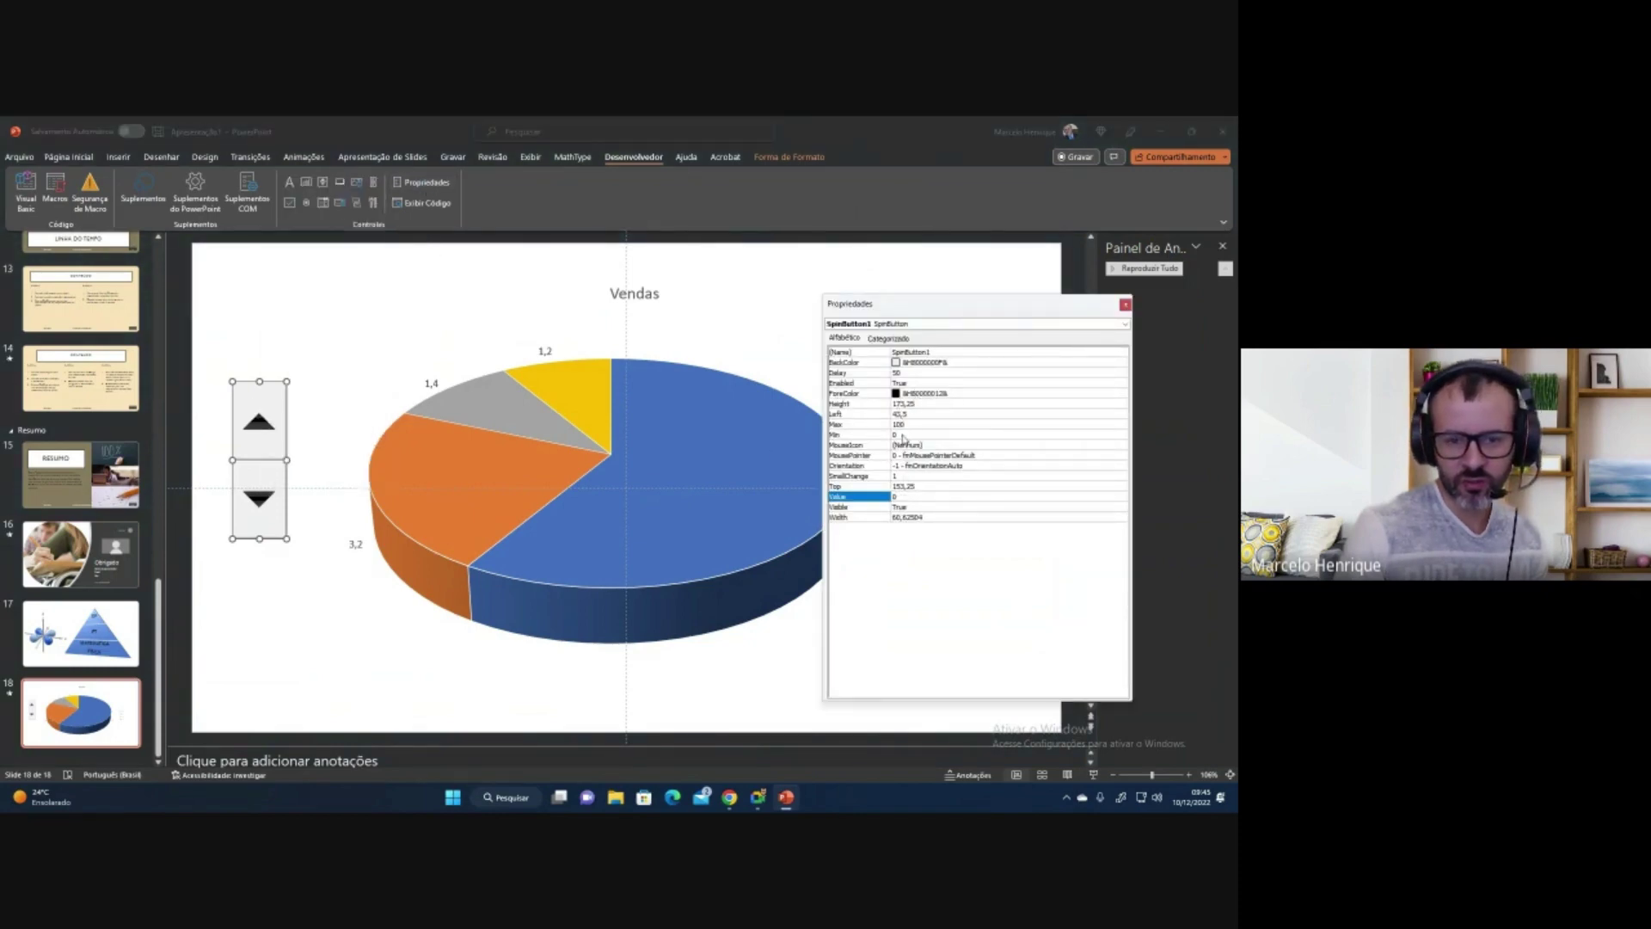
{"action": "left_click", "coordinate": [1125, 305]}
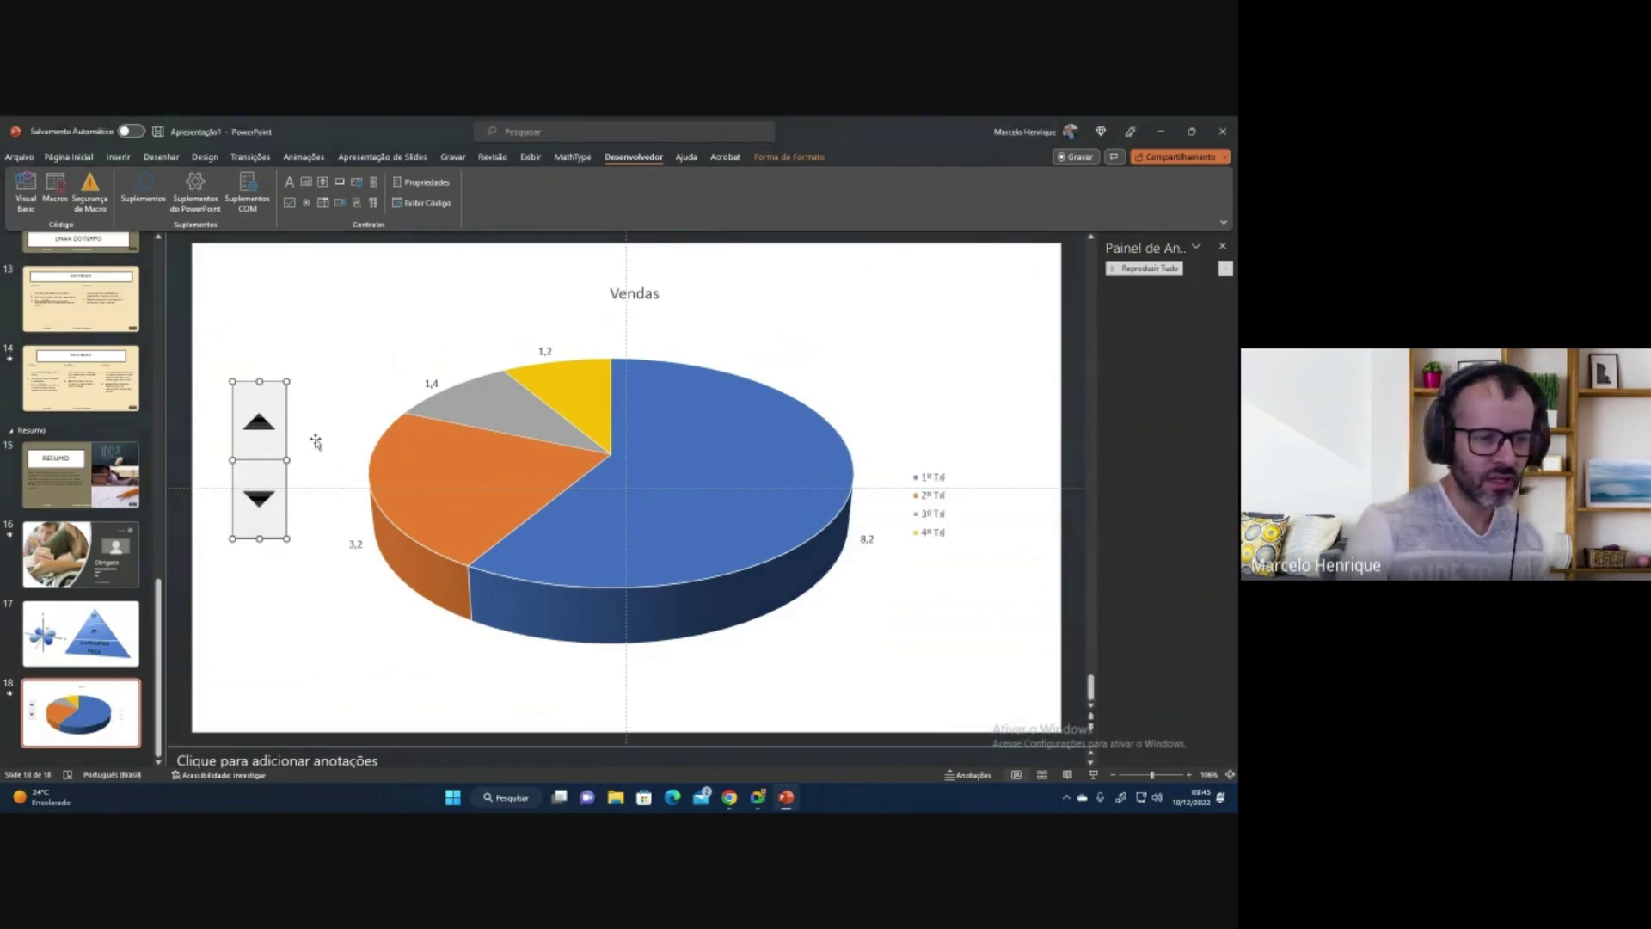
{"action": "key", "text": "Delete"}
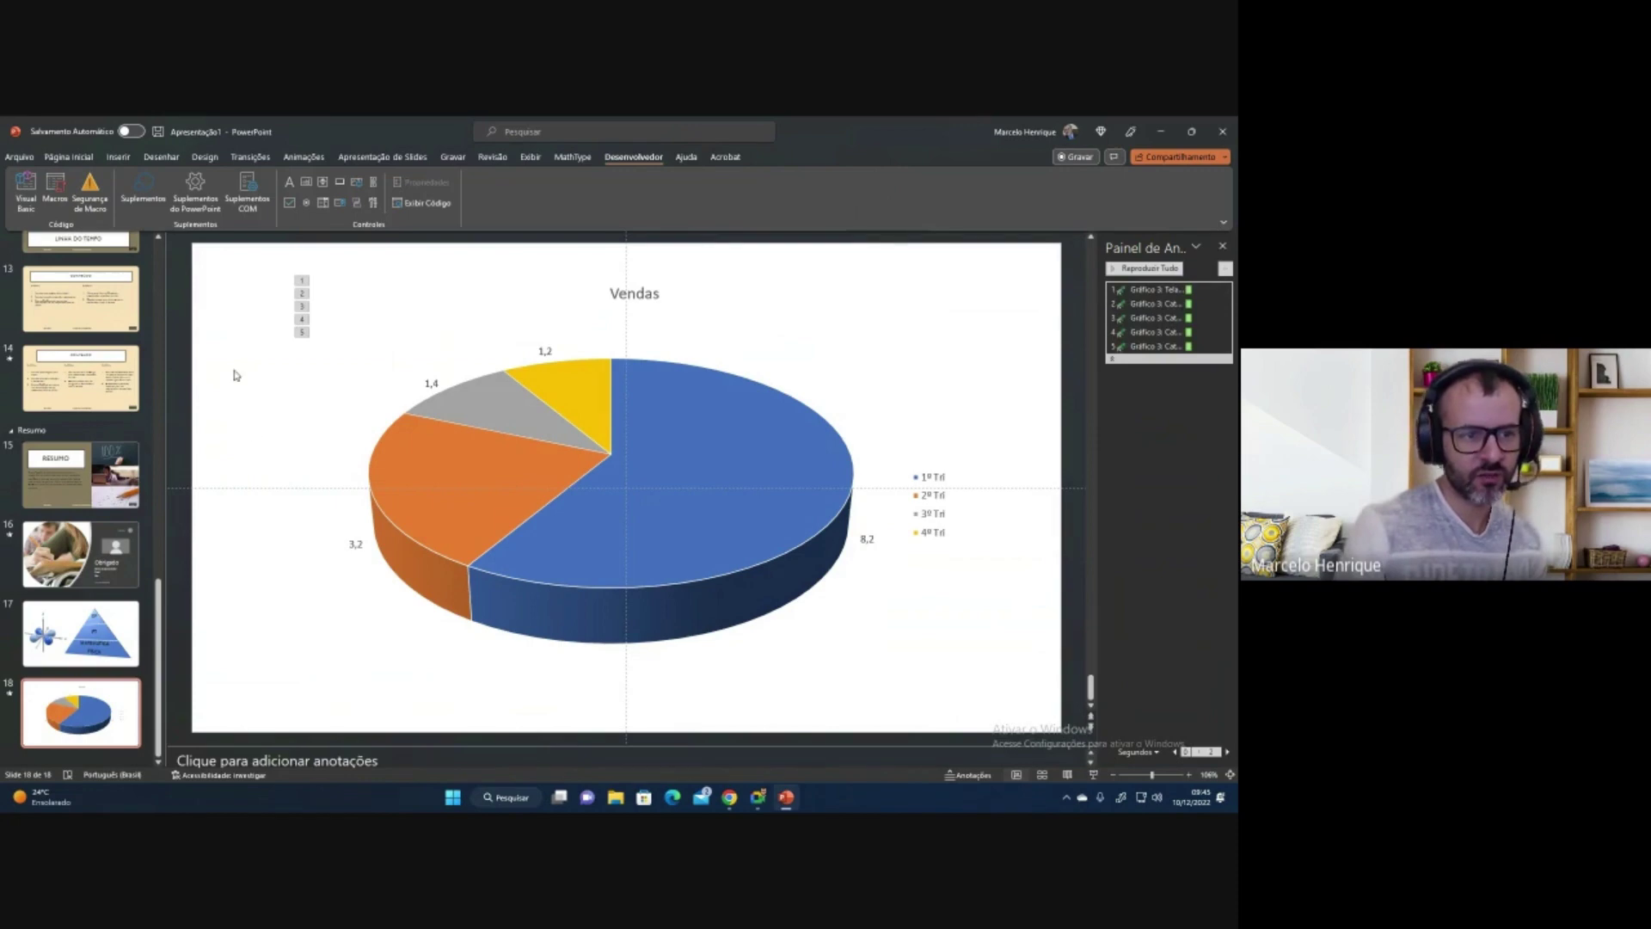
Examine the available PowerPoint add-ins and COM add-ins without adding or changing any.
{"action": "left_click", "coordinate": [186, 216]}
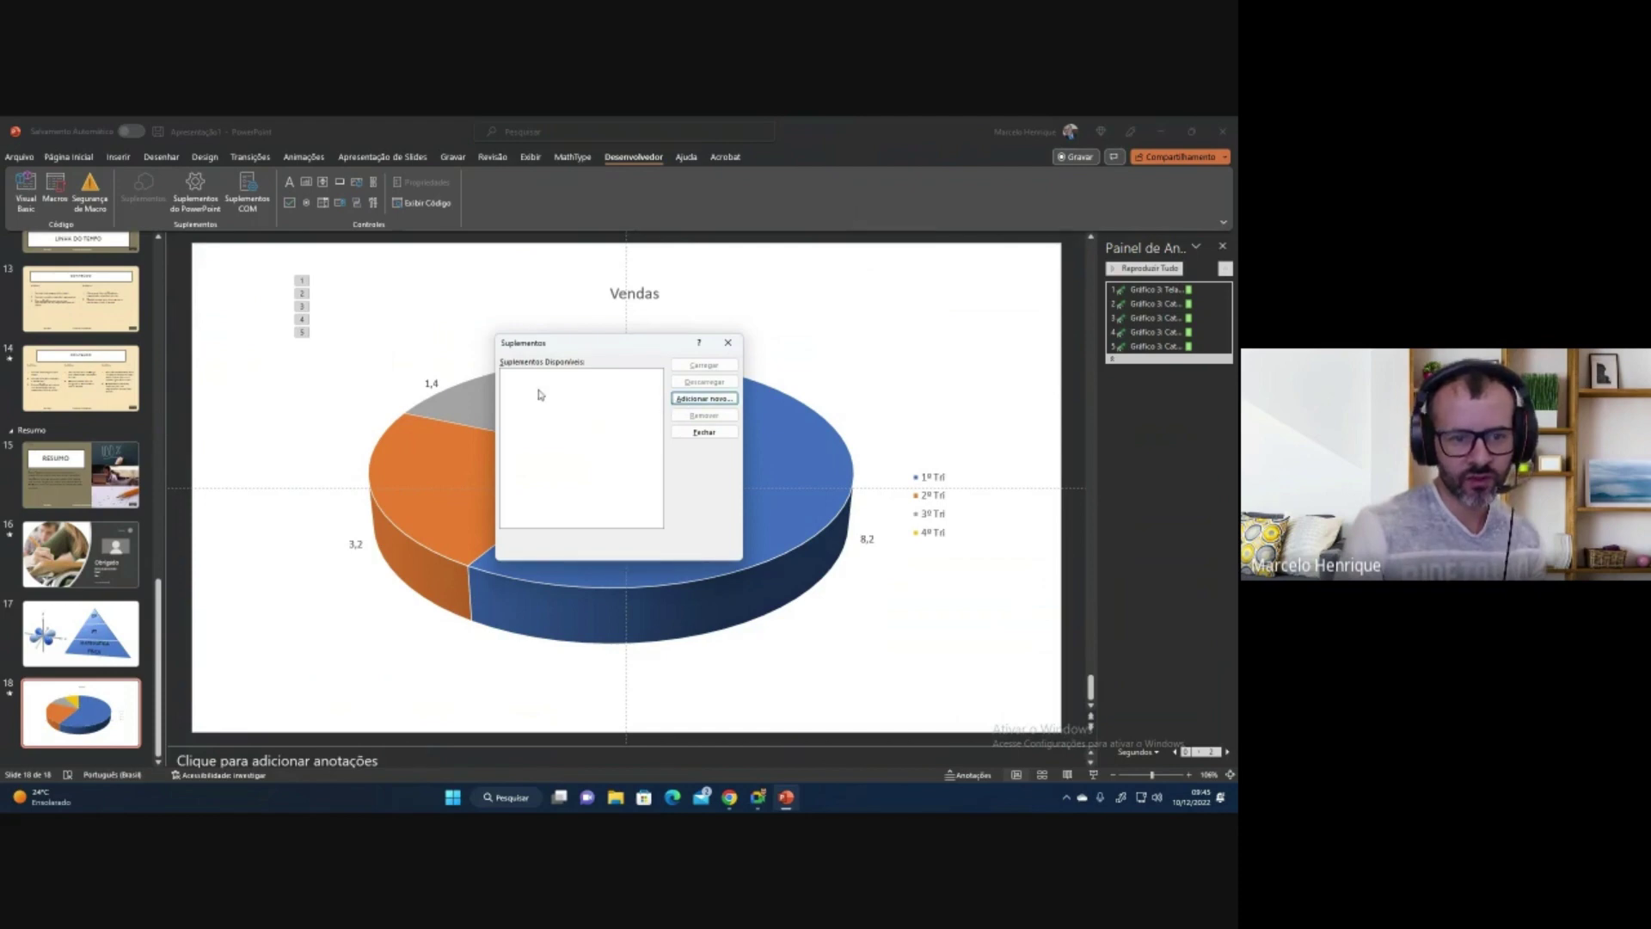
{"action": "left_click", "coordinate": [696, 399]}
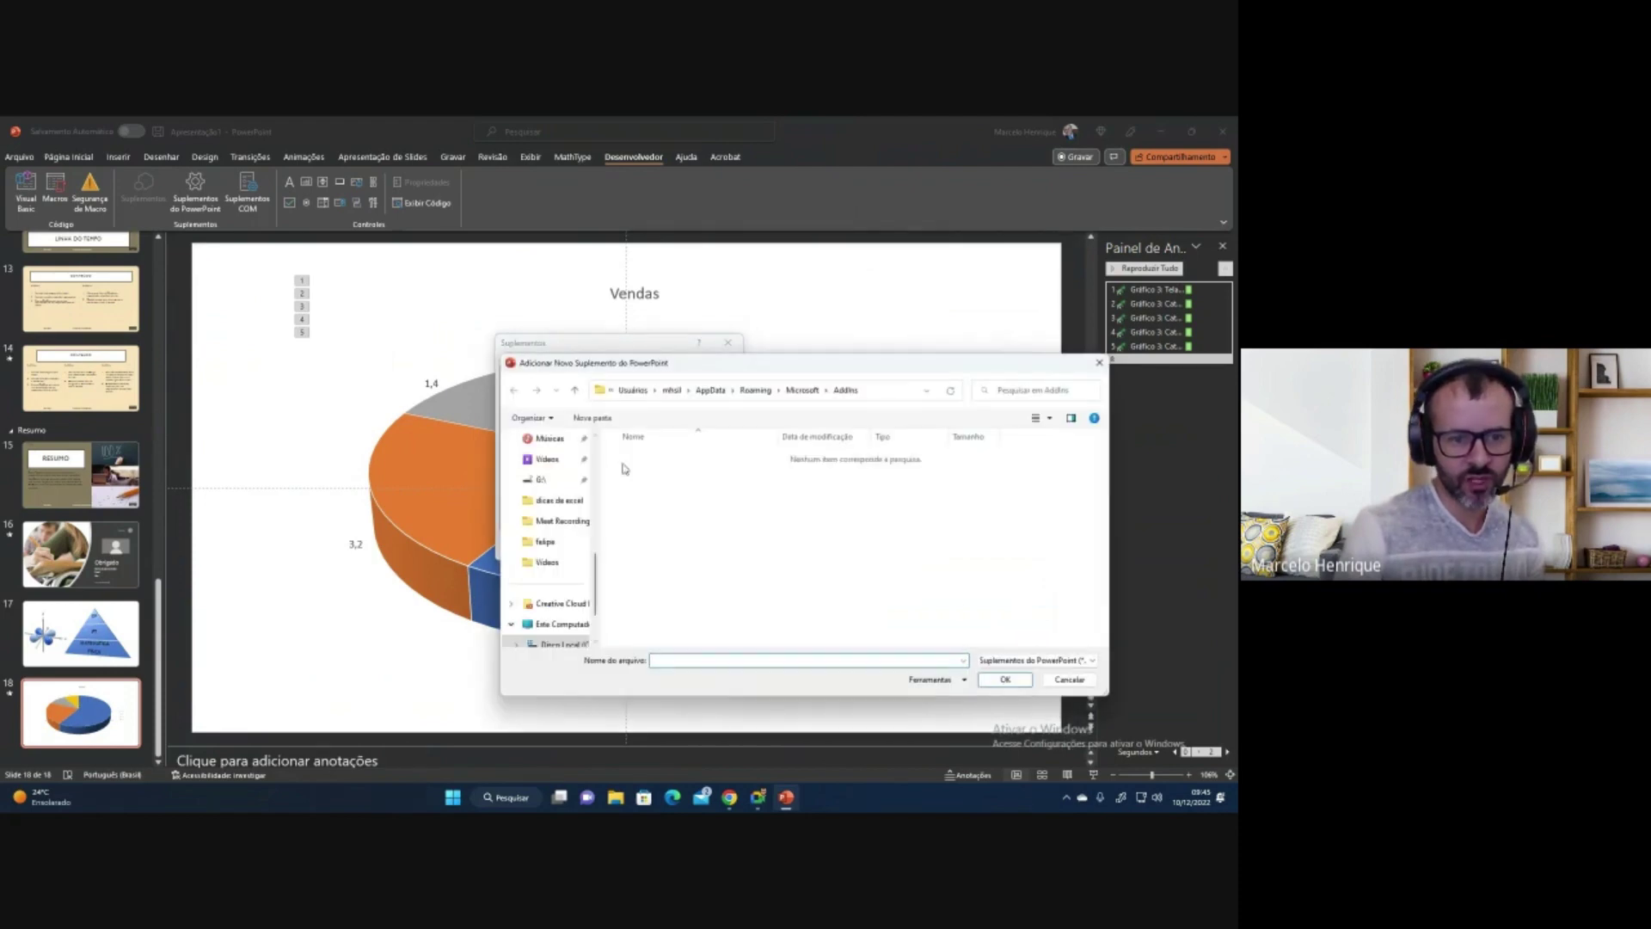
{"action": "left_click", "coordinate": [1069, 679]}
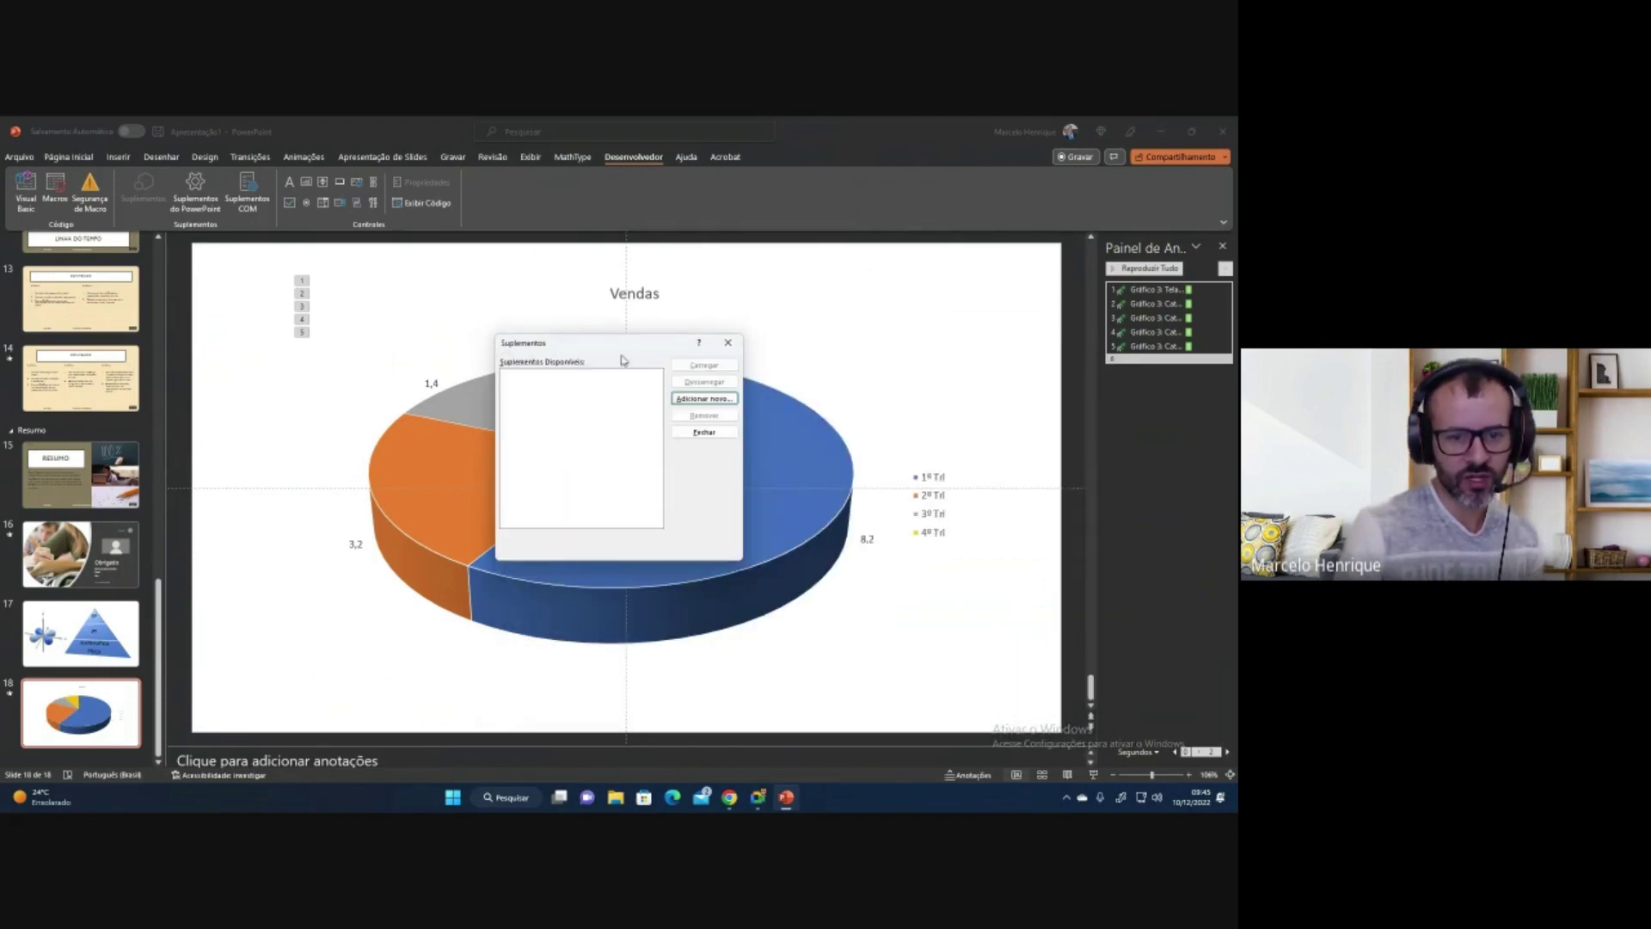
{"action": "left_click", "coordinate": [704, 435]}
{"action": "left_click", "coordinate": [248, 193]}
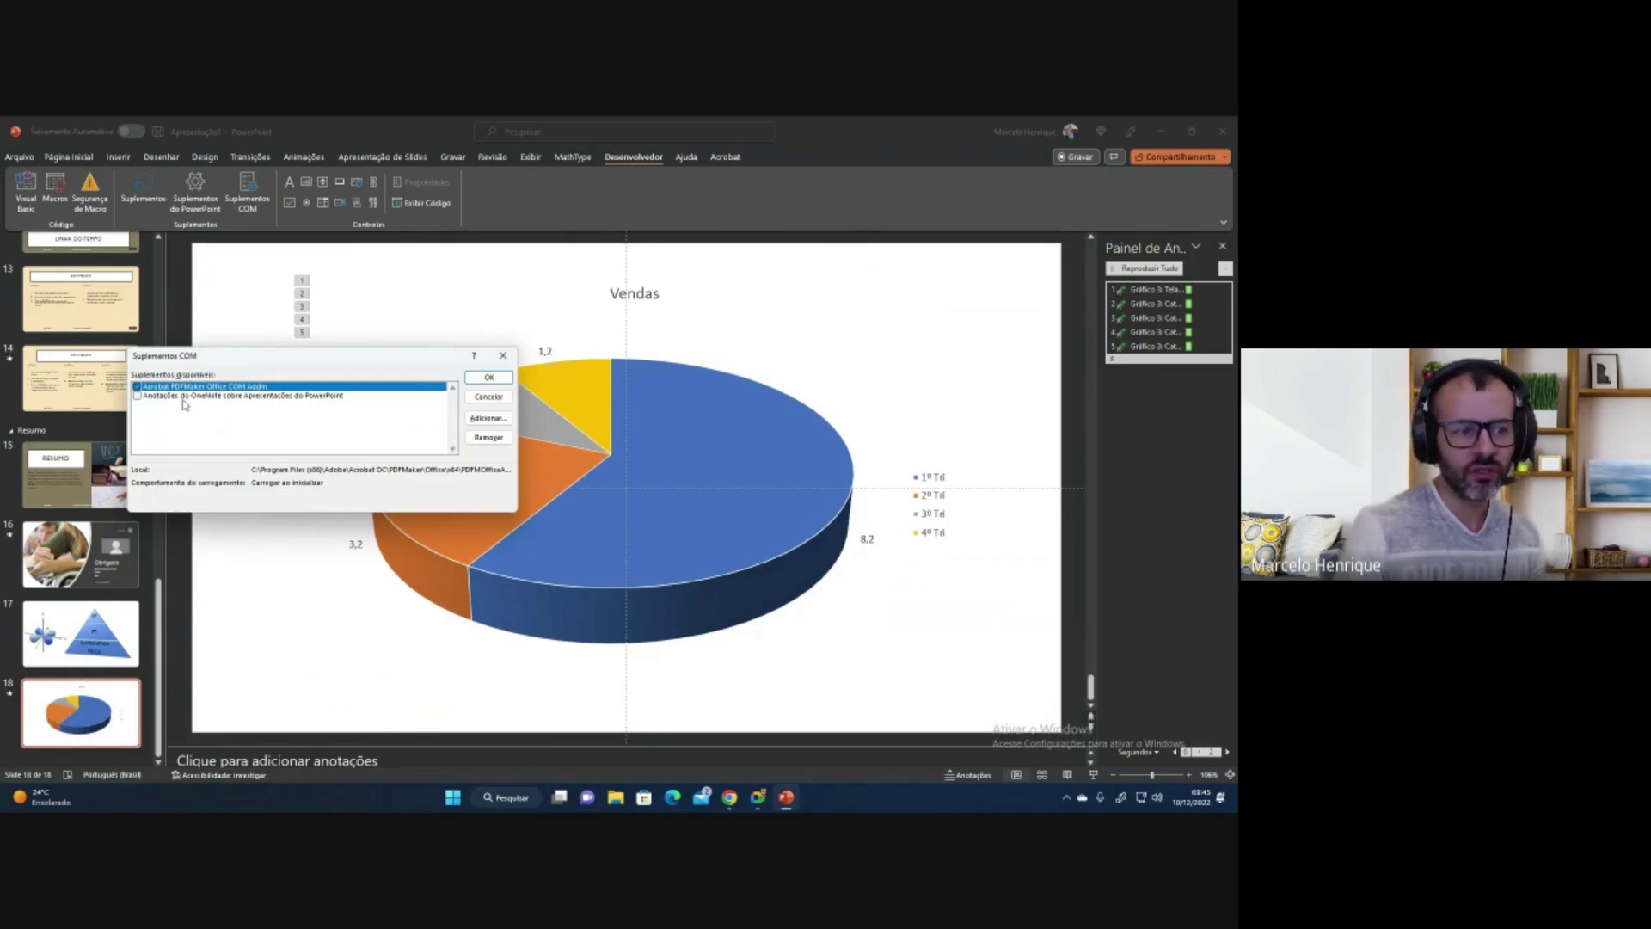
{"action": "left_click", "coordinate": [503, 355]}
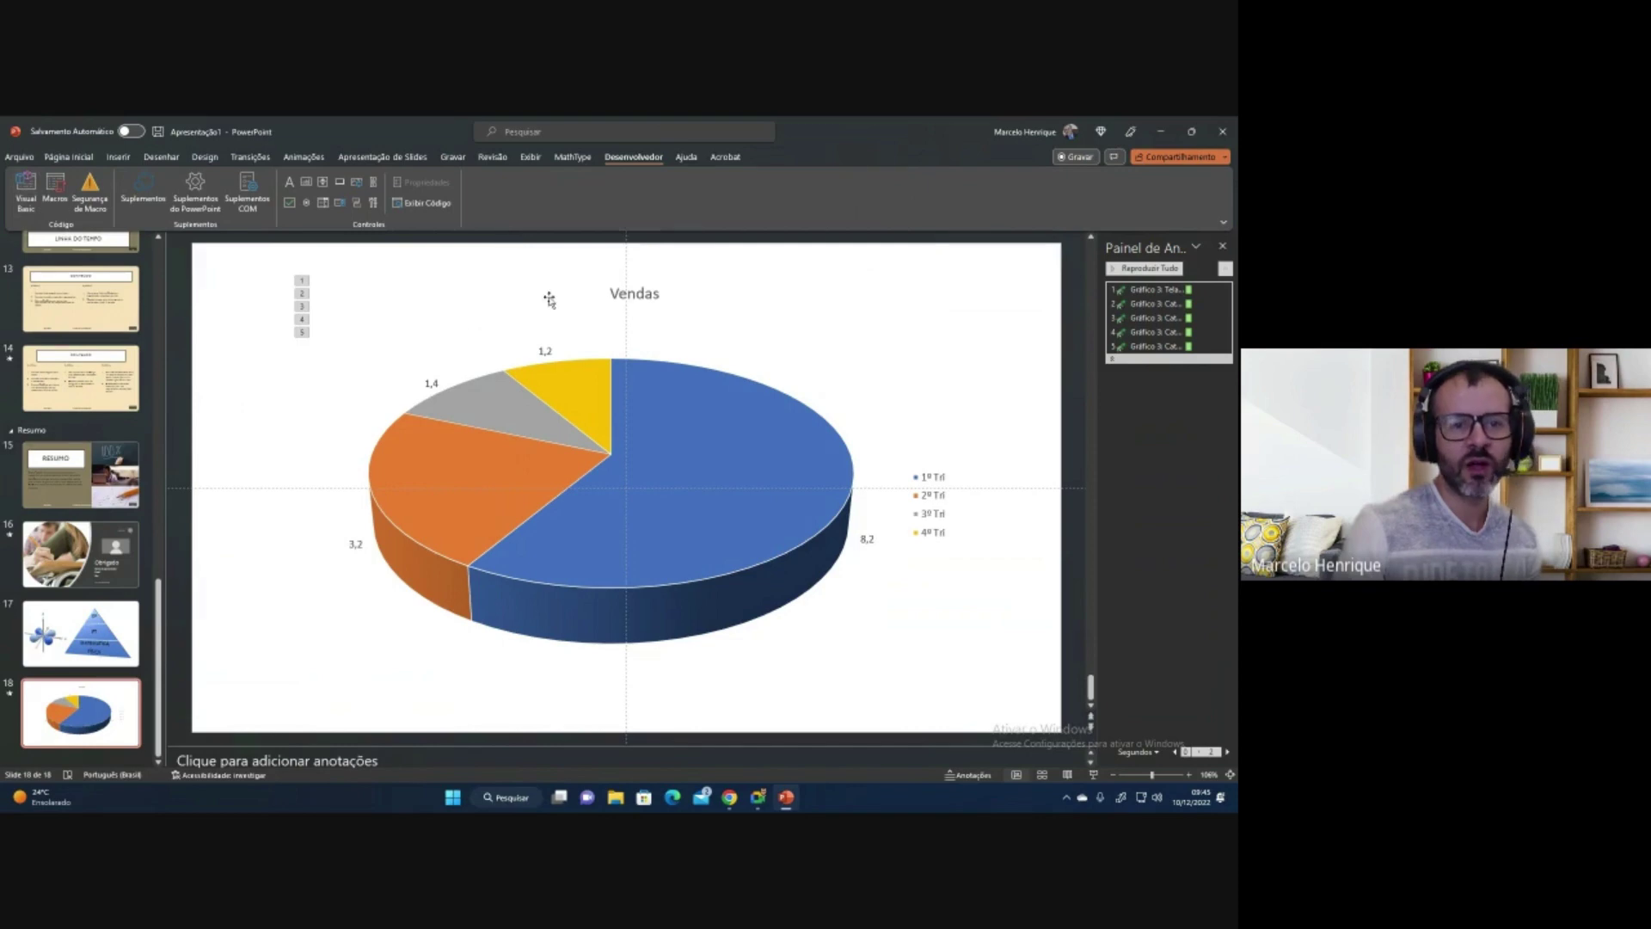
View the built-in help and training resources, and return to the Vendas slide with the animation list shown.
{"action": "left_click", "coordinate": [688, 160]}
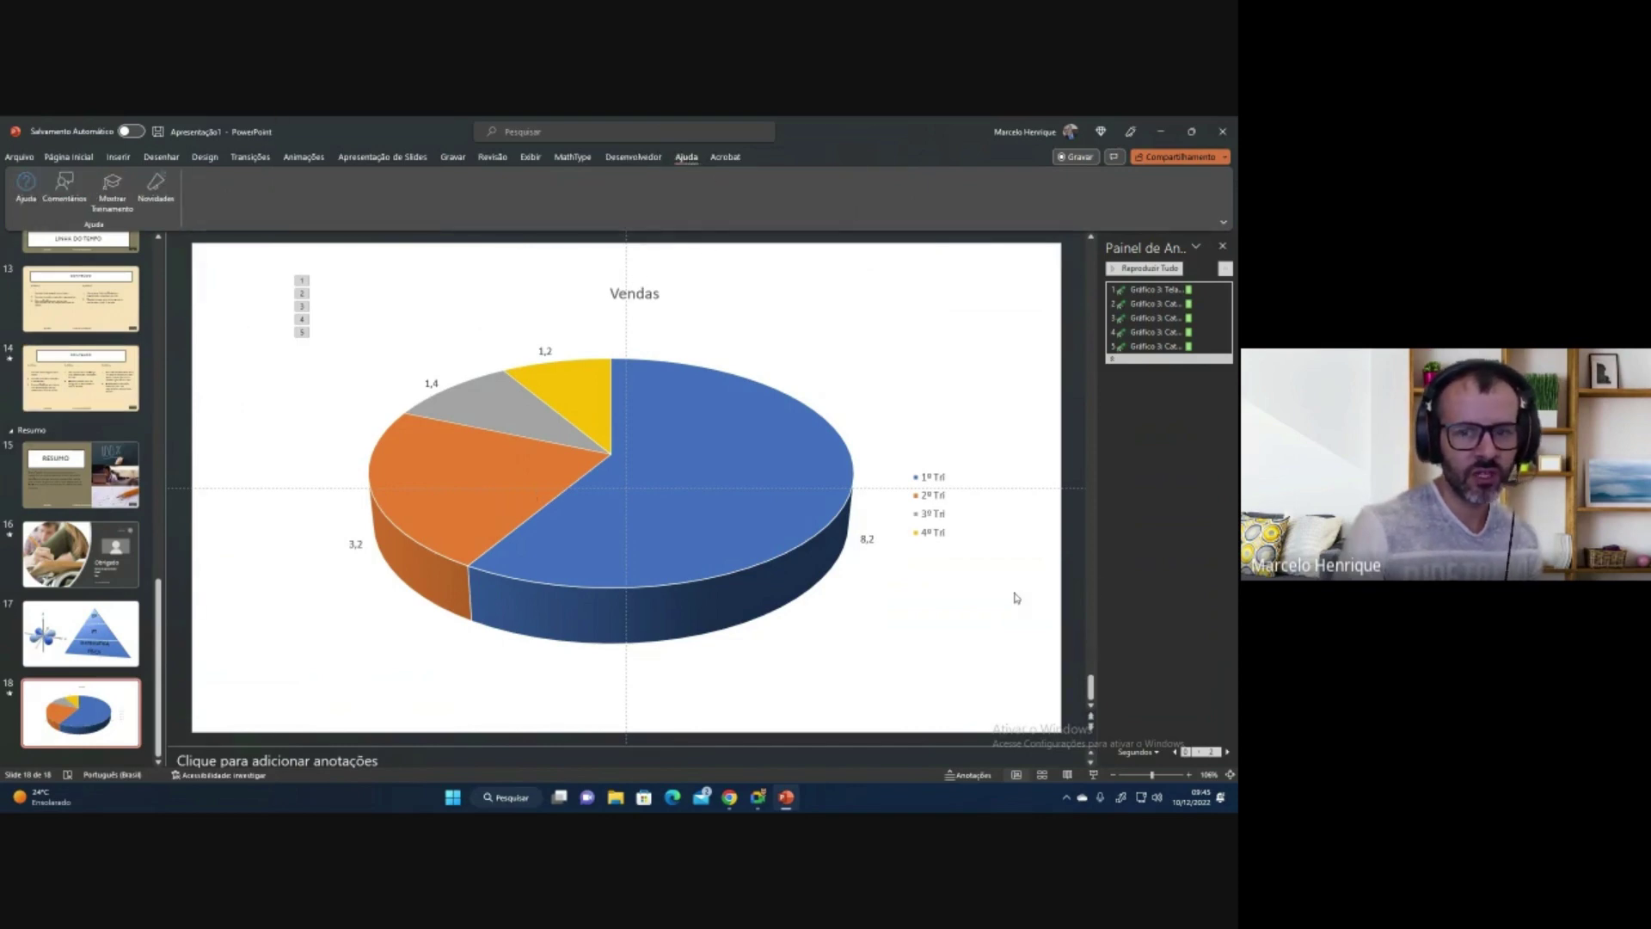
{"action": "left_click", "coordinate": [26, 184]}
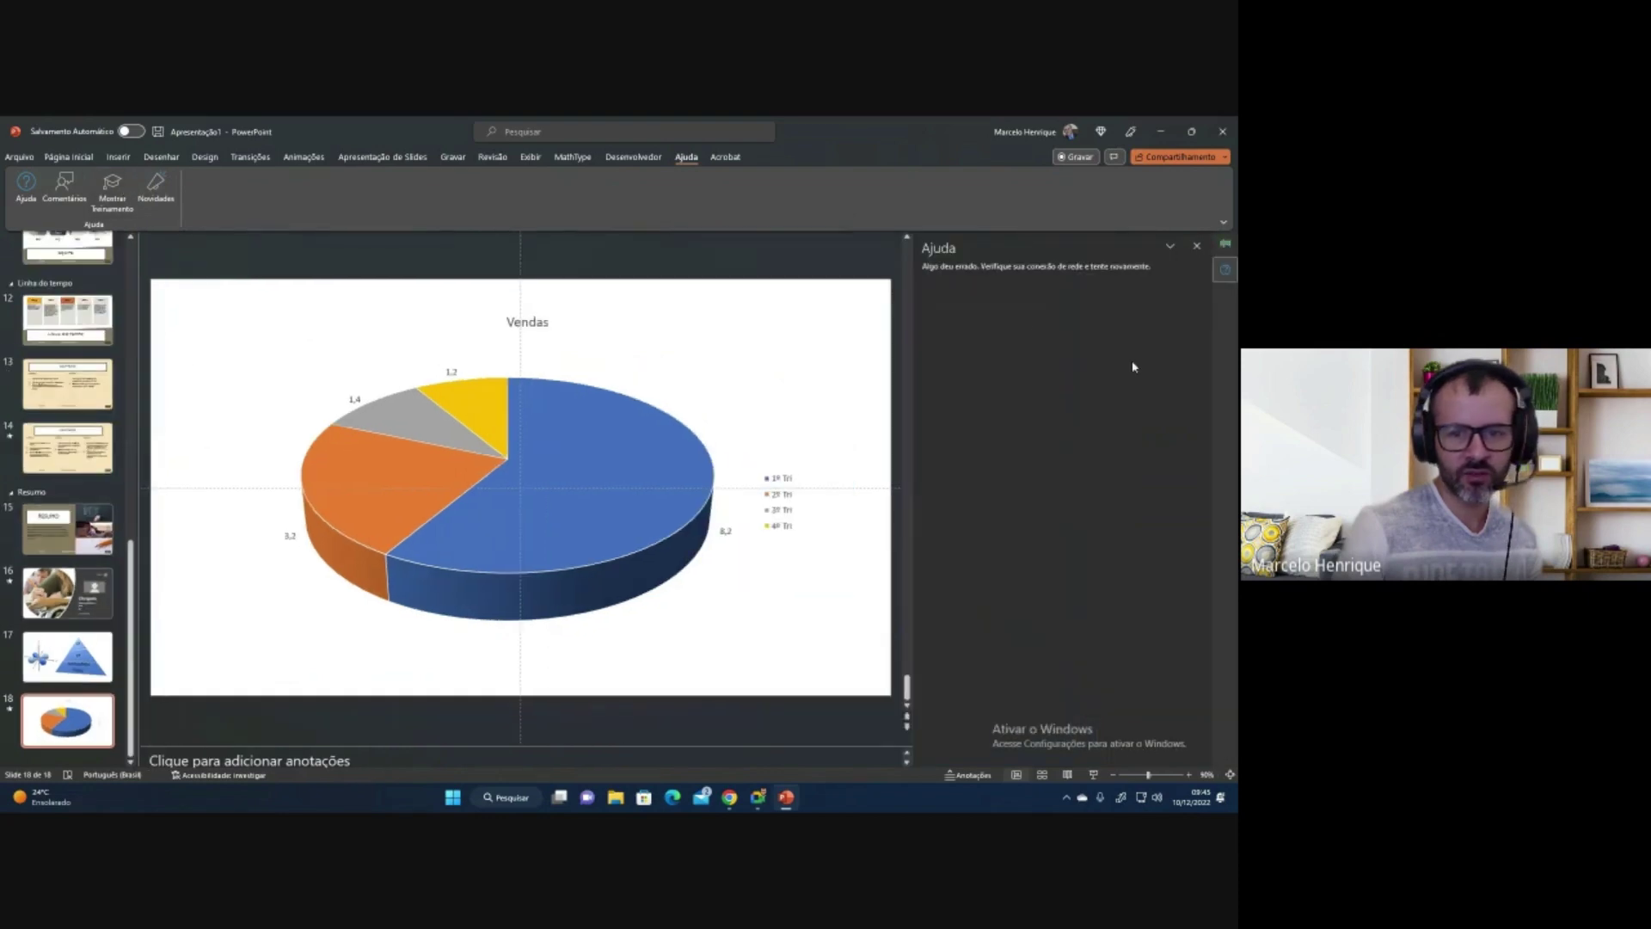
{"action": "left_click", "coordinate": [1197, 247]}
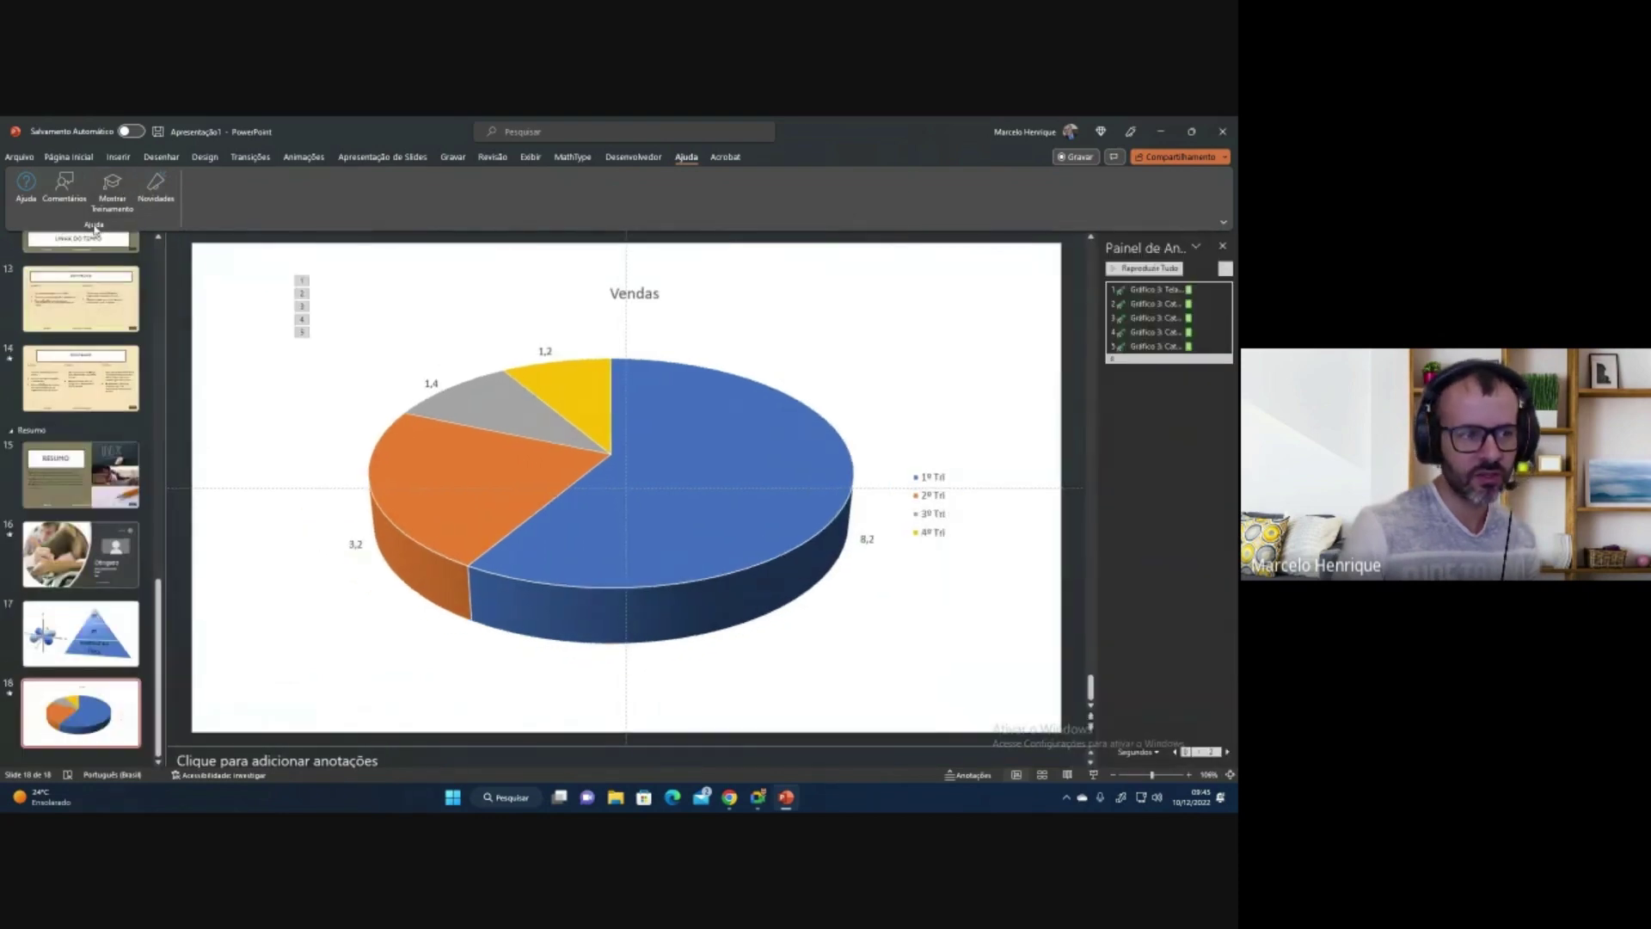
{"action": "left_click", "coordinate": [118, 211]}
{"action": "left_click", "coordinate": [1226, 245]}
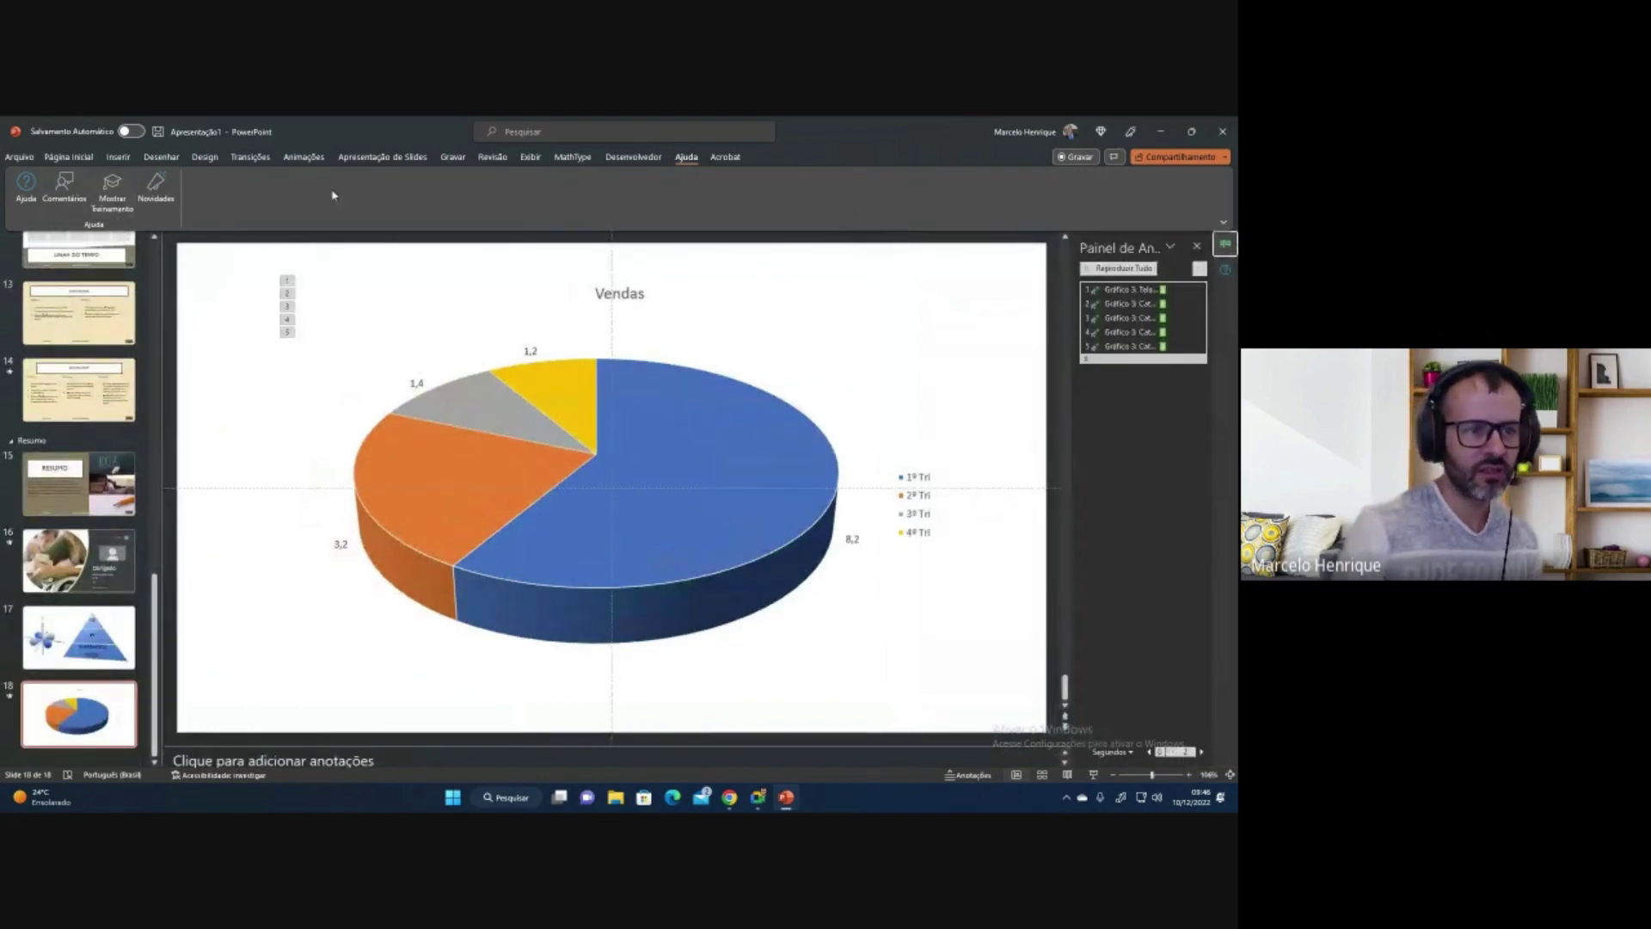
Review the transition, formatting and insertion options, and browse the slide thumbnails back to the first section.
{"action": "left_click", "coordinate": [250, 156]}
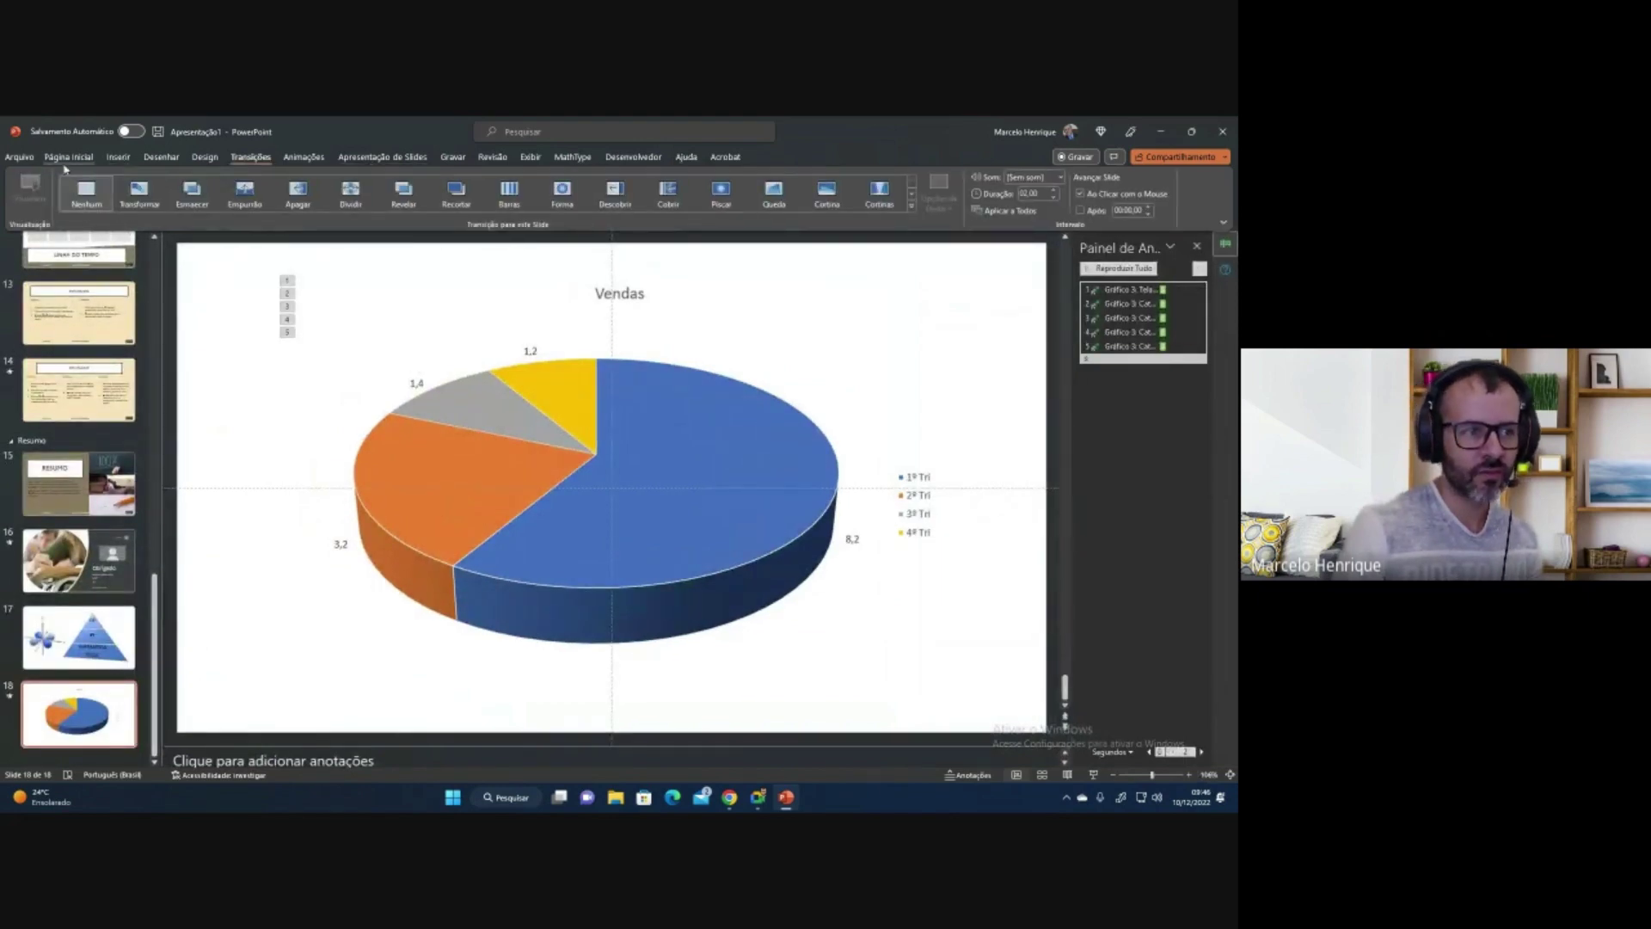
{"action": "left_click", "coordinate": [69, 156]}
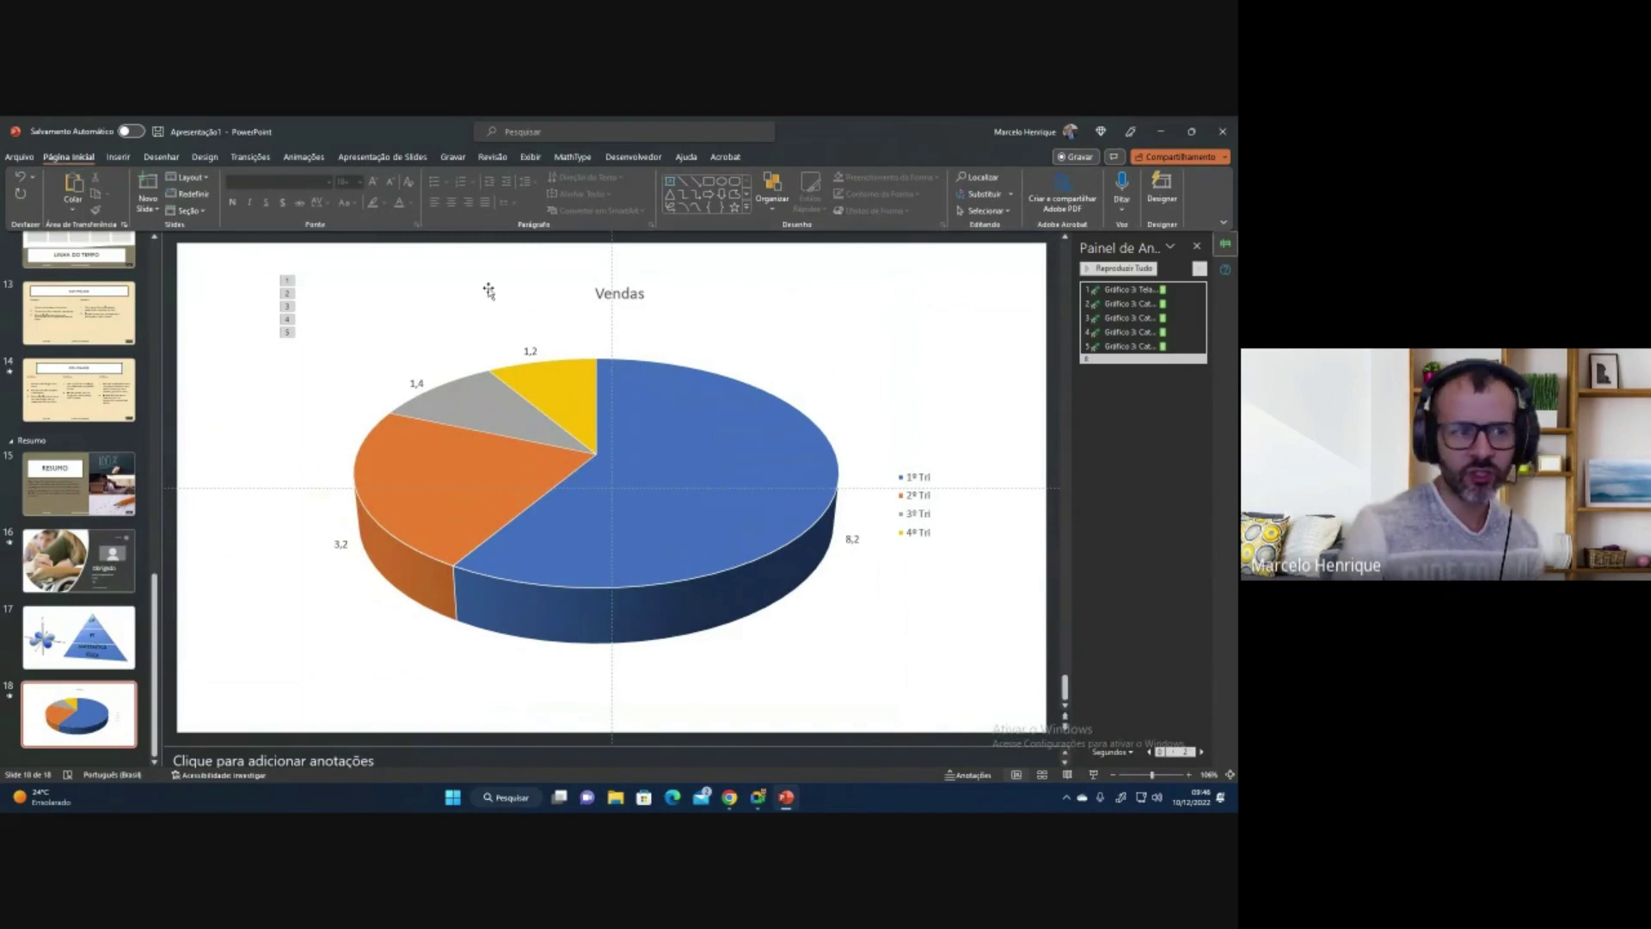
{"action": "left_click", "coordinate": [112, 156]}
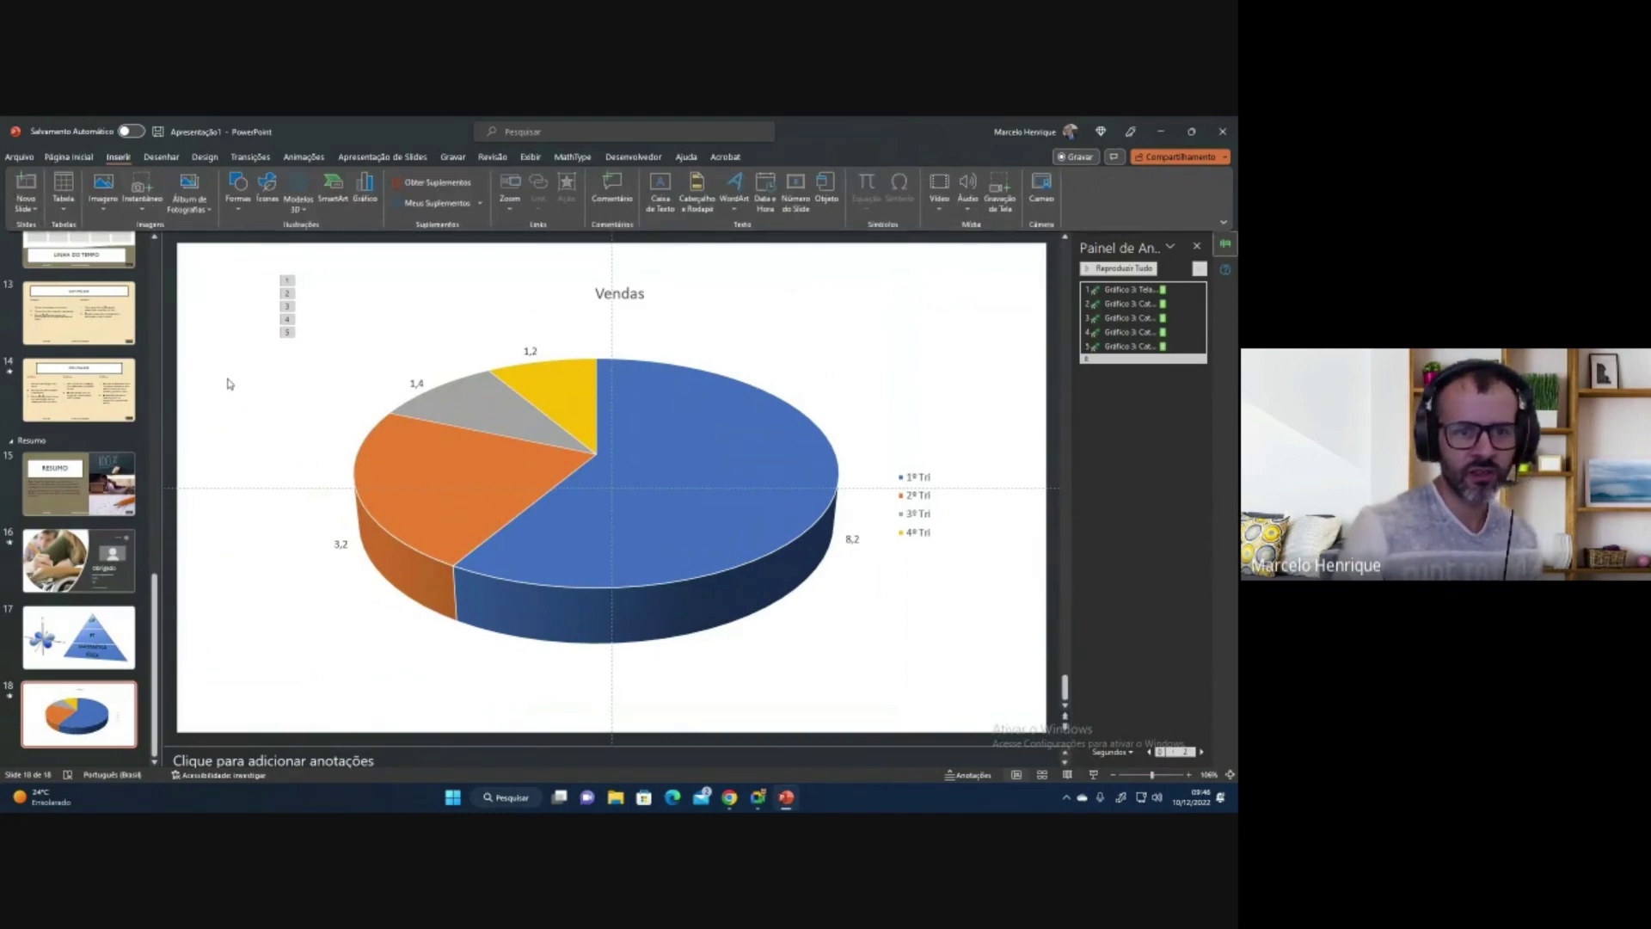
{"action": "scroll", "coordinate": [196, 570], "scroll_direction": "up", "scroll_amount": 5}
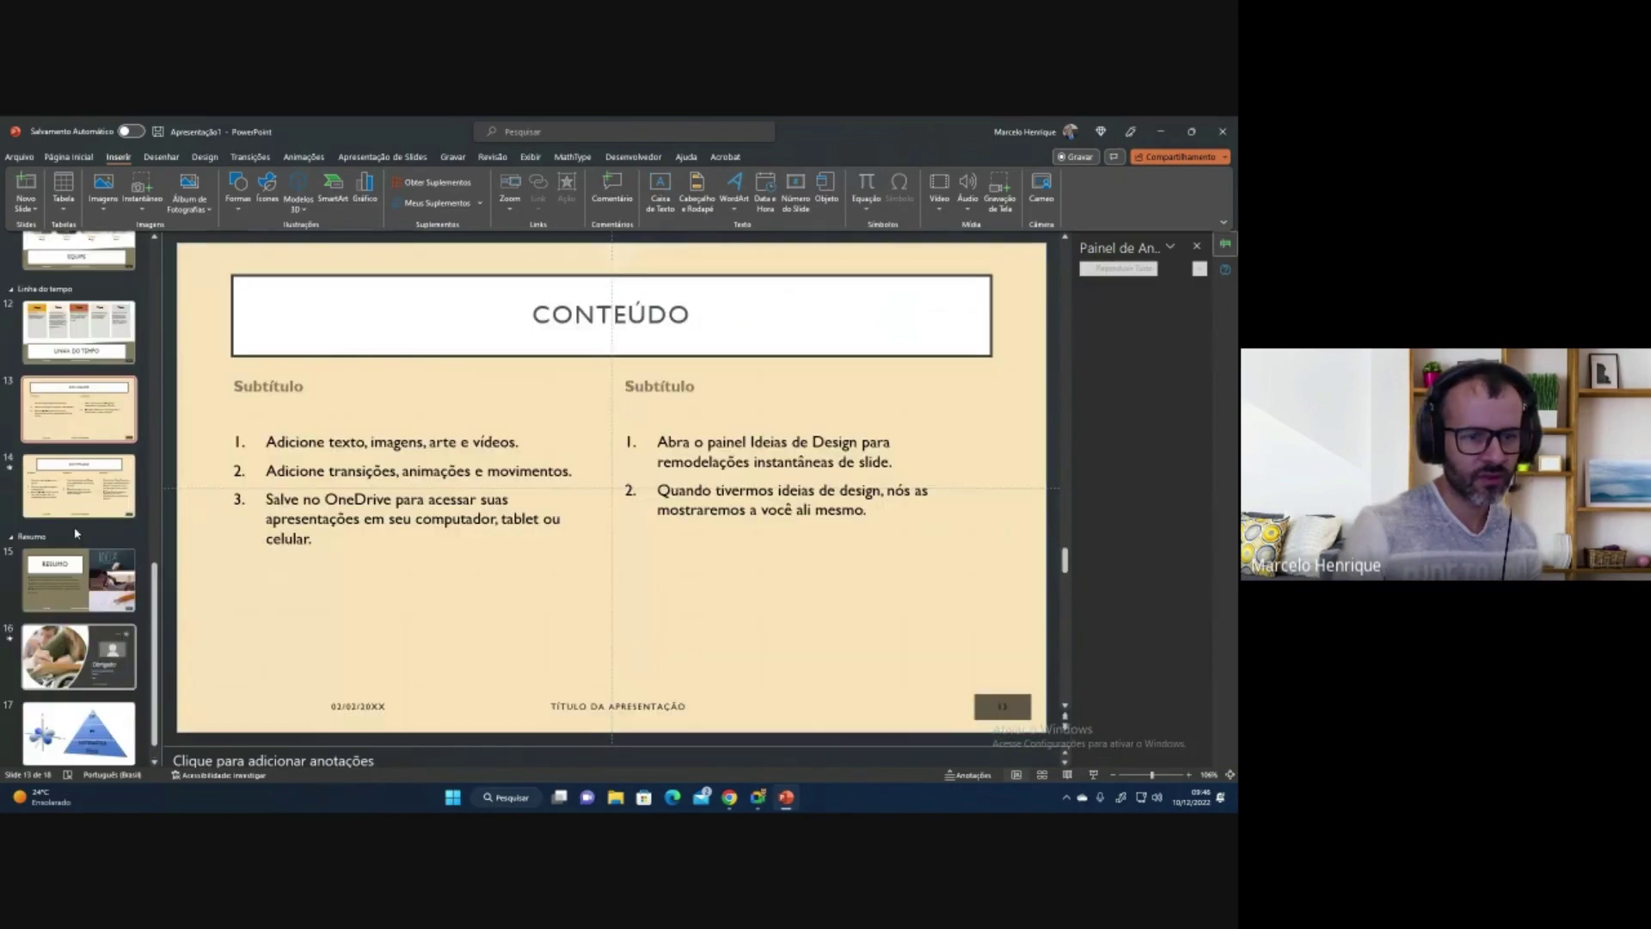
{"action": "scroll", "coordinate": [79, 473], "scroll_direction": "up", "scroll_amount": 8}
{"action": "scroll", "coordinate": [79, 472], "scroll_direction": "up", "scroll_amount": 3}
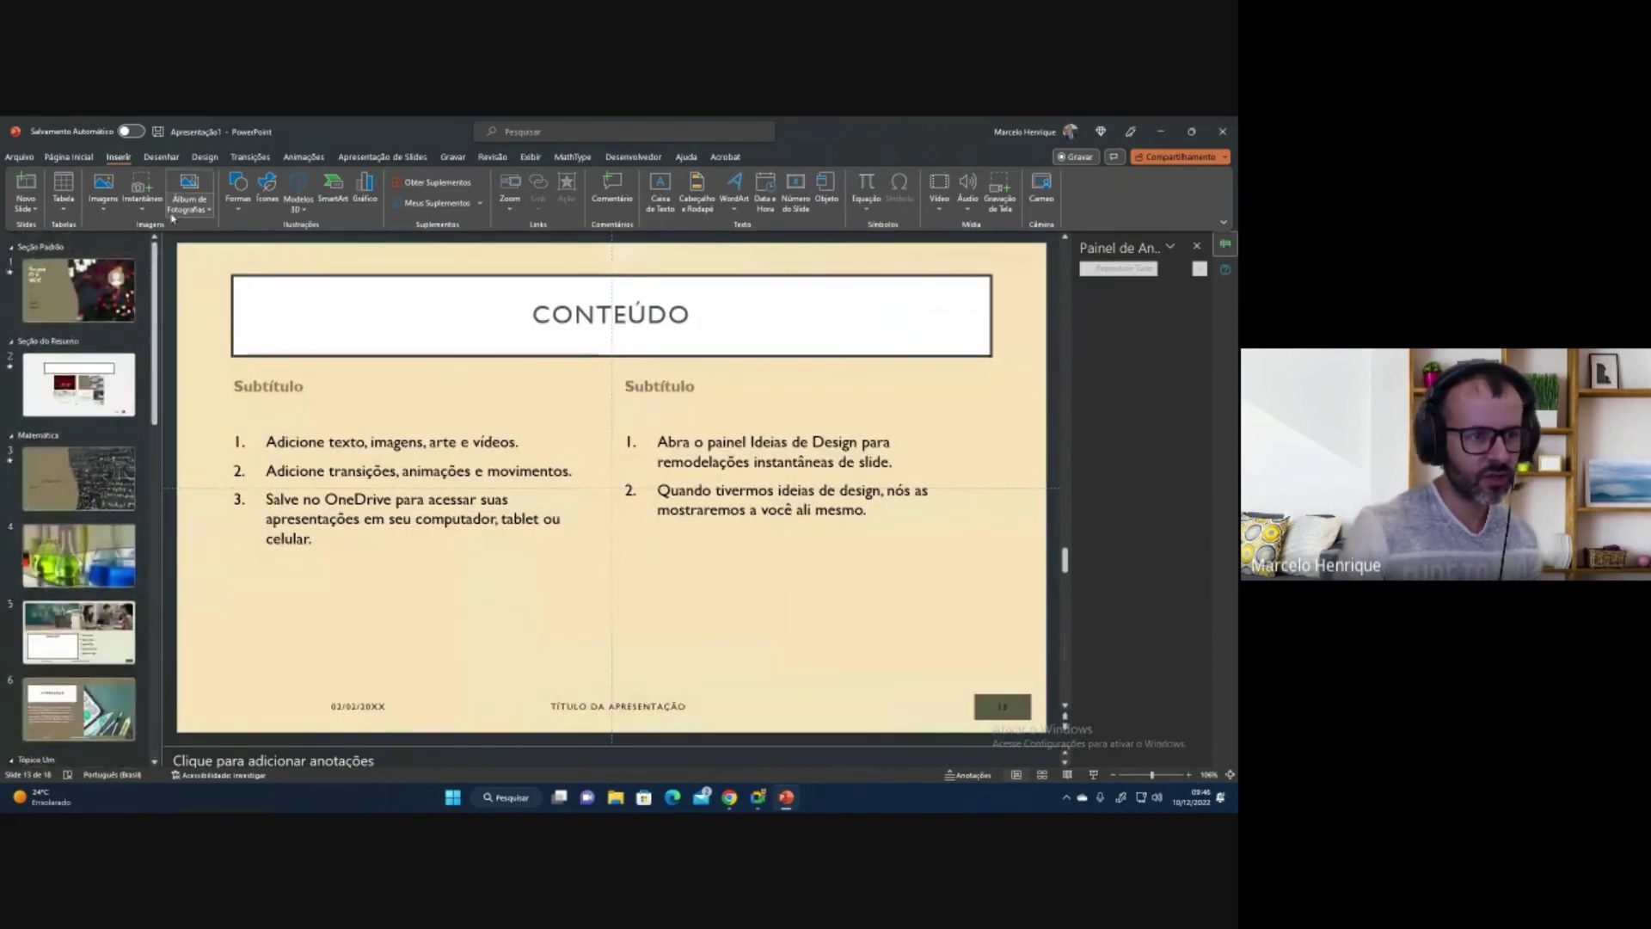